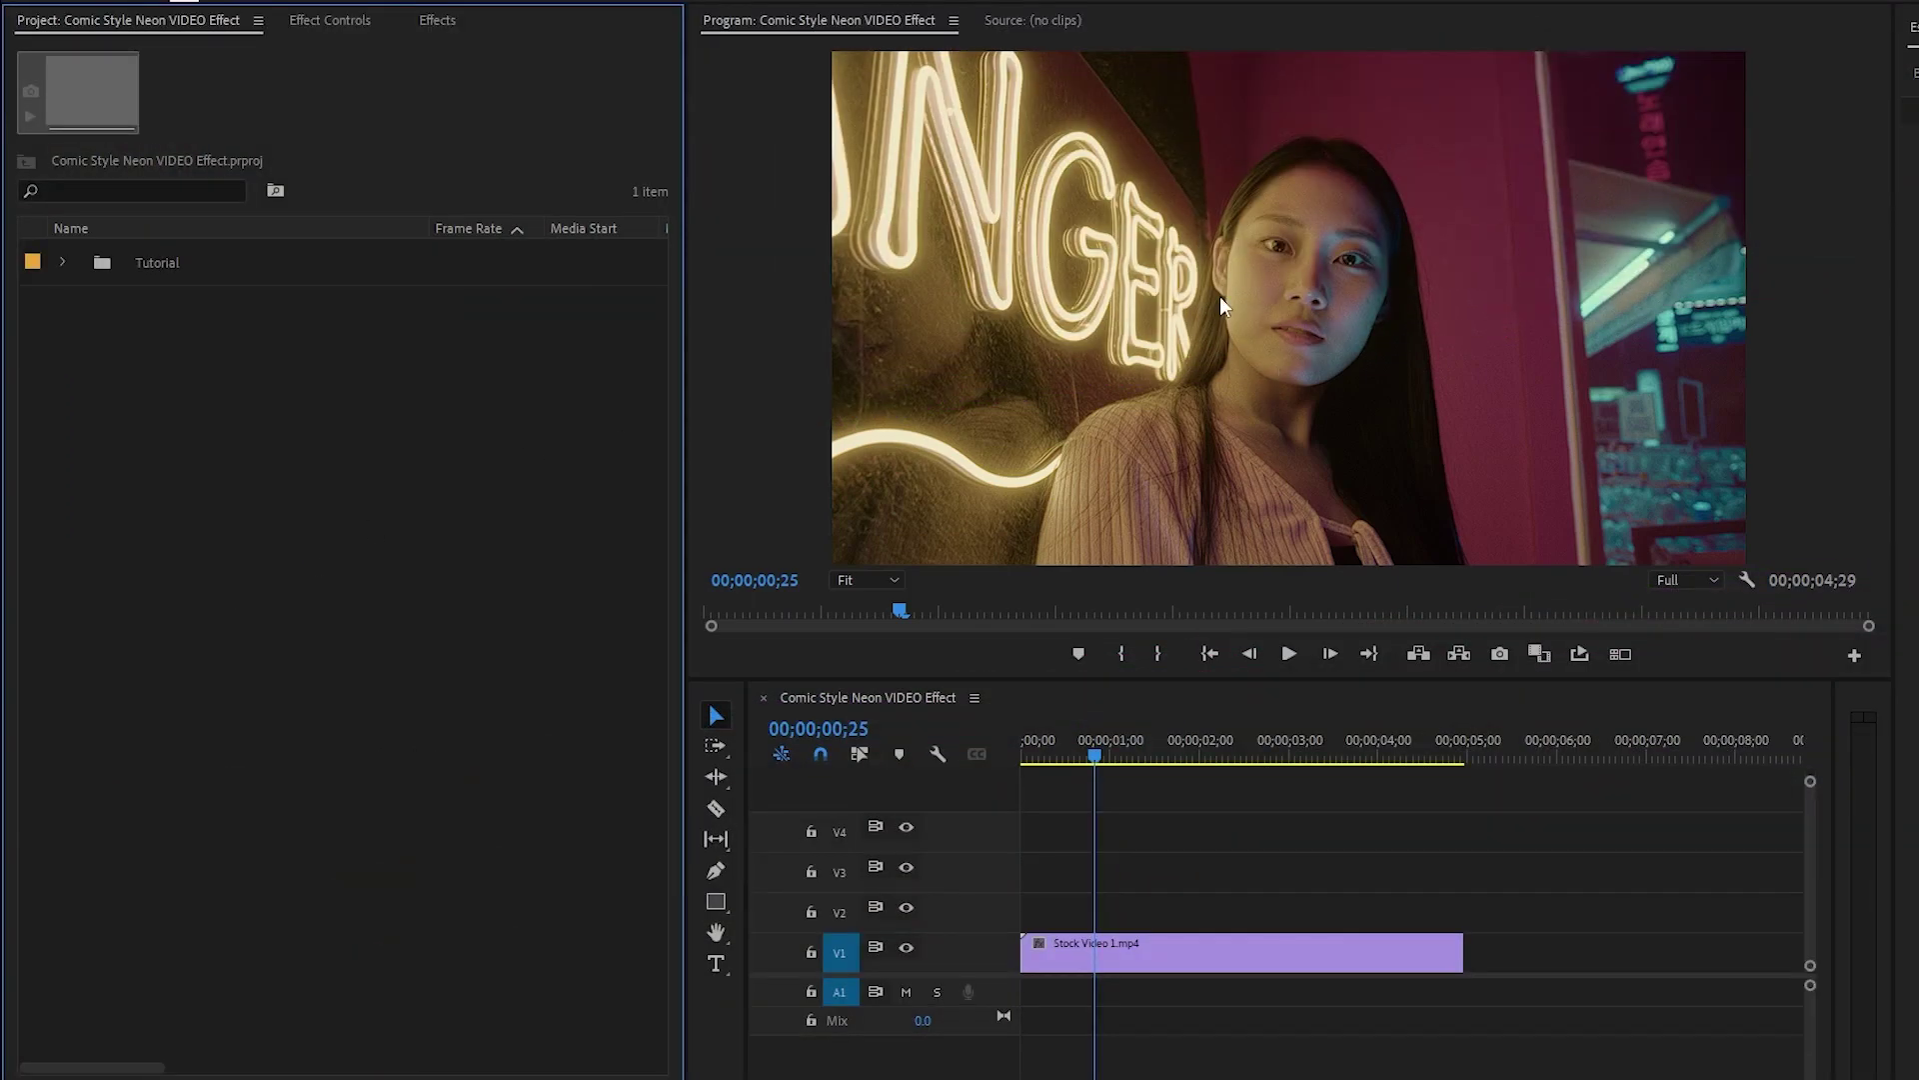
Duplicate the Stock Video 1.mp4 portrait clip from V1 up onto V2
{"action": "left_click_drag", "start_coordinate": [1102, 754], "coordinate": [1349, 784]}
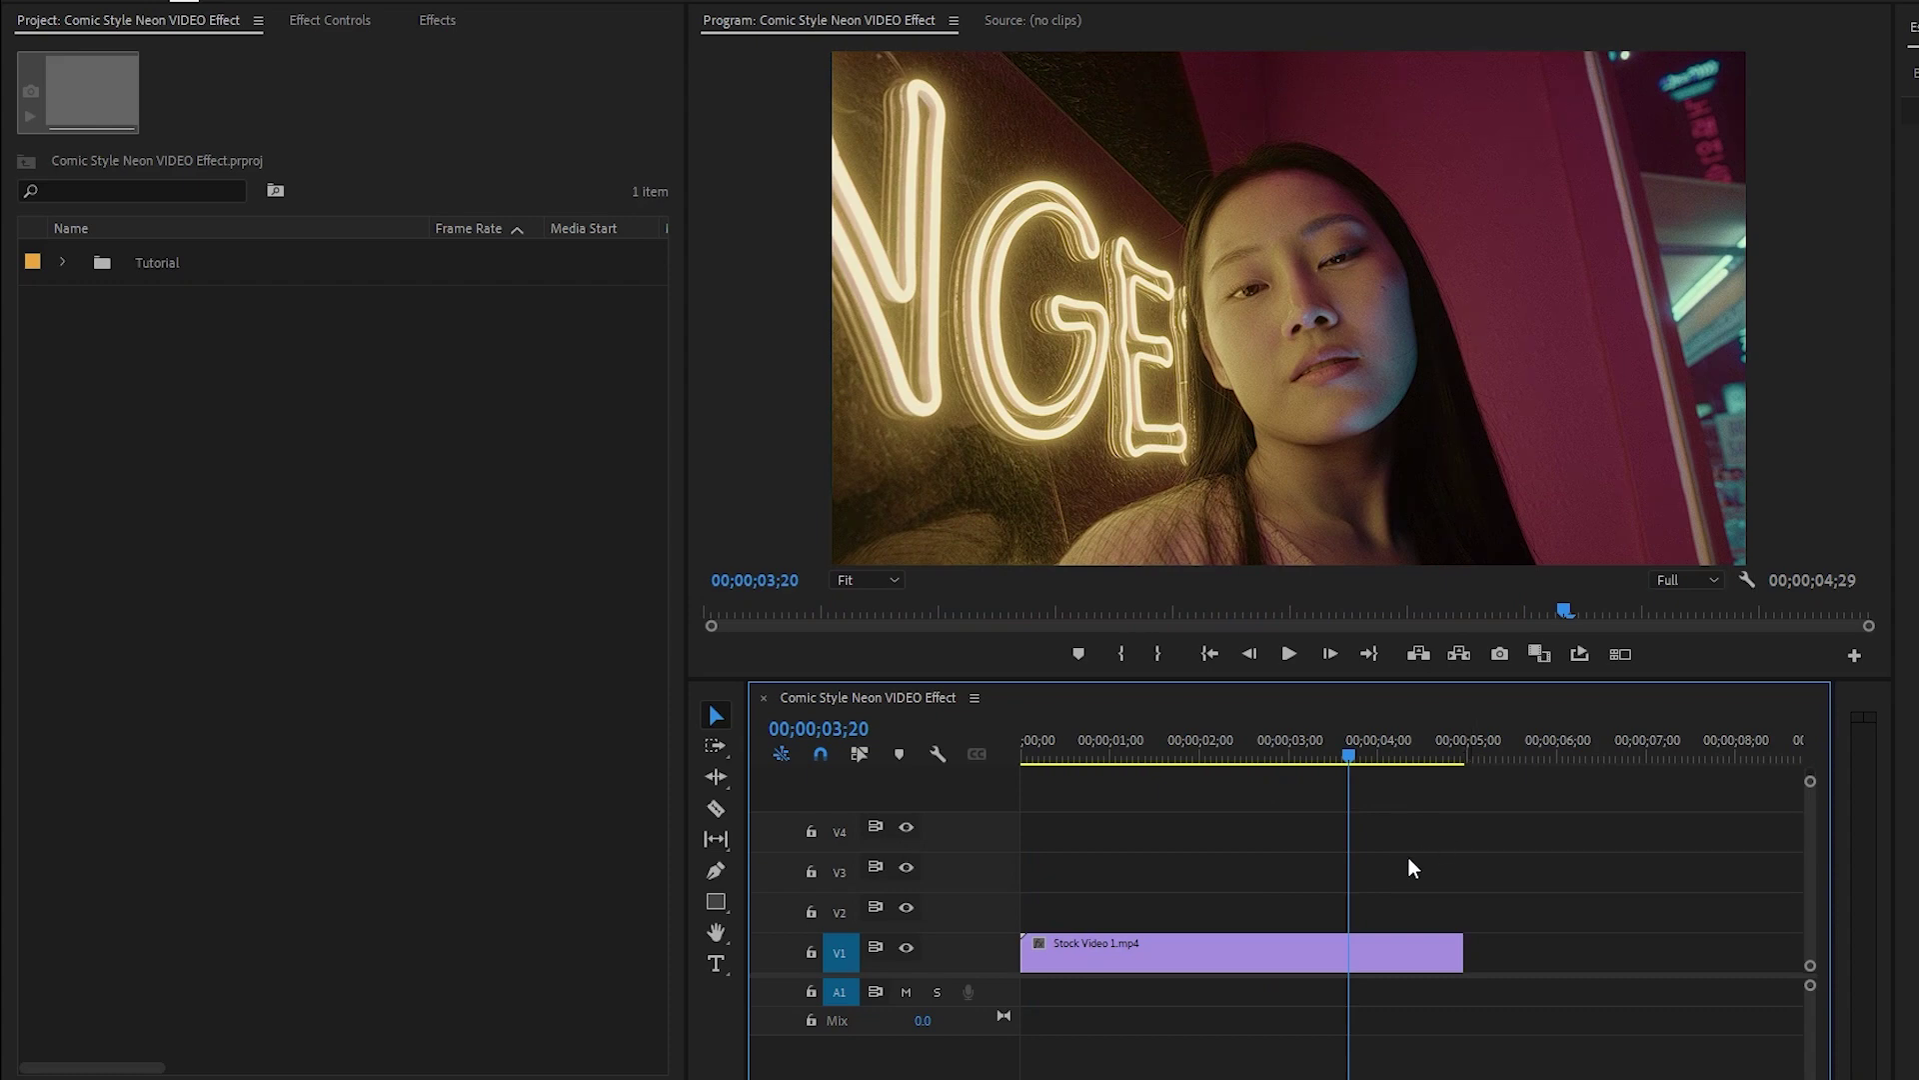
{"action": "left_click", "coordinate": [1324, 949]}
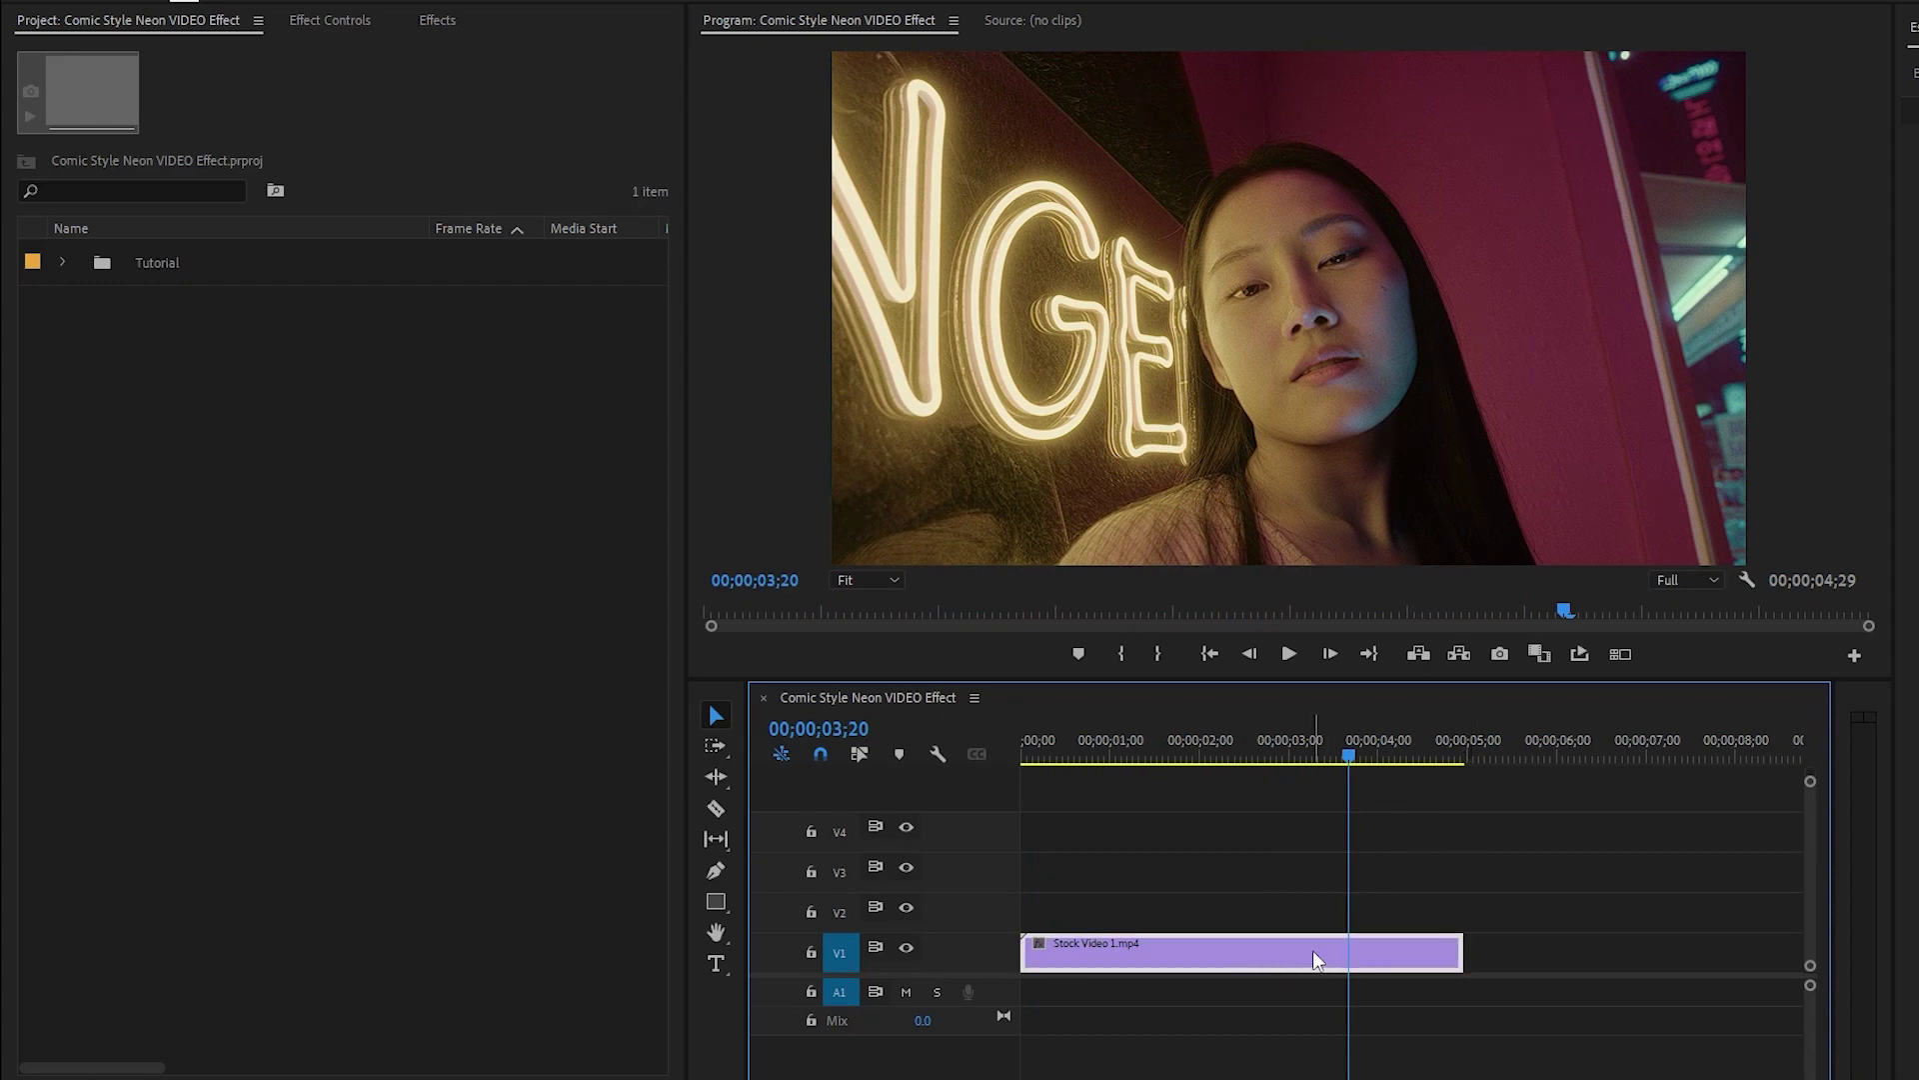
{"action": "left_click", "coordinate": [1313, 951], "text": "alt"}
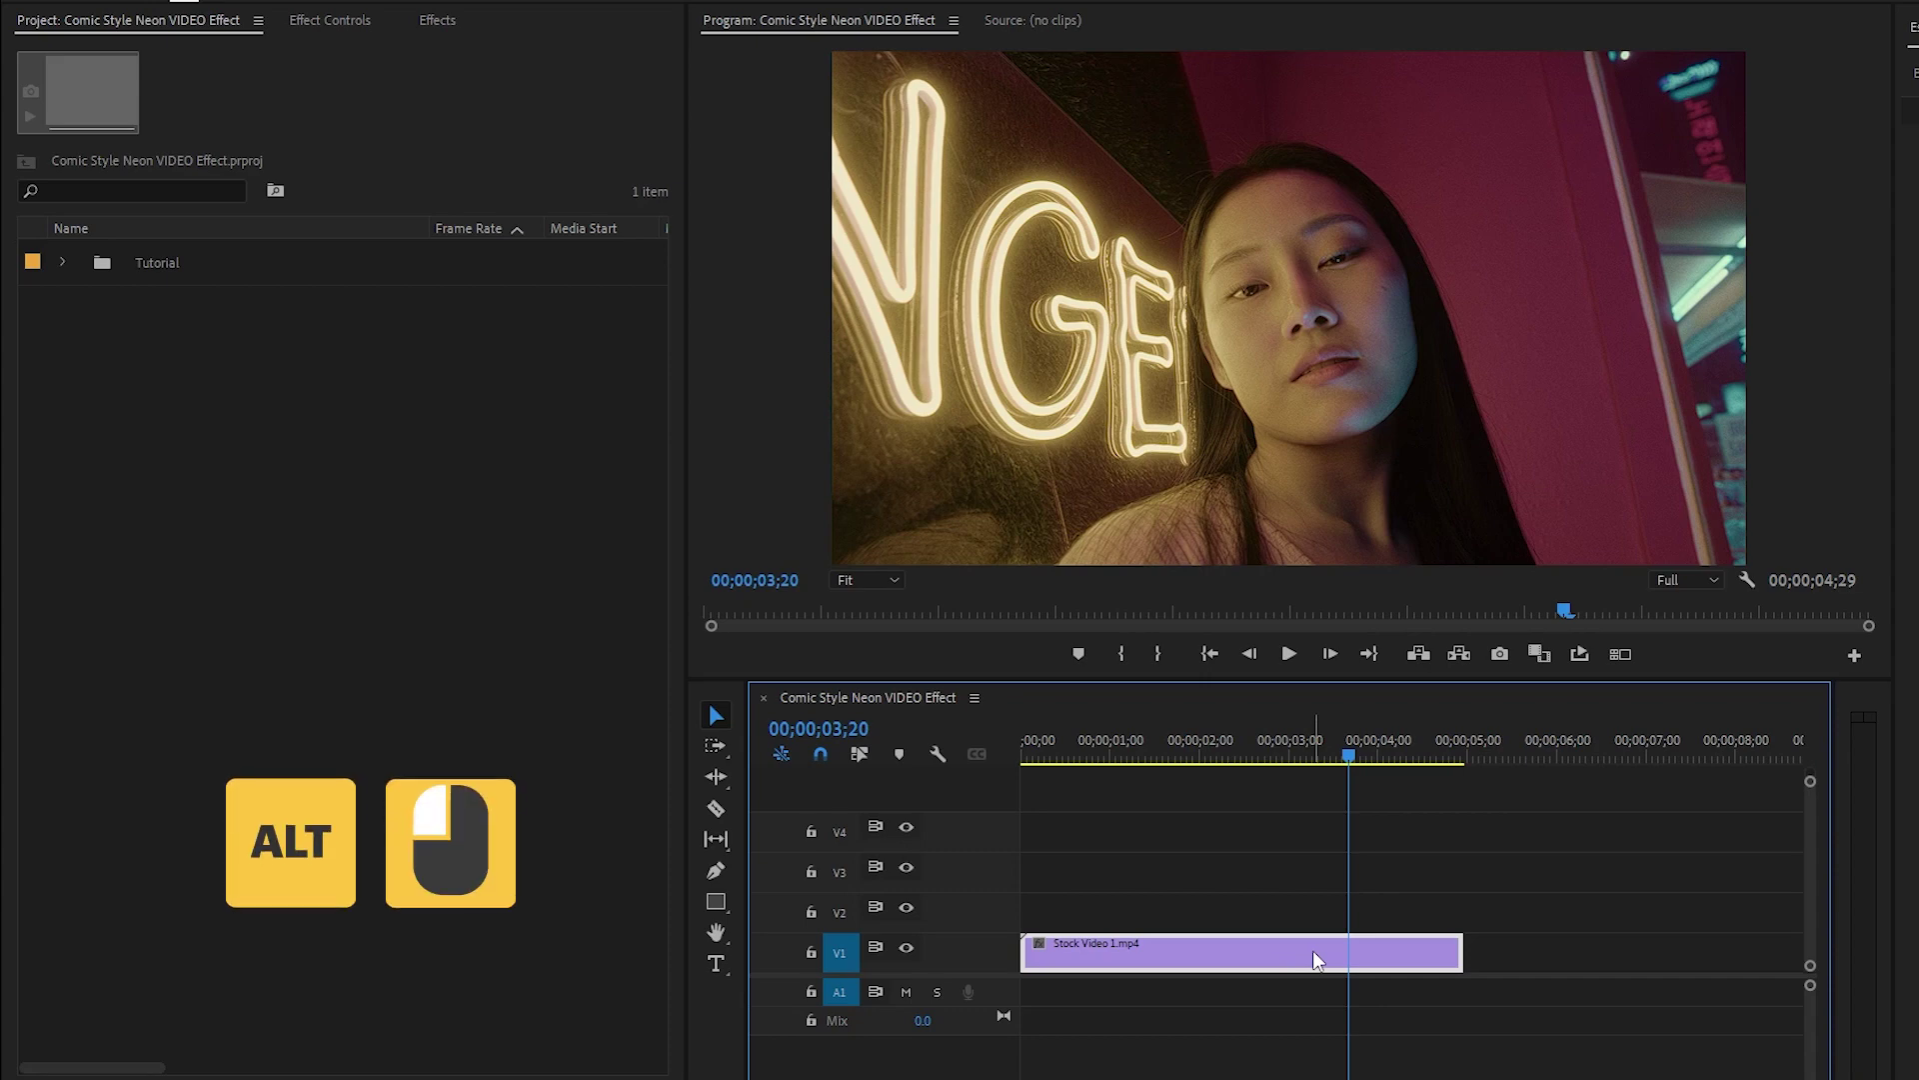
{"action": "left_click_drag", "start_coordinate": [1311, 950], "coordinate": [1311, 868]}
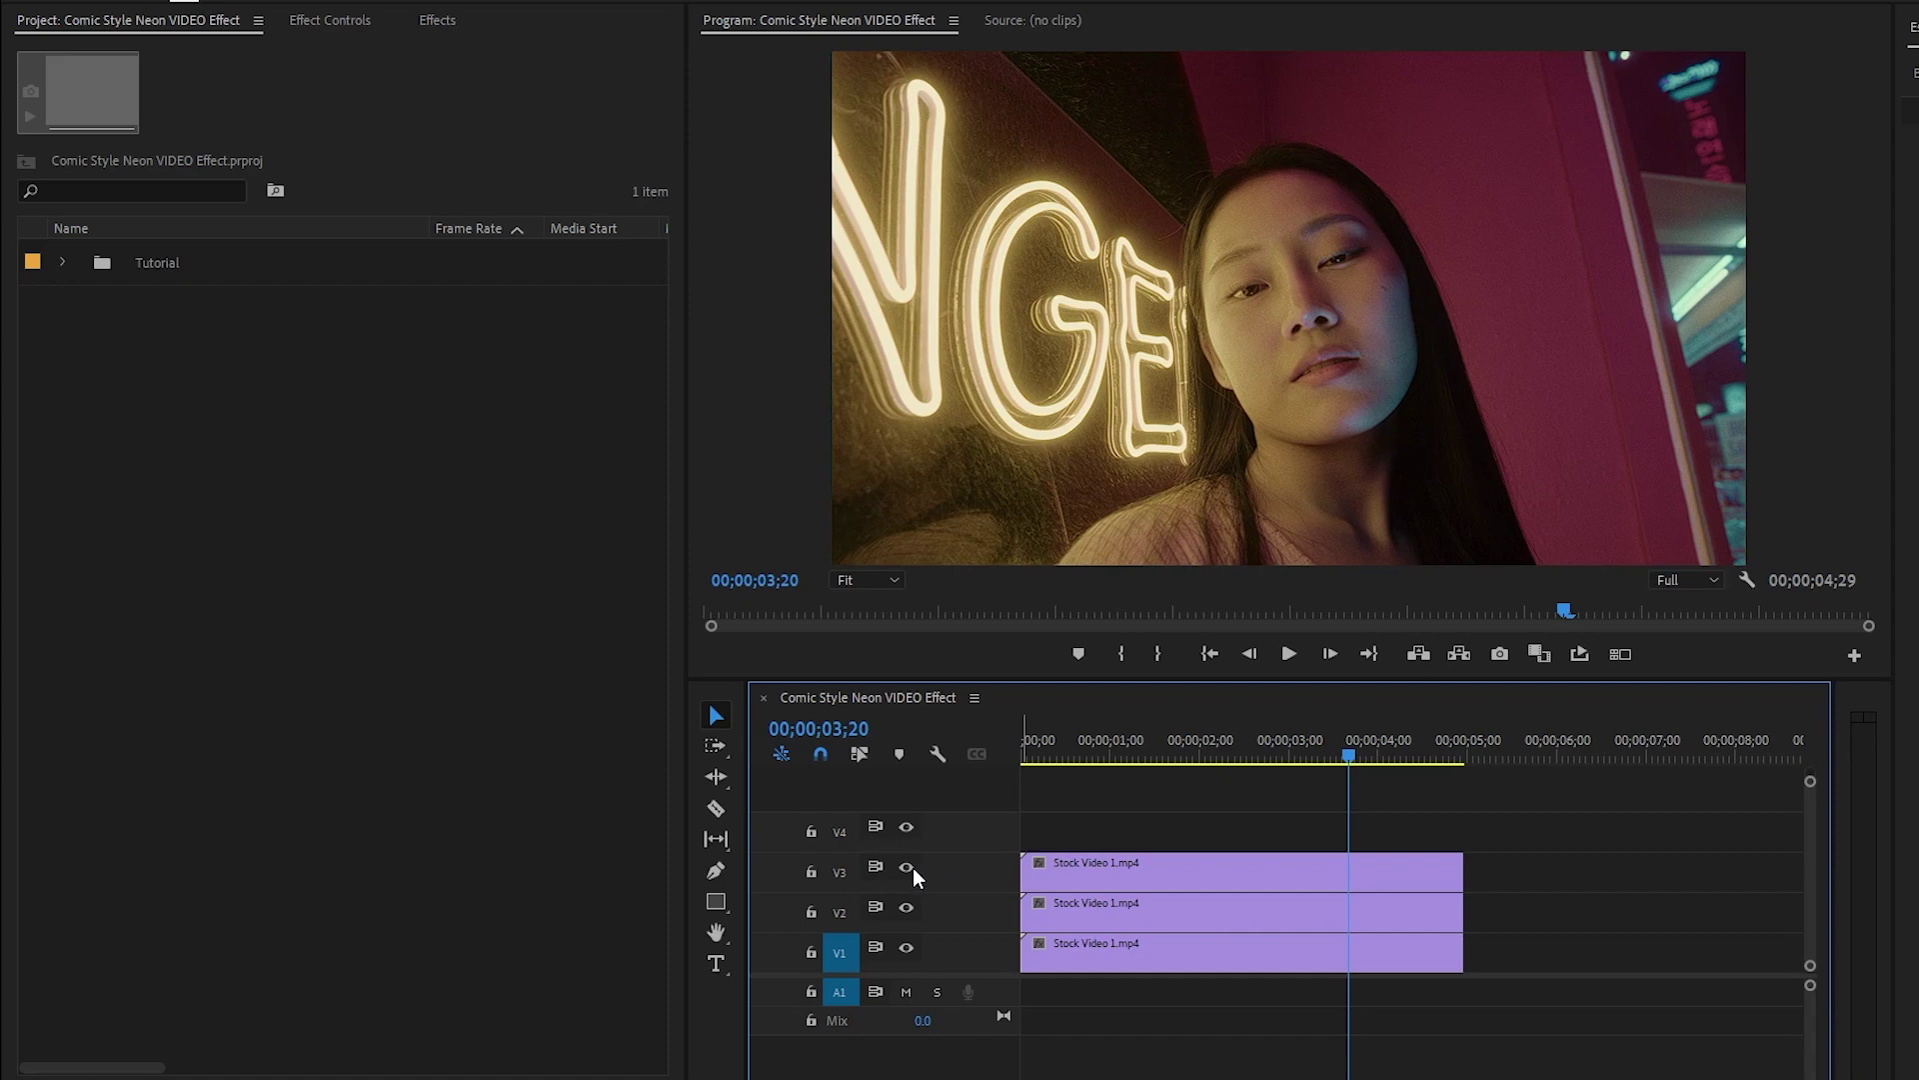
Hide the V2 track output and select the original clip on V1
{"action": "left_click", "coordinate": [907, 907]}
{"action": "left_click", "coordinate": [1206, 948]}
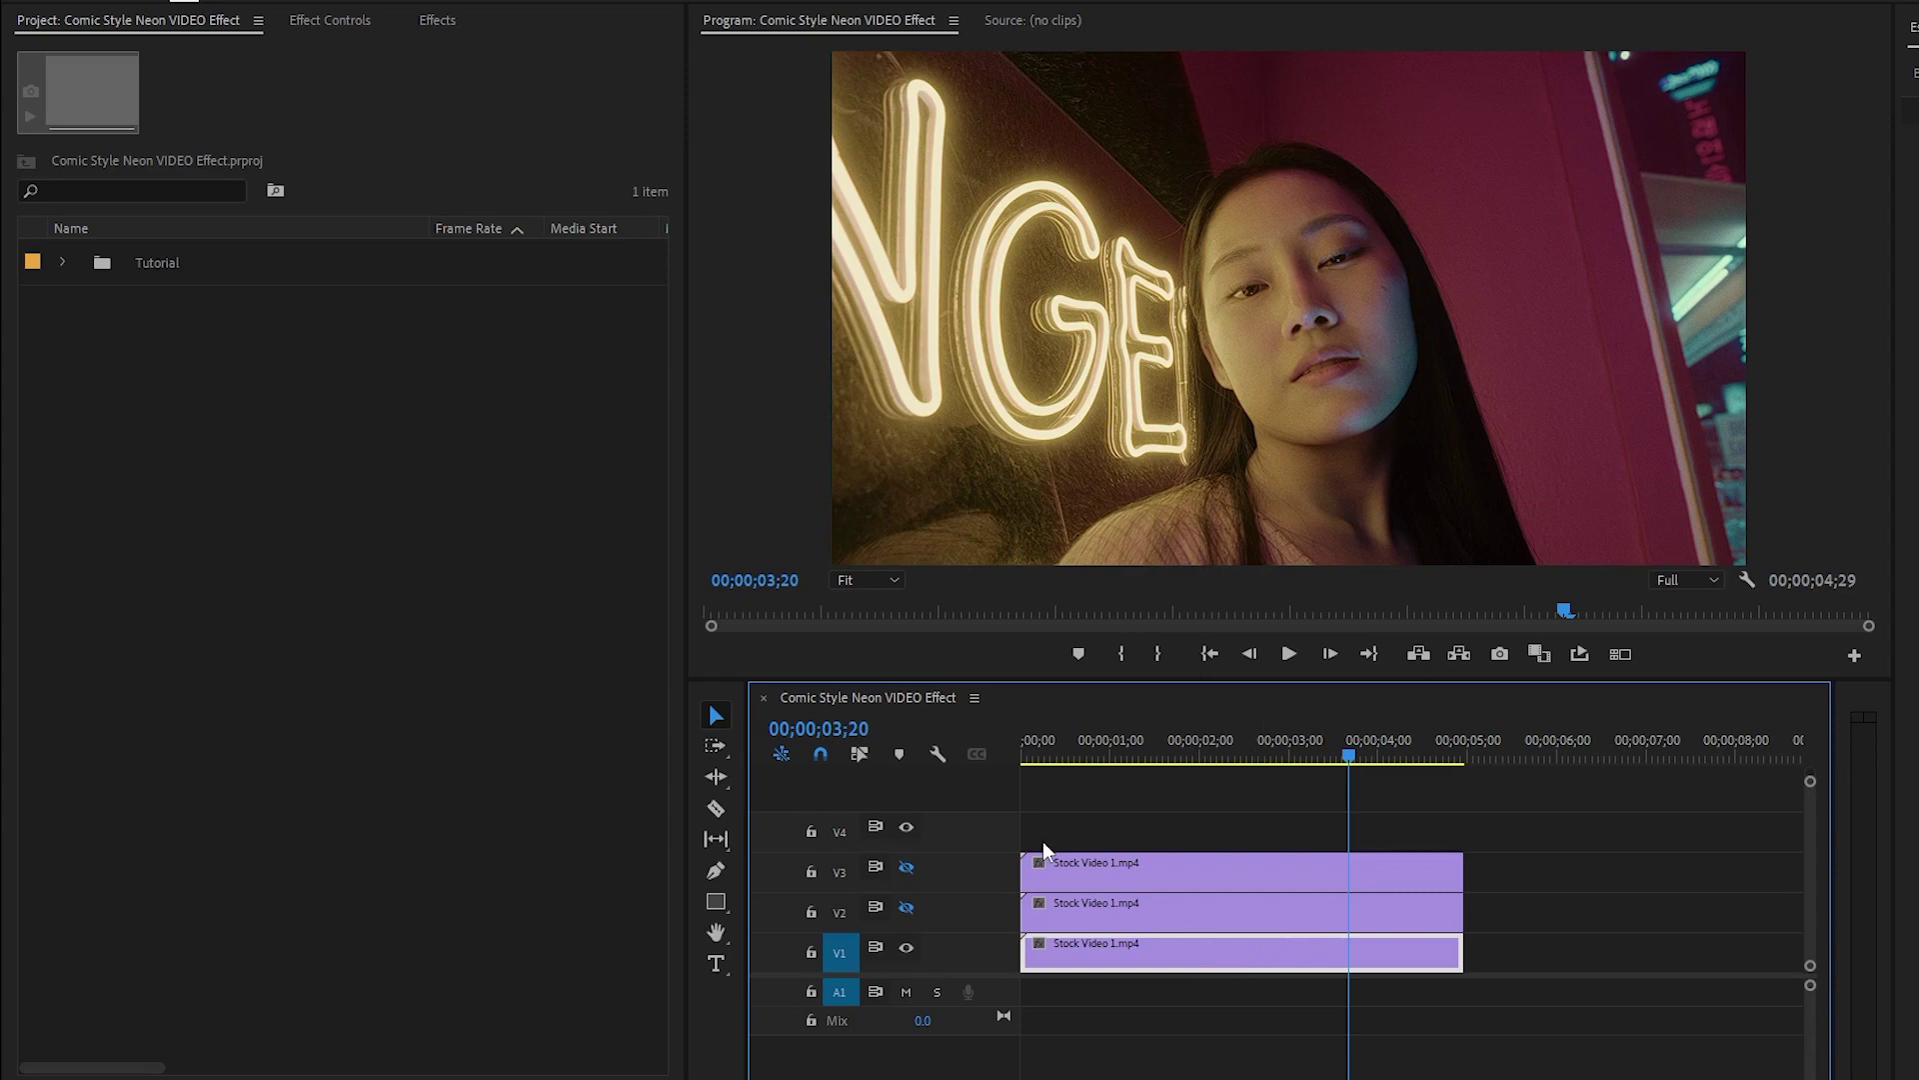
{"action": "left_click", "coordinate": [432, 21]}
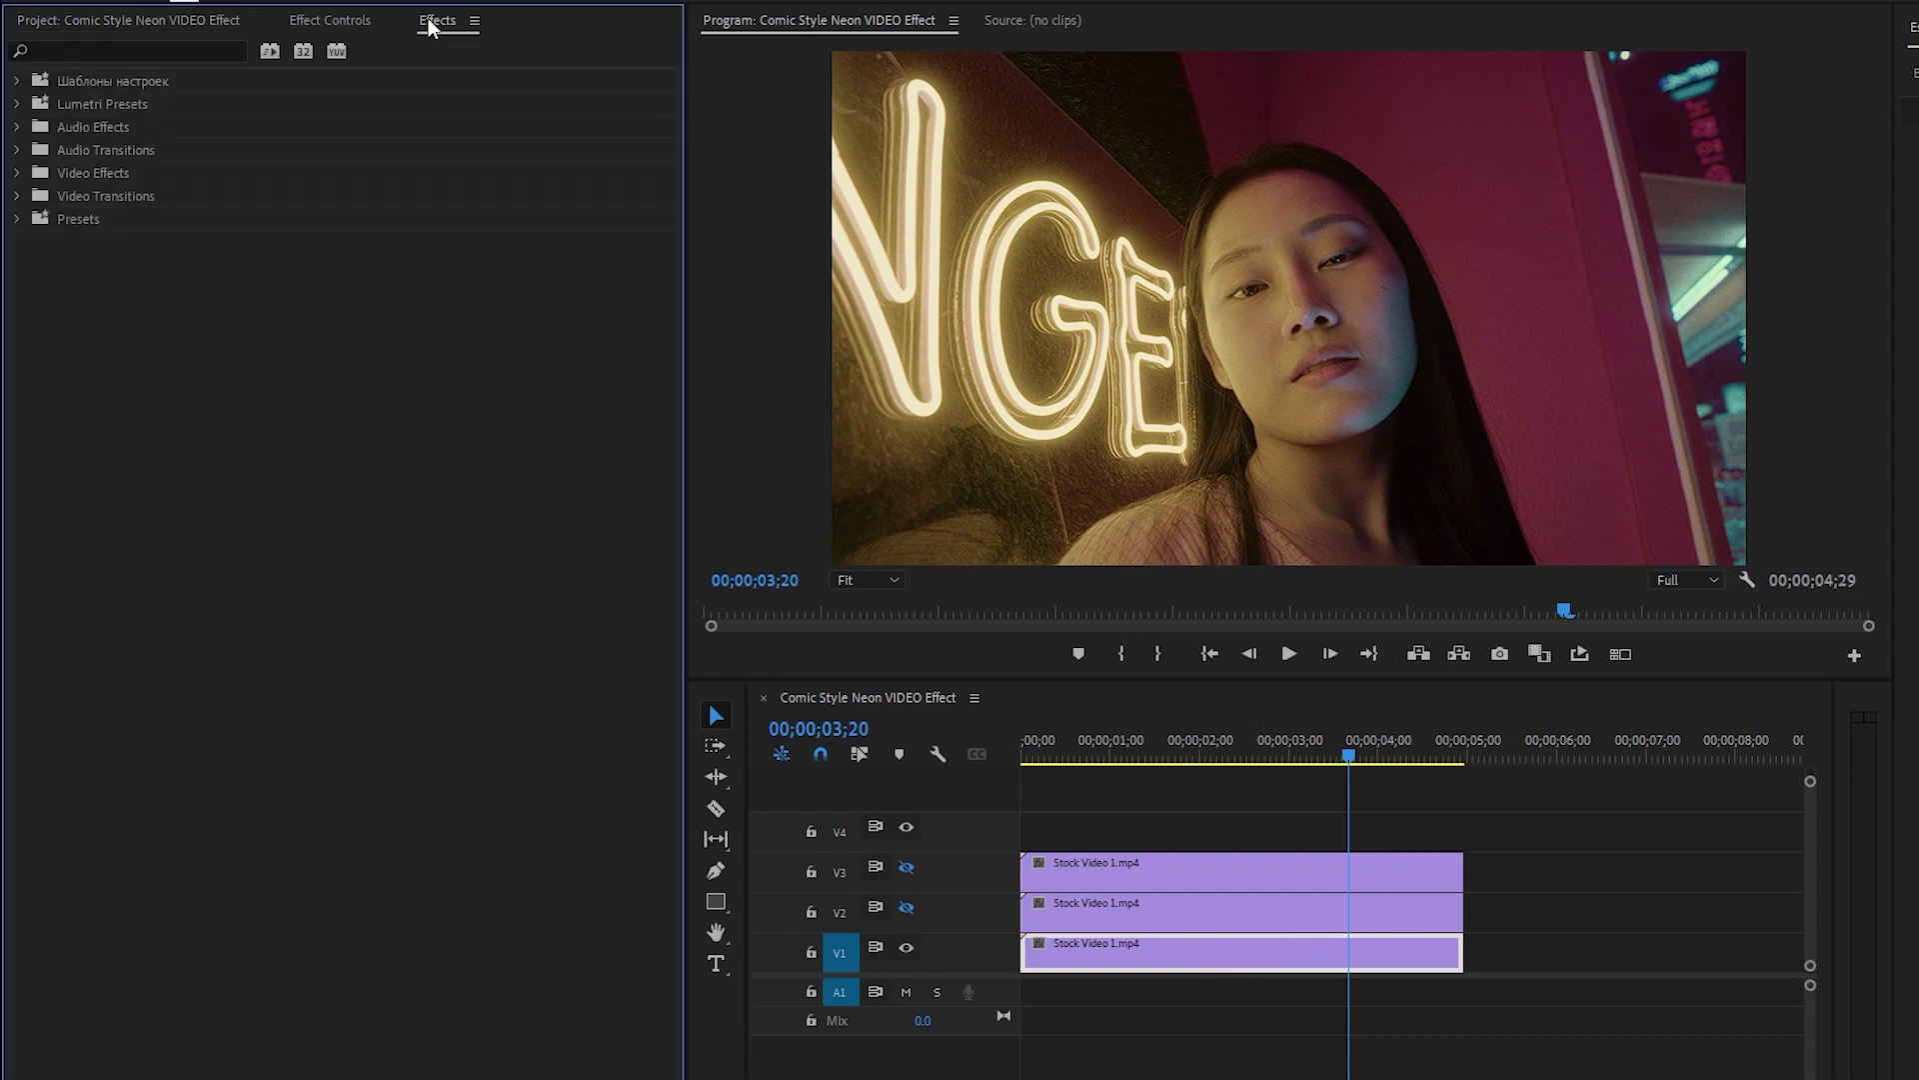
Apply the Lumetri Color effect to the V1 clip
{"action": "left_click", "coordinate": [185, 48]}
{"action": "type", "text": "lumet"}
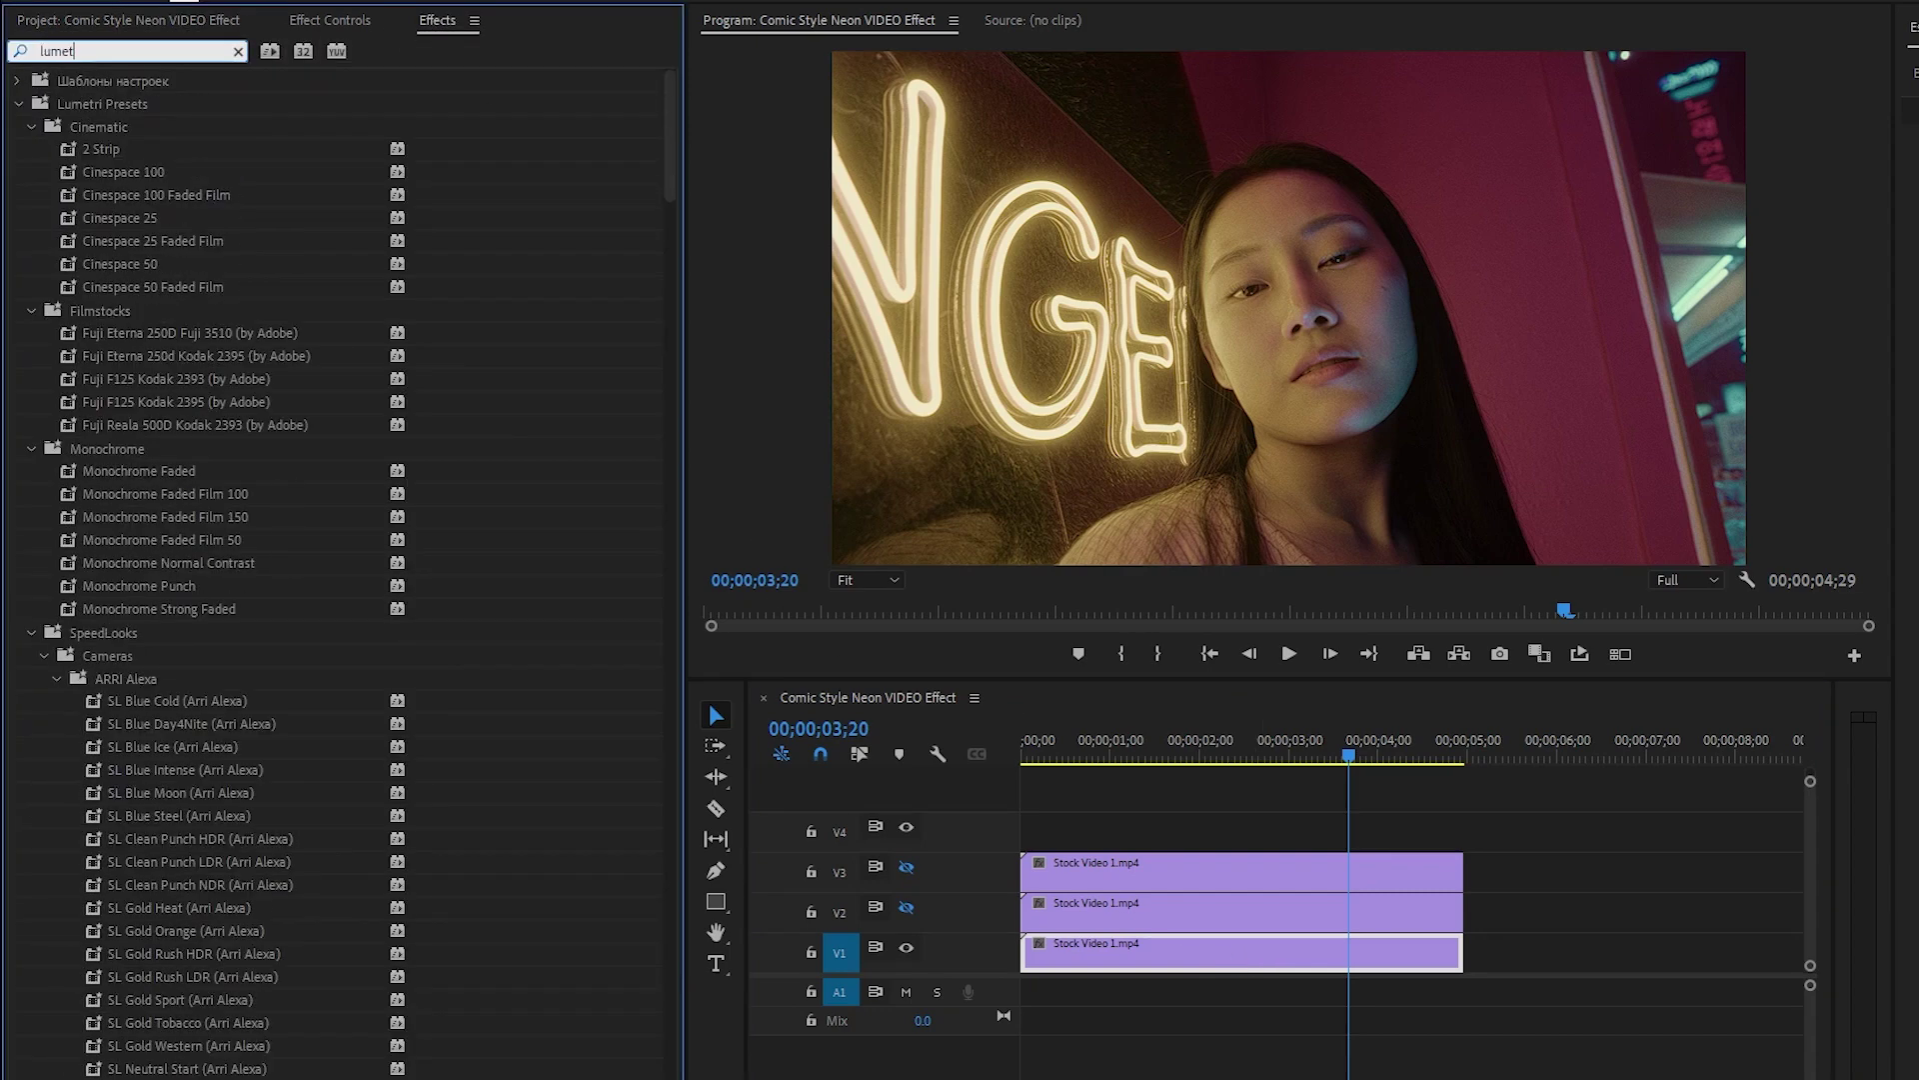
{"action": "type", "text": "ri color"}
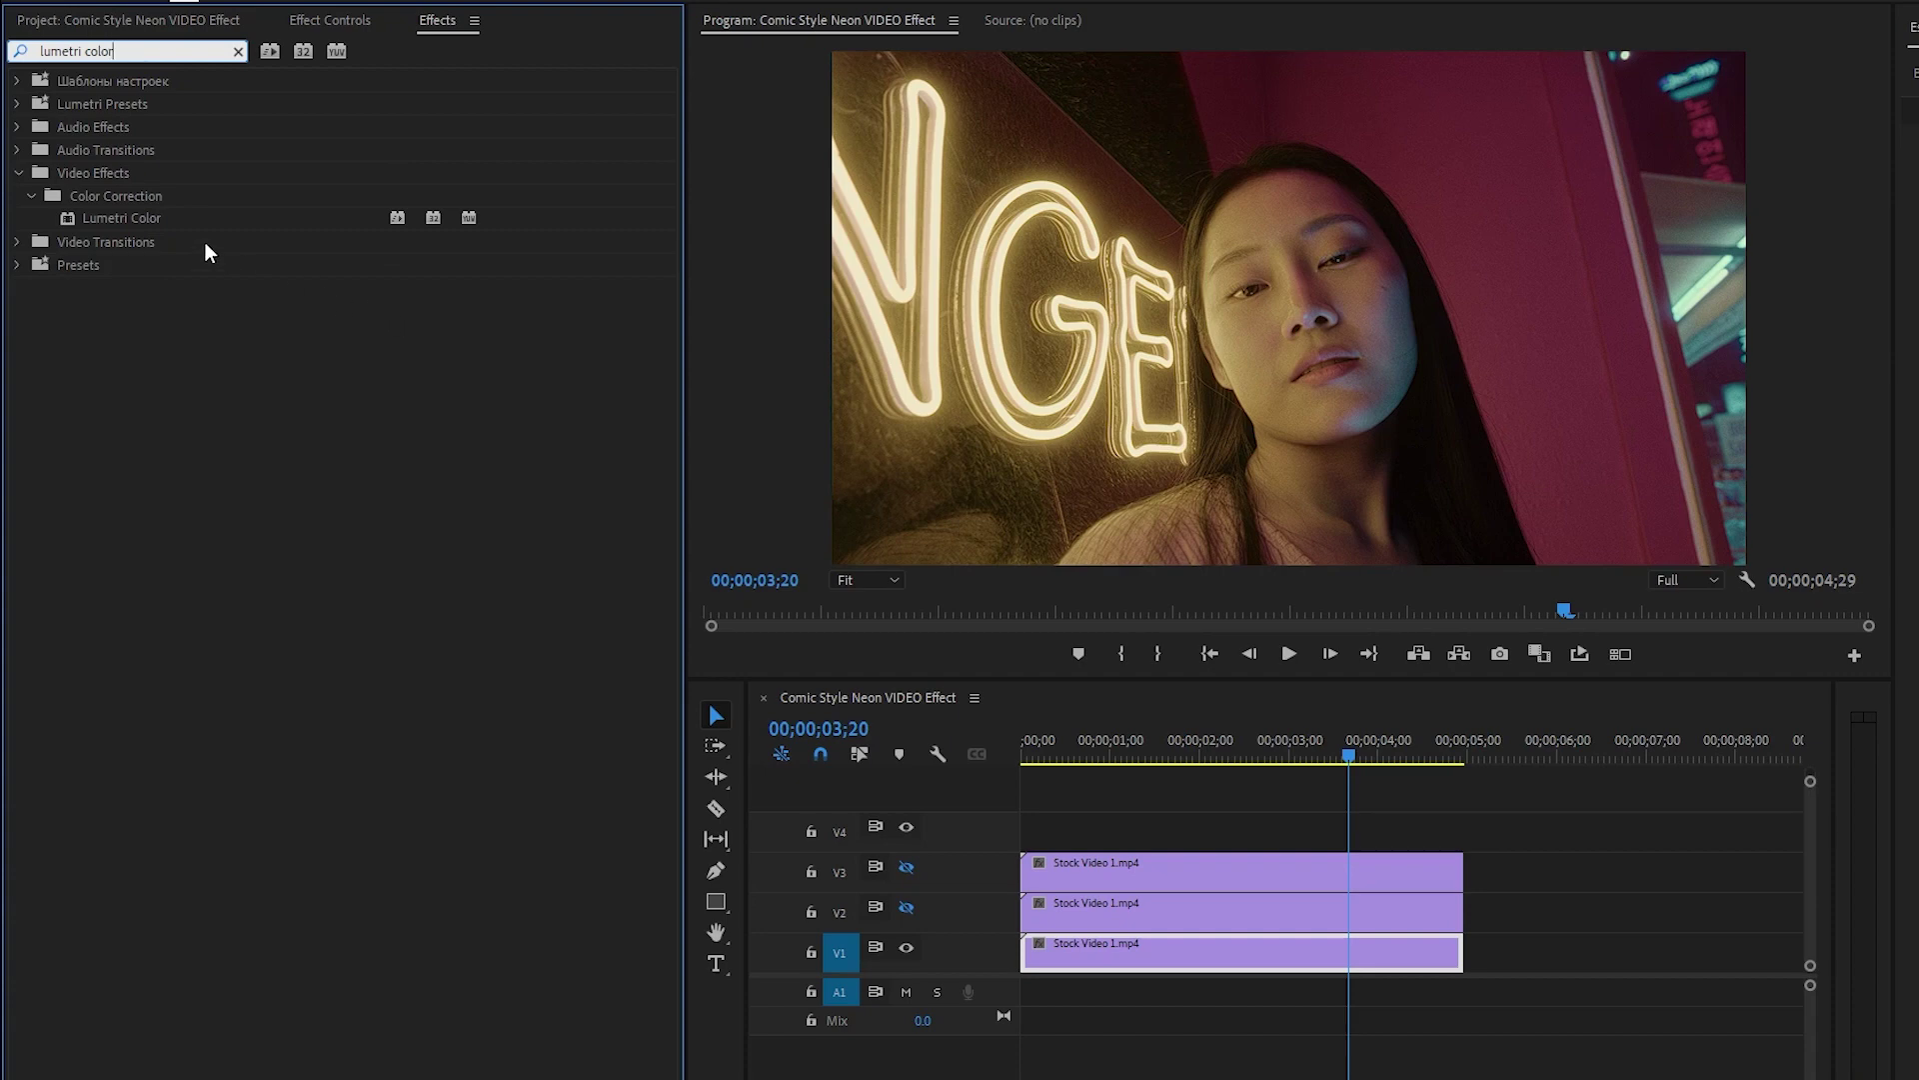
{"action": "left_click_drag", "start_coordinate": [110, 212], "coordinate": [1172, 945]}
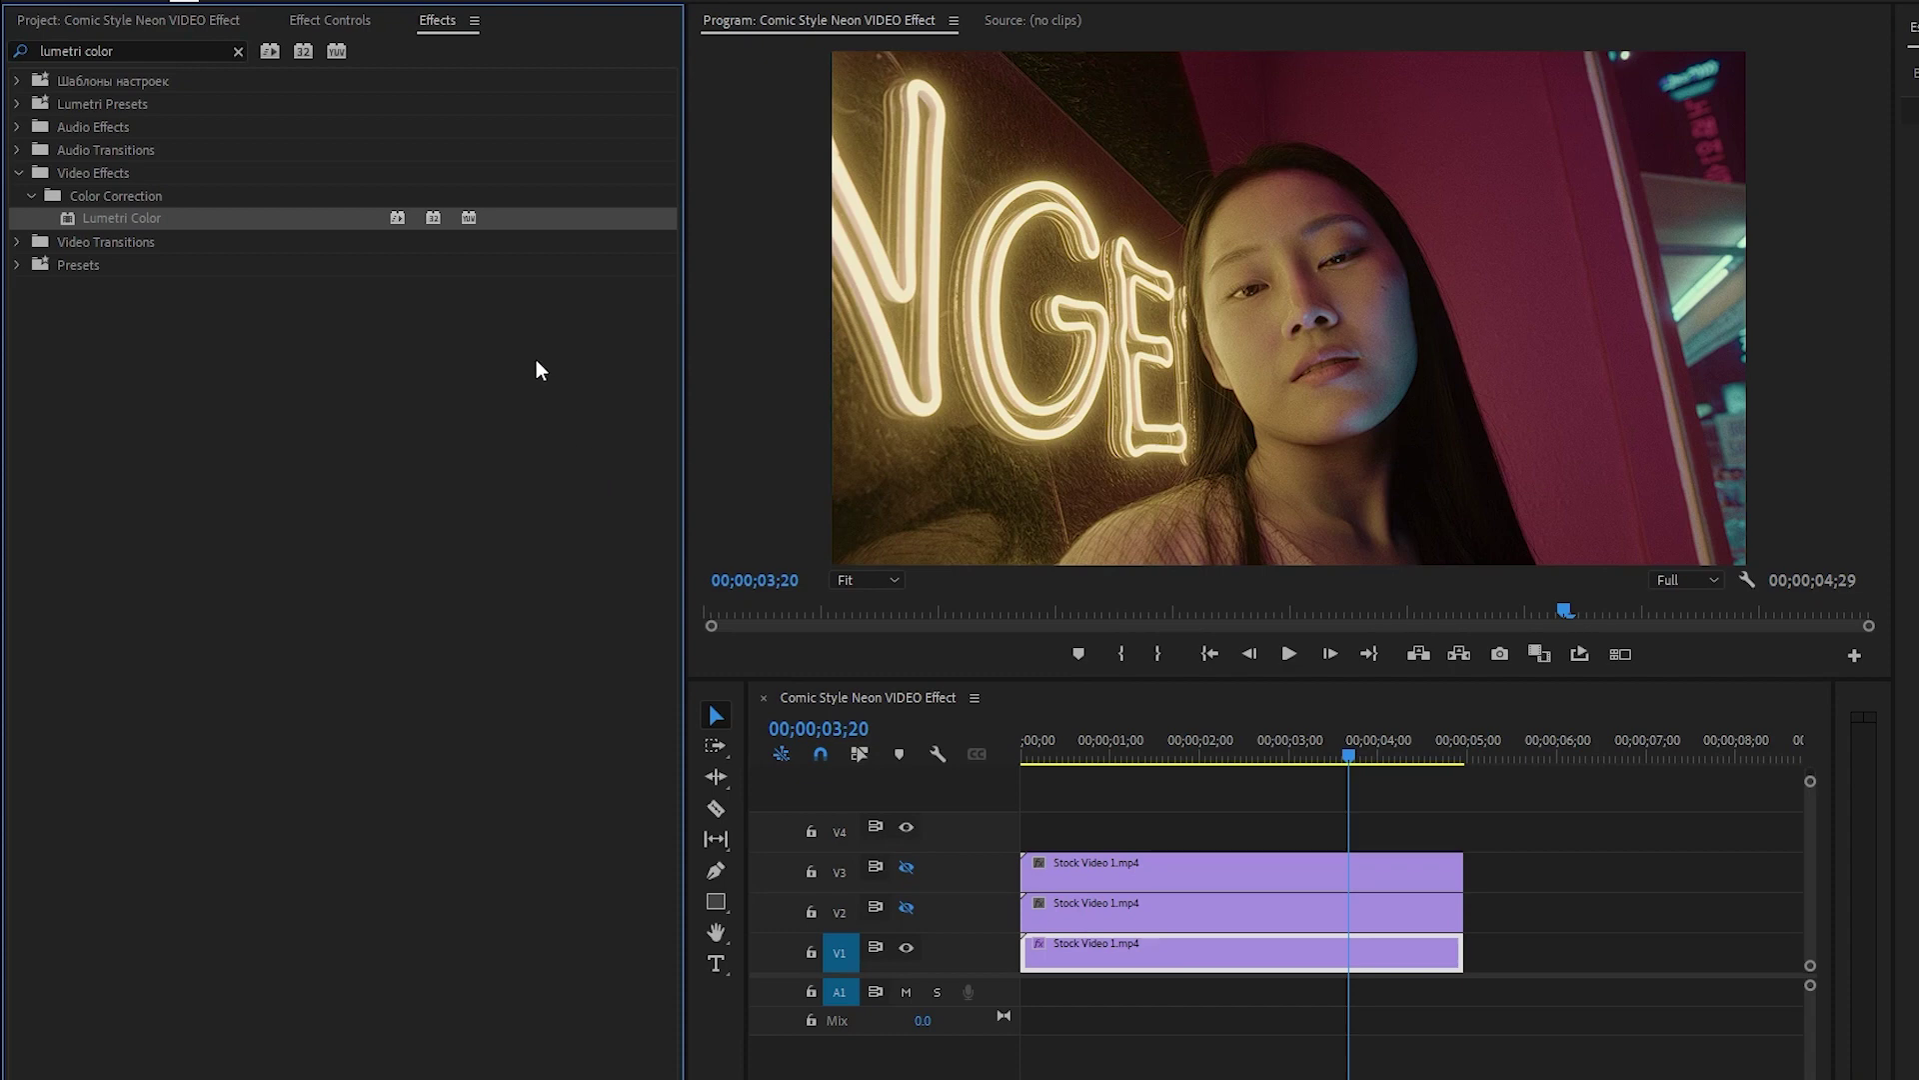
Lower the V1 Lumetri Color Basic Correction saturation to 40
{"action": "left_click", "coordinate": [331, 21]}
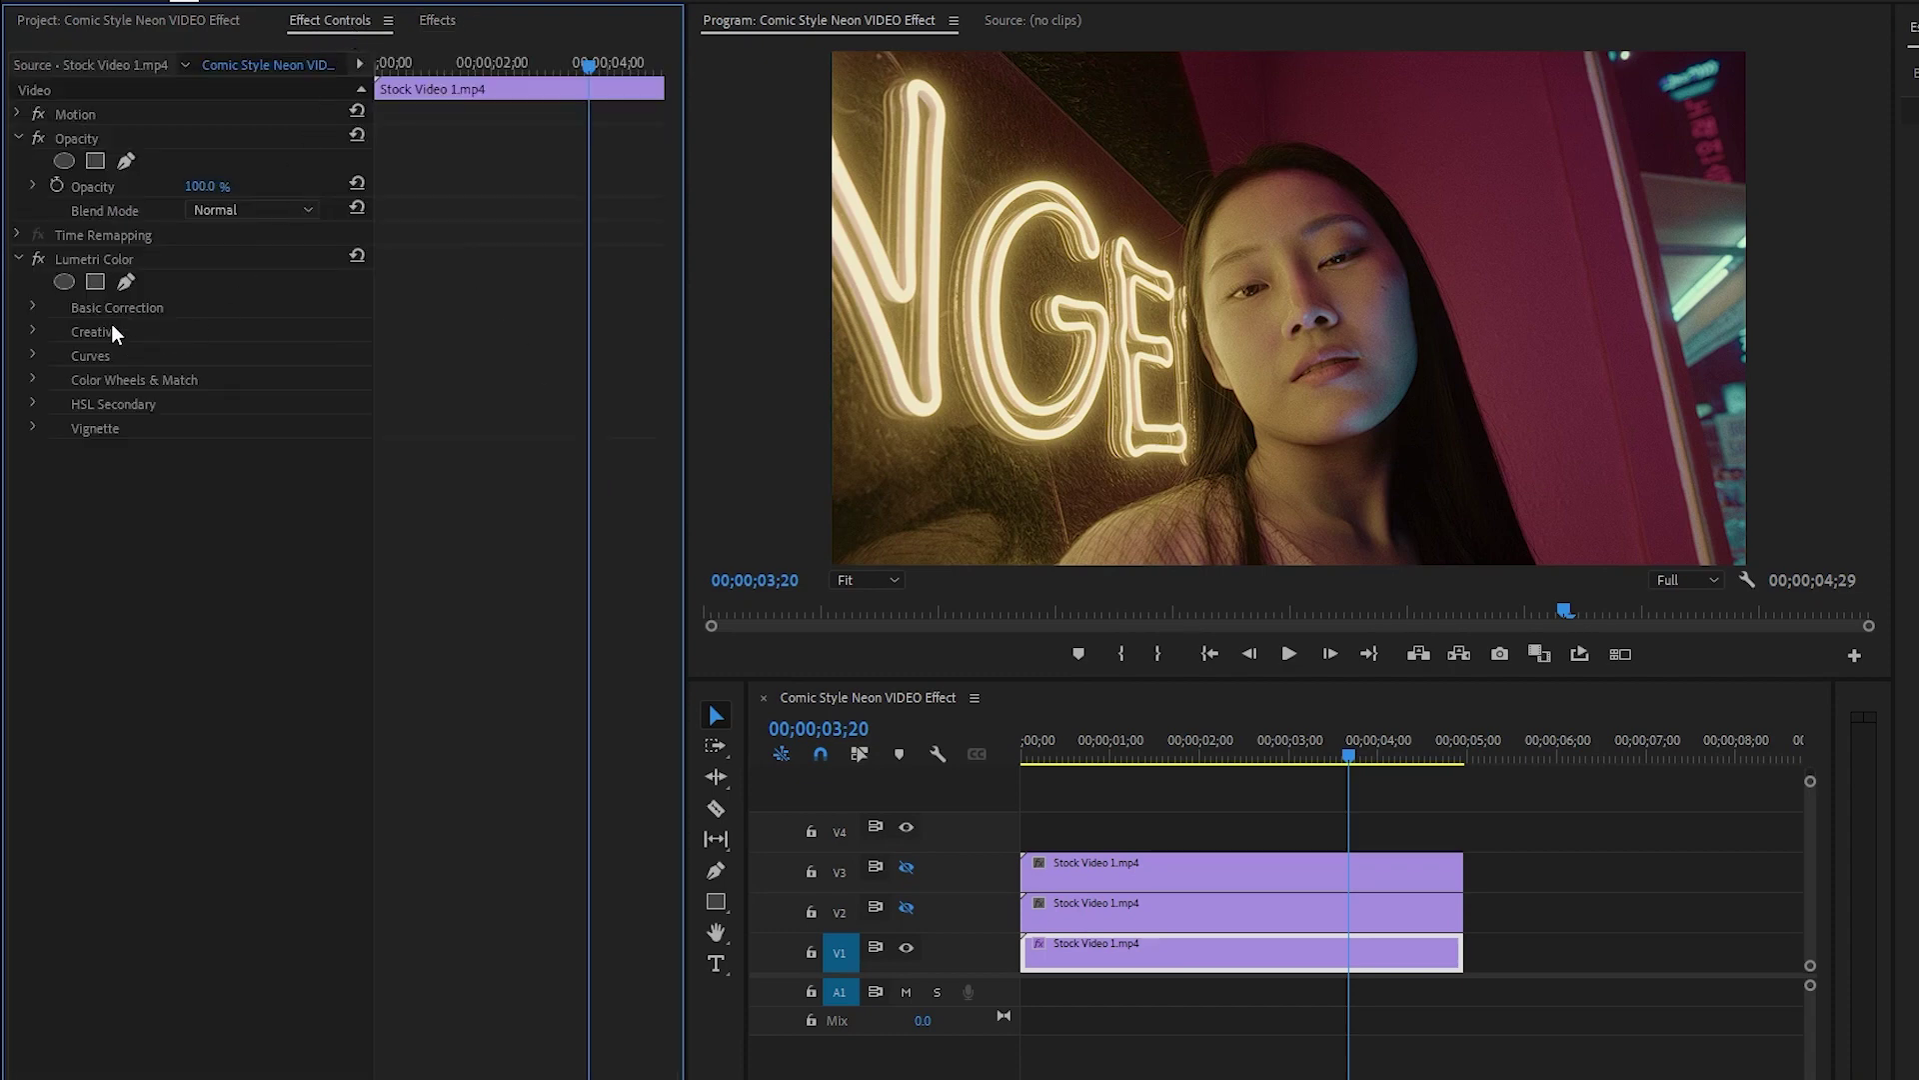
{"action": "left_click", "coordinate": [98, 258]}
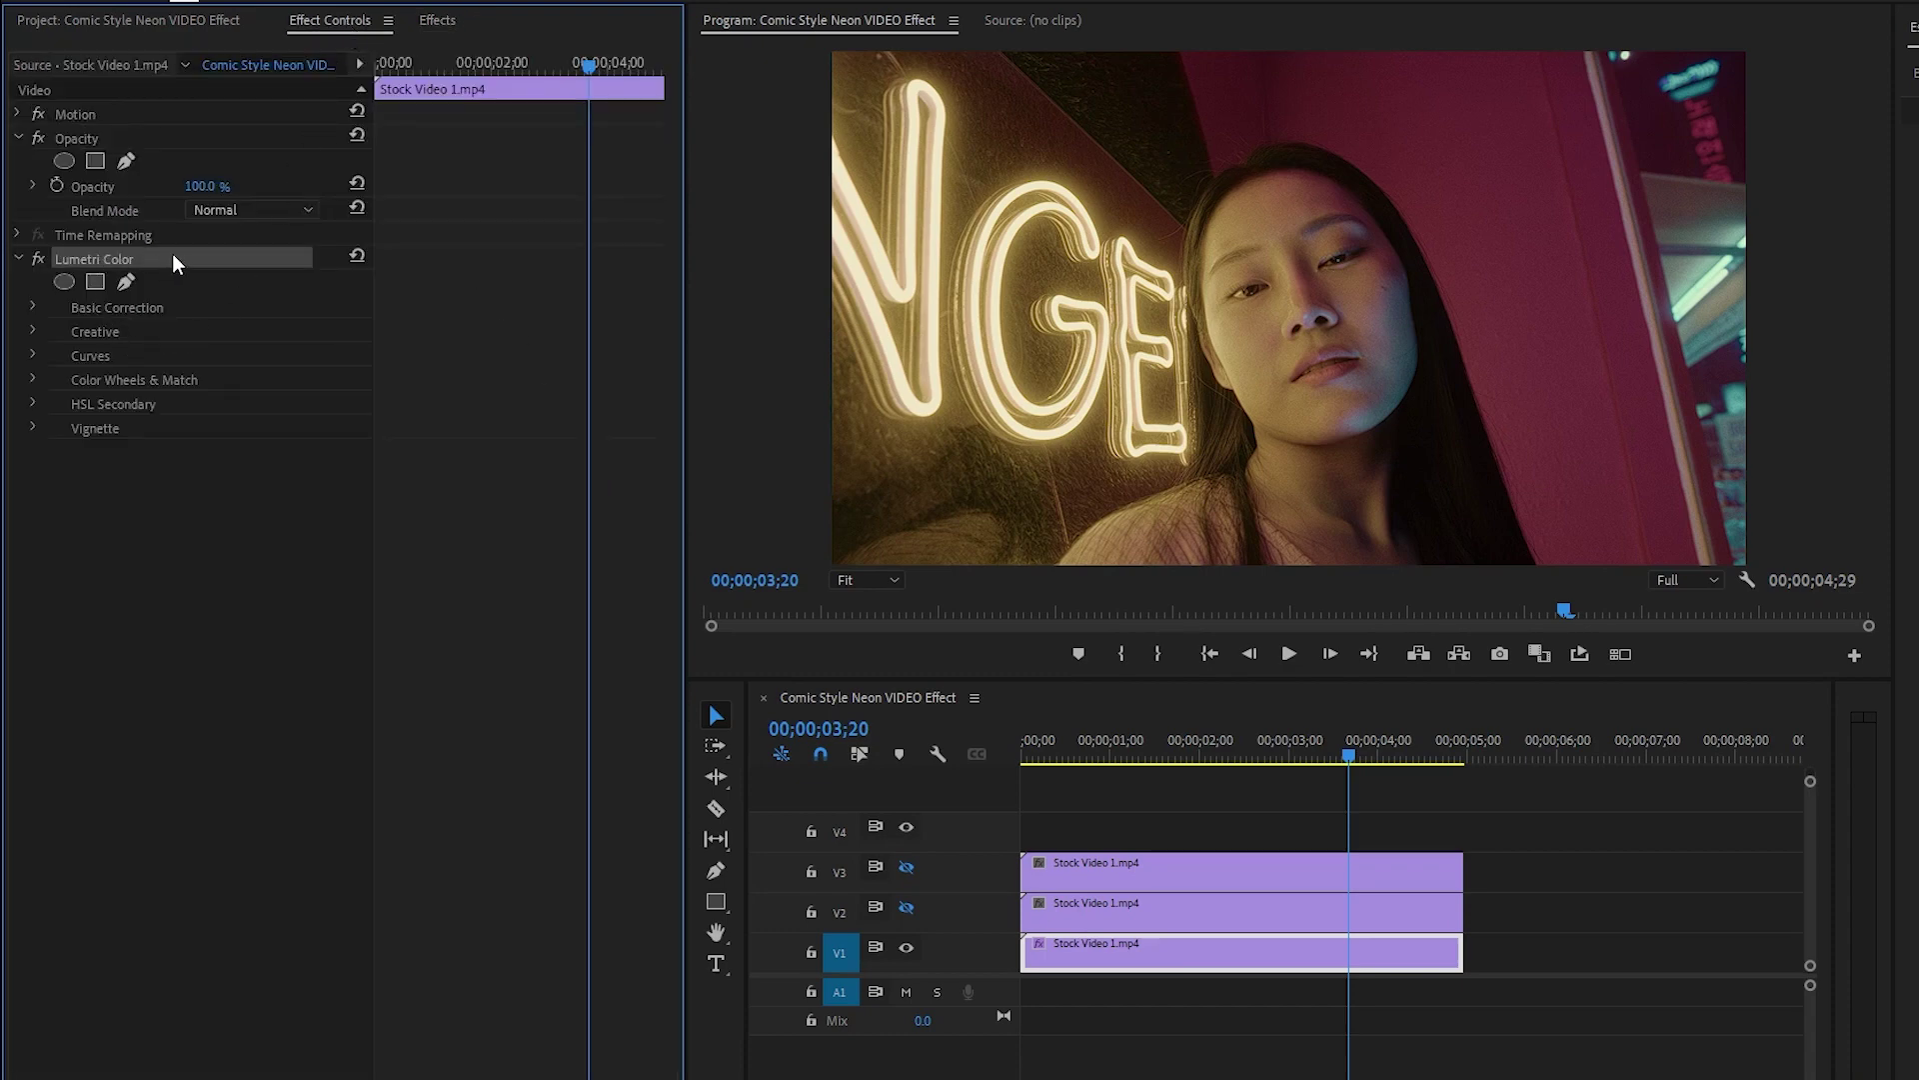
{"action": "left_click", "coordinate": [33, 307]}
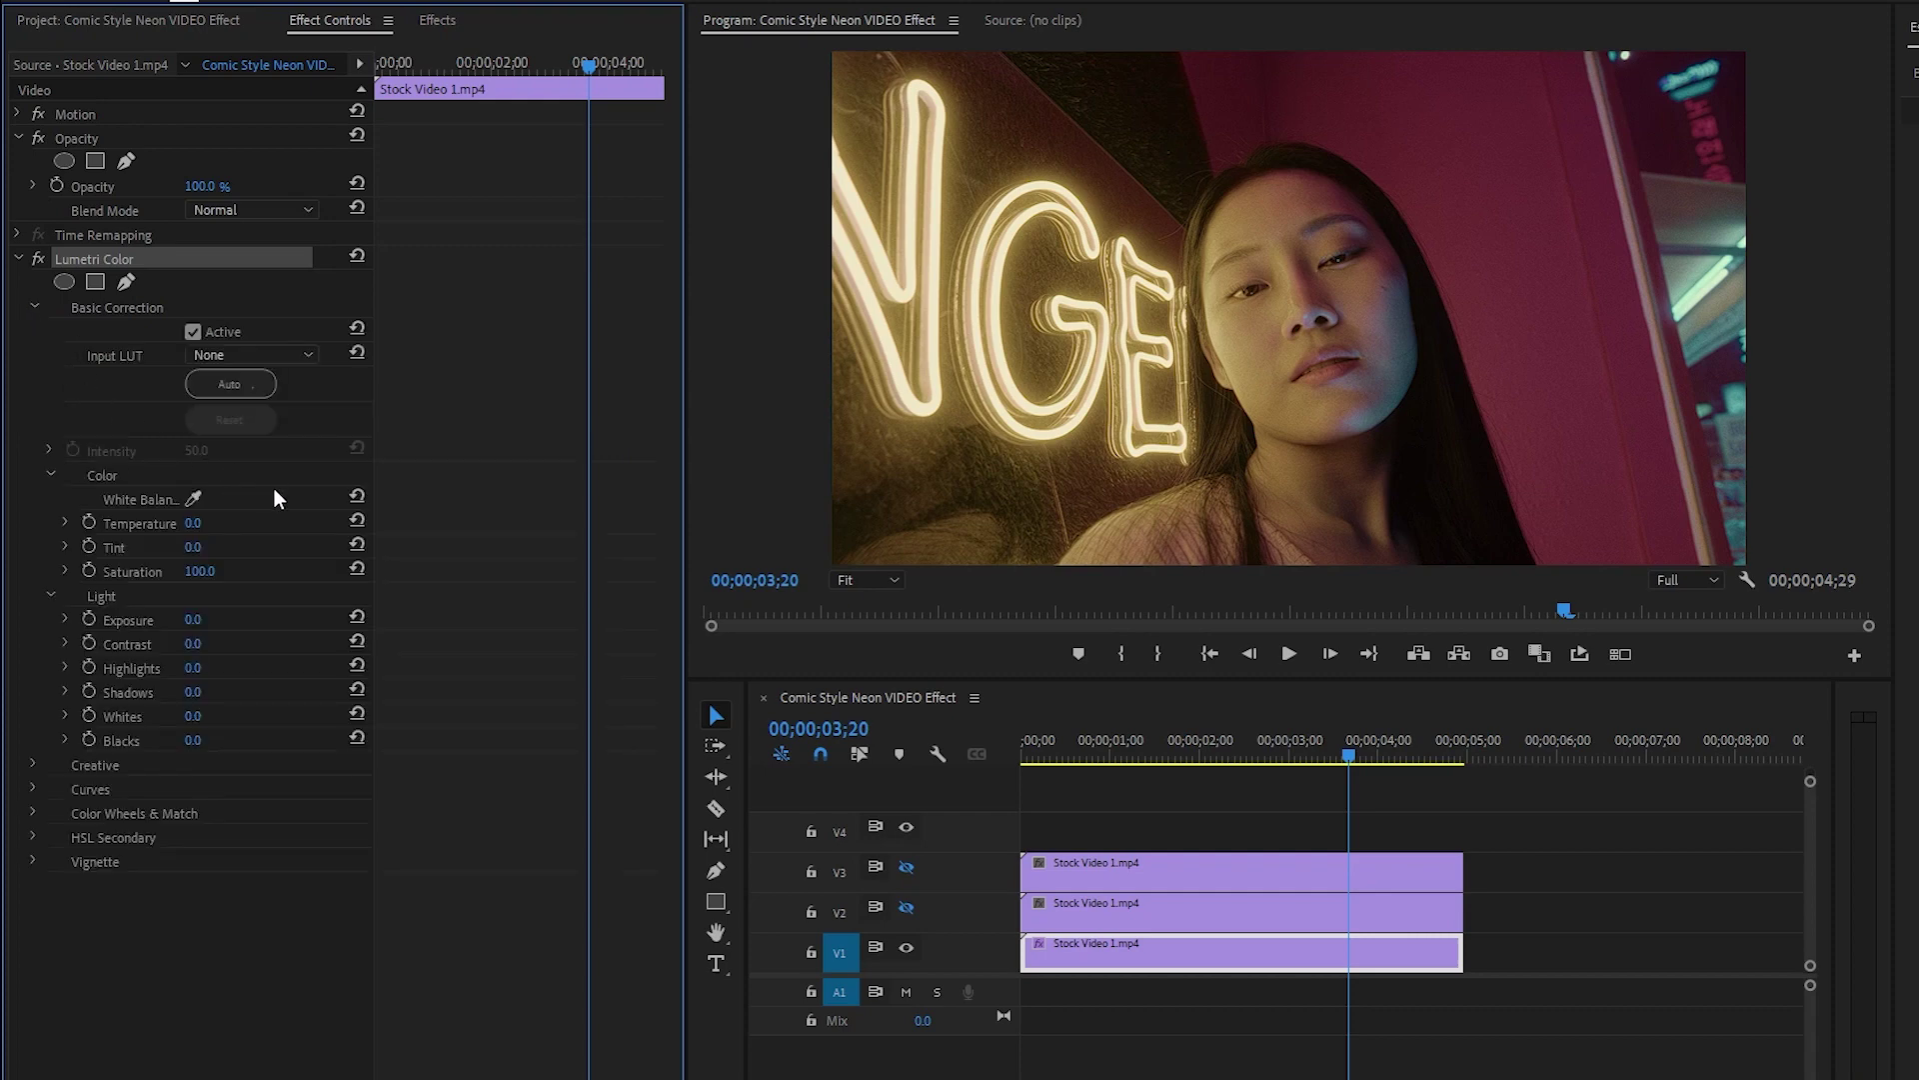
{"action": "left_click", "coordinate": [222, 567]}
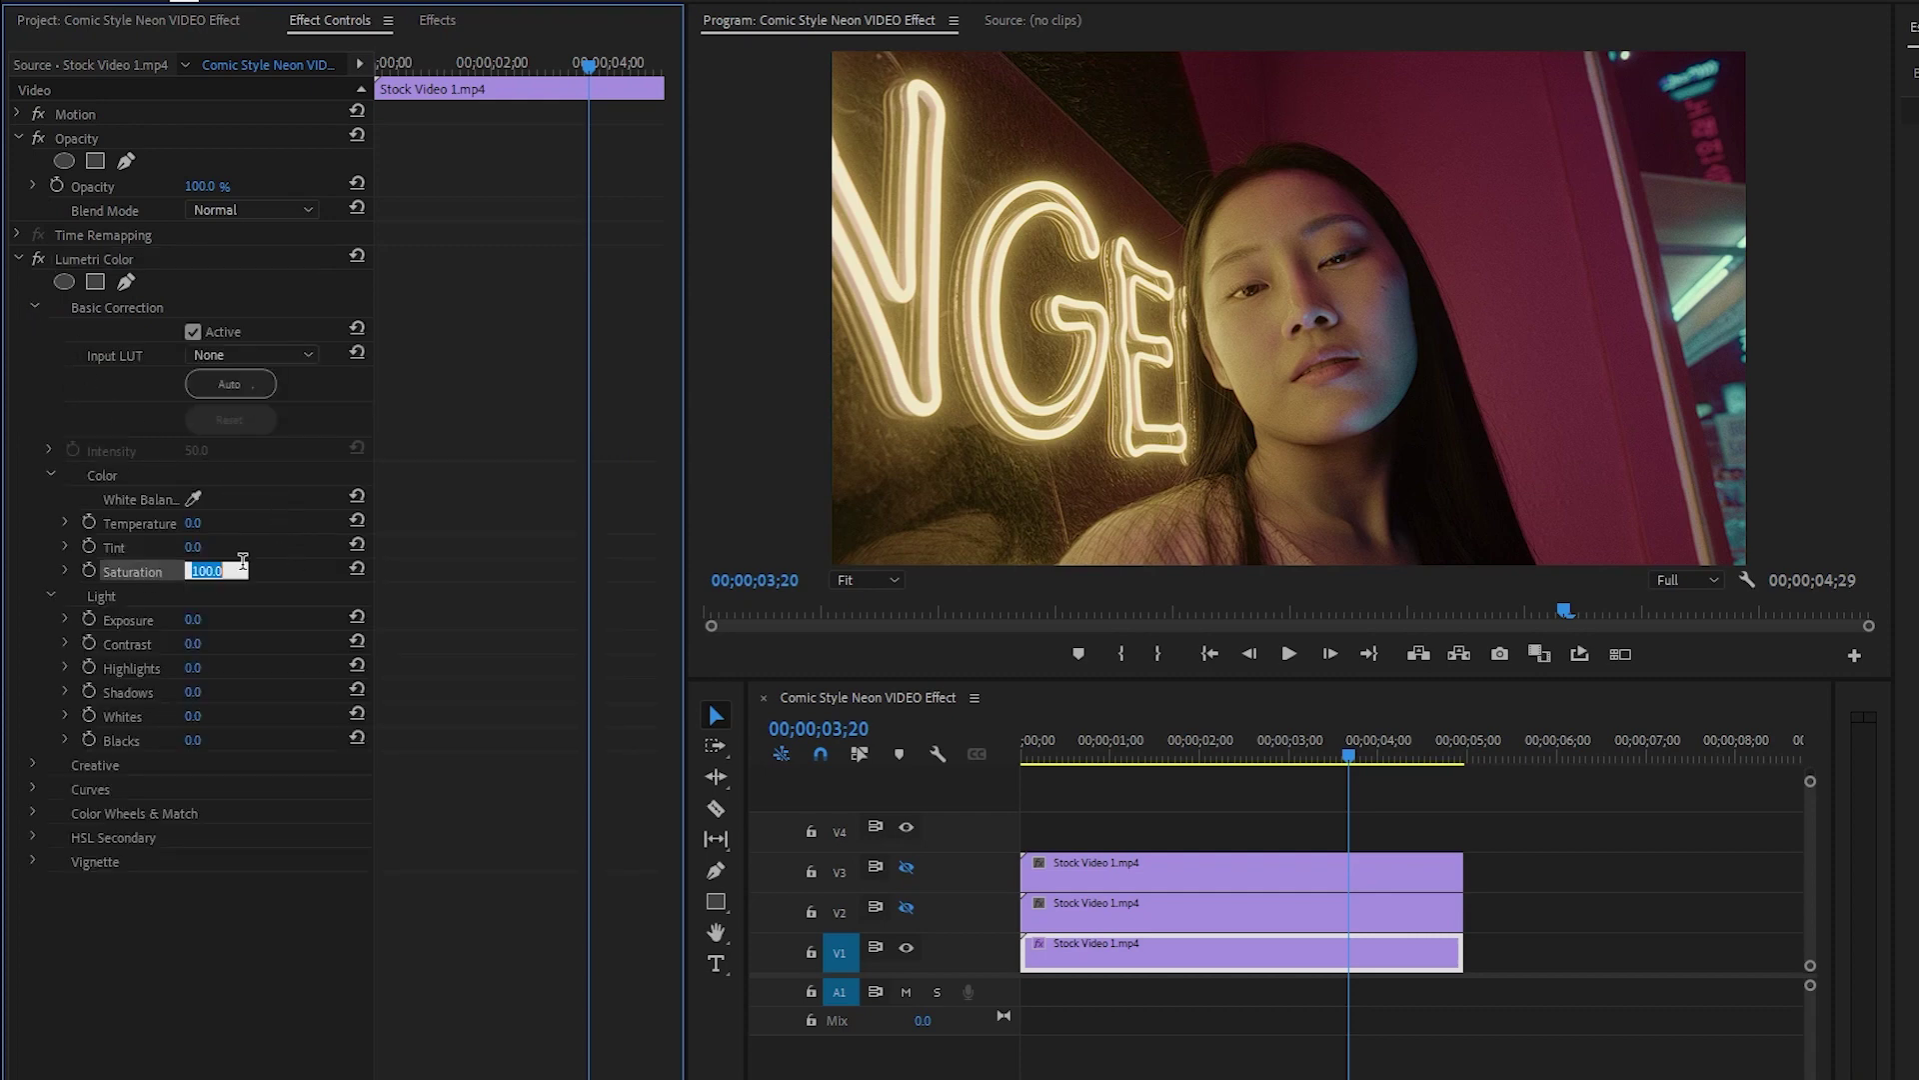
{"action": "type", "text": "40"}
{"action": "key", "text": "Return"}
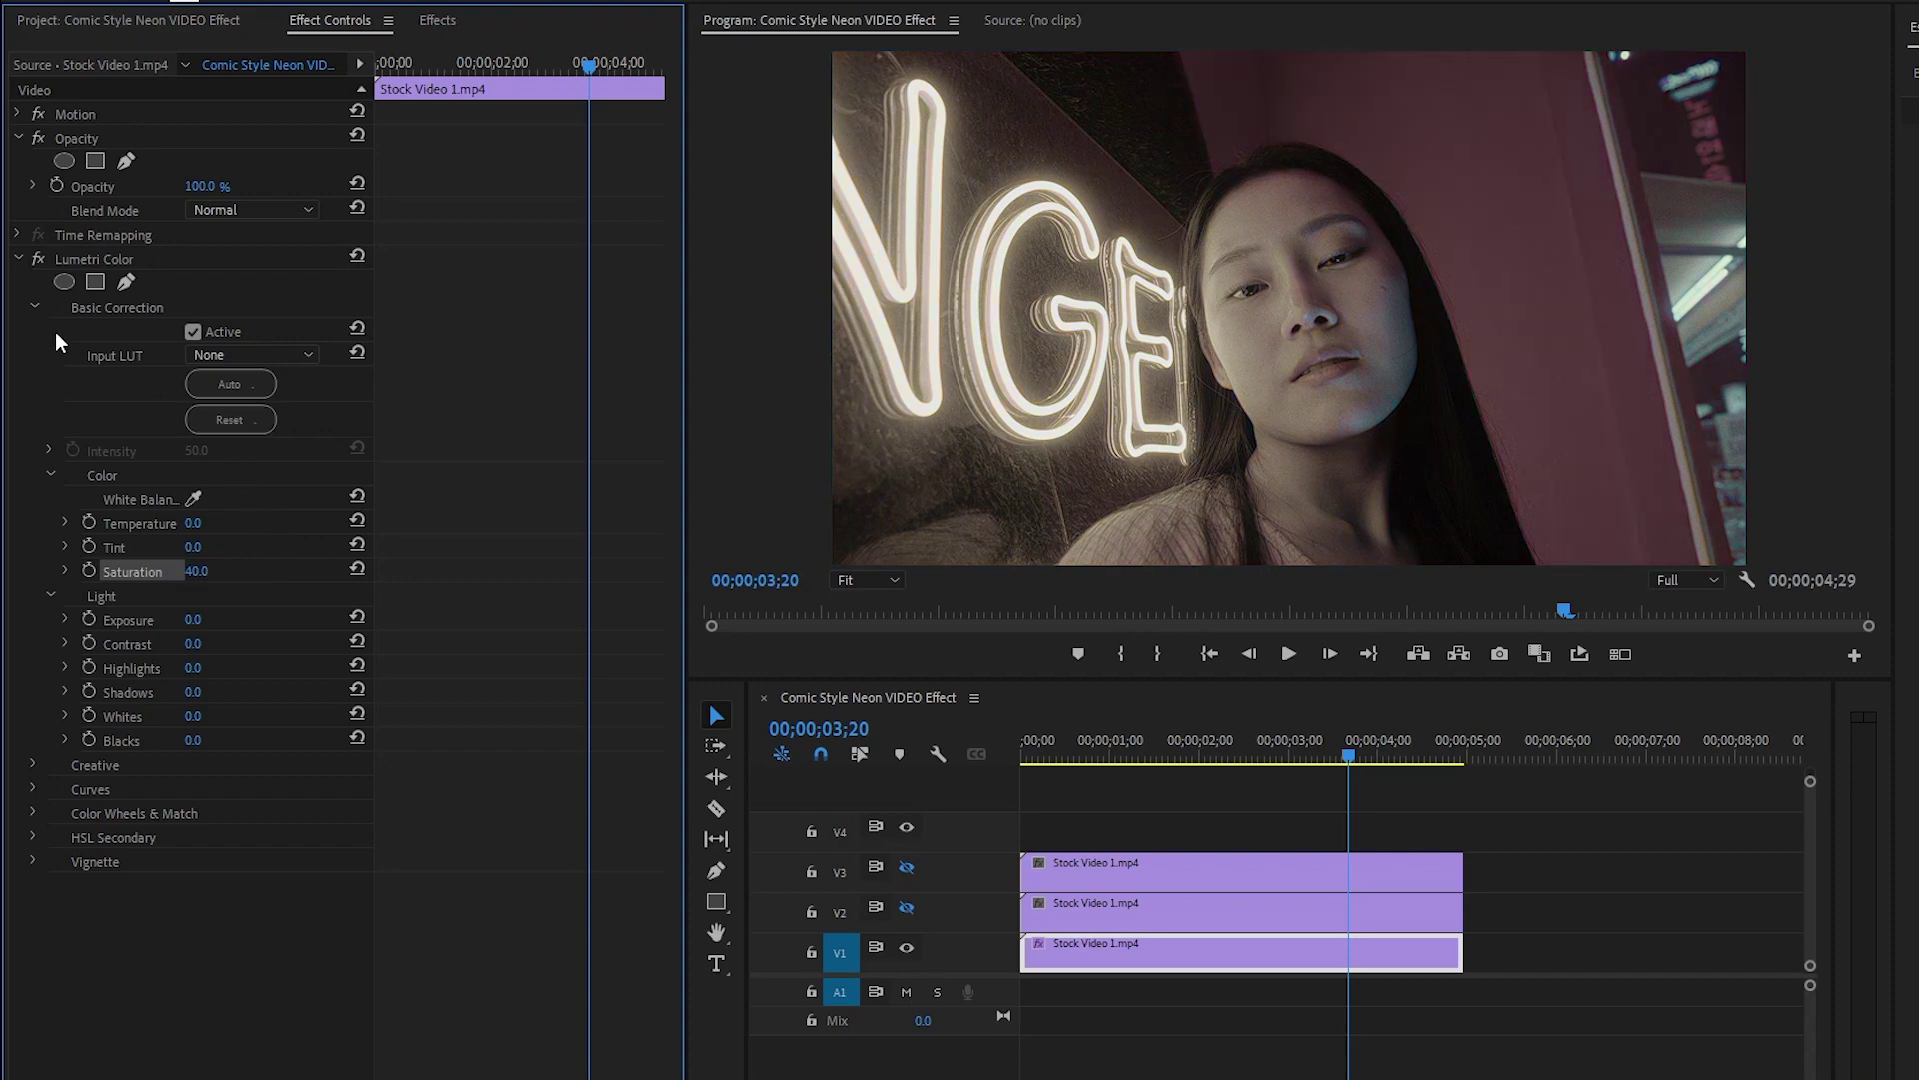
{"action": "left_click", "coordinate": [34, 306]}
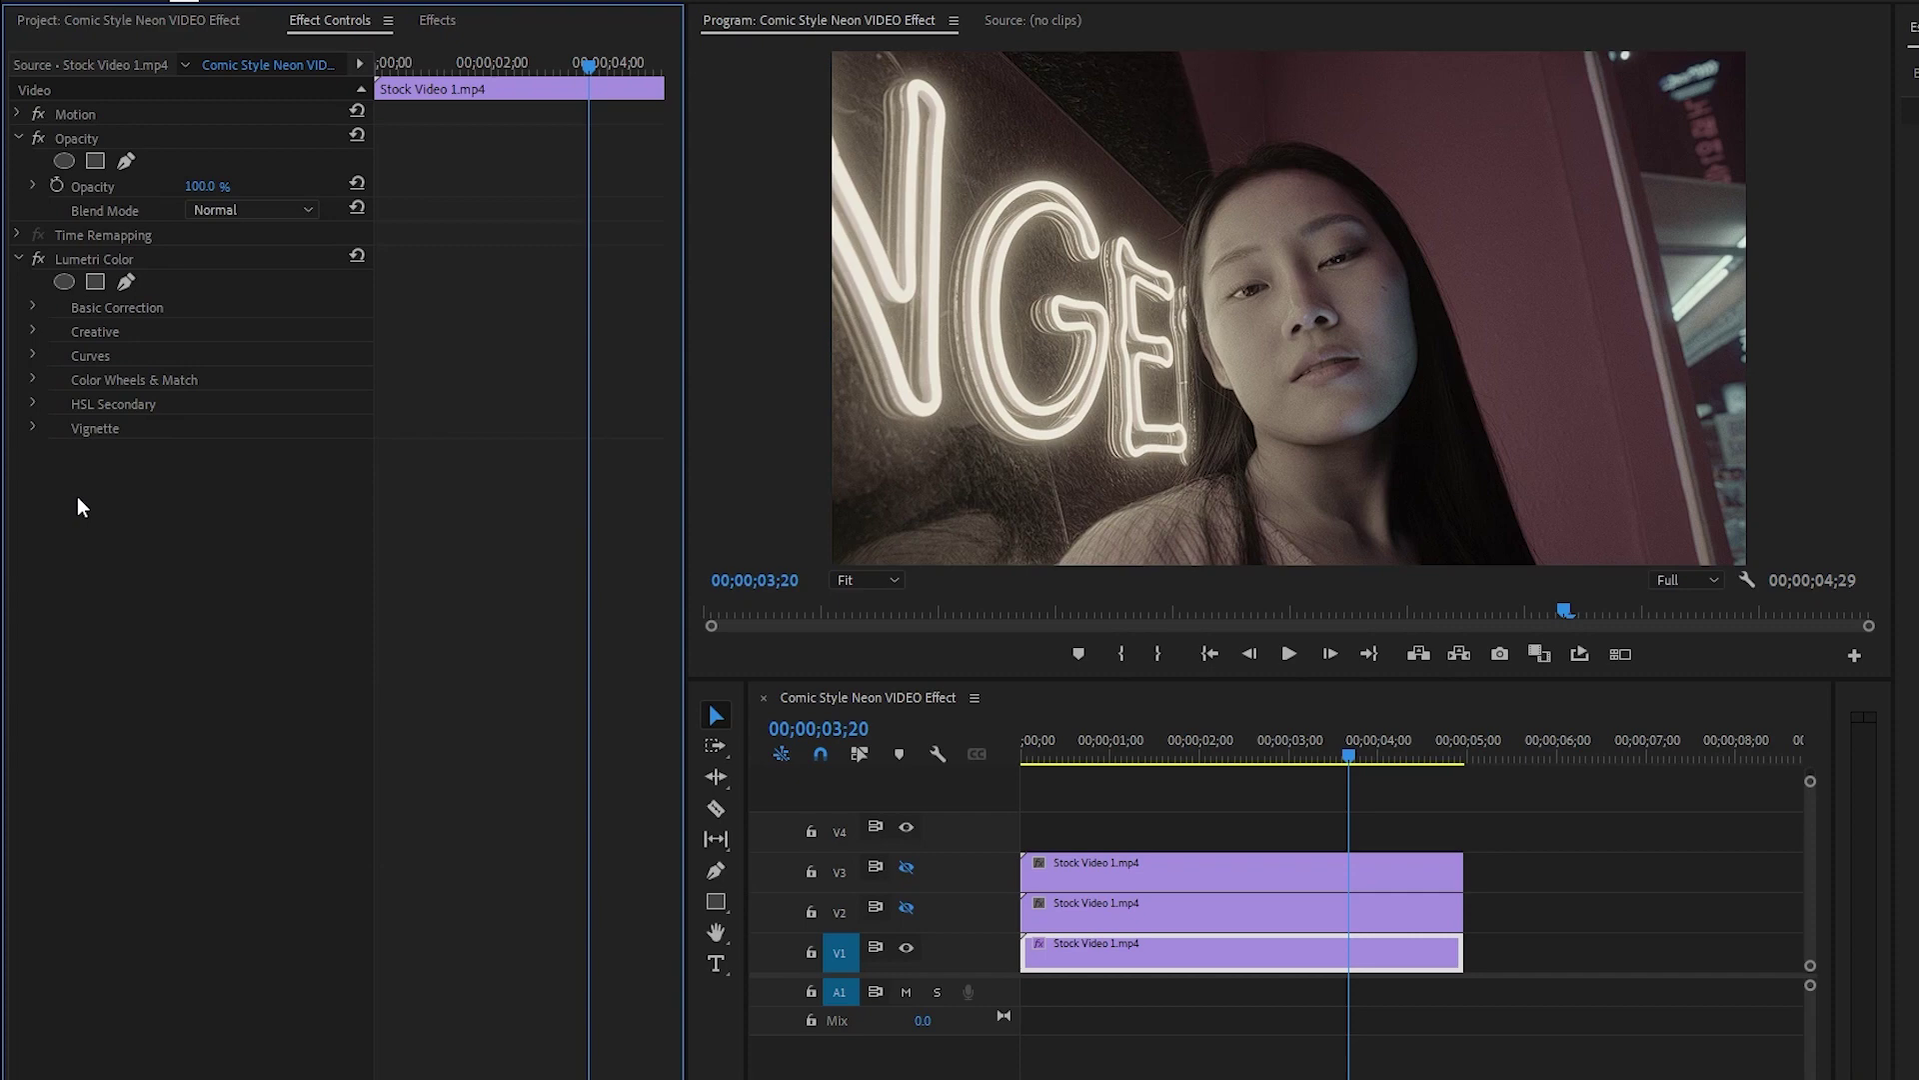
{"action": "left_click", "coordinate": [18, 259]}
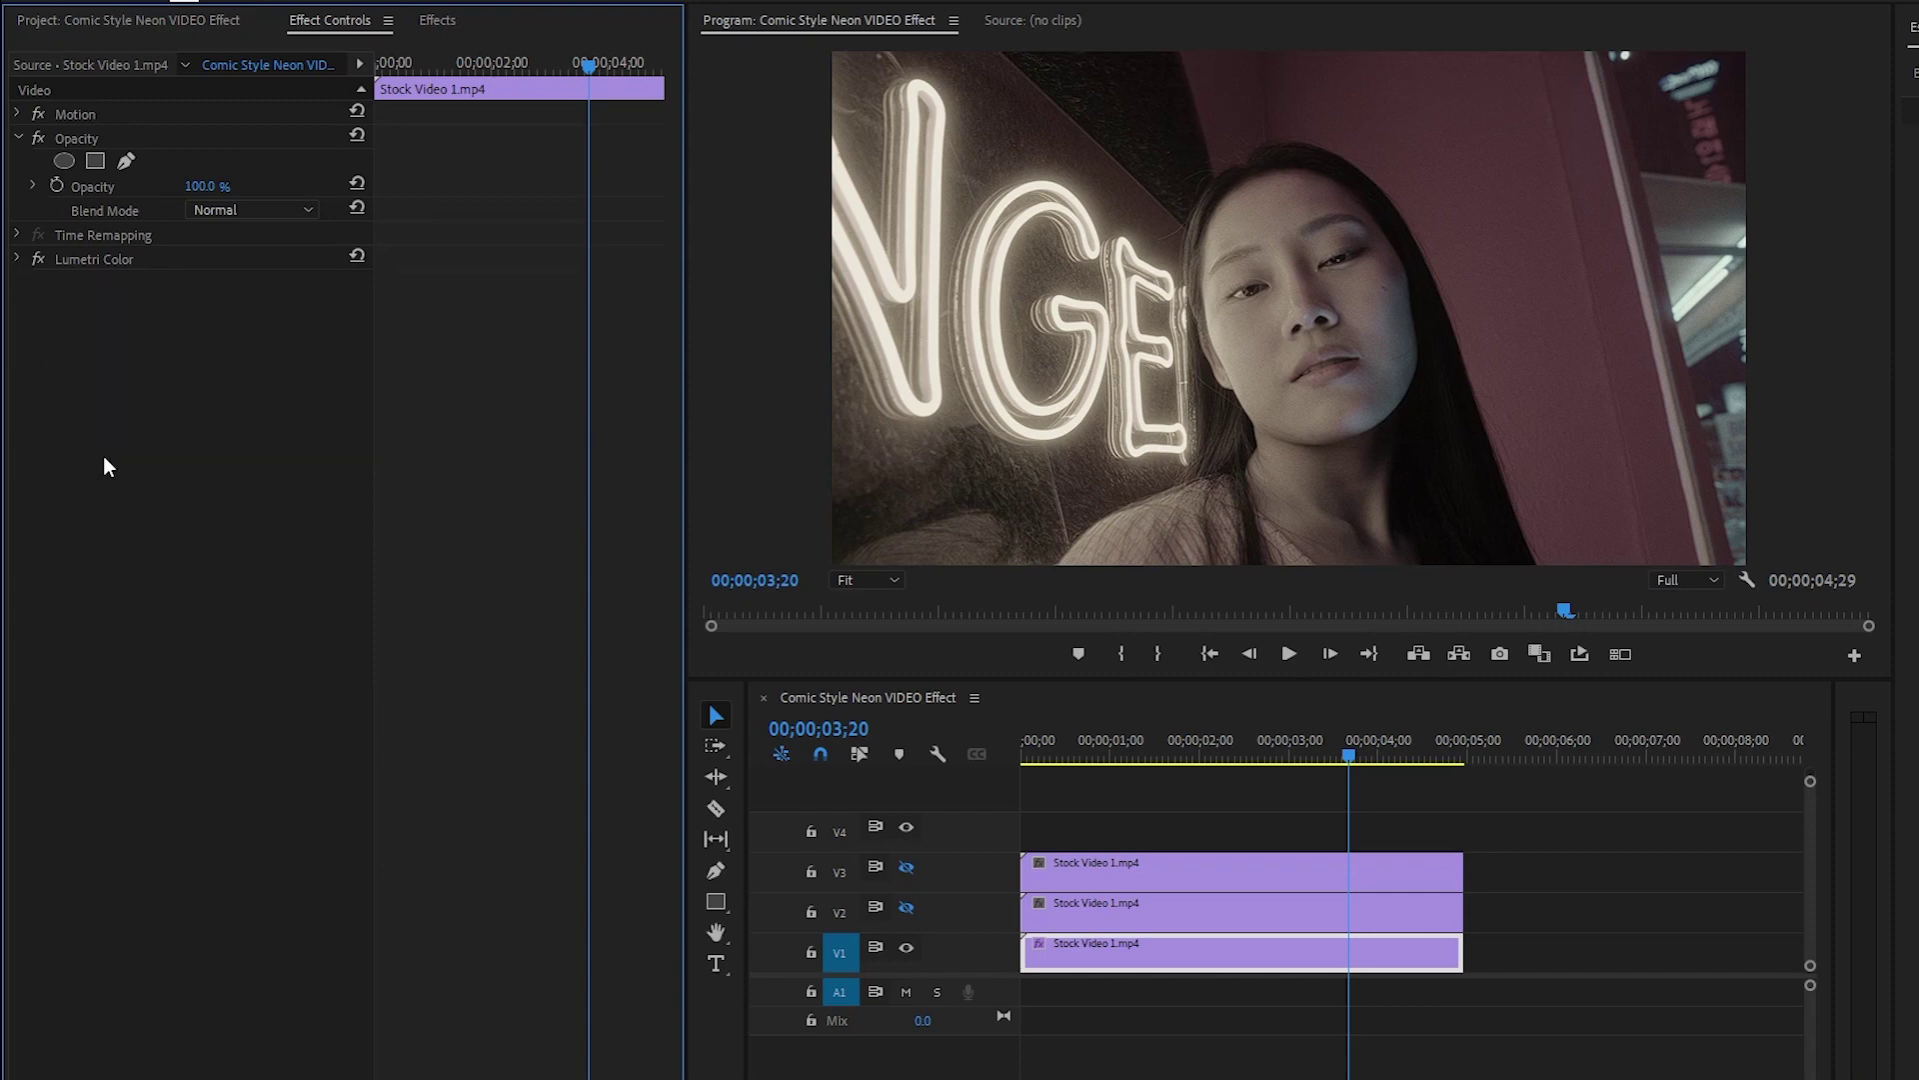
{"action": "left_click", "coordinate": [440, 18]}
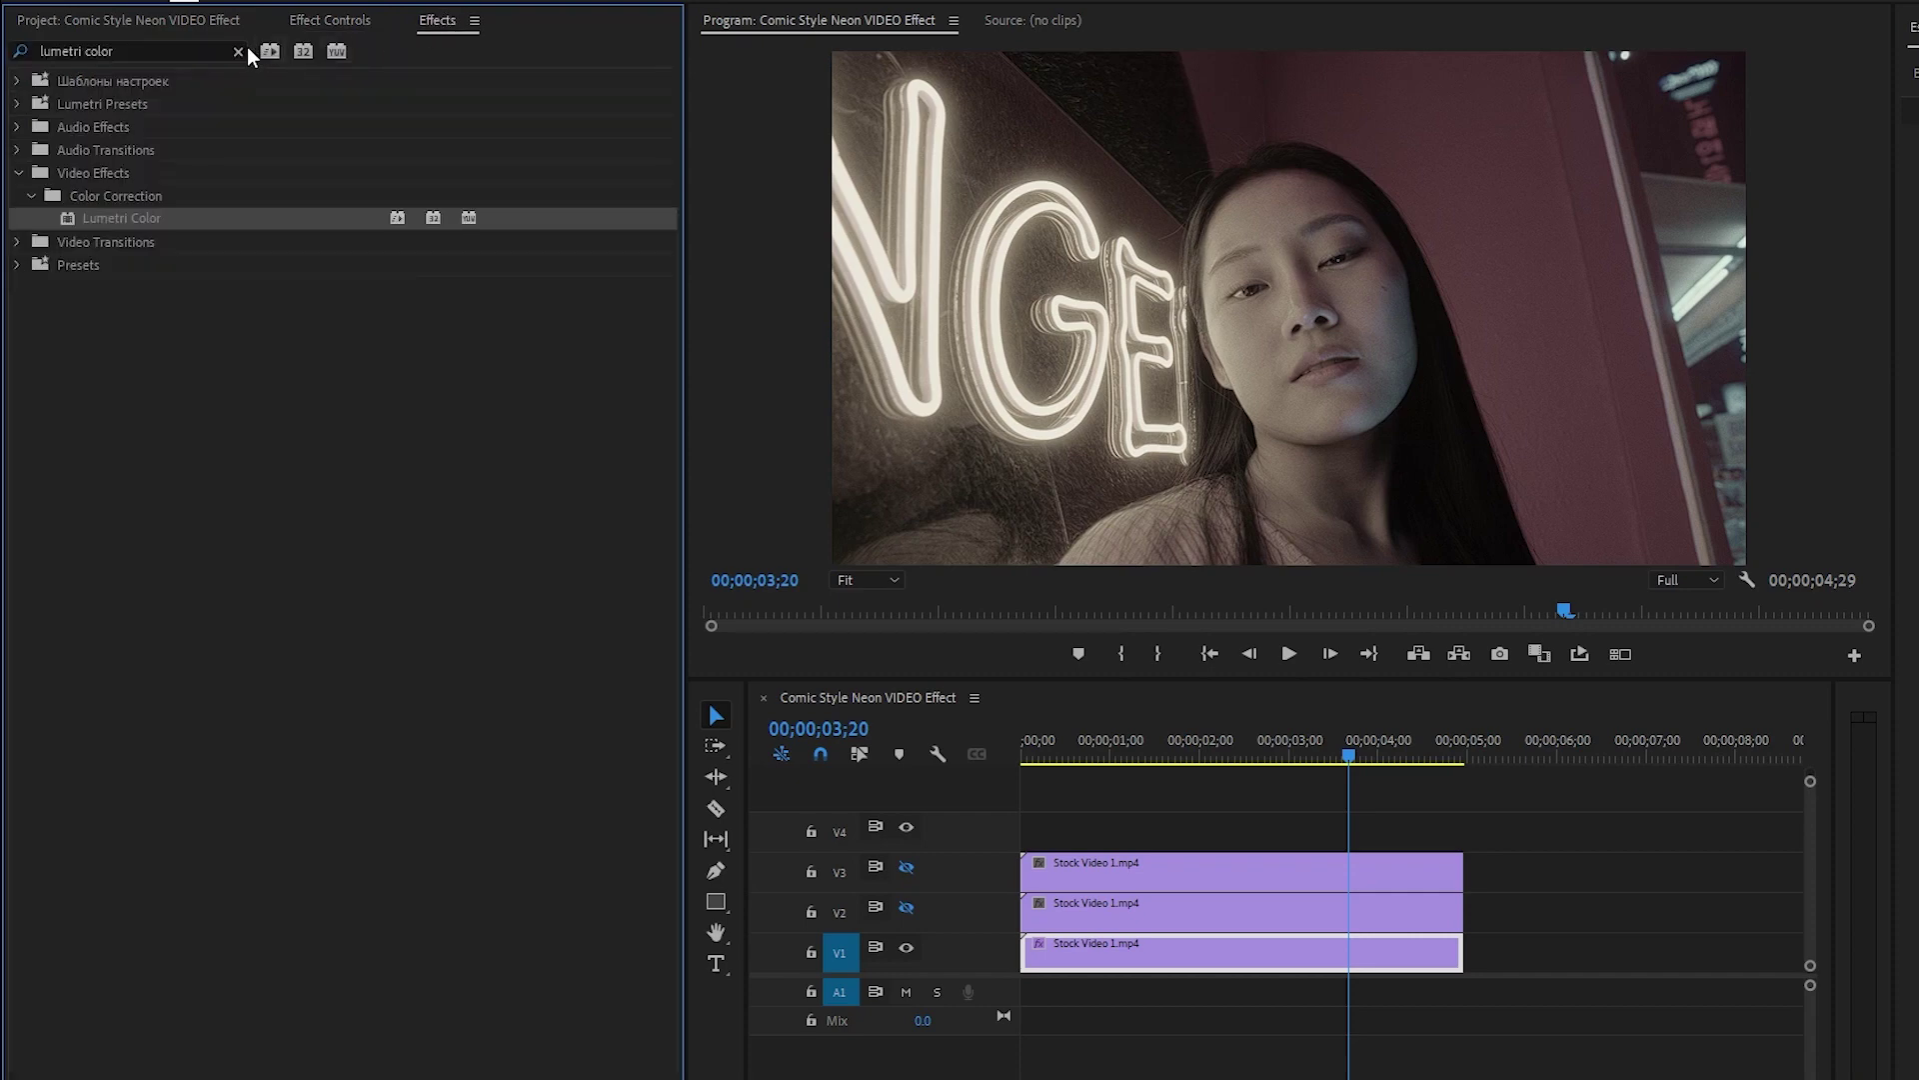
Apply Auto Levels and Posterize Time to the V1 clip
{"action": "left_click", "coordinate": [242, 50]}
{"action": "type", "text": "auto"}
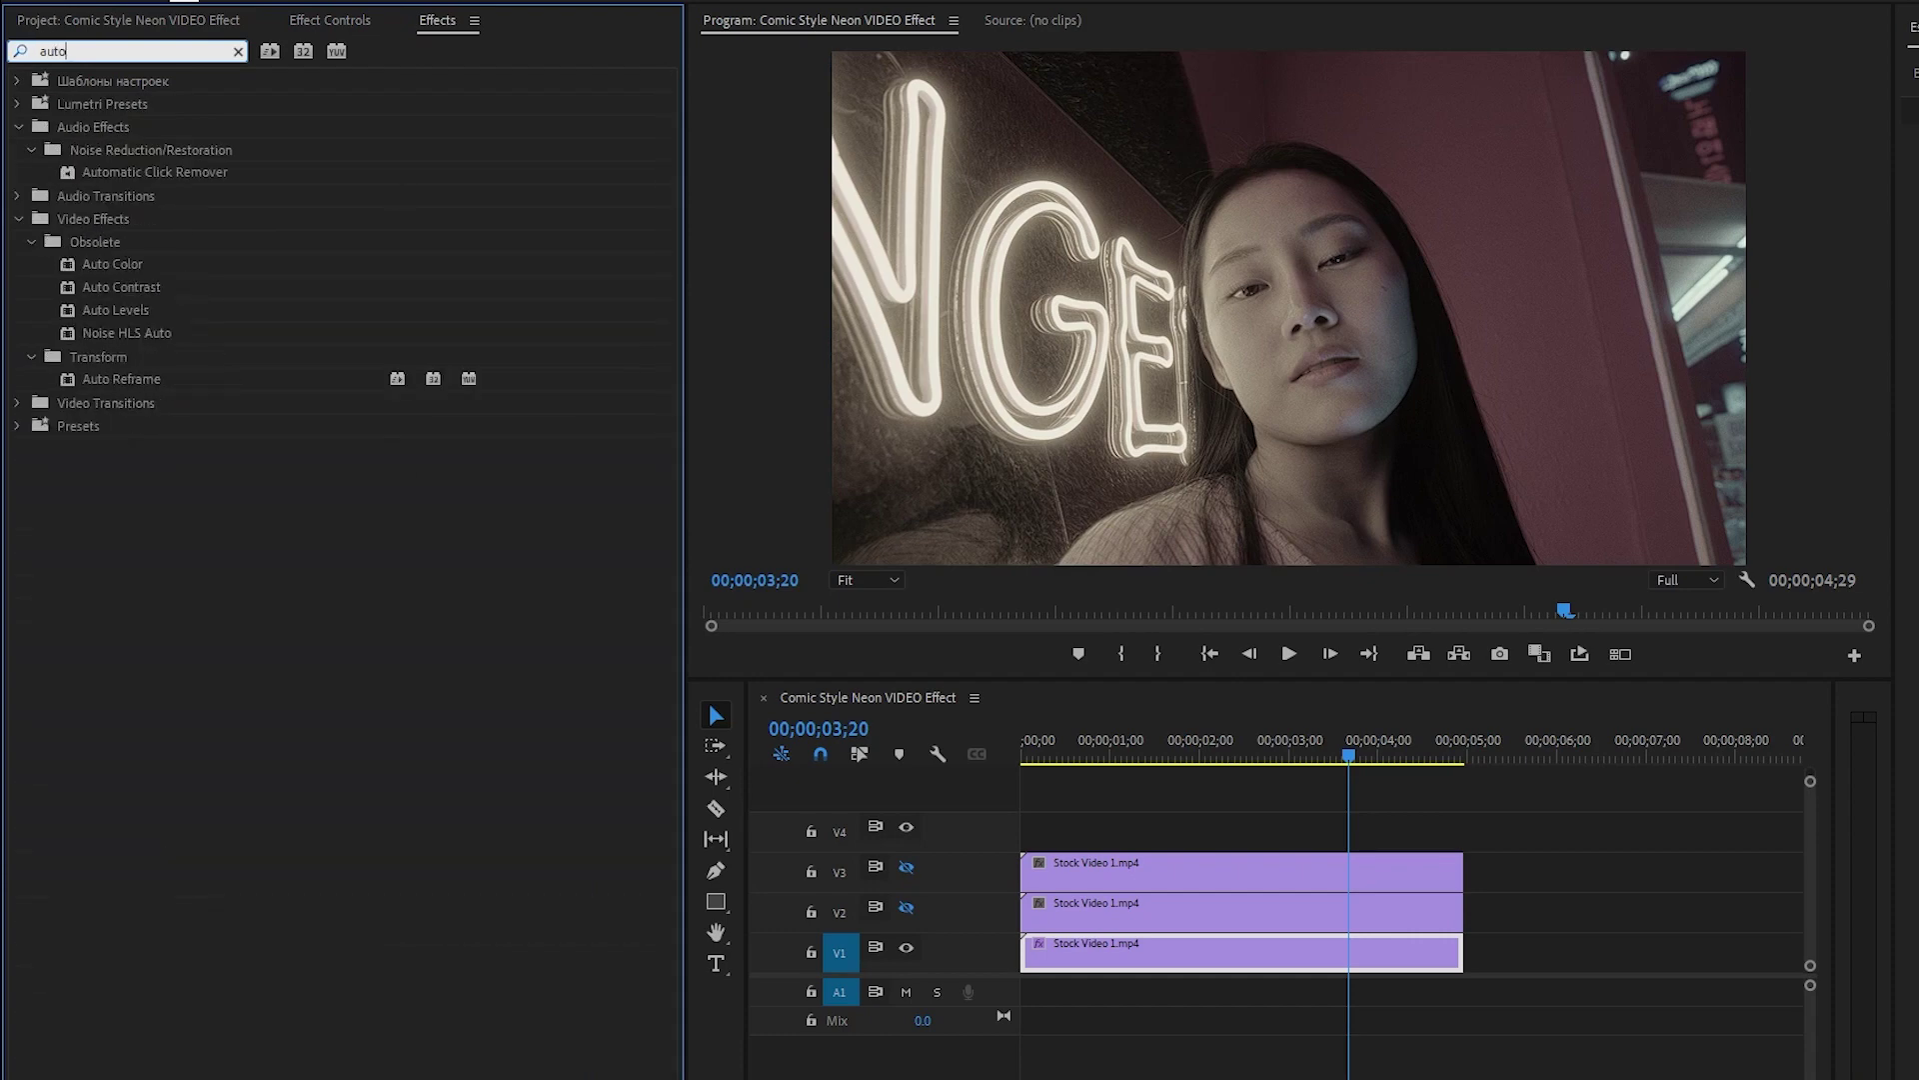
{"action": "left_click", "coordinate": [129, 310]}
{"action": "left_click_drag", "start_coordinate": [118, 310], "coordinate": [1110, 961]}
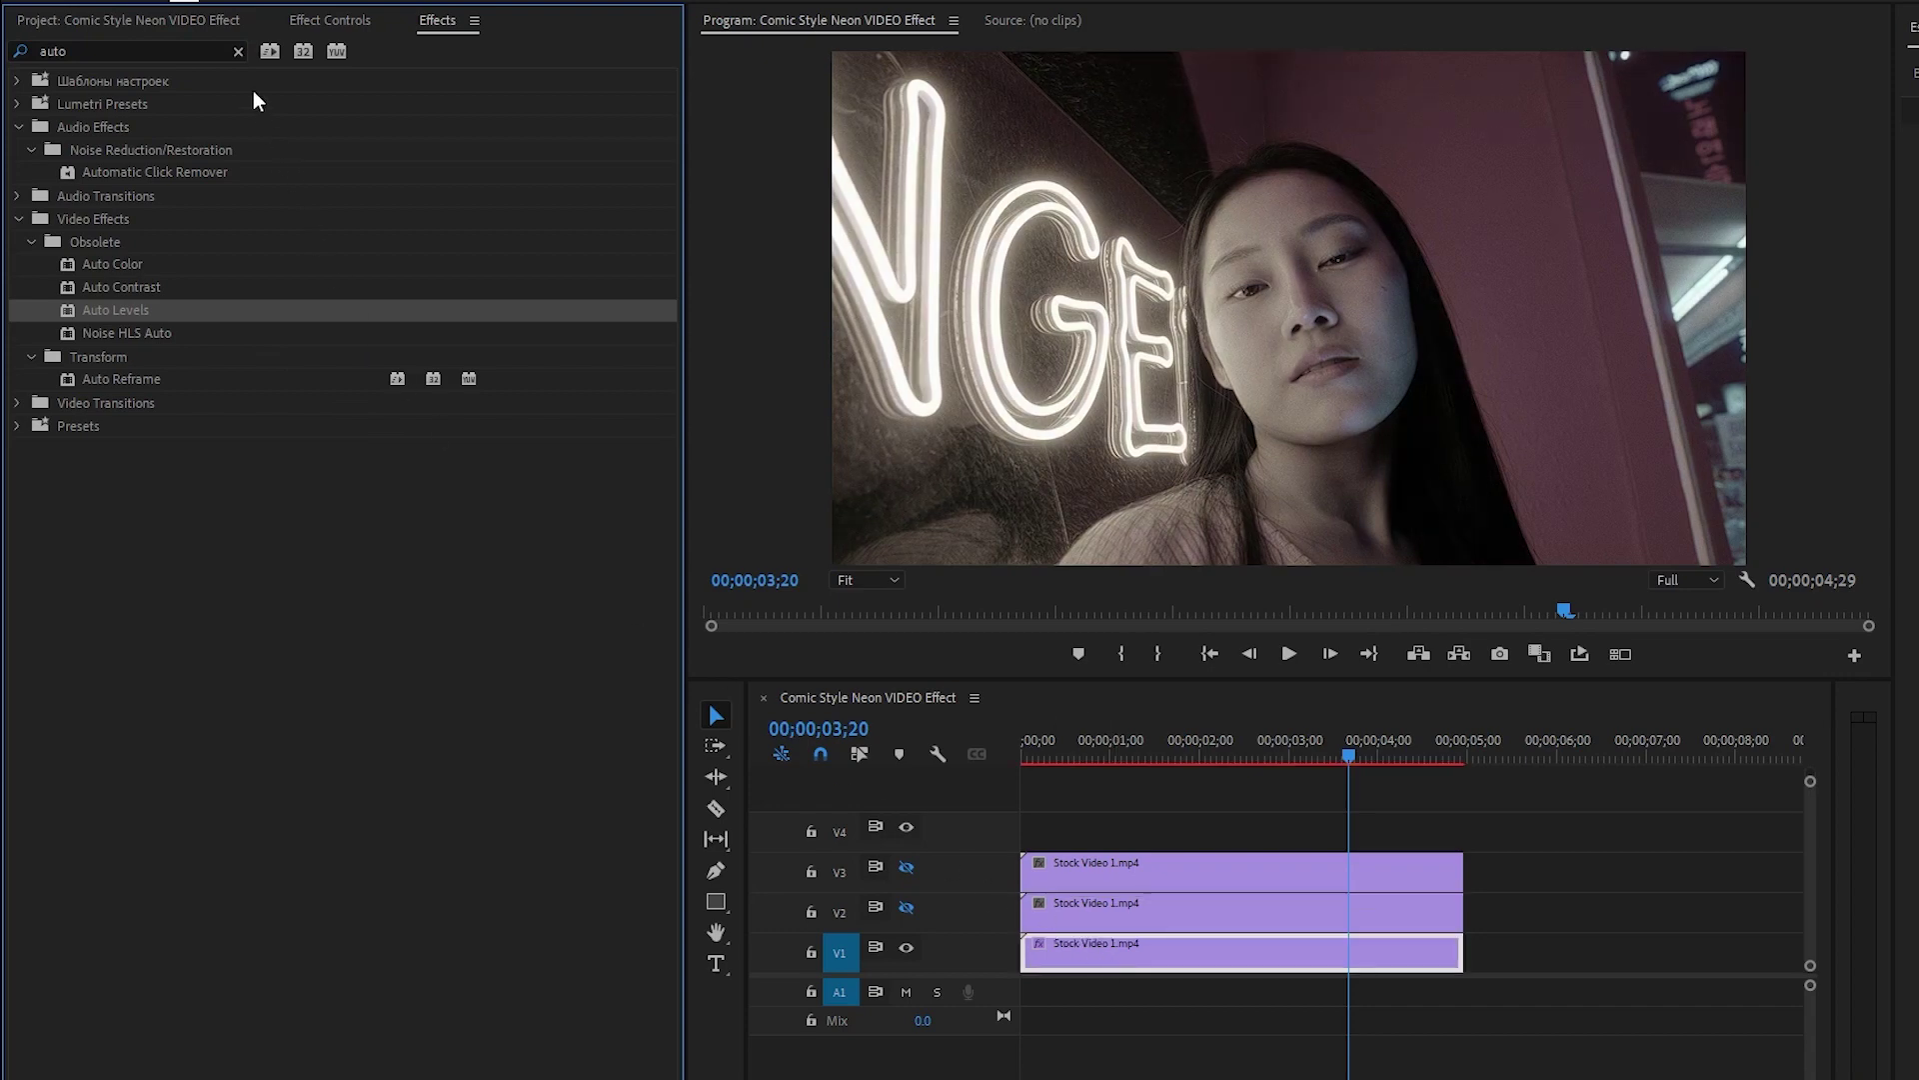
{"action": "left_click", "coordinate": [239, 52]}
{"action": "type", "text": "poster"}
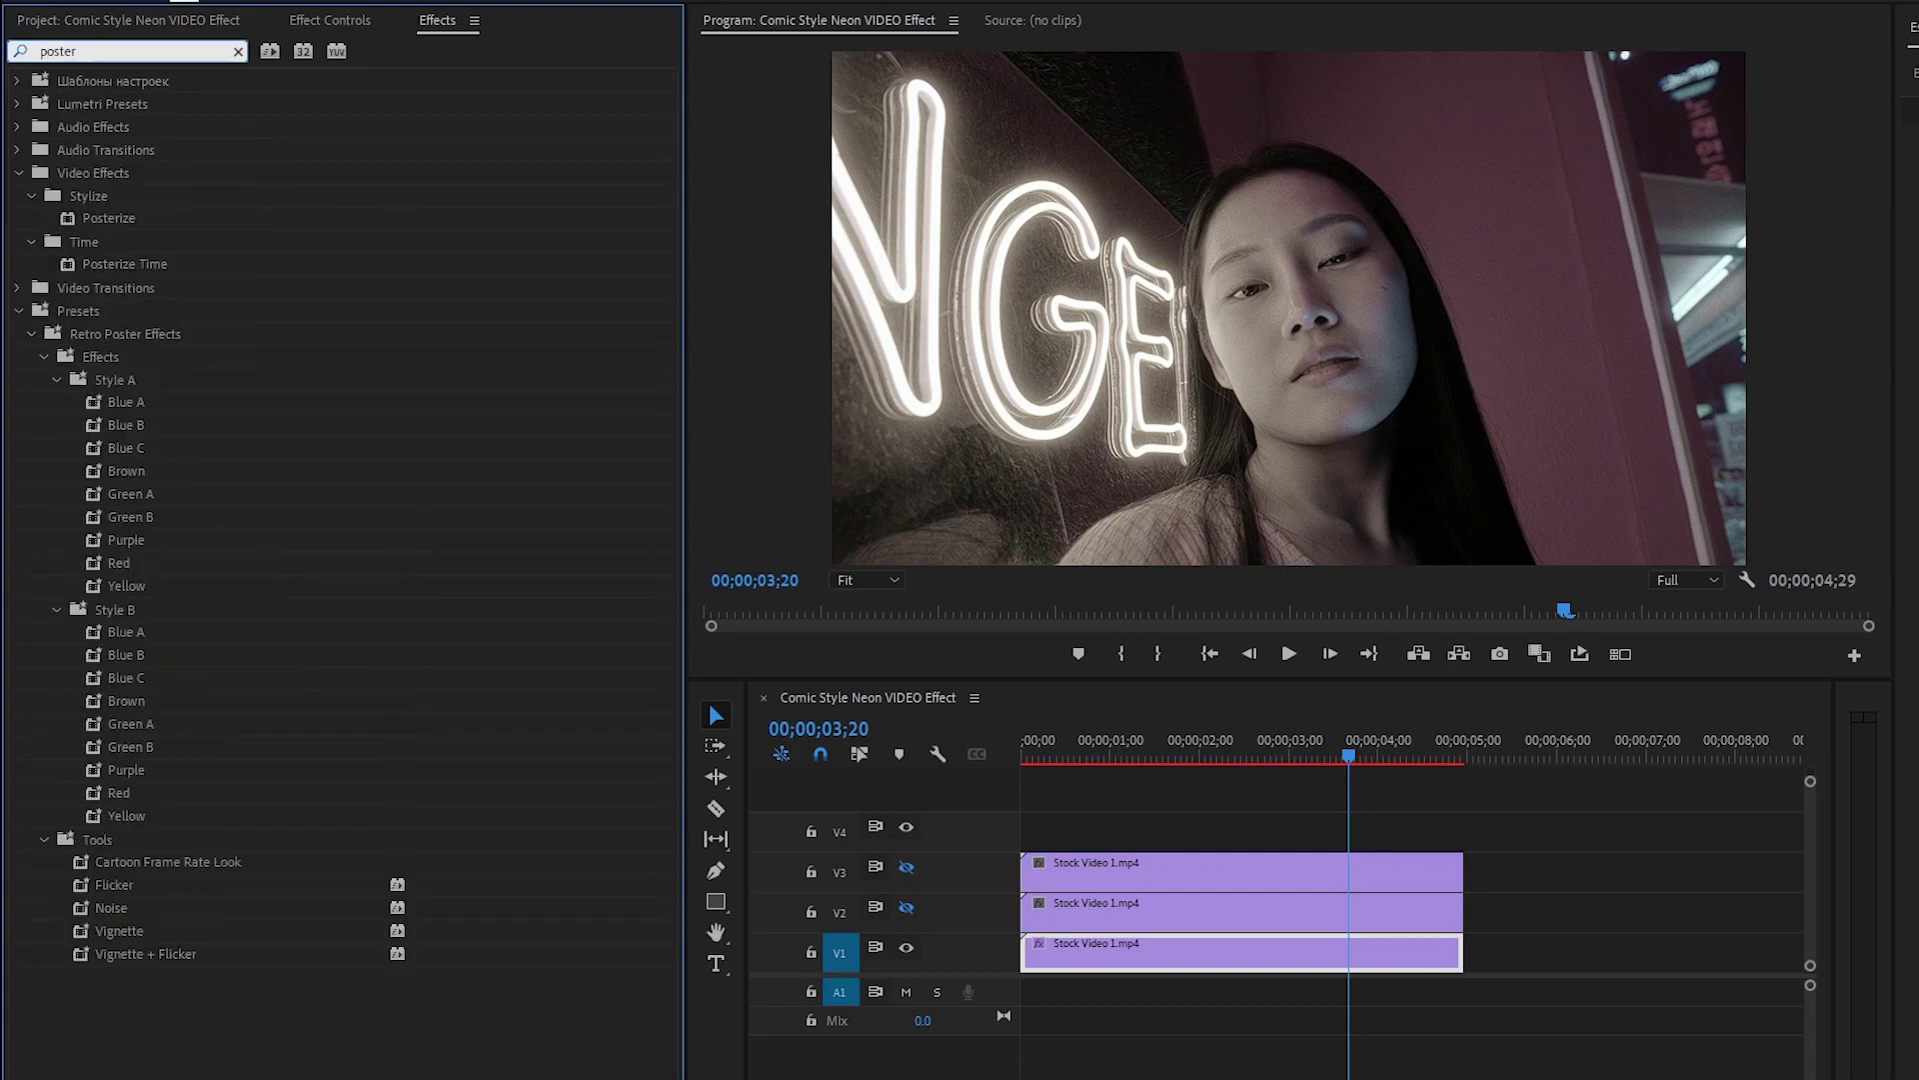
{"action": "left_click_drag", "start_coordinate": [125, 264], "coordinate": [1196, 955]}
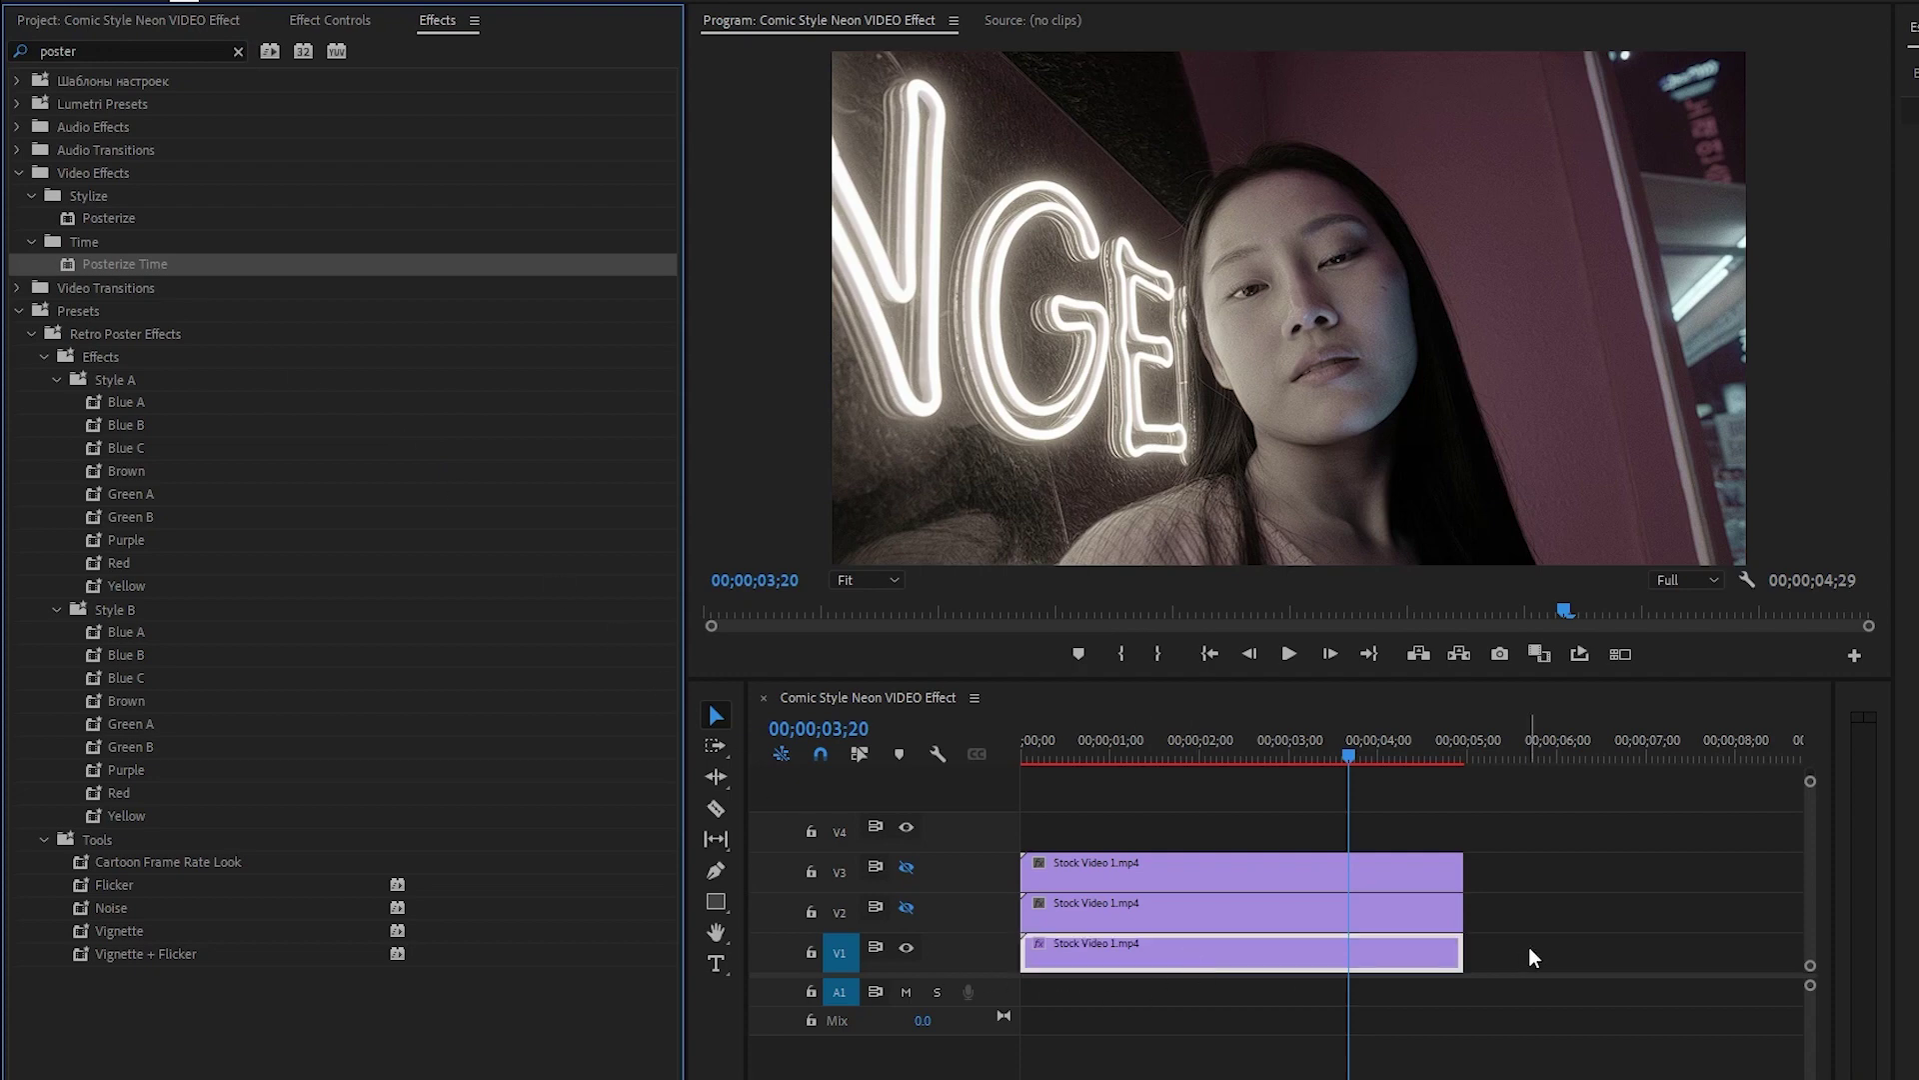
Set the V1 Posterize Time frame rate to 12 fps, then select the V2 clip
{"action": "left_click", "coordinate": [344, 24]}
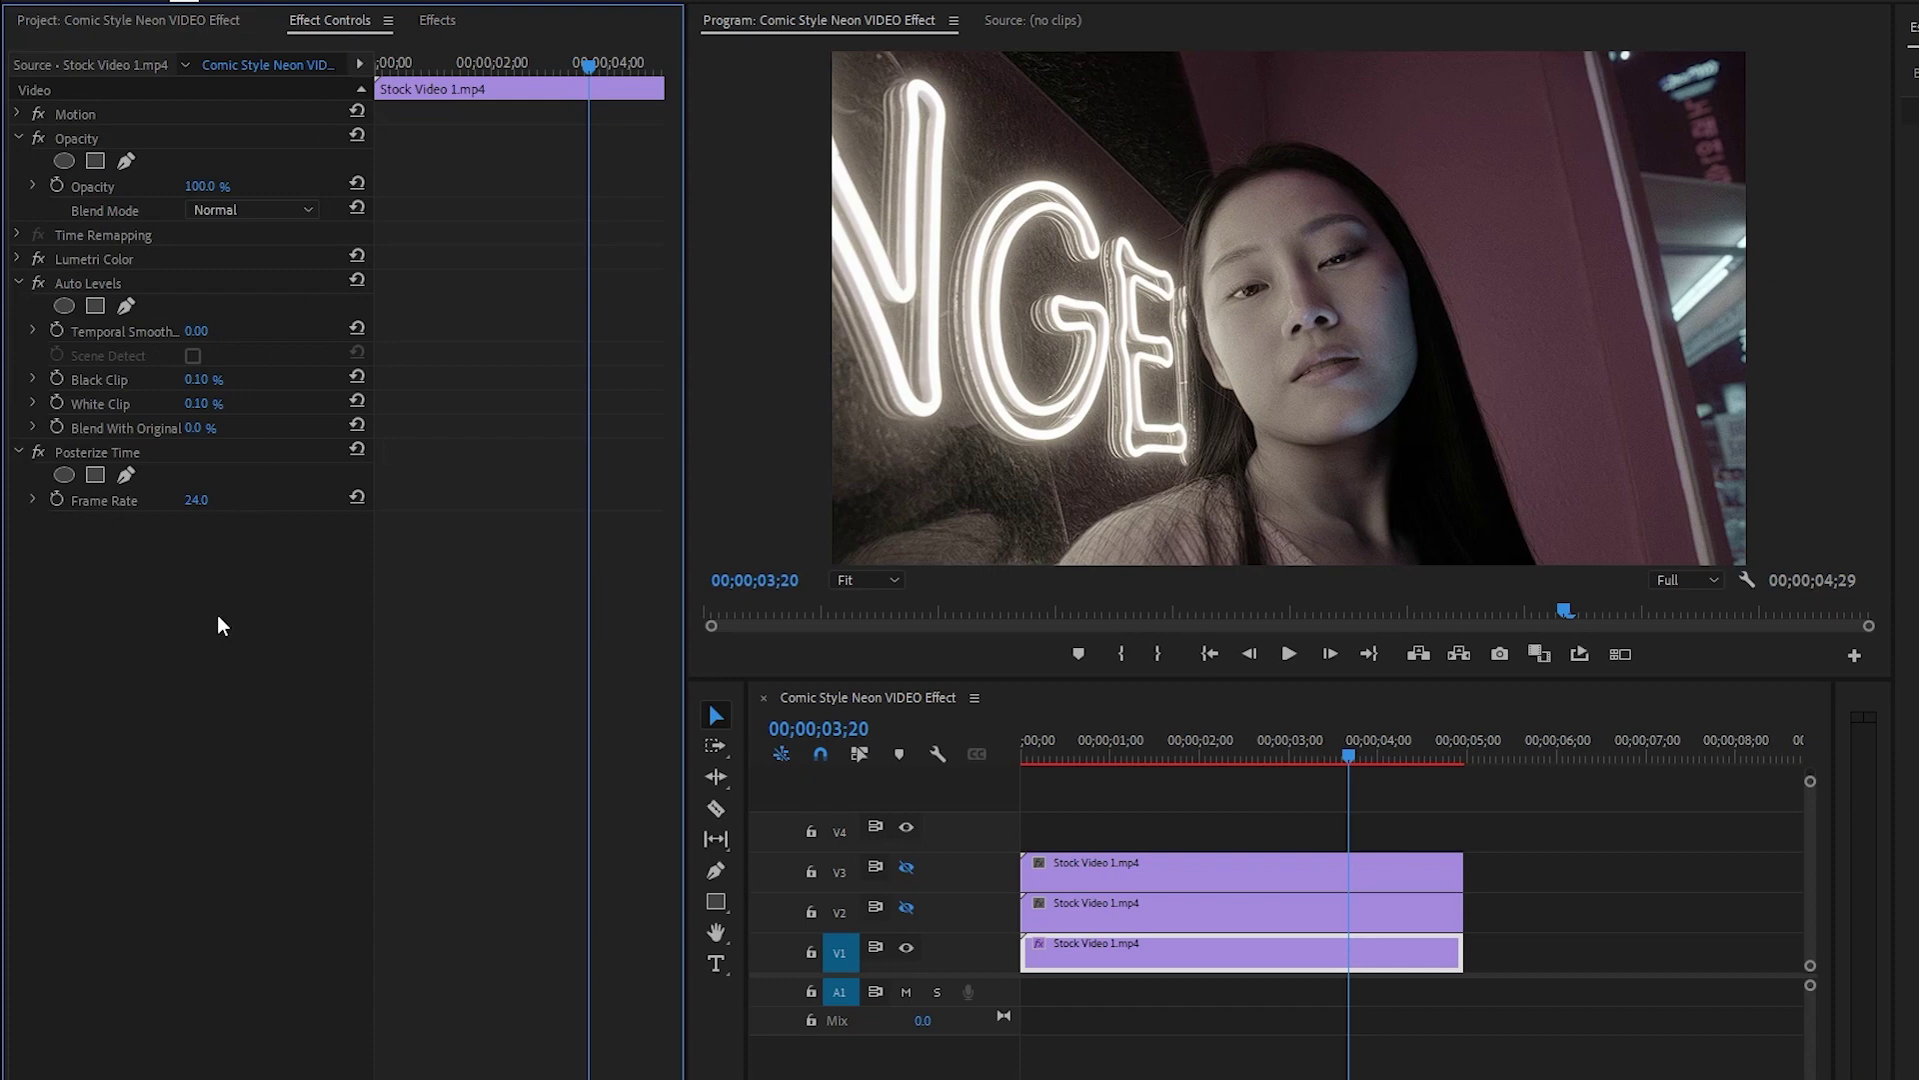
{"action": "left_click", "coordinate": [104, 284]}
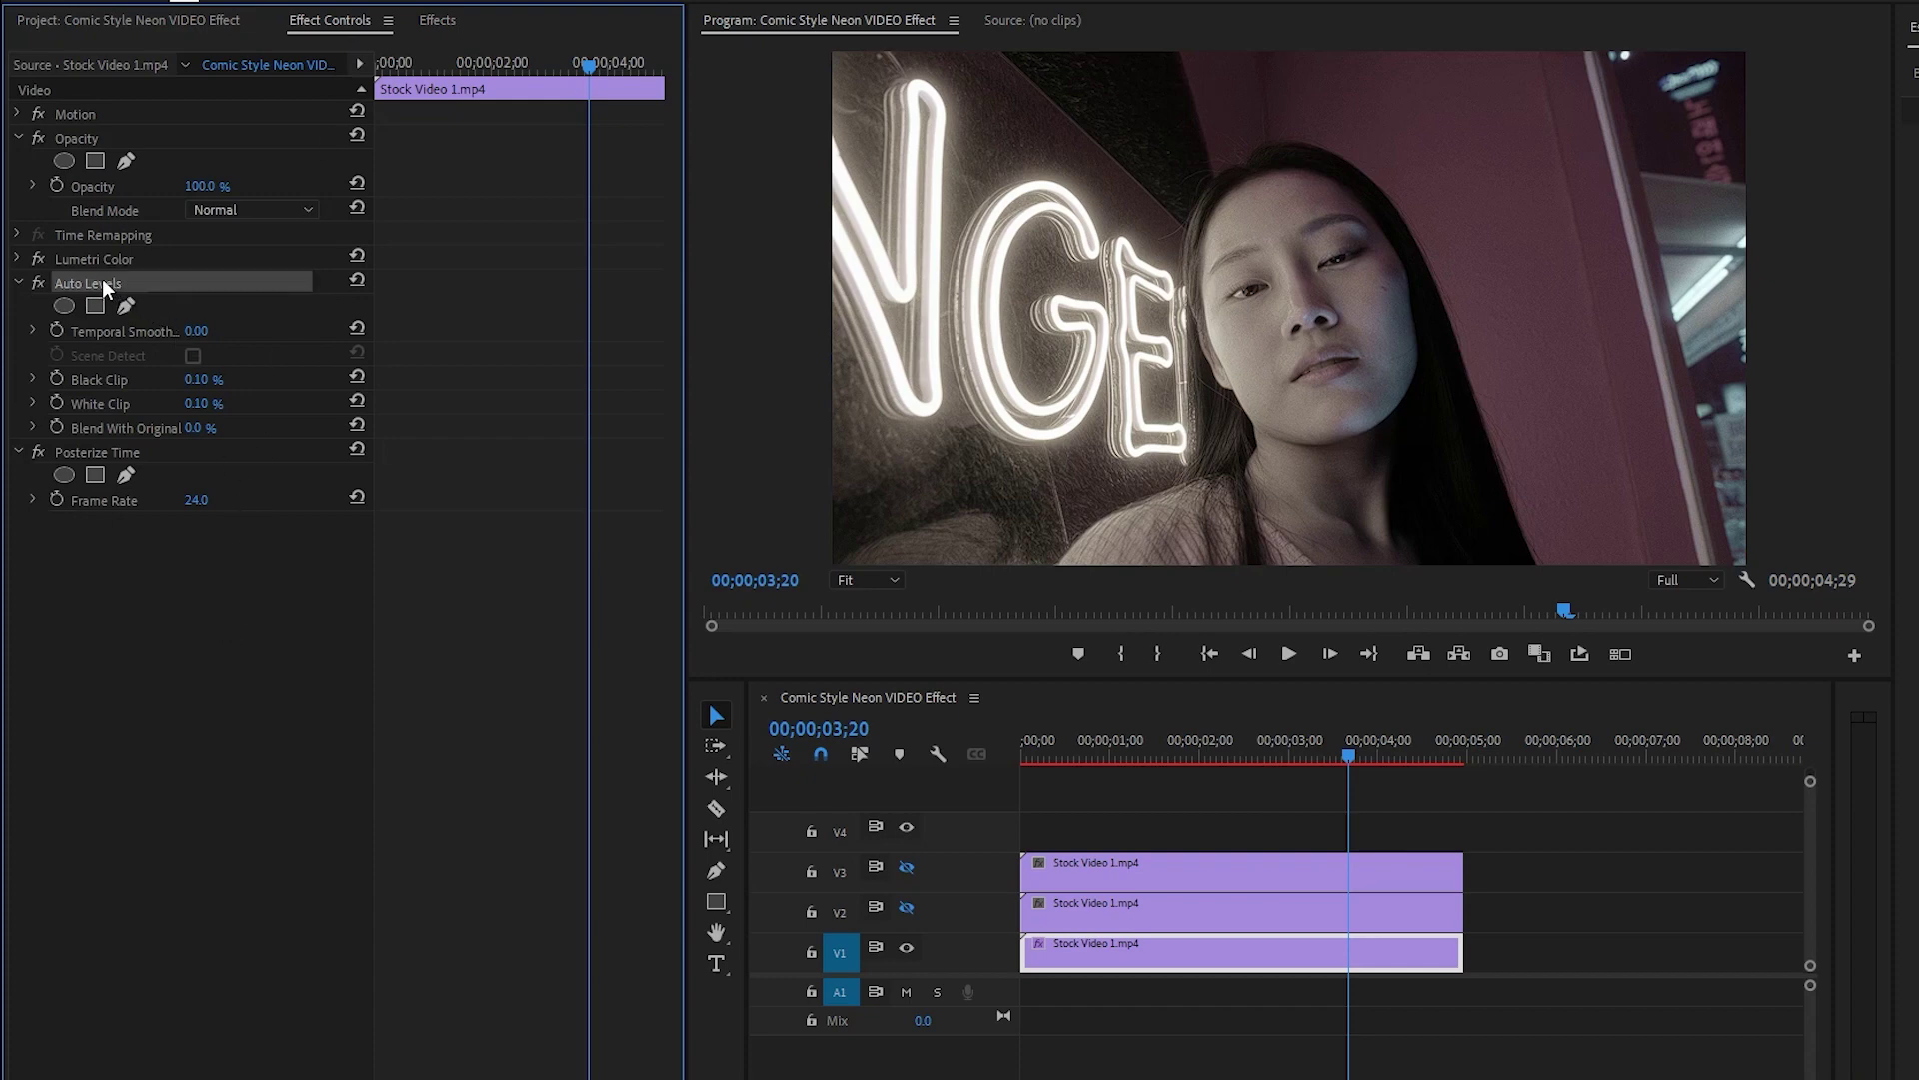
{"action": "left_click", "coordinate": [116, 455]}
{"action": "left_click", "coordinate": [196, 500]}
{"action": "type", "text": "12"}
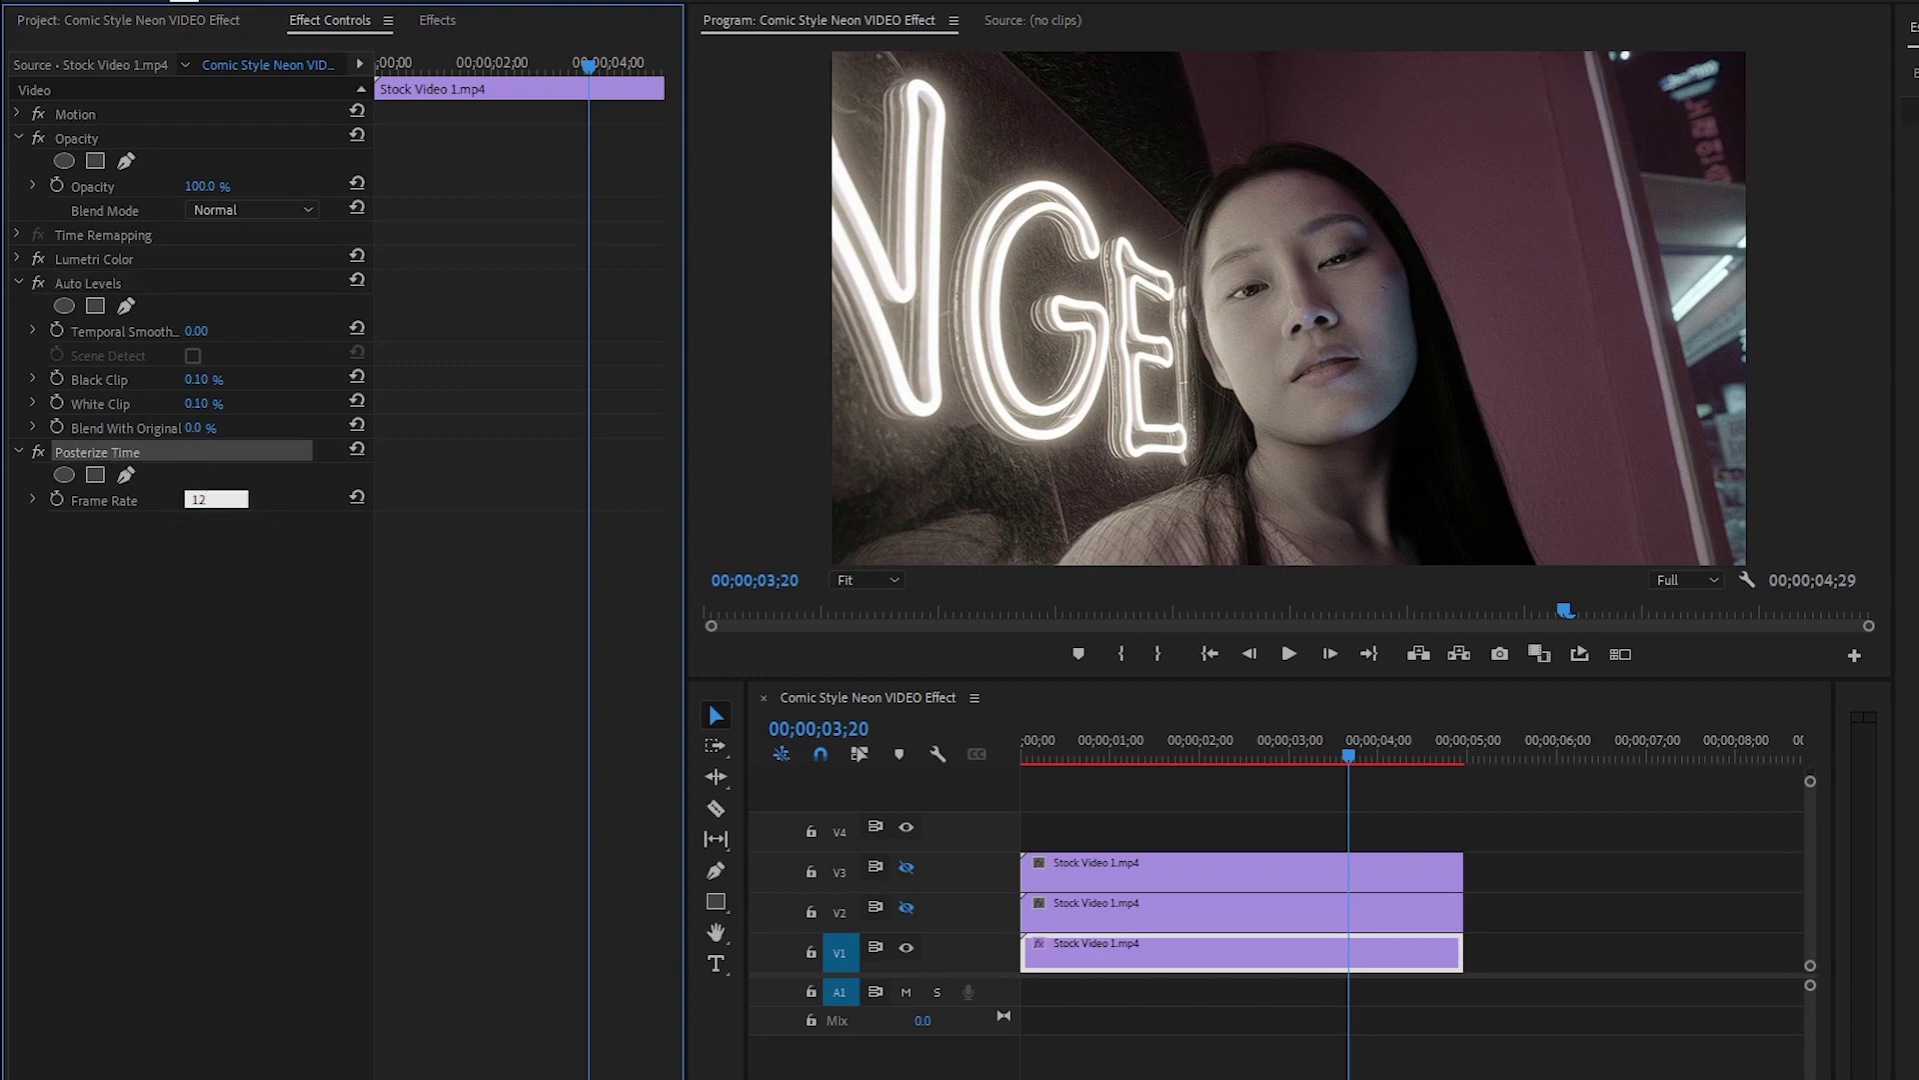
{"action": "key", "text": "Return"}
{"action": "left_click", "coordinate": [1084, 908]}
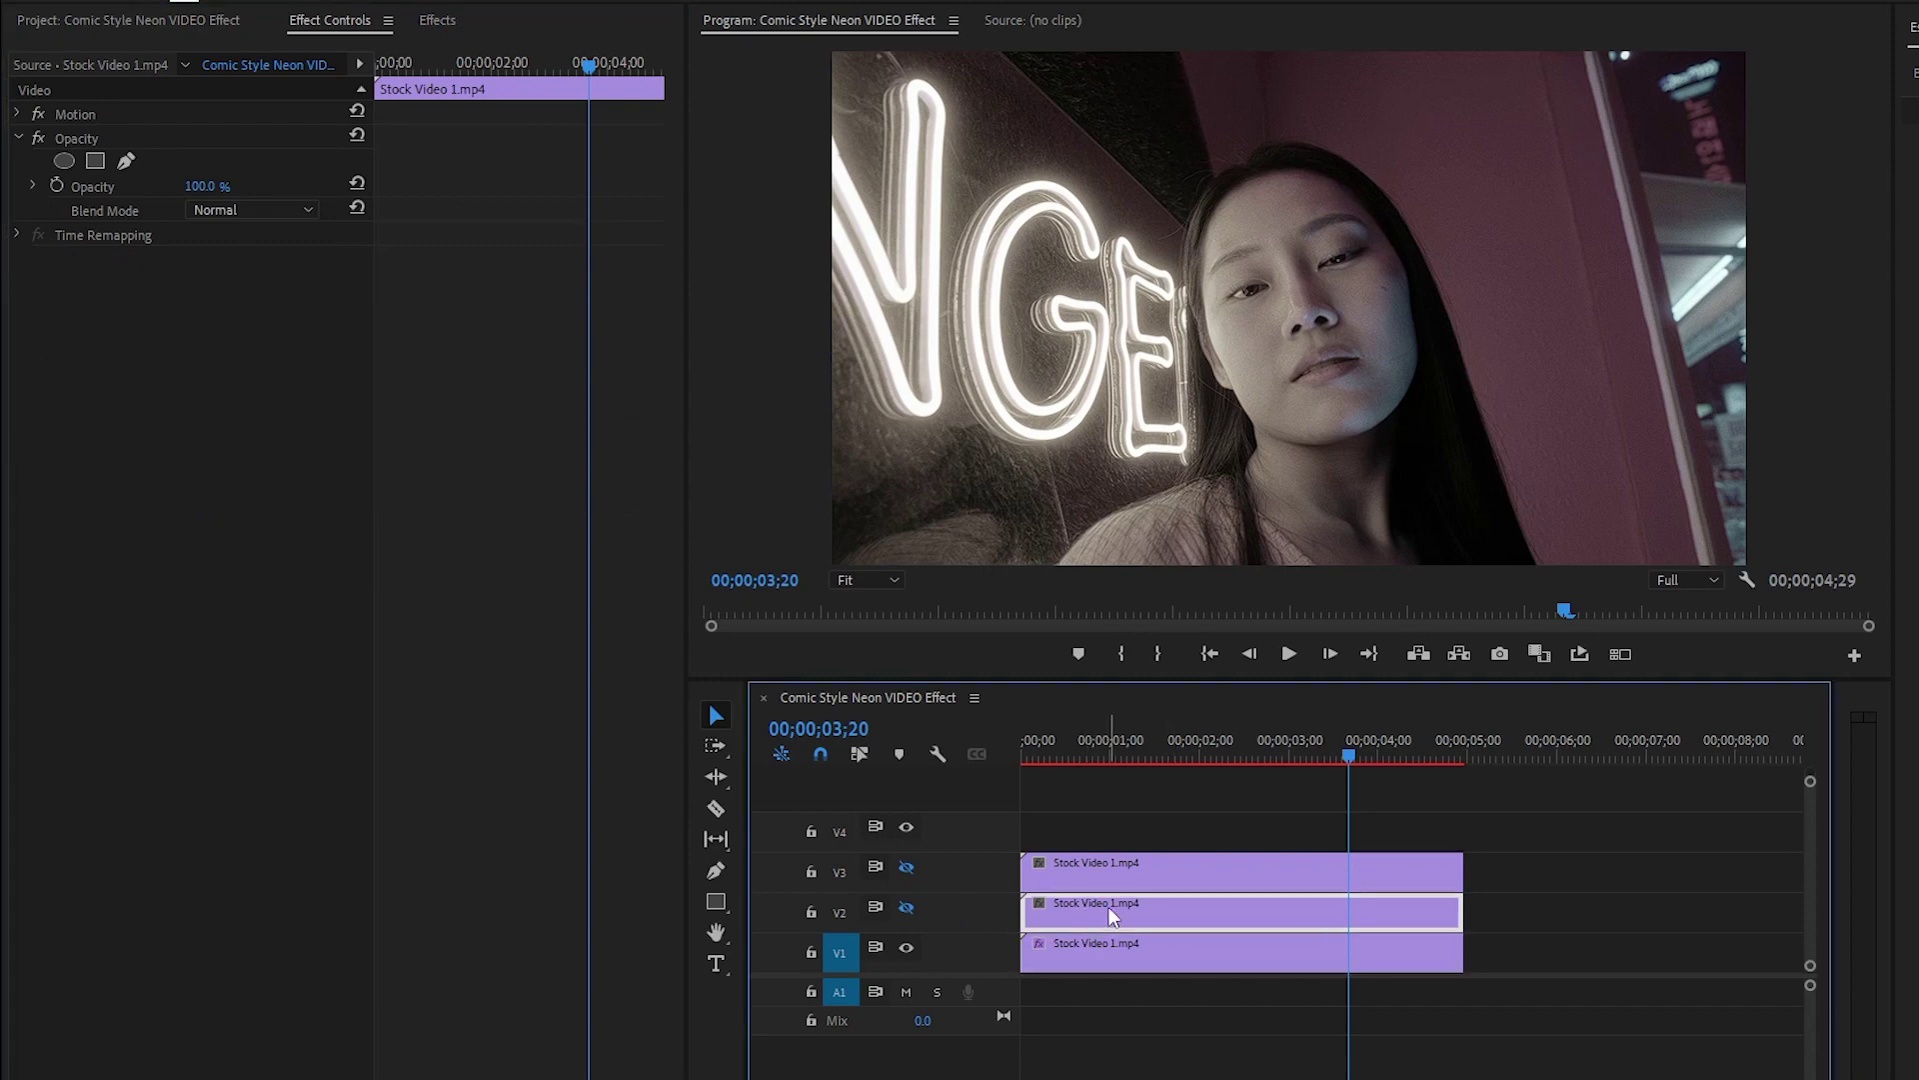
Unhide the V2 track and add Posterize Time to its clip
{"action": "left_click", "coordinate": [906, 908]}
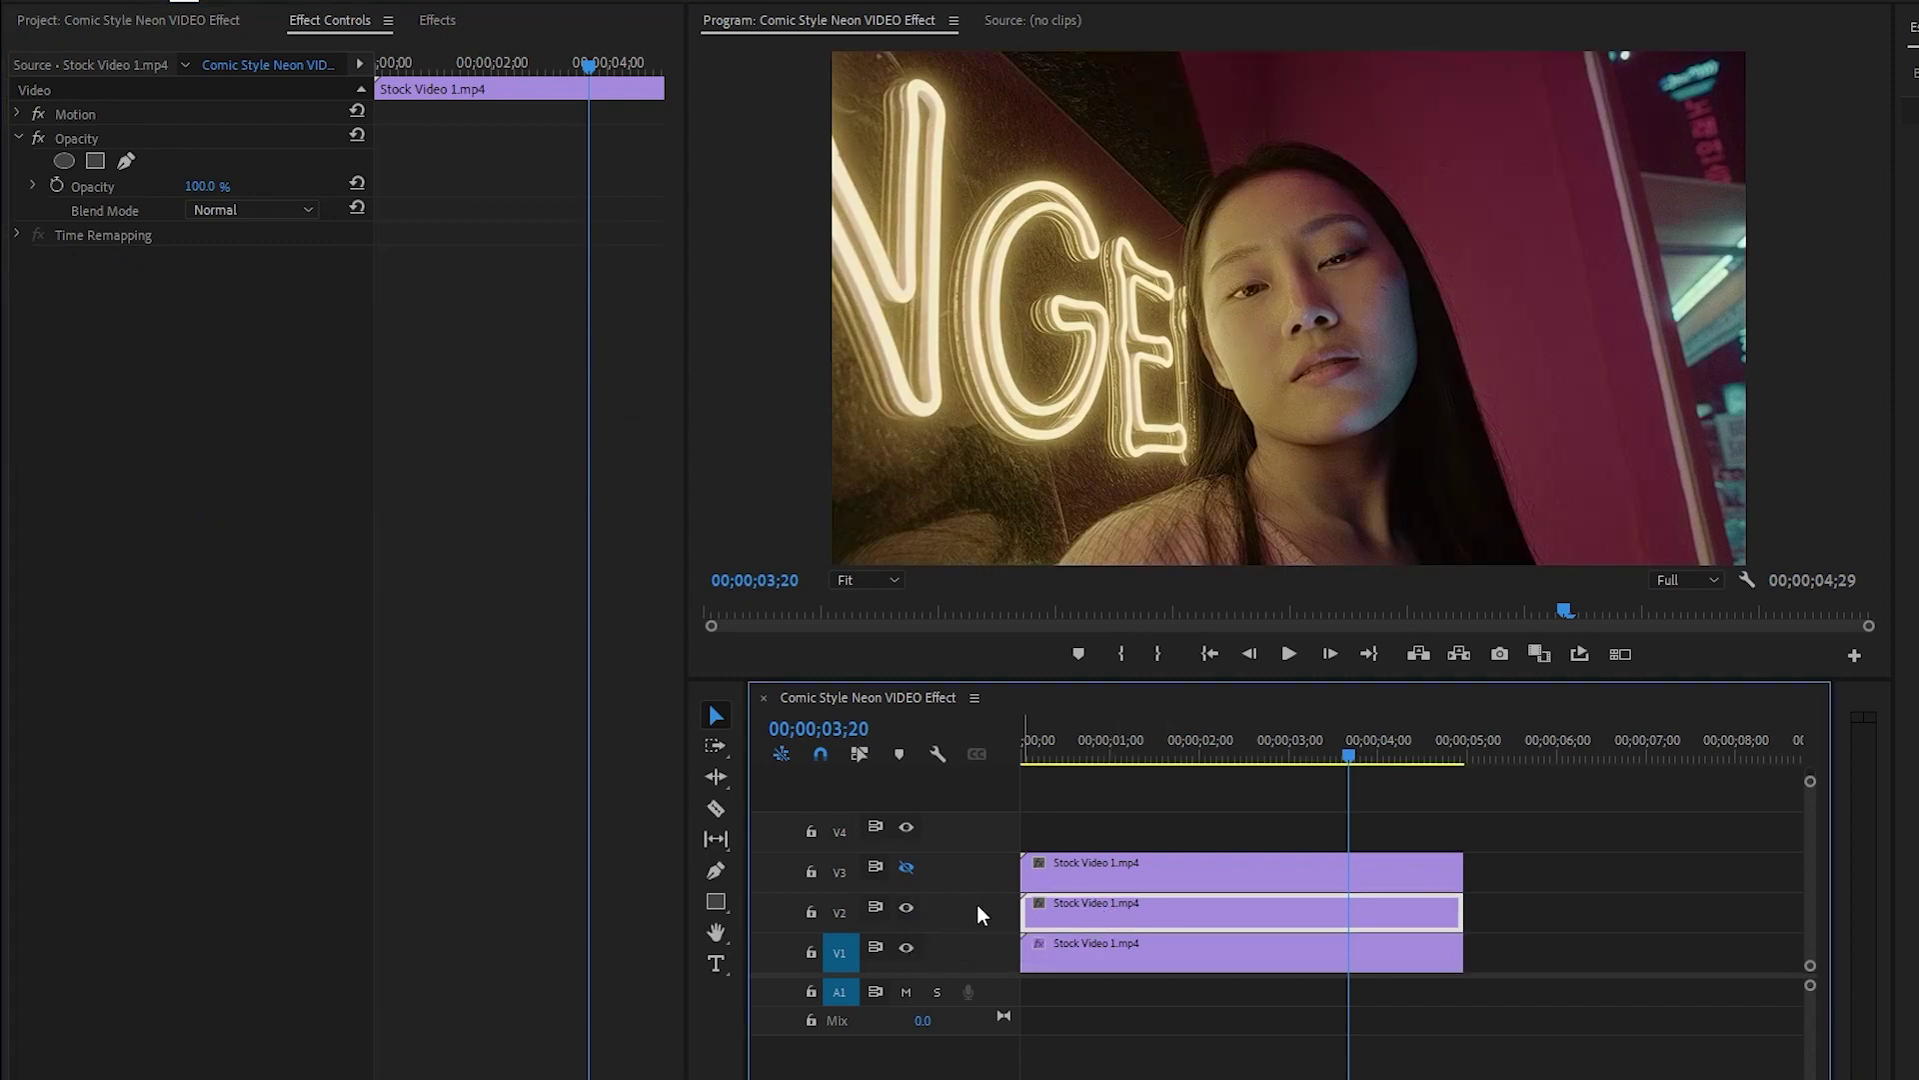
{"action": "left_click", "coordinate": [434, 22]}
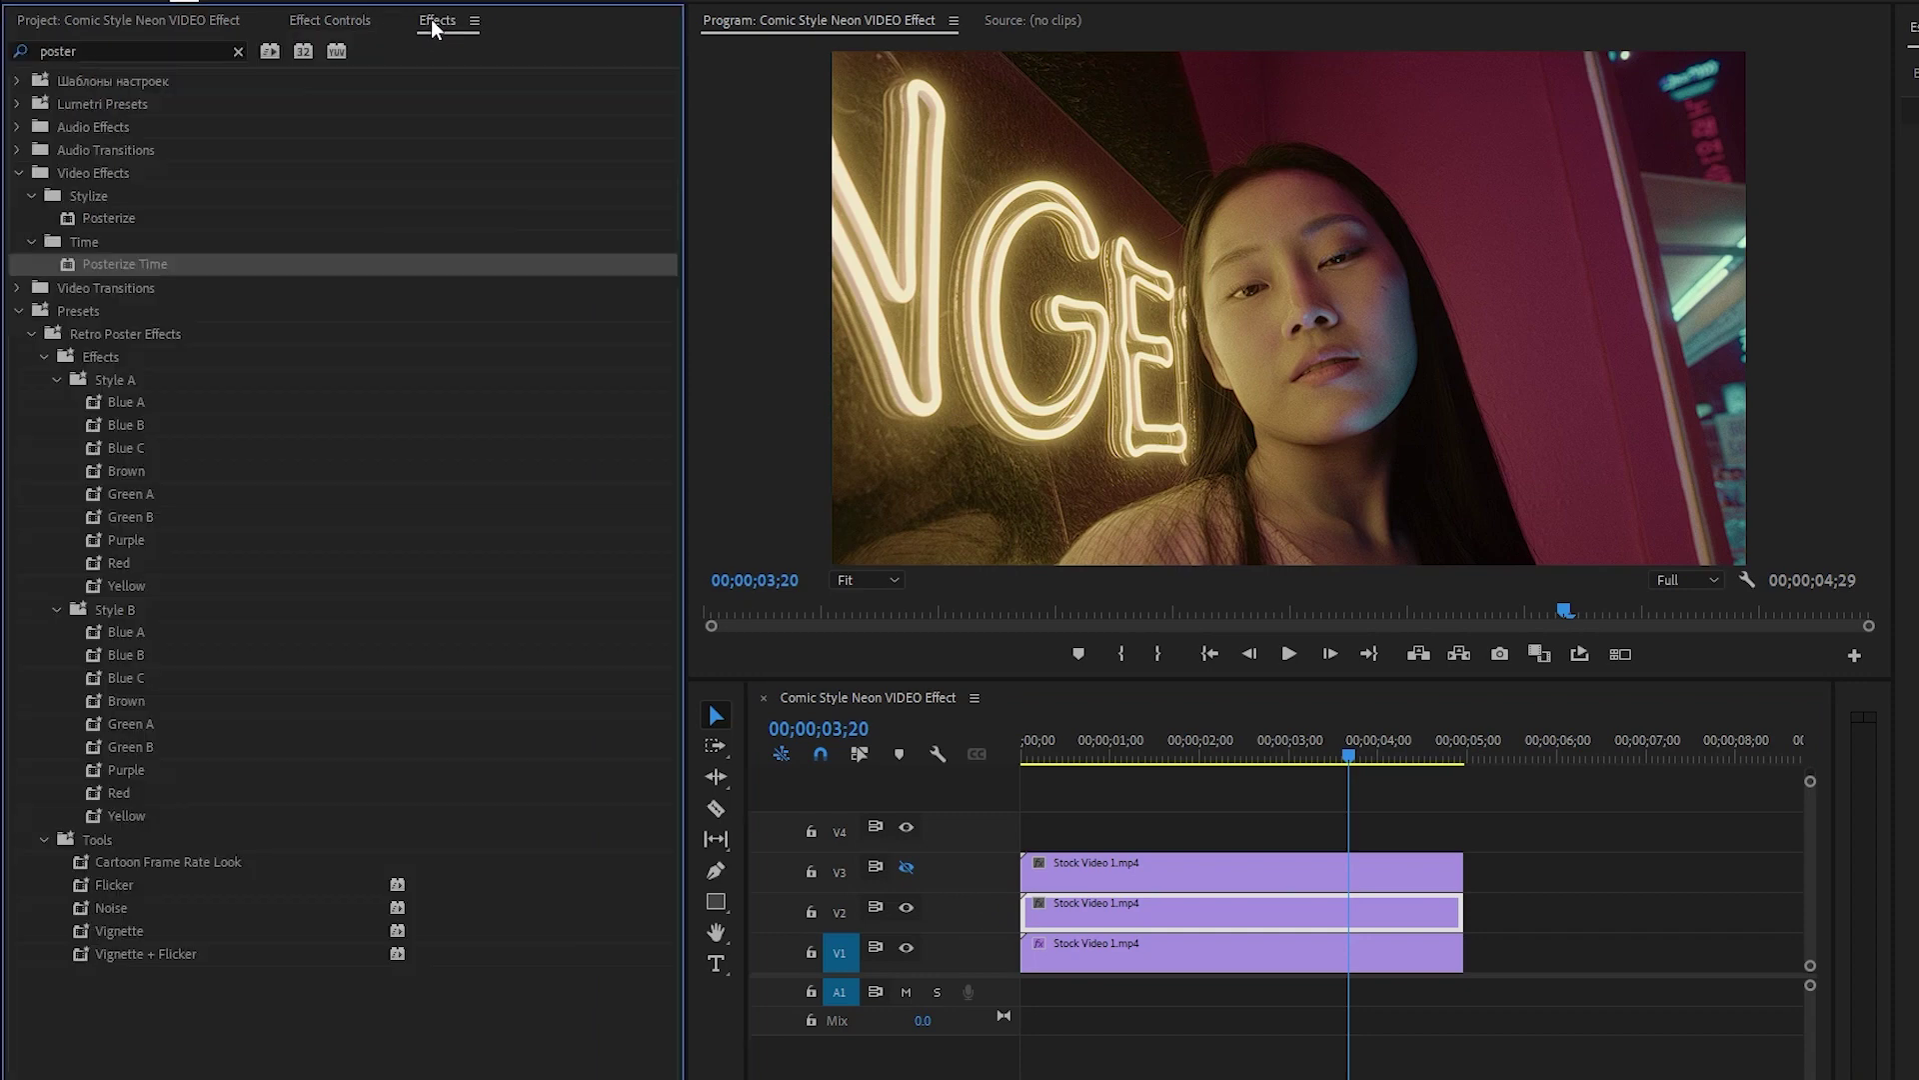
{"action": "left_click_drag", "start_coordinate": [106, 262], "coordinate": [1157, 909]}
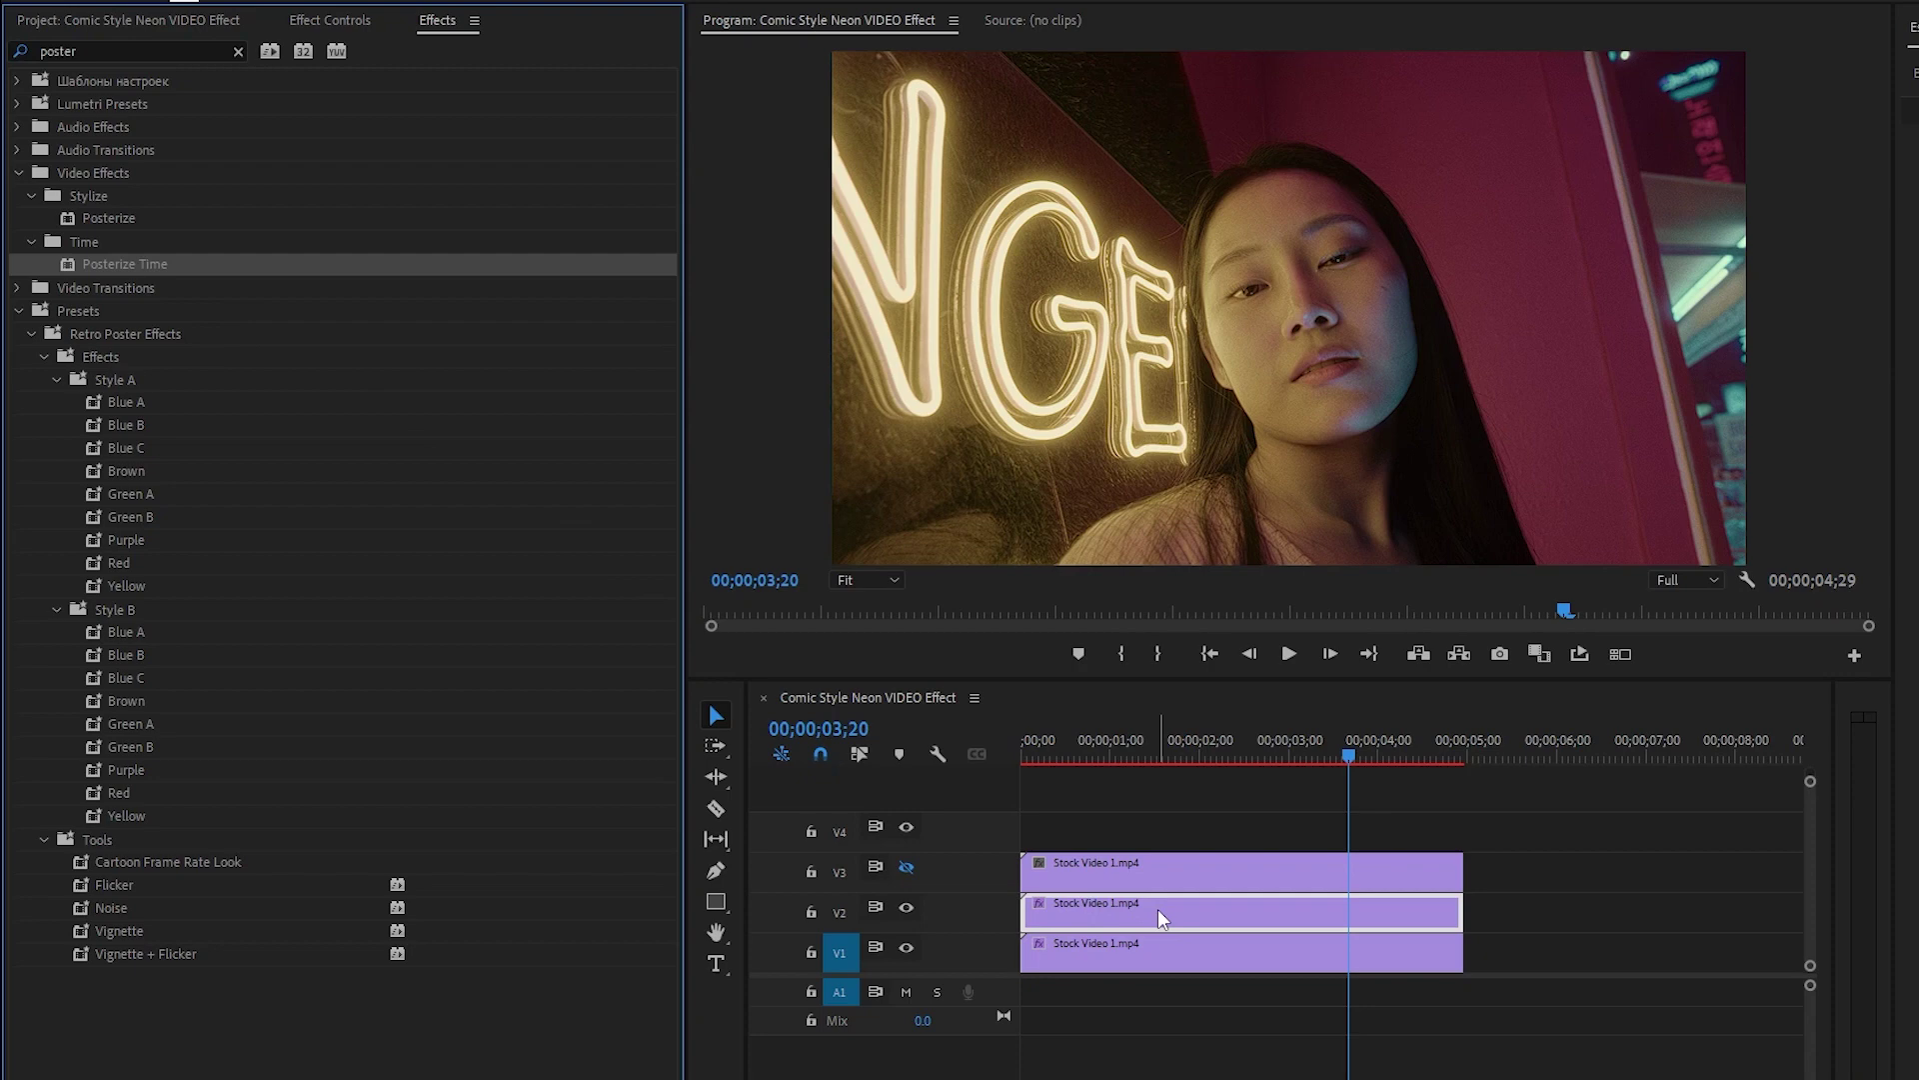
Set the V2 clip's Opacity blend mode to Linear Dodge (Add)
{"action": "left_click", "coordinate": [340, 21]}
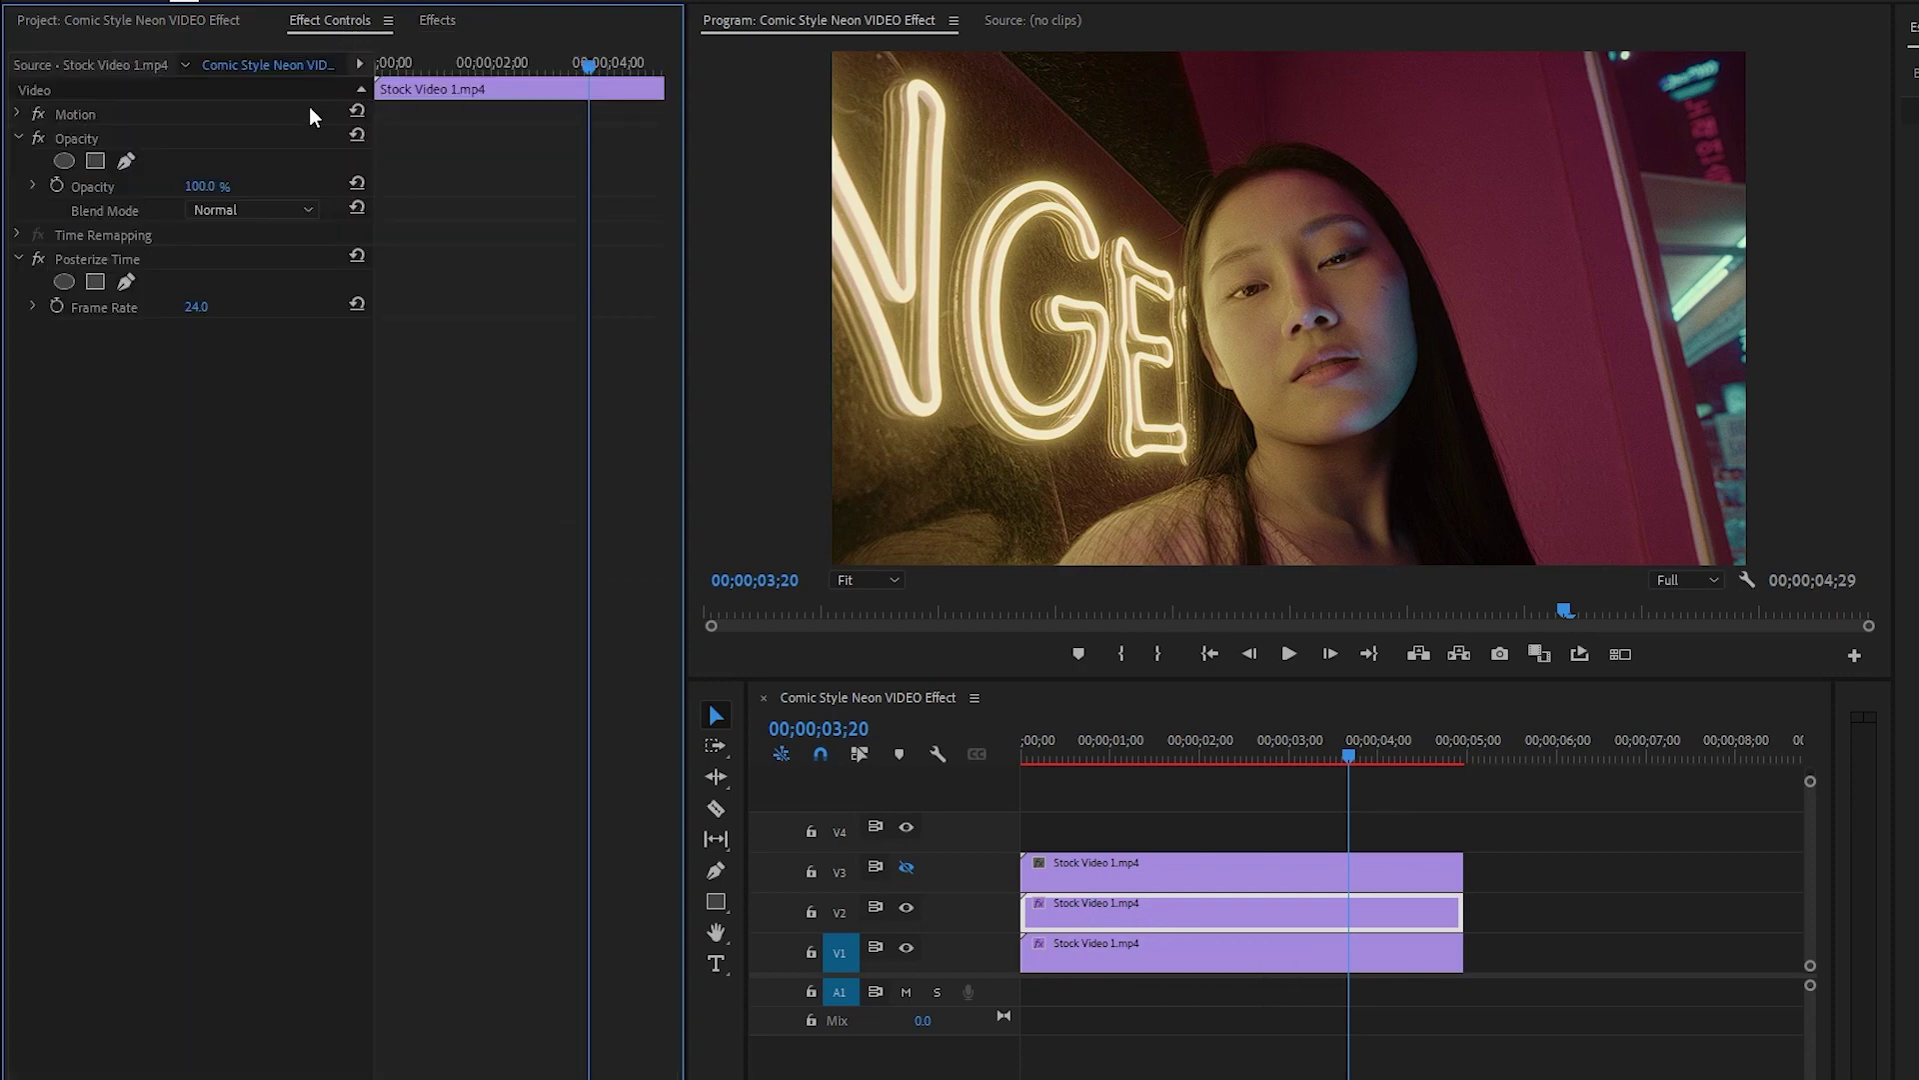
{"action": "left_click", "coordinate": [102, 182]}
{"action": "left_click", "coordinate": [250, 211]}
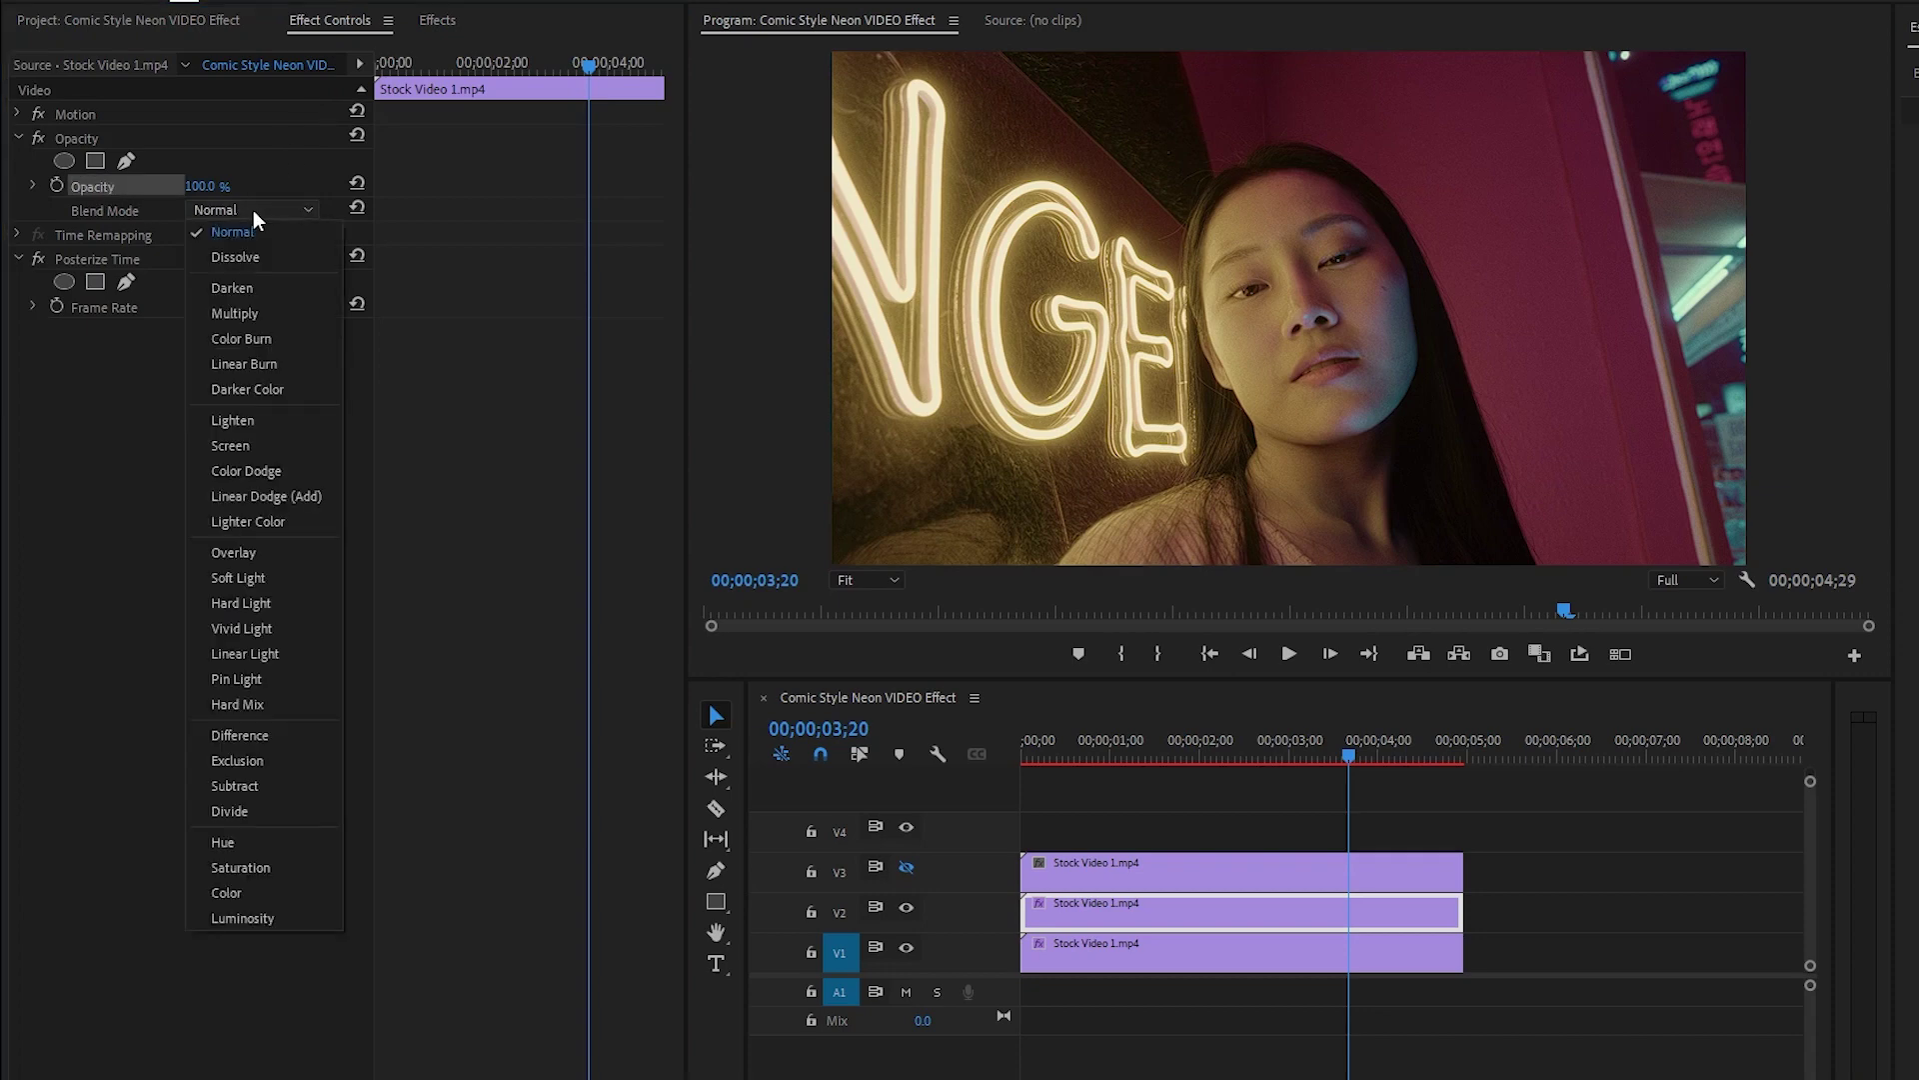
{"action": "left_click", "coordinate": [290, 500]}
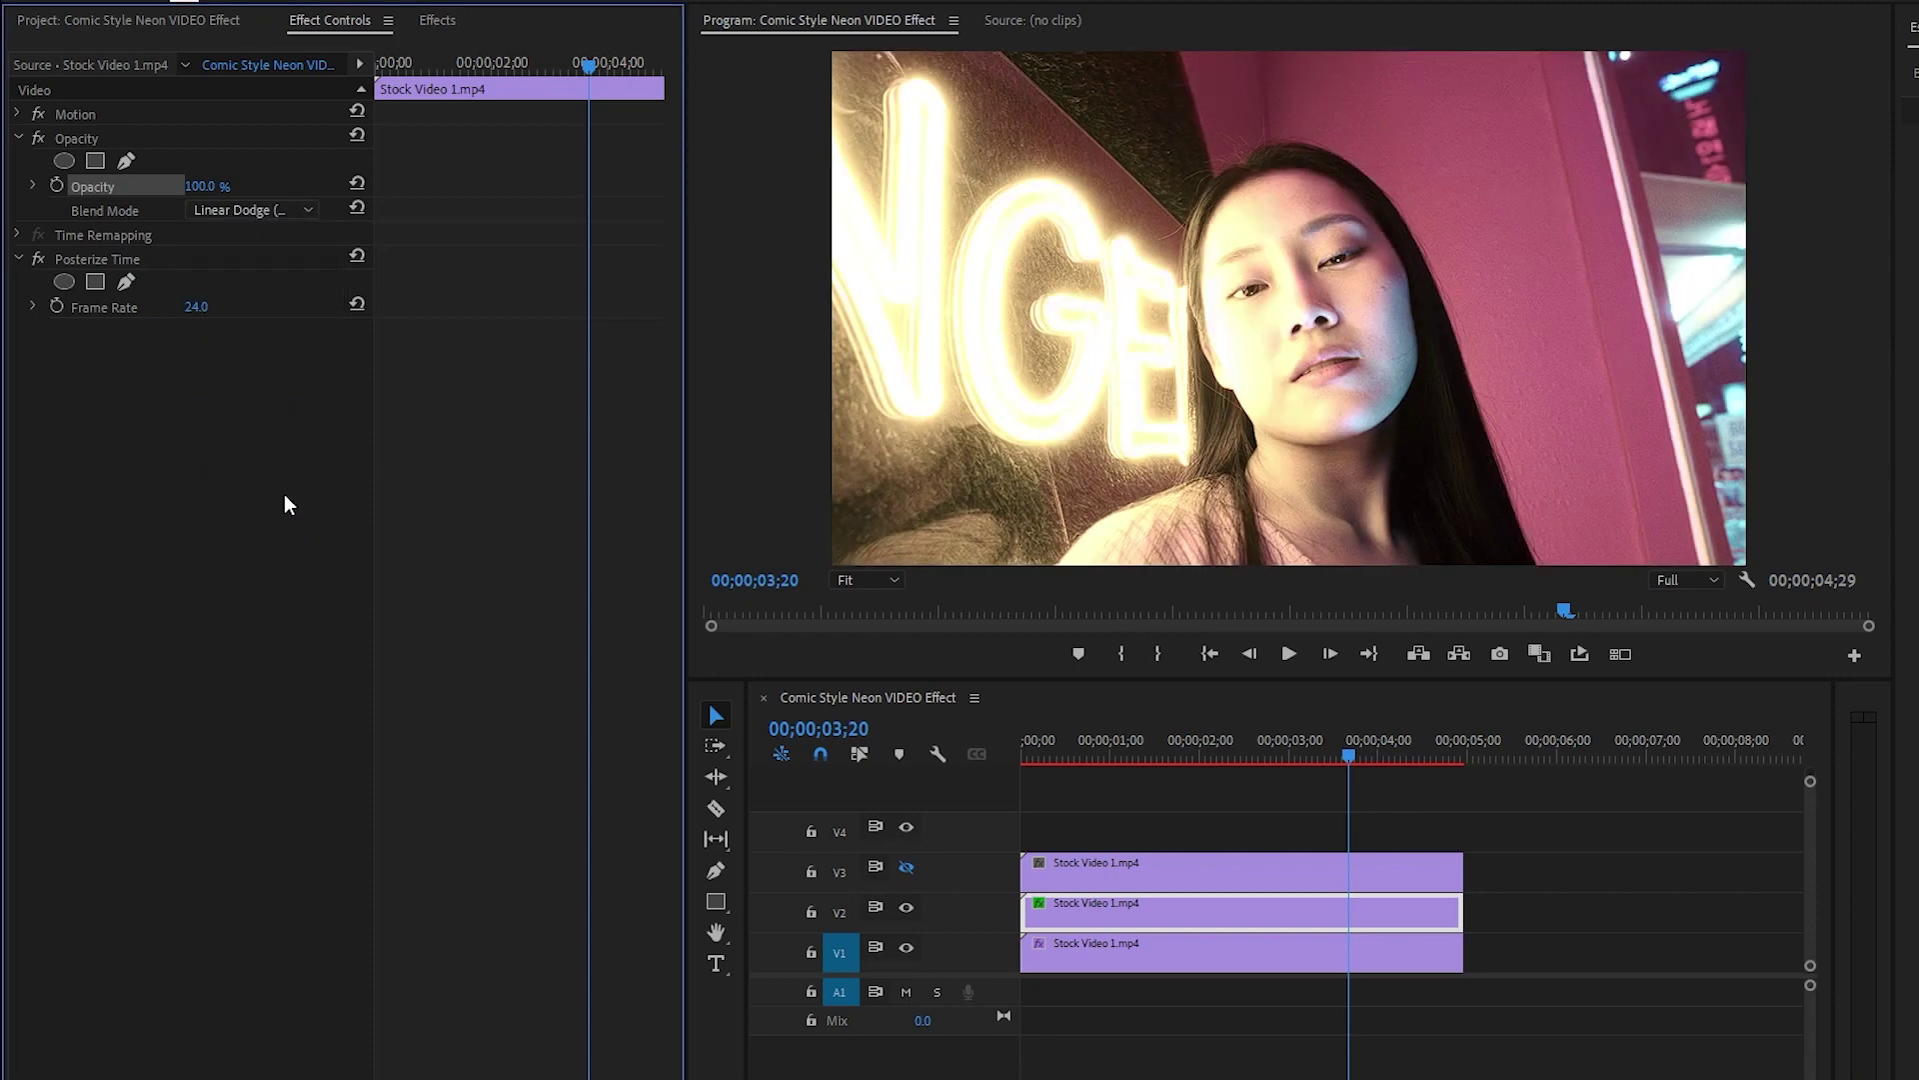
Set the V2 clip's Posterize Time frame rate to 19
{"action": "left_click", "coordinate": [140, 258]}
{"action": "left_click", "coordinate": [198, 305]}
{"action": "type", "text": "19"}
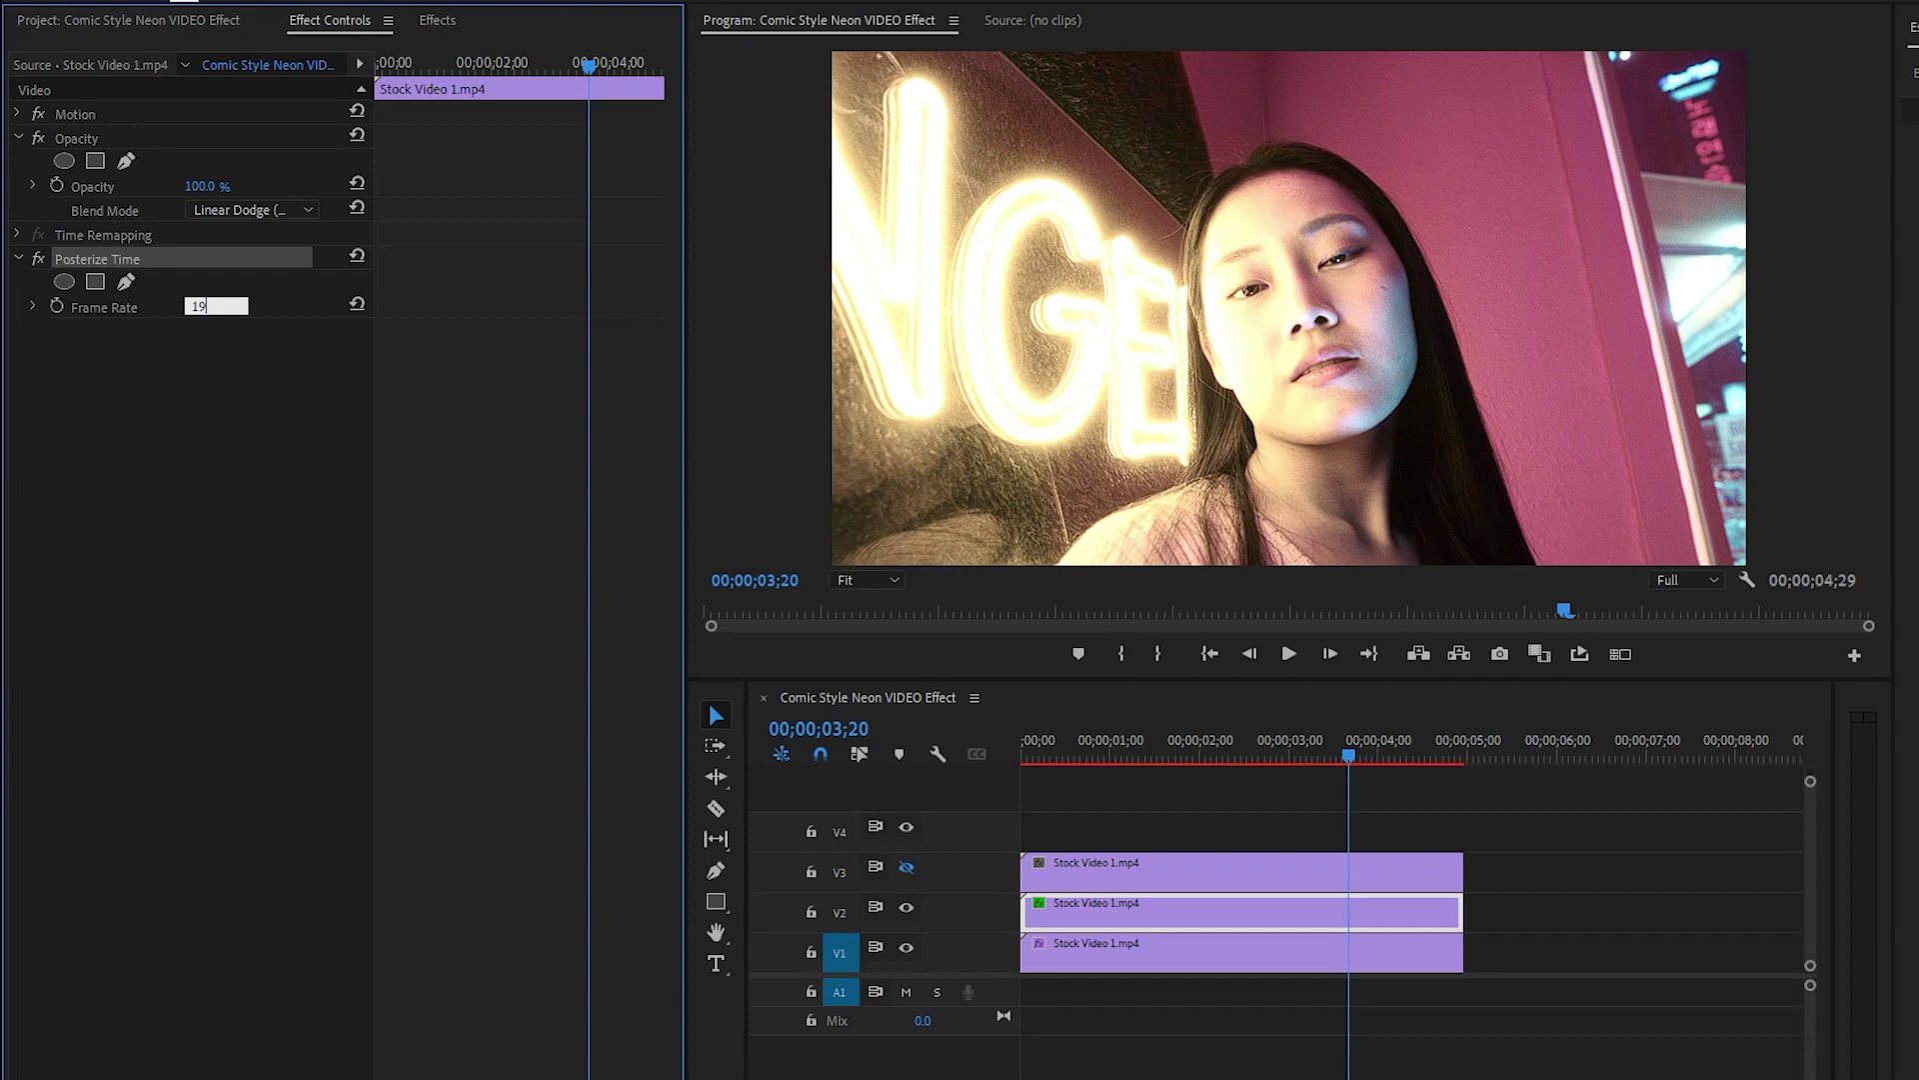
{"action": "left_click", "coordinate": [239, 424]}
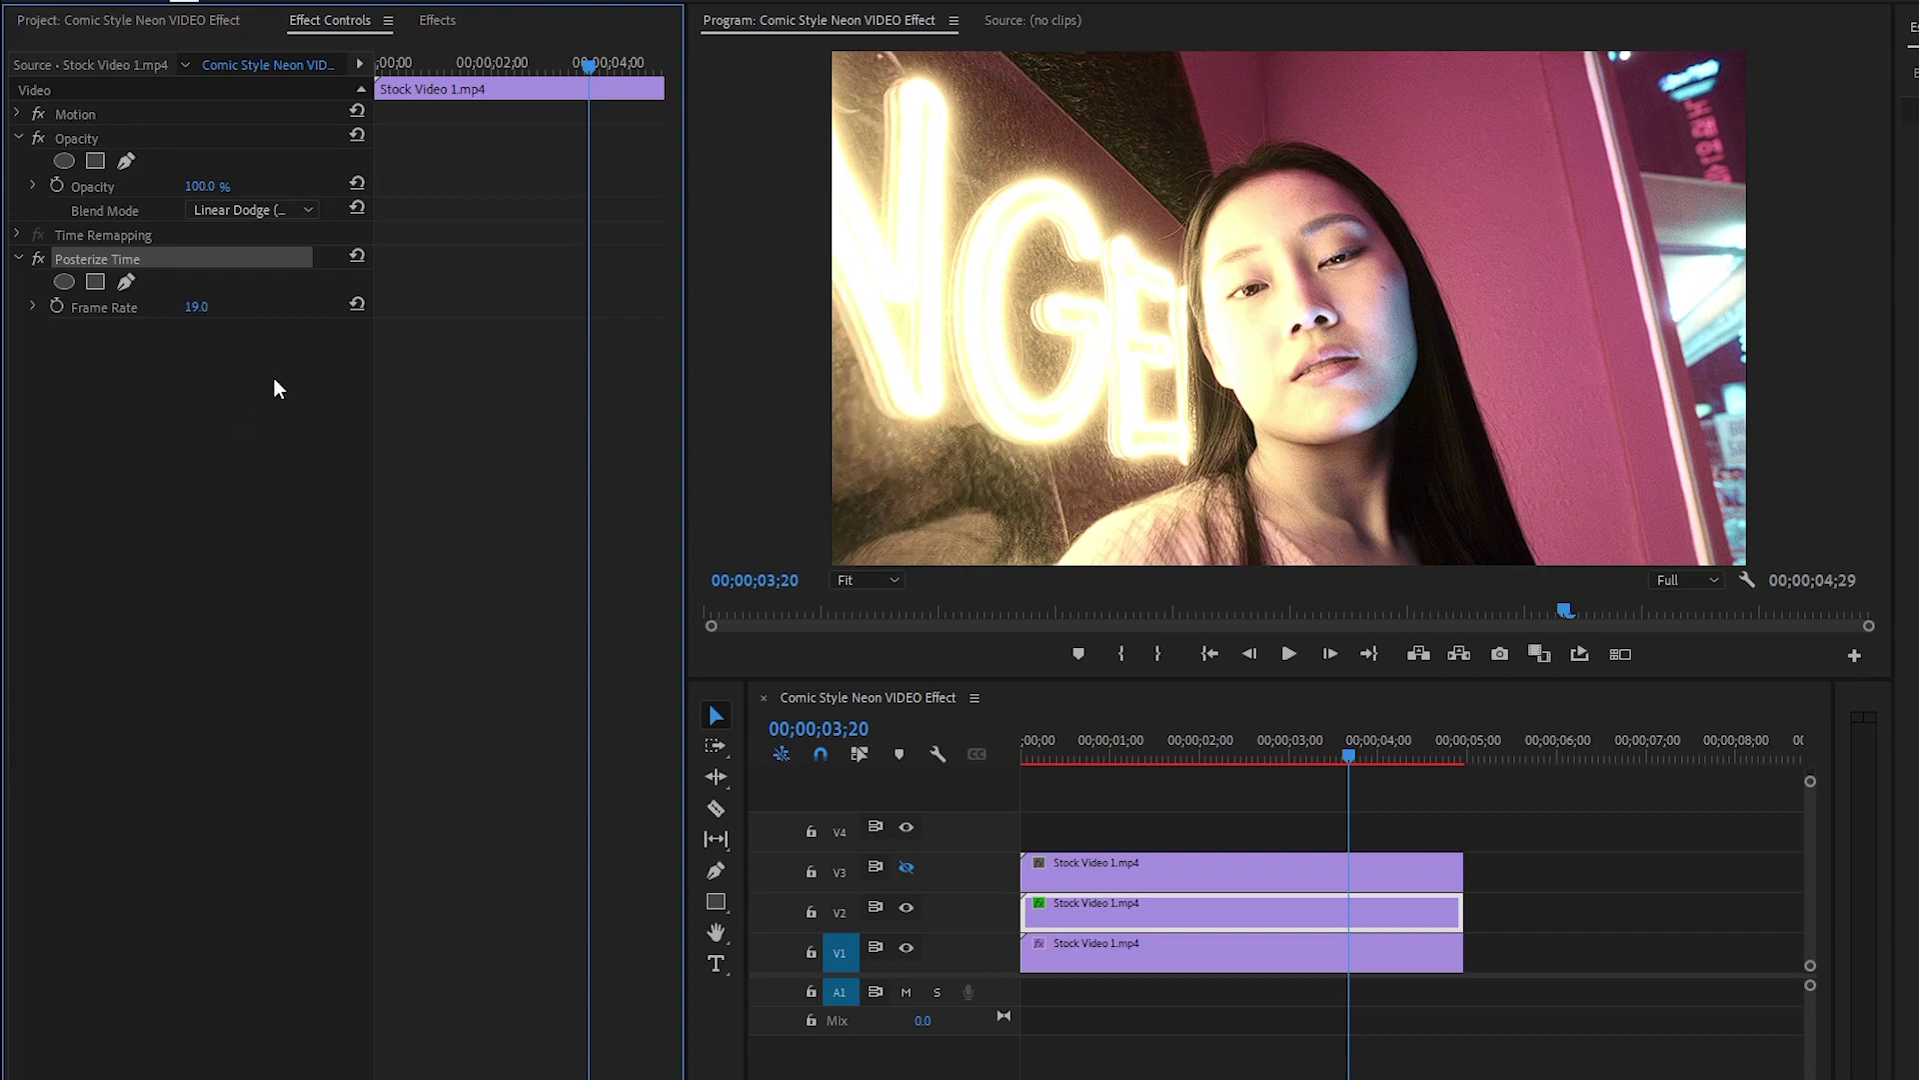
{"action": "left_click", "coordinate": [442, 22]}
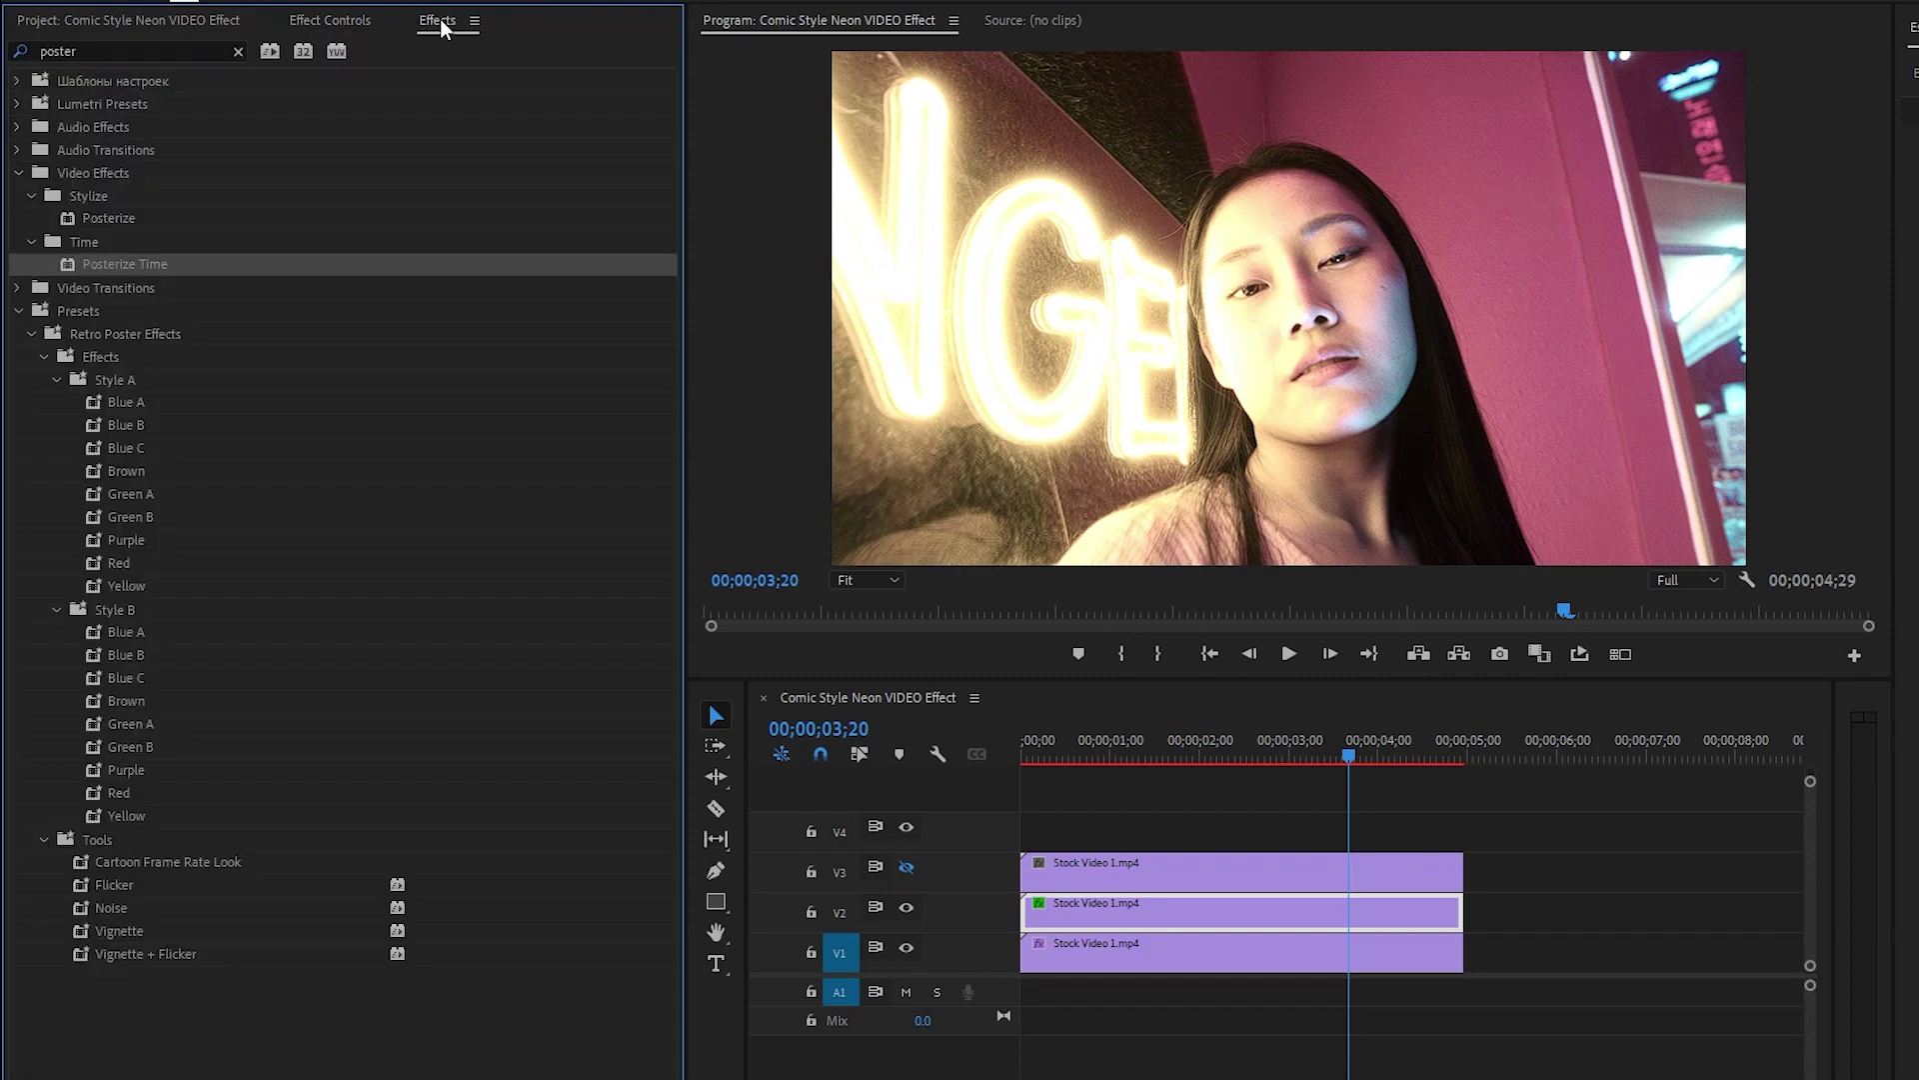
Apply Find Edges and Invert to the middle V2 clip
{"action": "left_click", "coordinate": [238, 51]}
{"action": "type", "text": "find"}
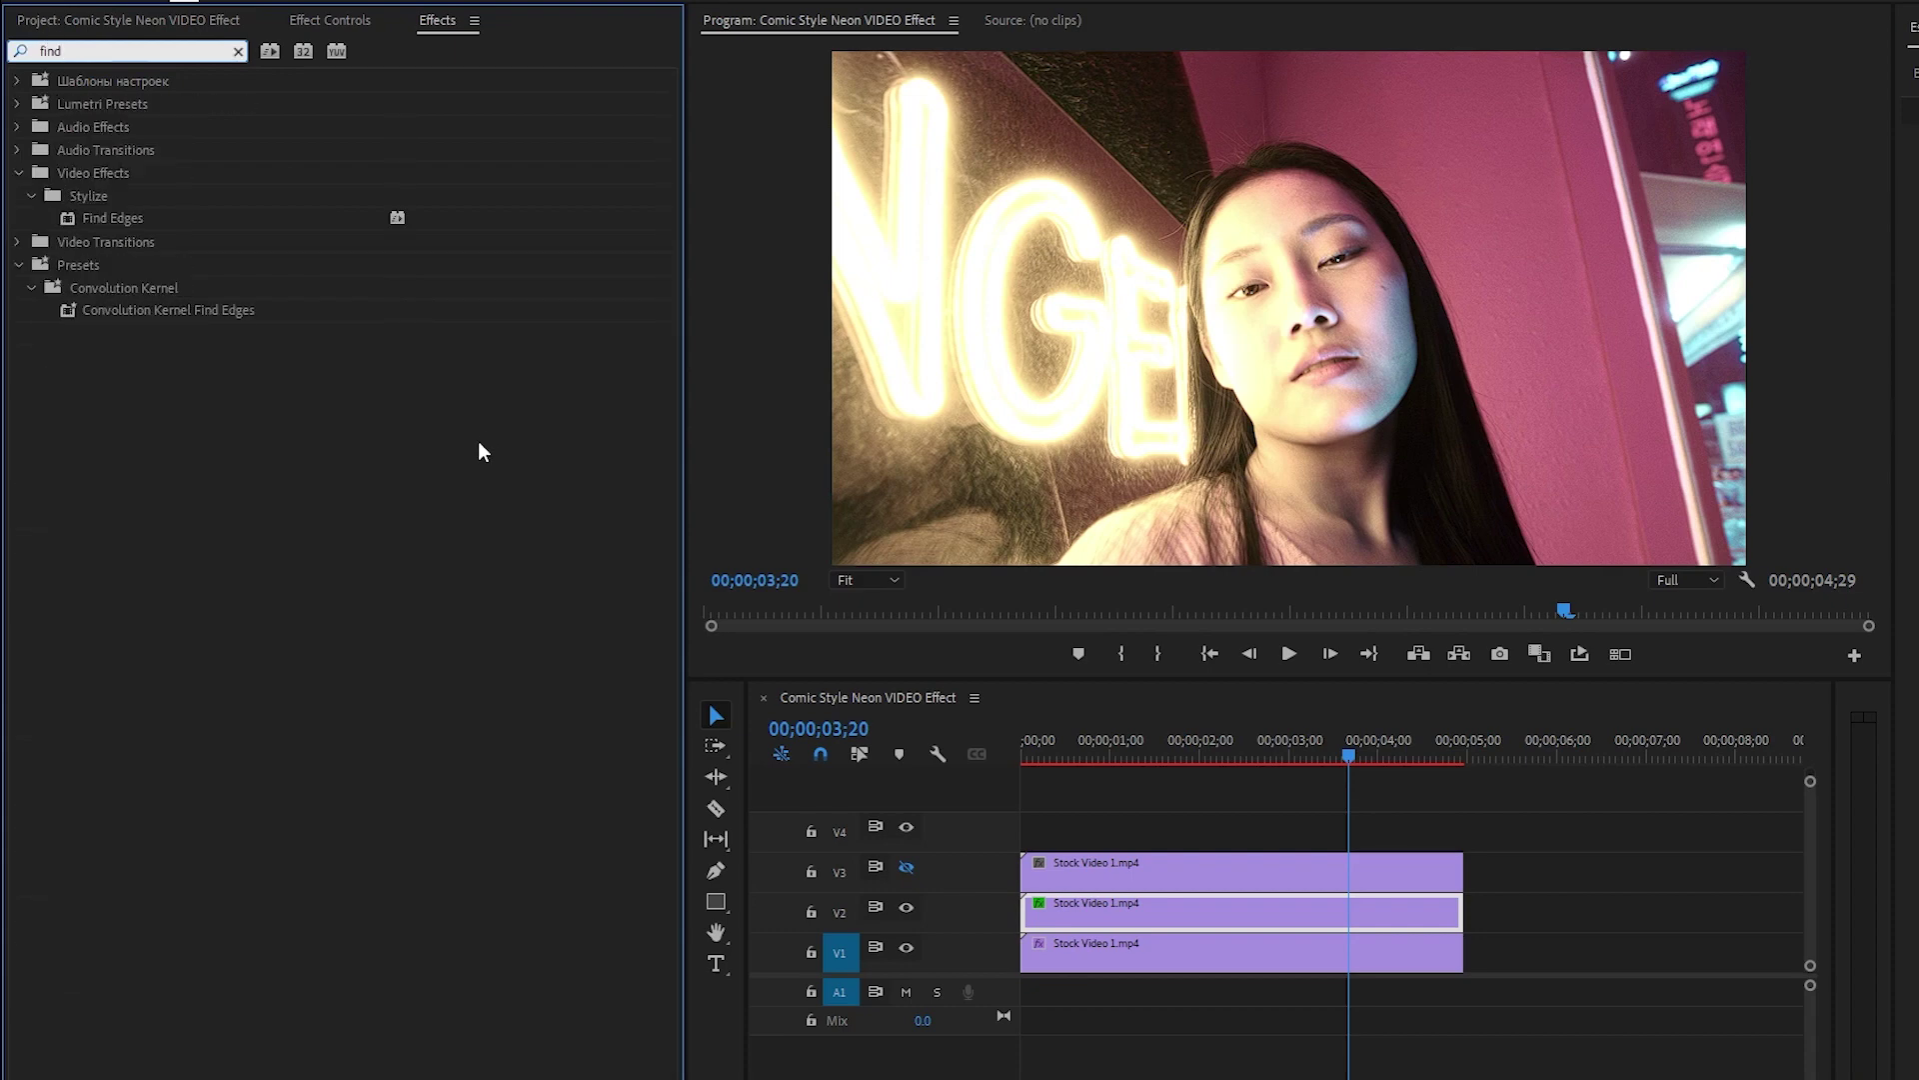
{"action": "left_click_drag", "start_coordinate": [122, 216], "coordinate": [1146, 909]}
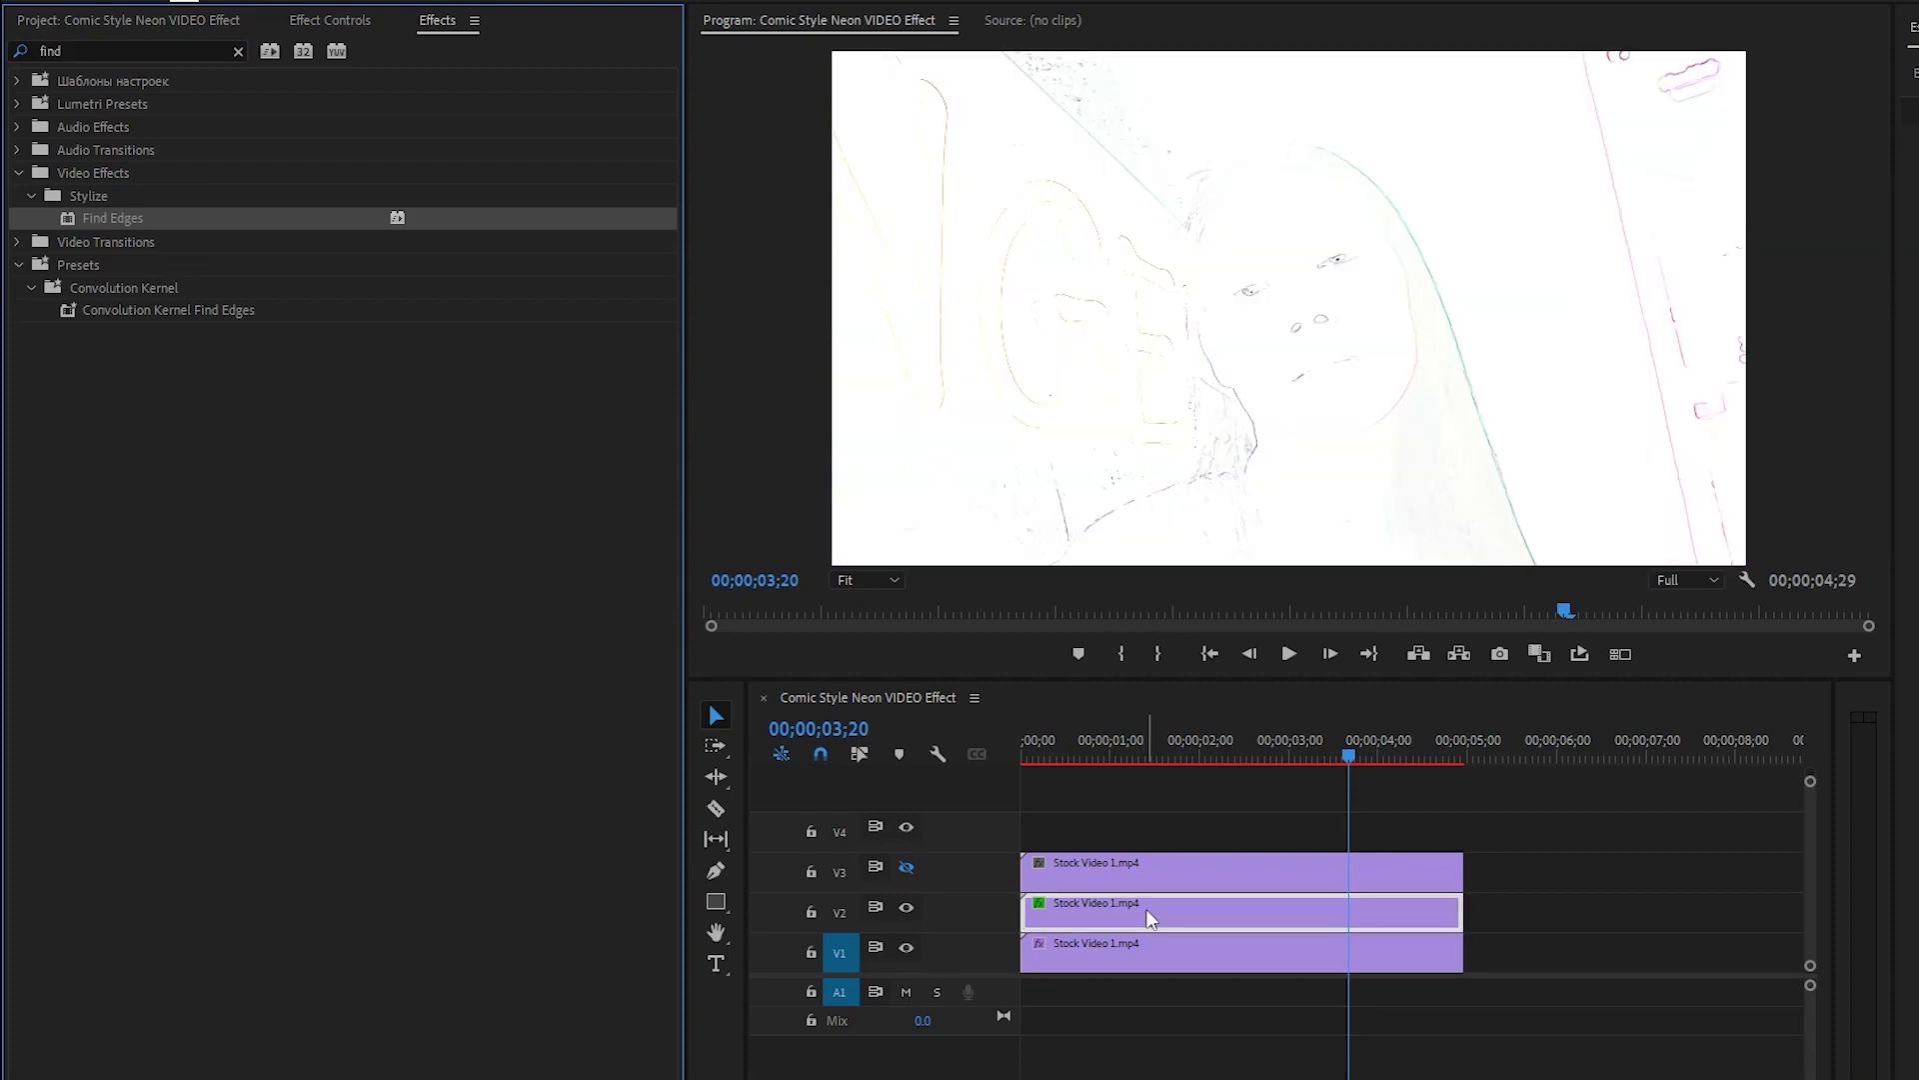
{"action": "left_click", "coordinate": [243, 52]}
{"action": "type", "text": "invert"}
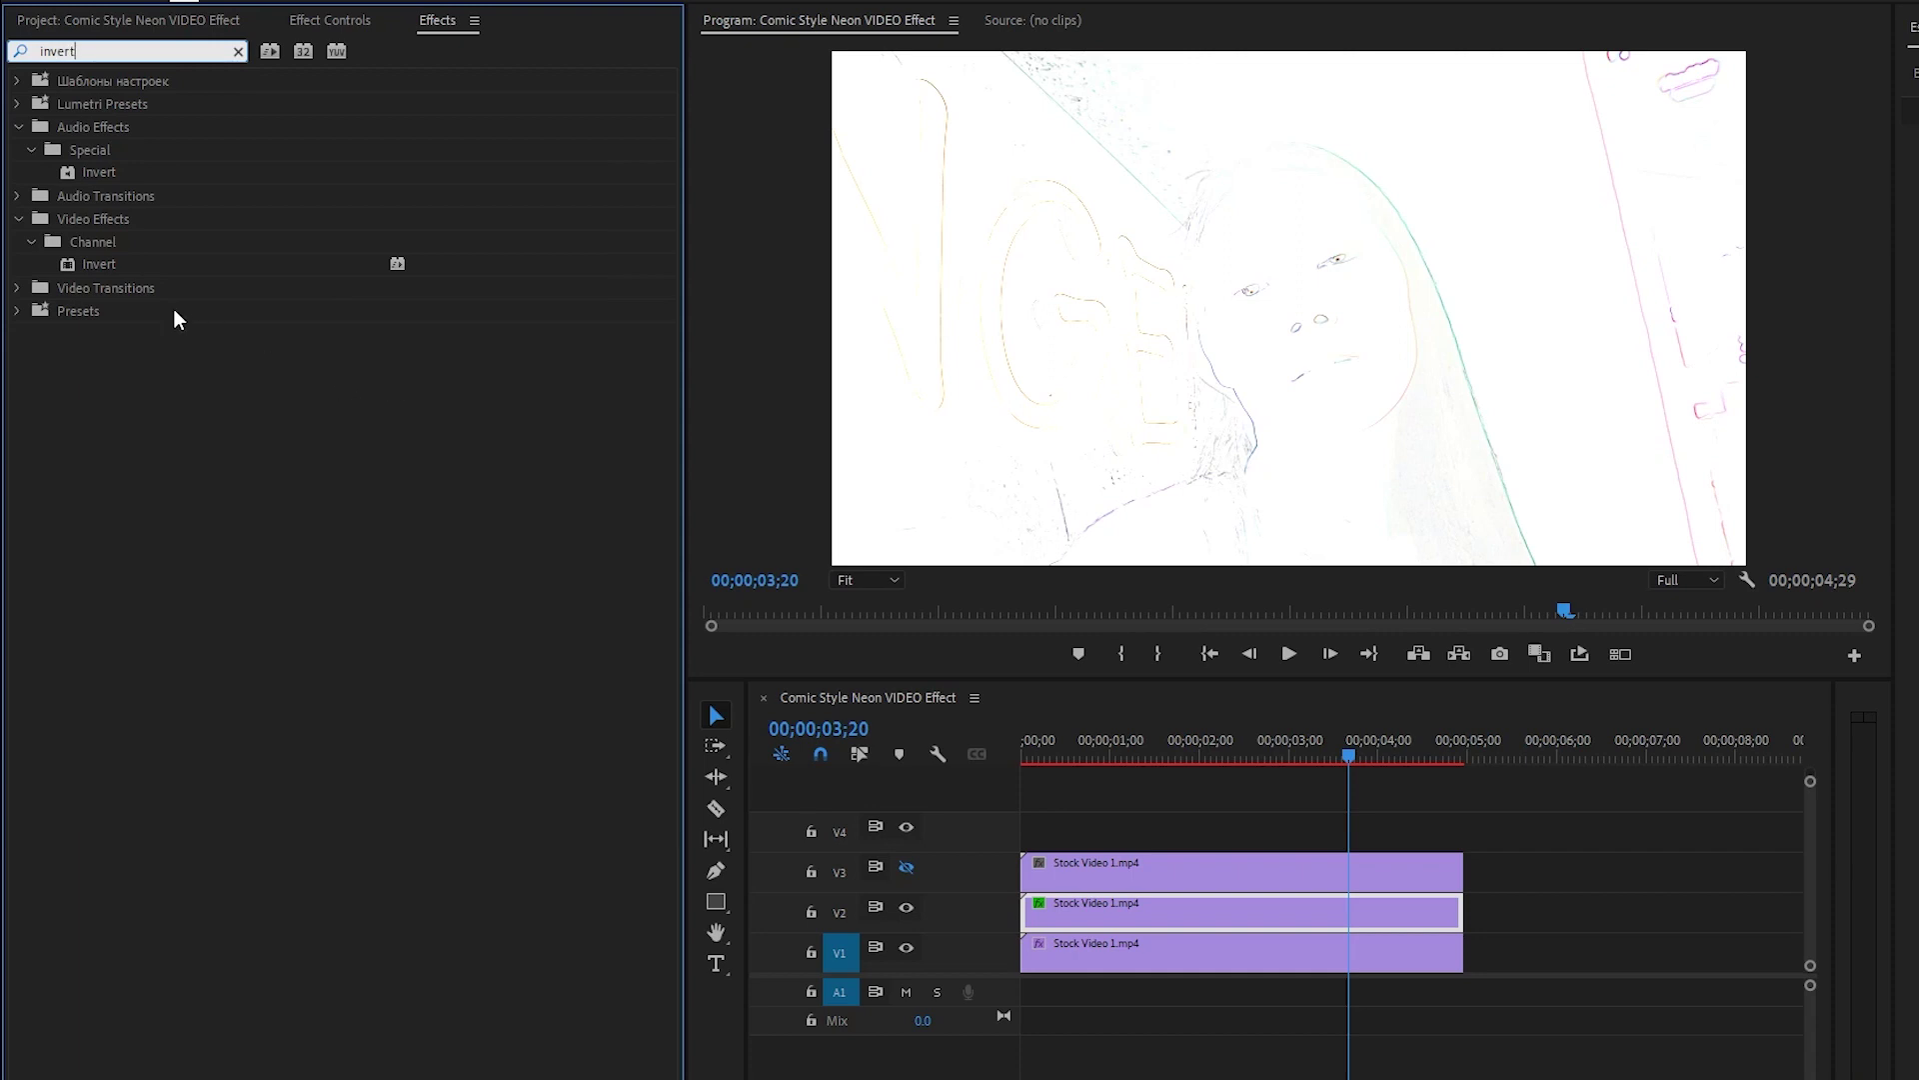
{"action": "left_click_drag", "start_coordinate": [104, 266], "coordinate": [1158, 913]}
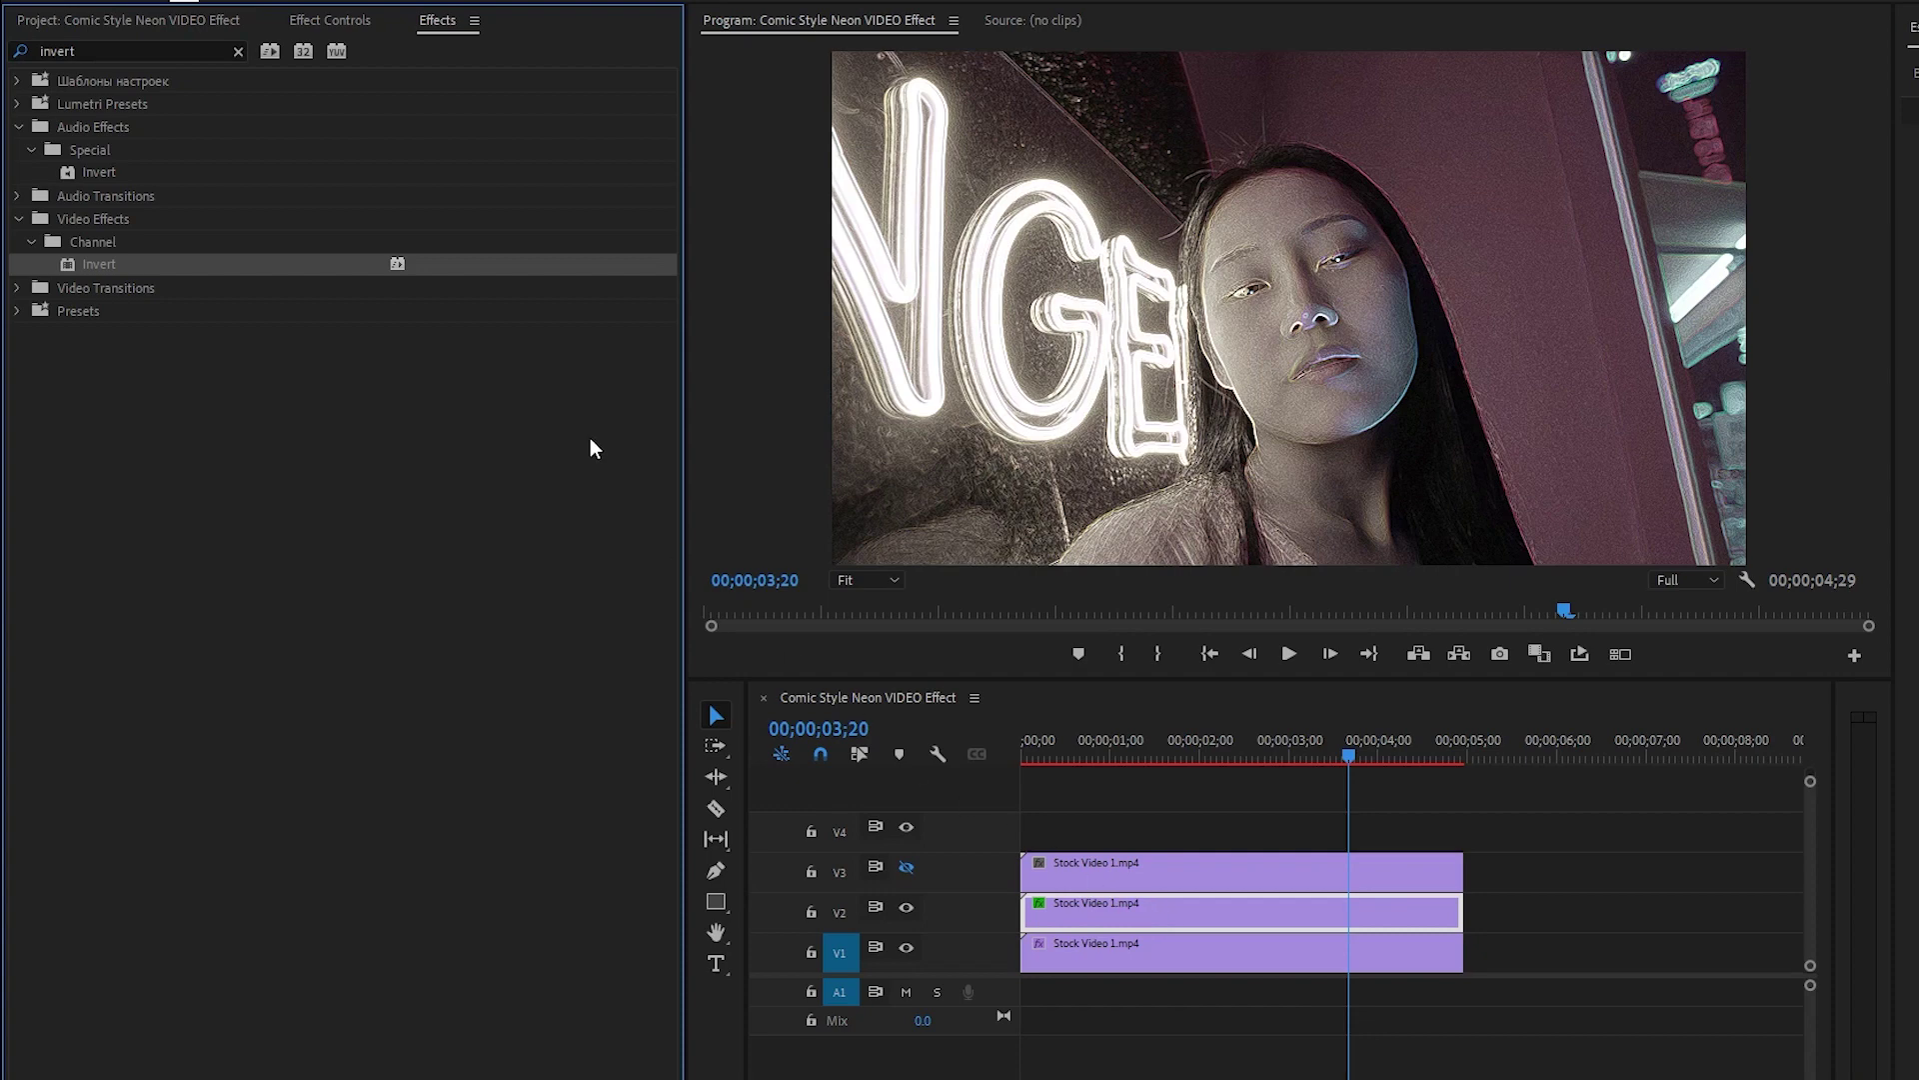
Set the Invert effect's channel to HLS
{"action": "left_click", "coordinate": [337, 22]}
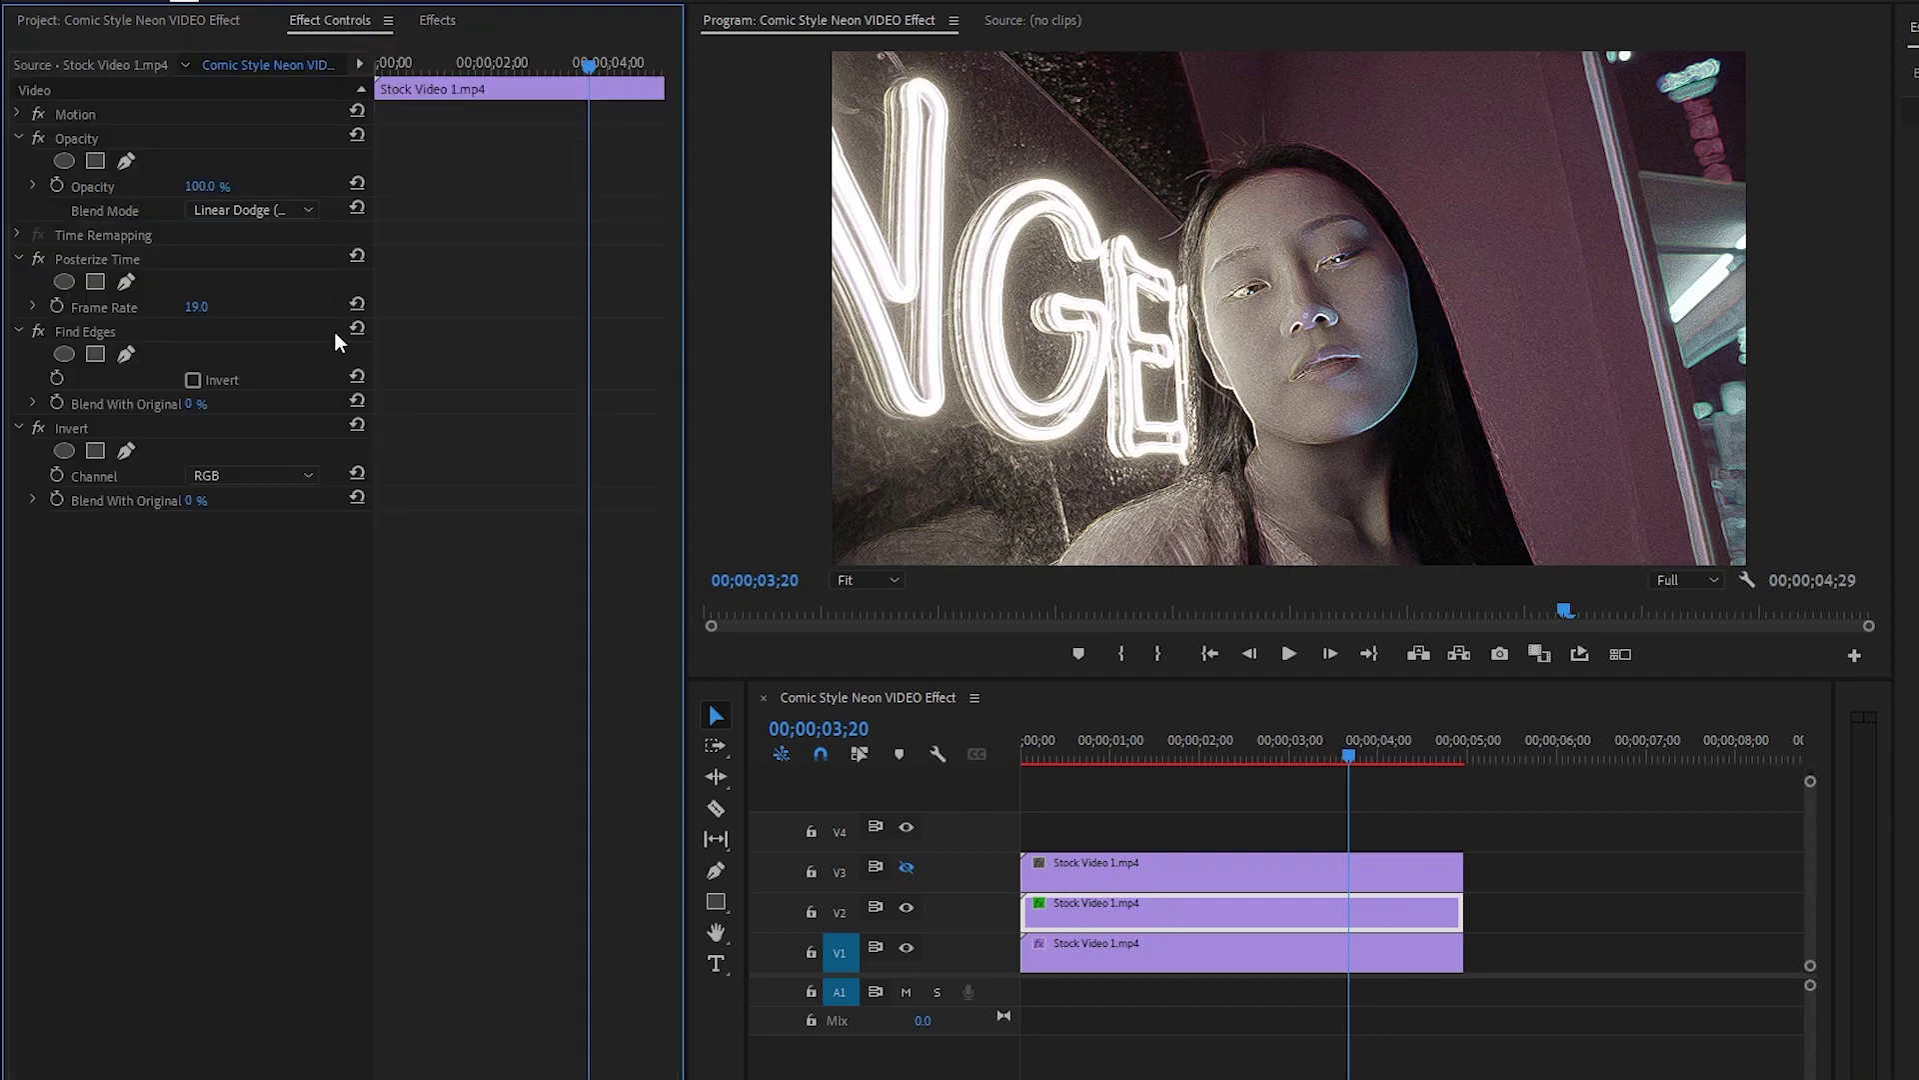
{"action": "left_click", "coordinate": [80, 334]}
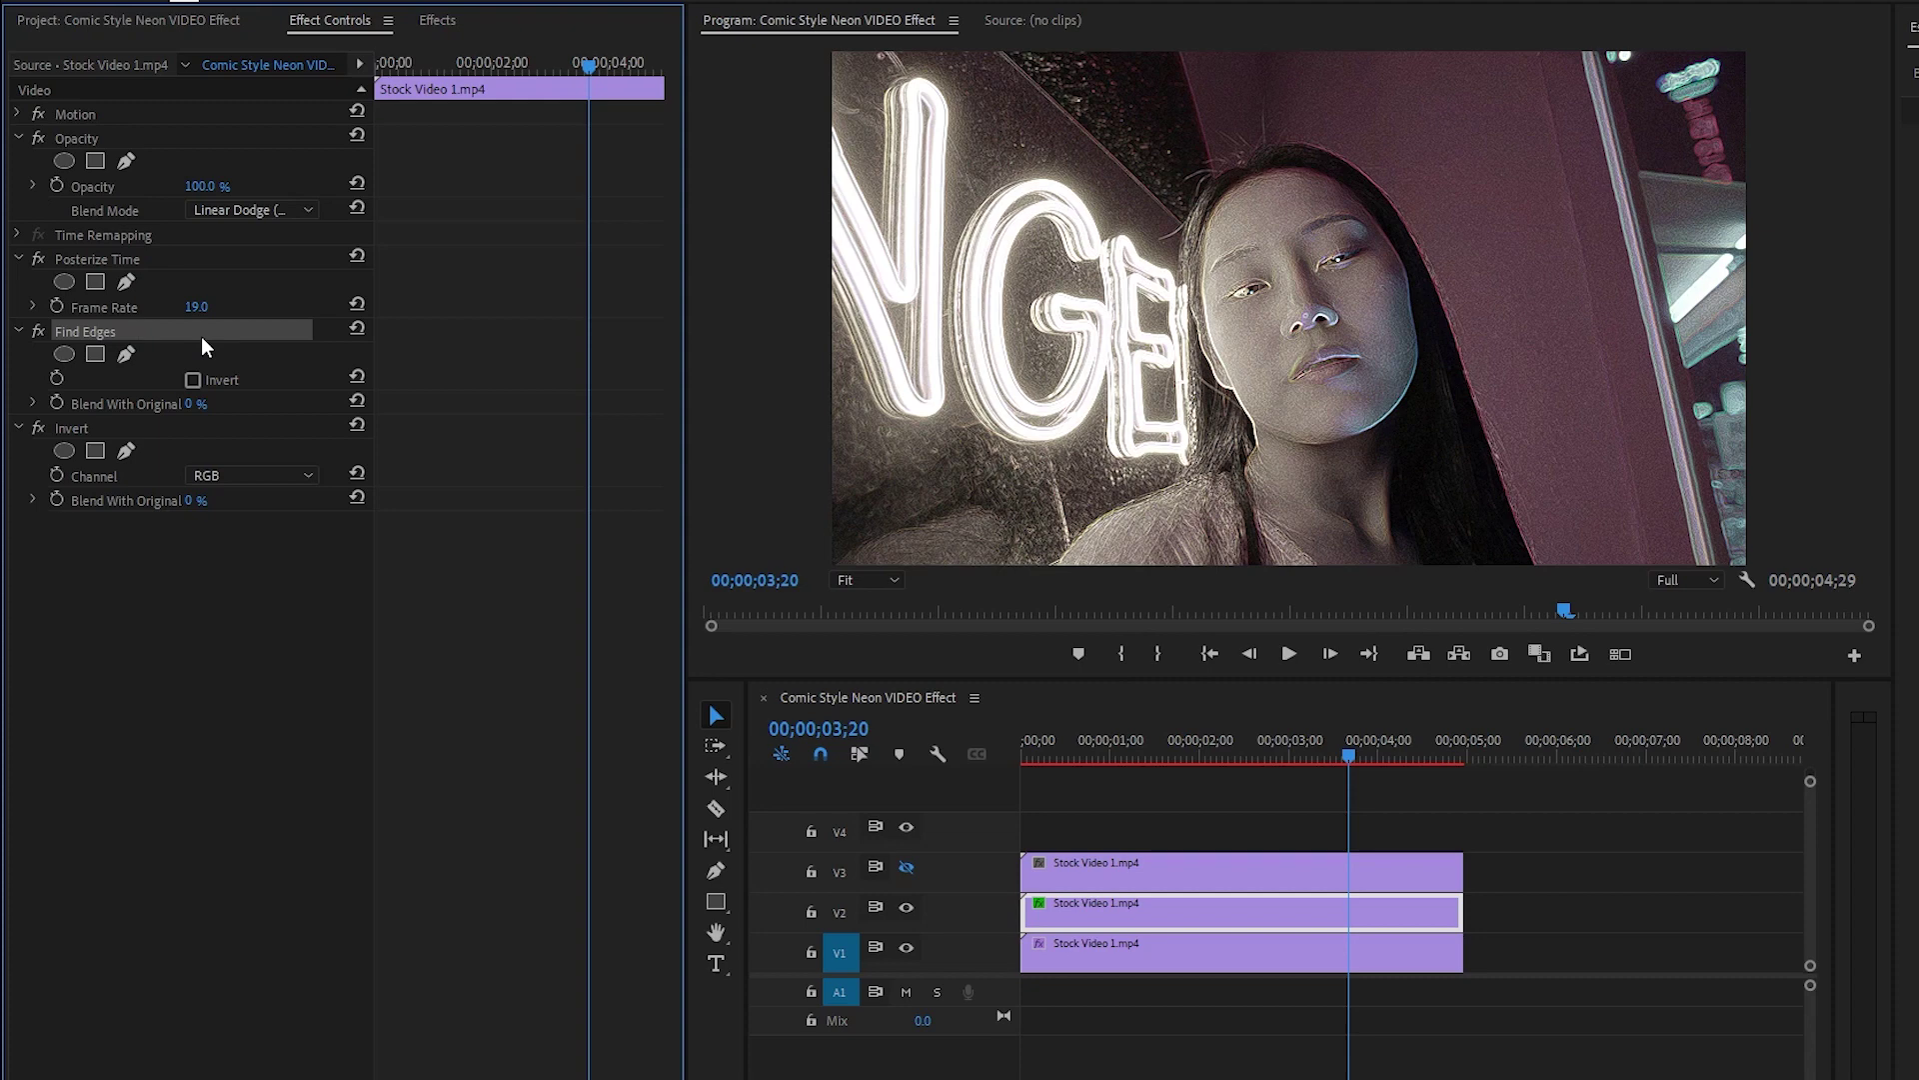
{"action": "left_click", "coordinate": [82, 428]}
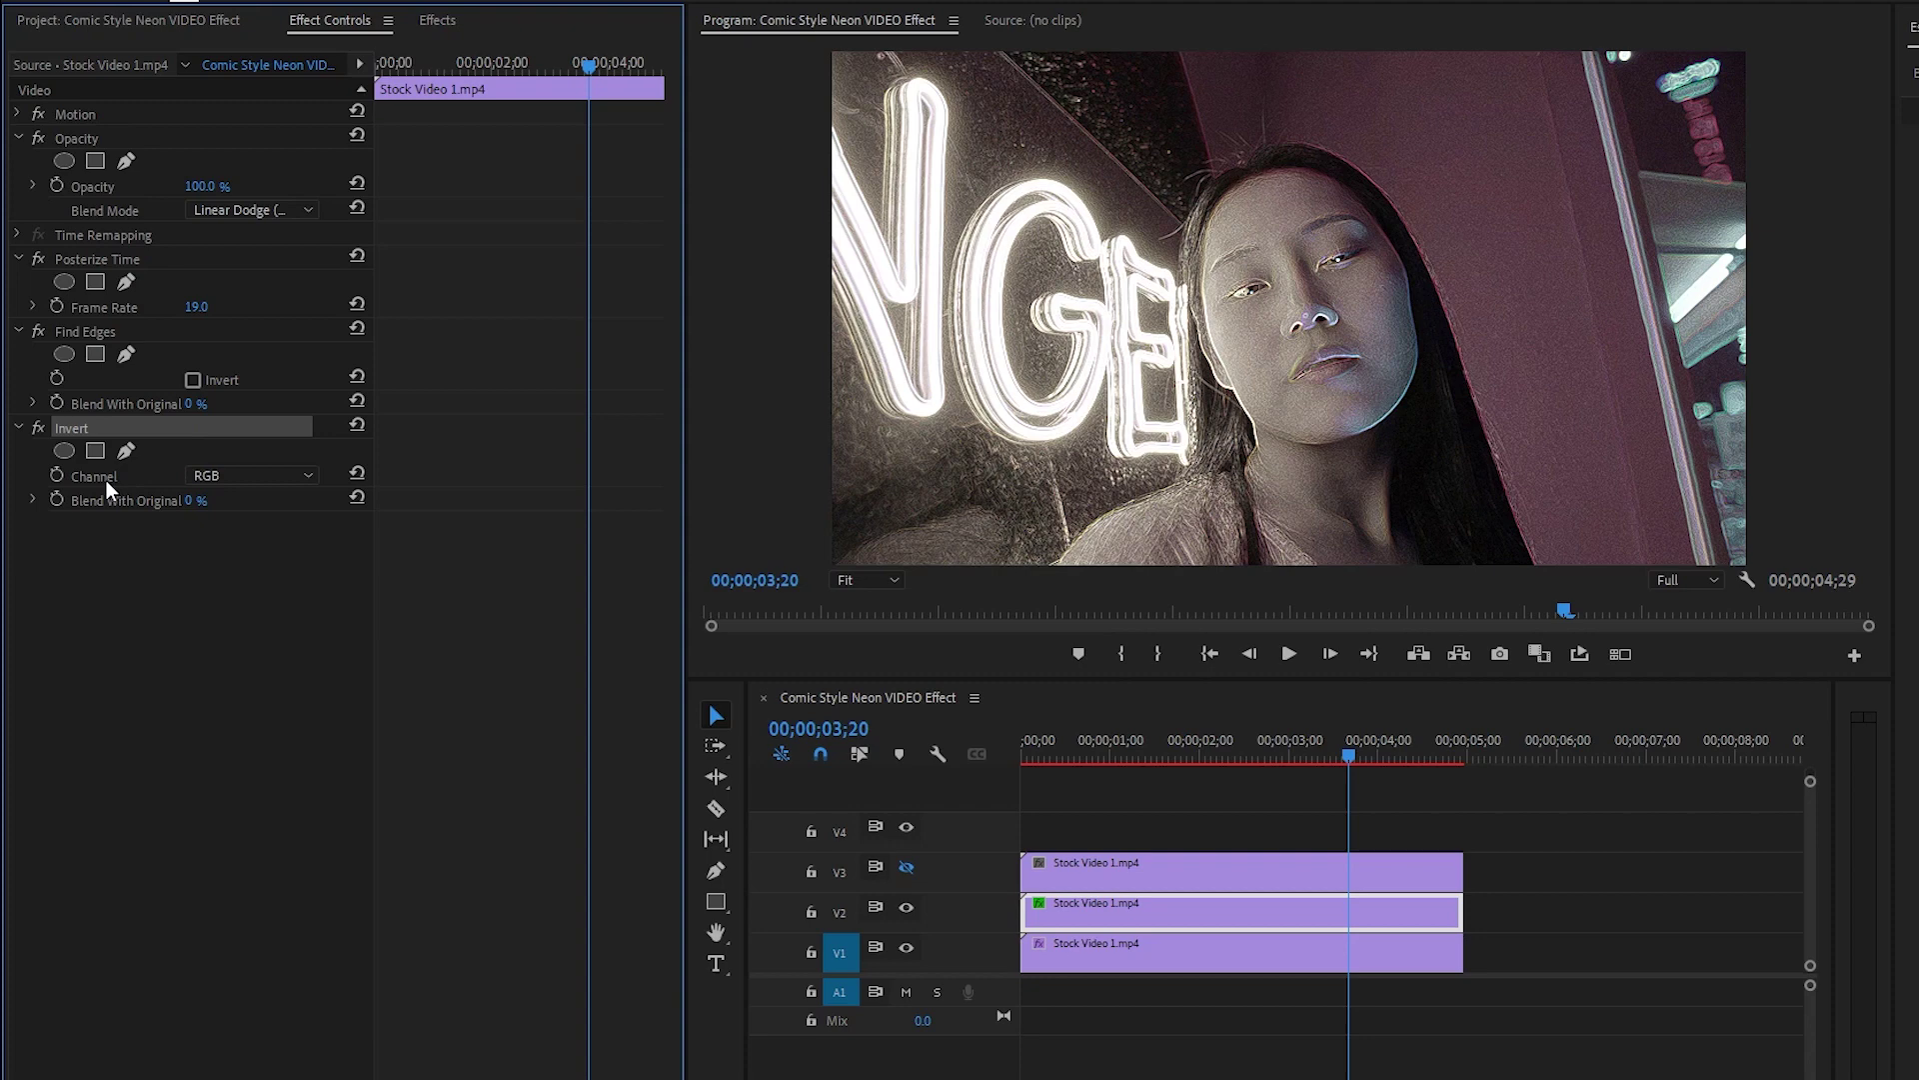
{"action": "left_click", "coordinate": [298, 476]}
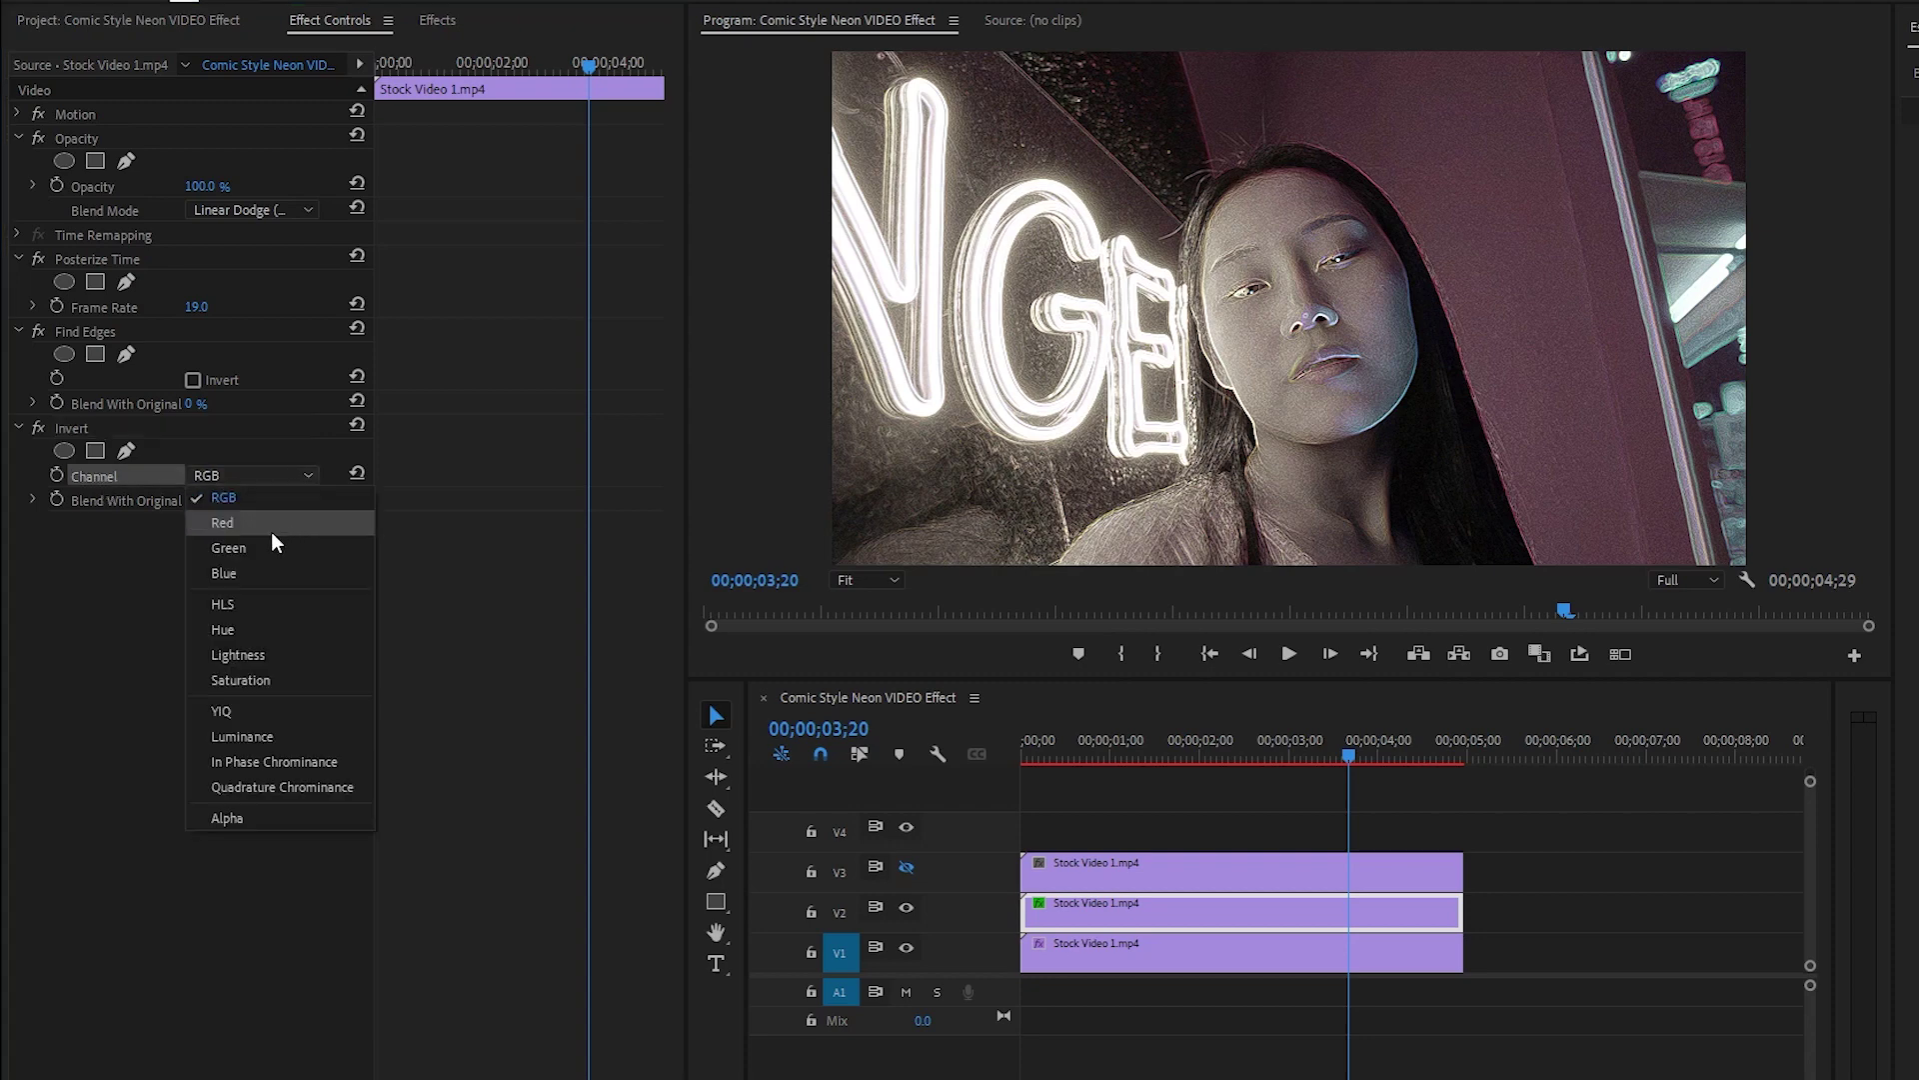
{"action": "left_click", "coordinate": [272, 603]}
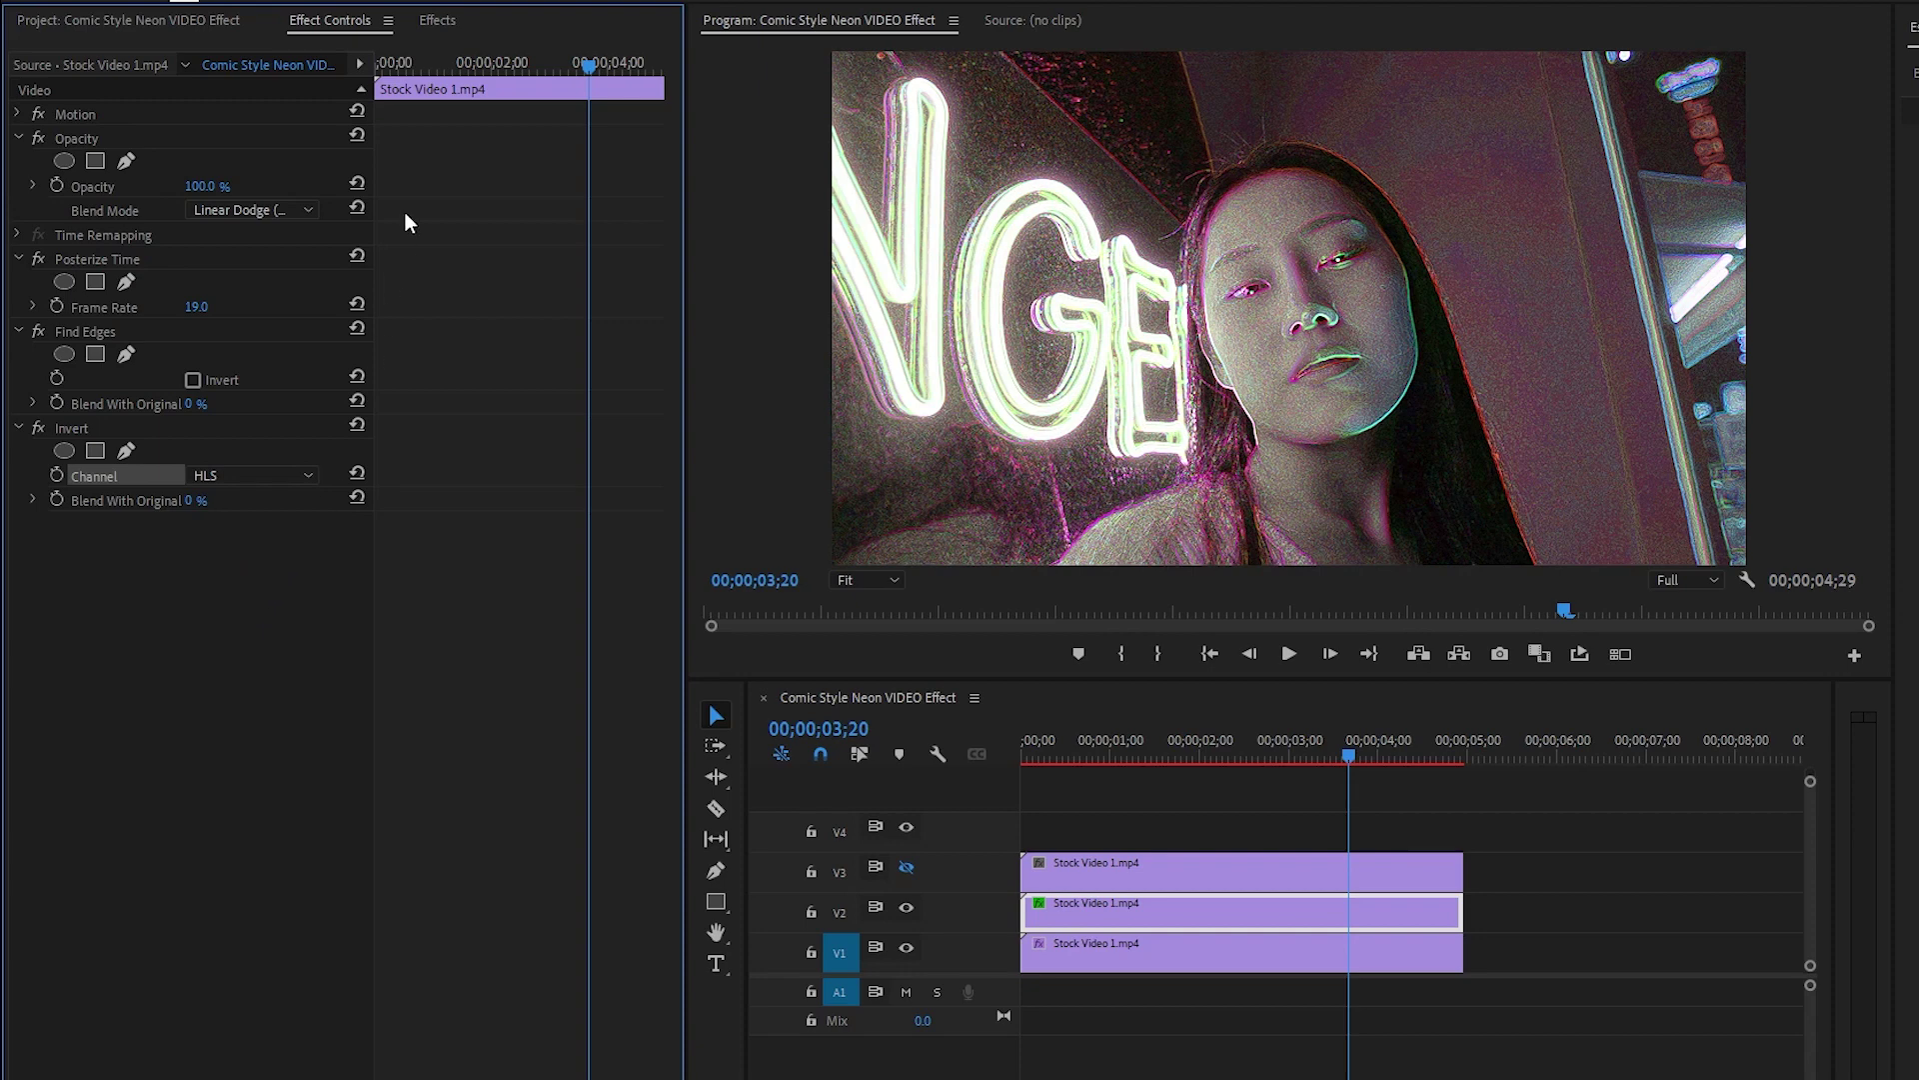
{"action": "left_click", "coordinate": [437, 20]}
Apply Lumetri Color to the V2 clip
{"action": "left_click", "coordinate": [240, 47]}
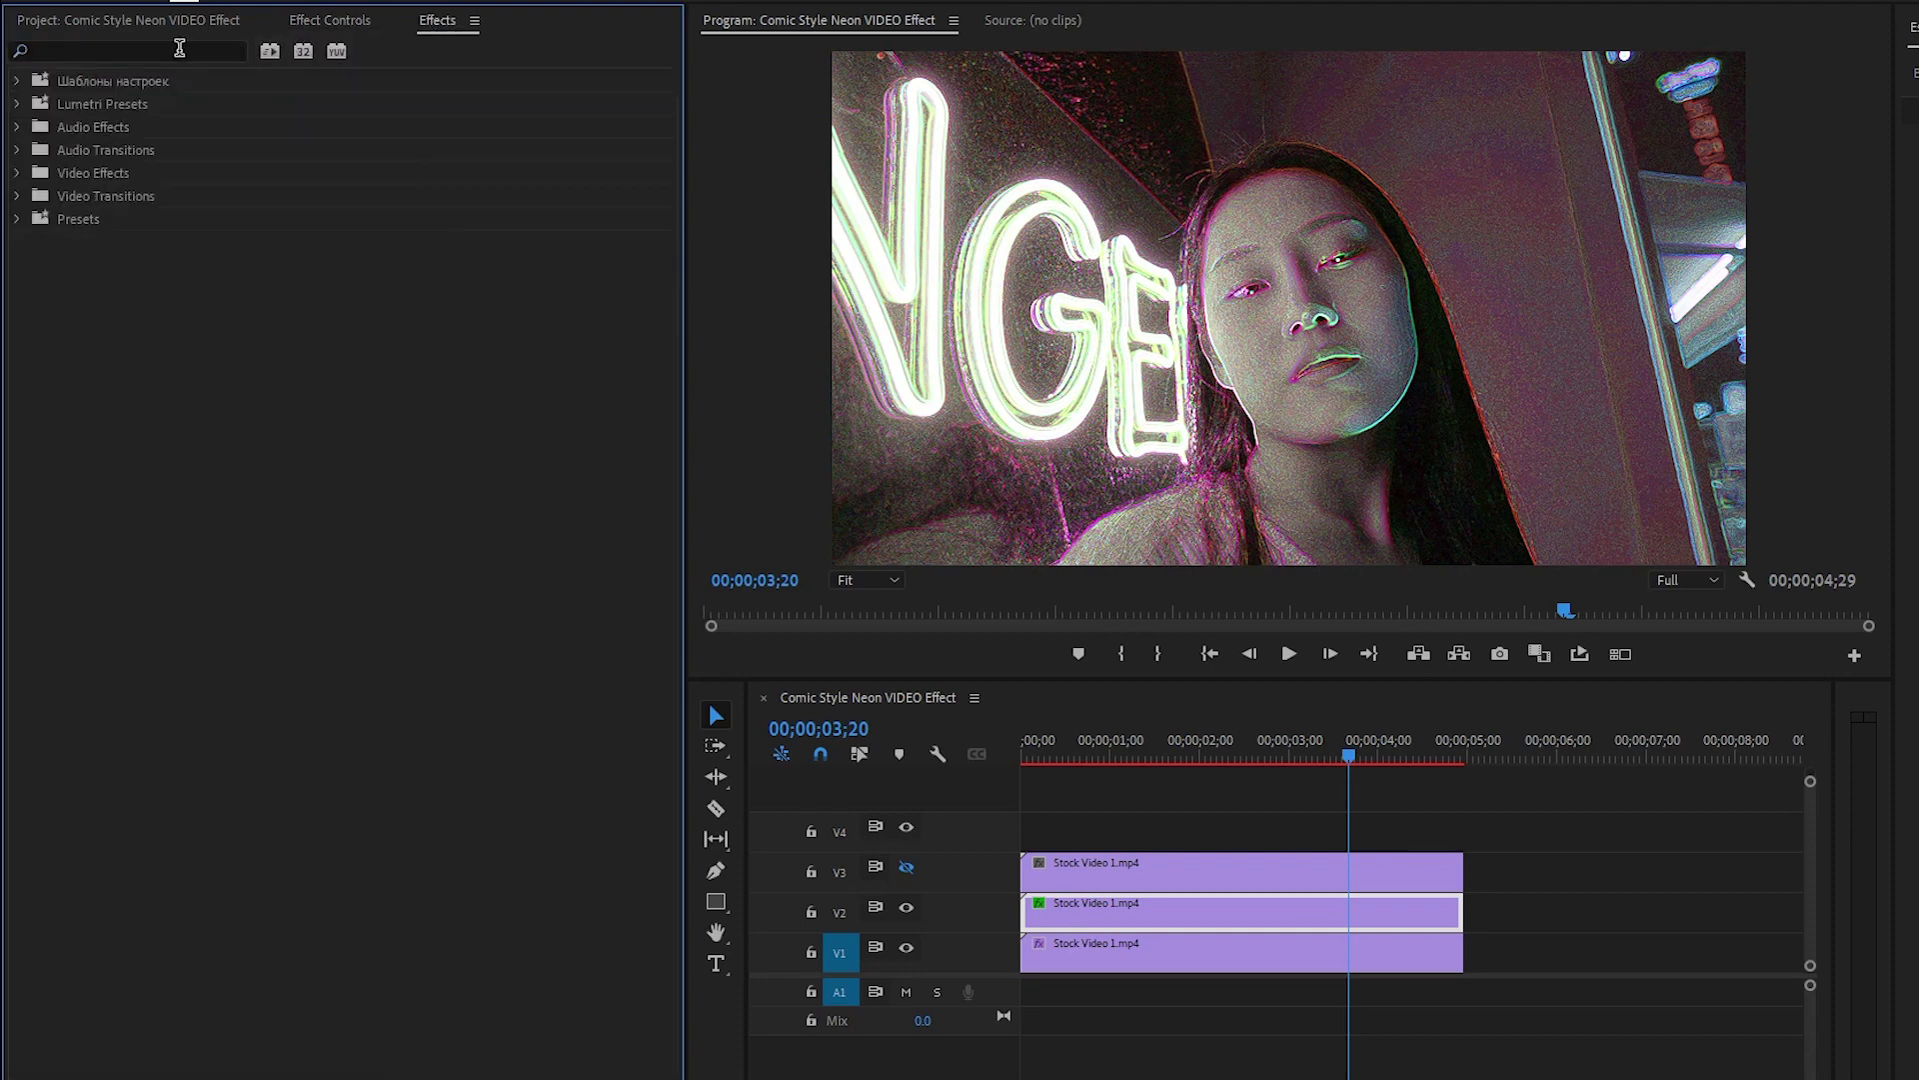
{"action": "left_click", "coordinate": [180, 48]}
{"action": "type", "text": "lume"}
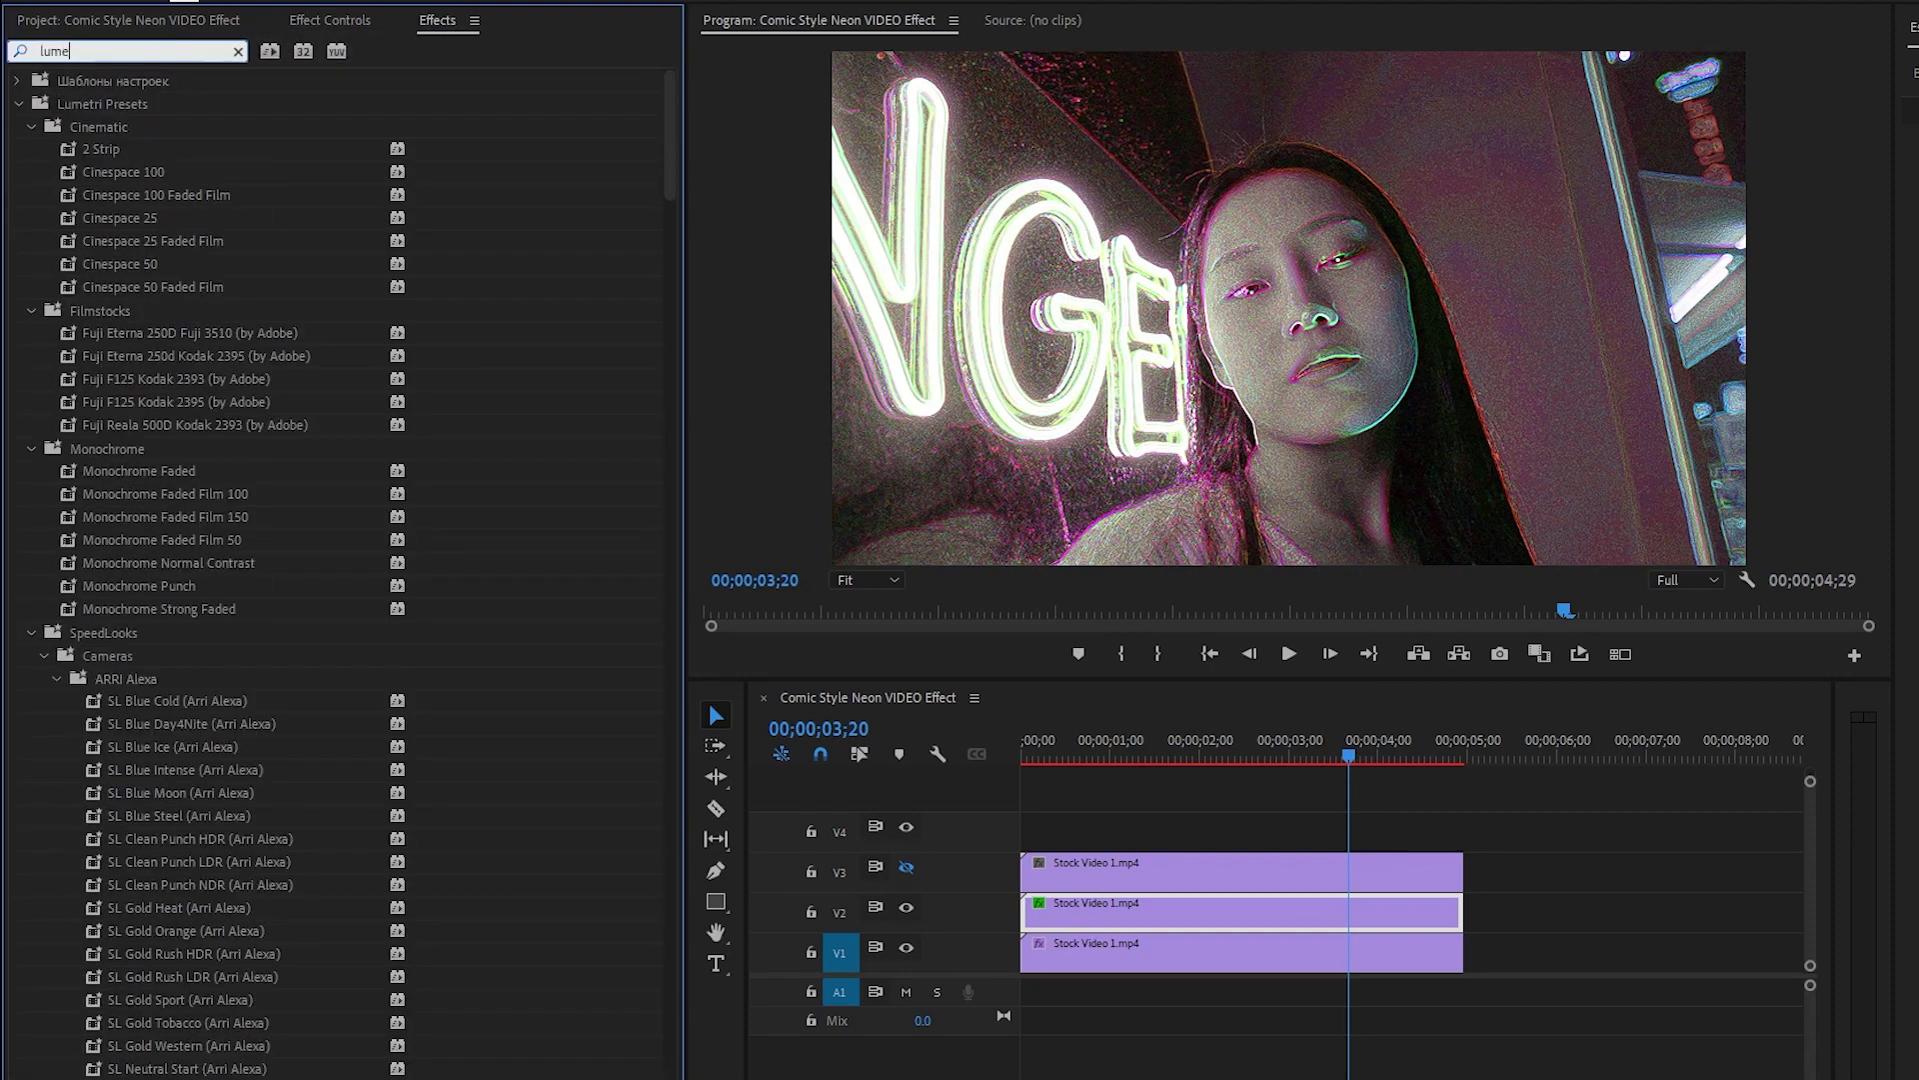
{"action": "type", "text": "tri color"}
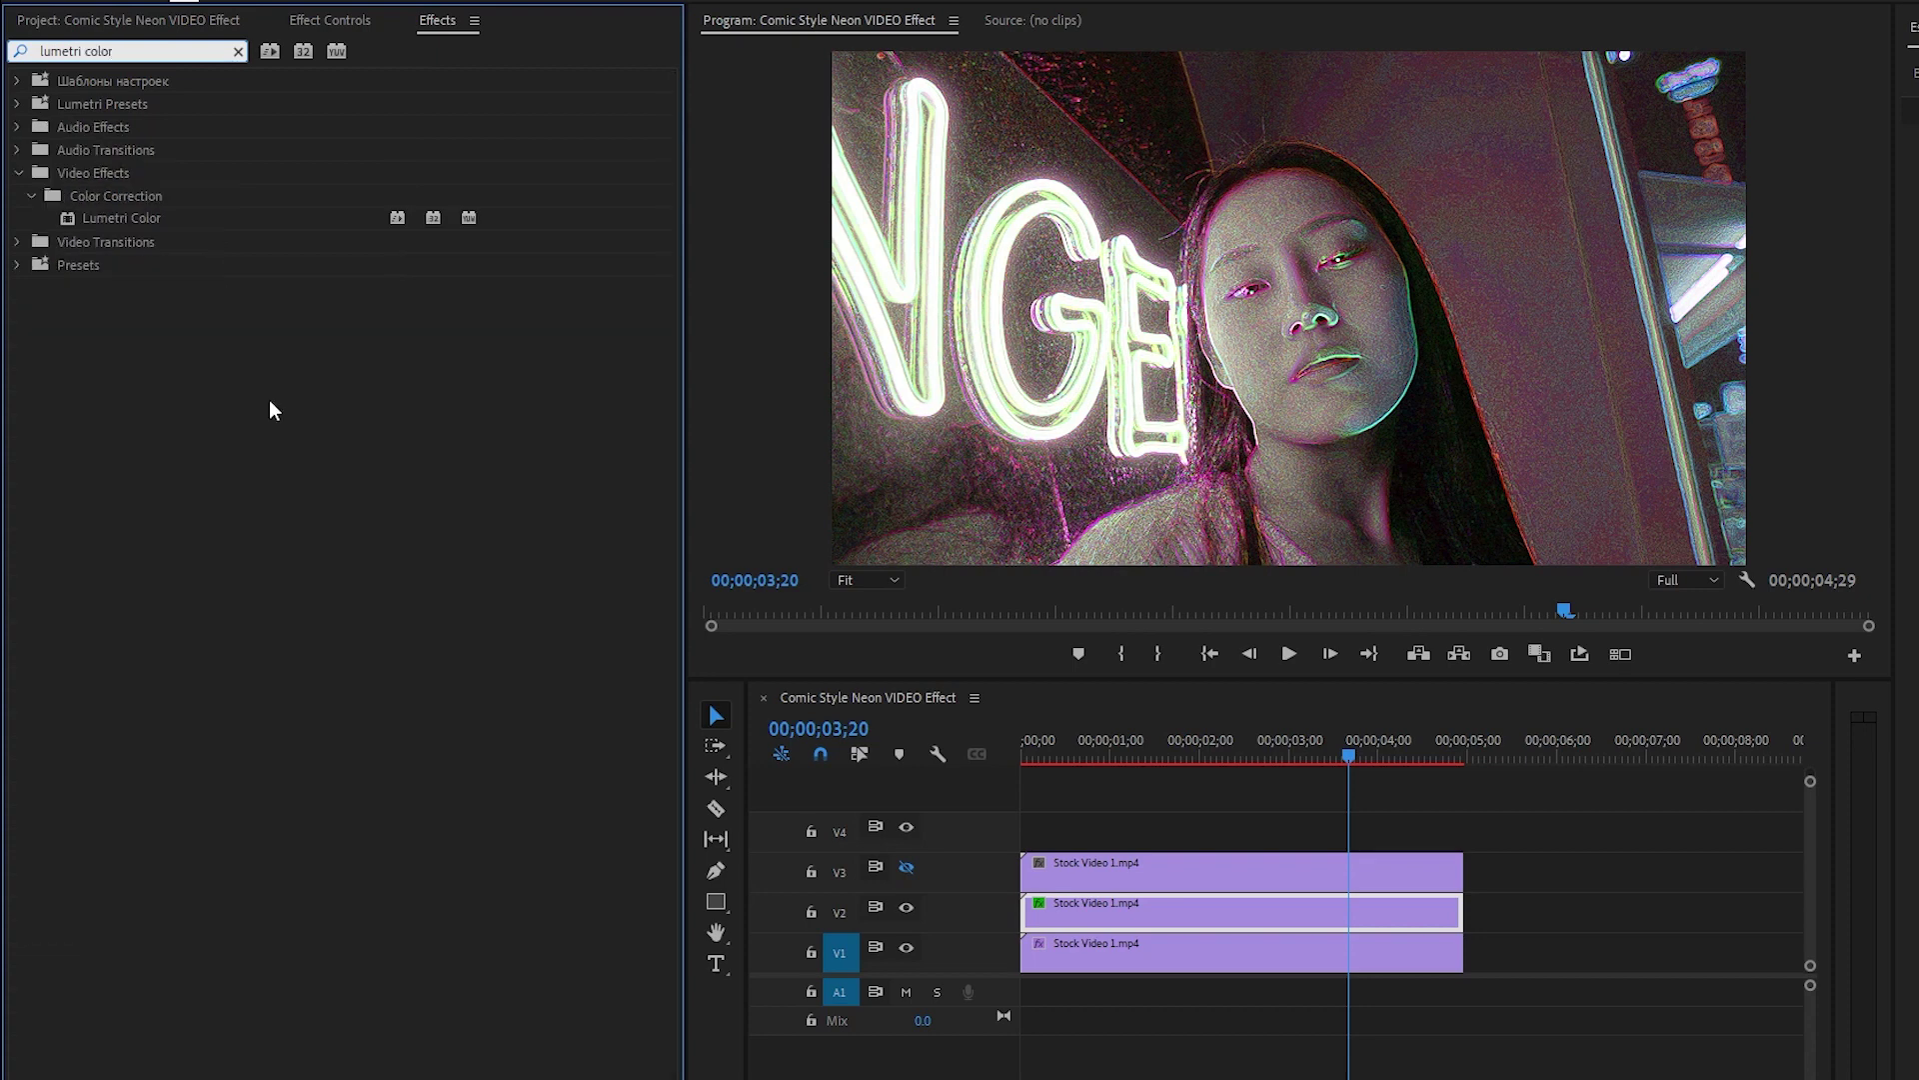
{"action": "left_click_drag", "start_coordinate": [108, 208], "coordinate": [1122, 906]}
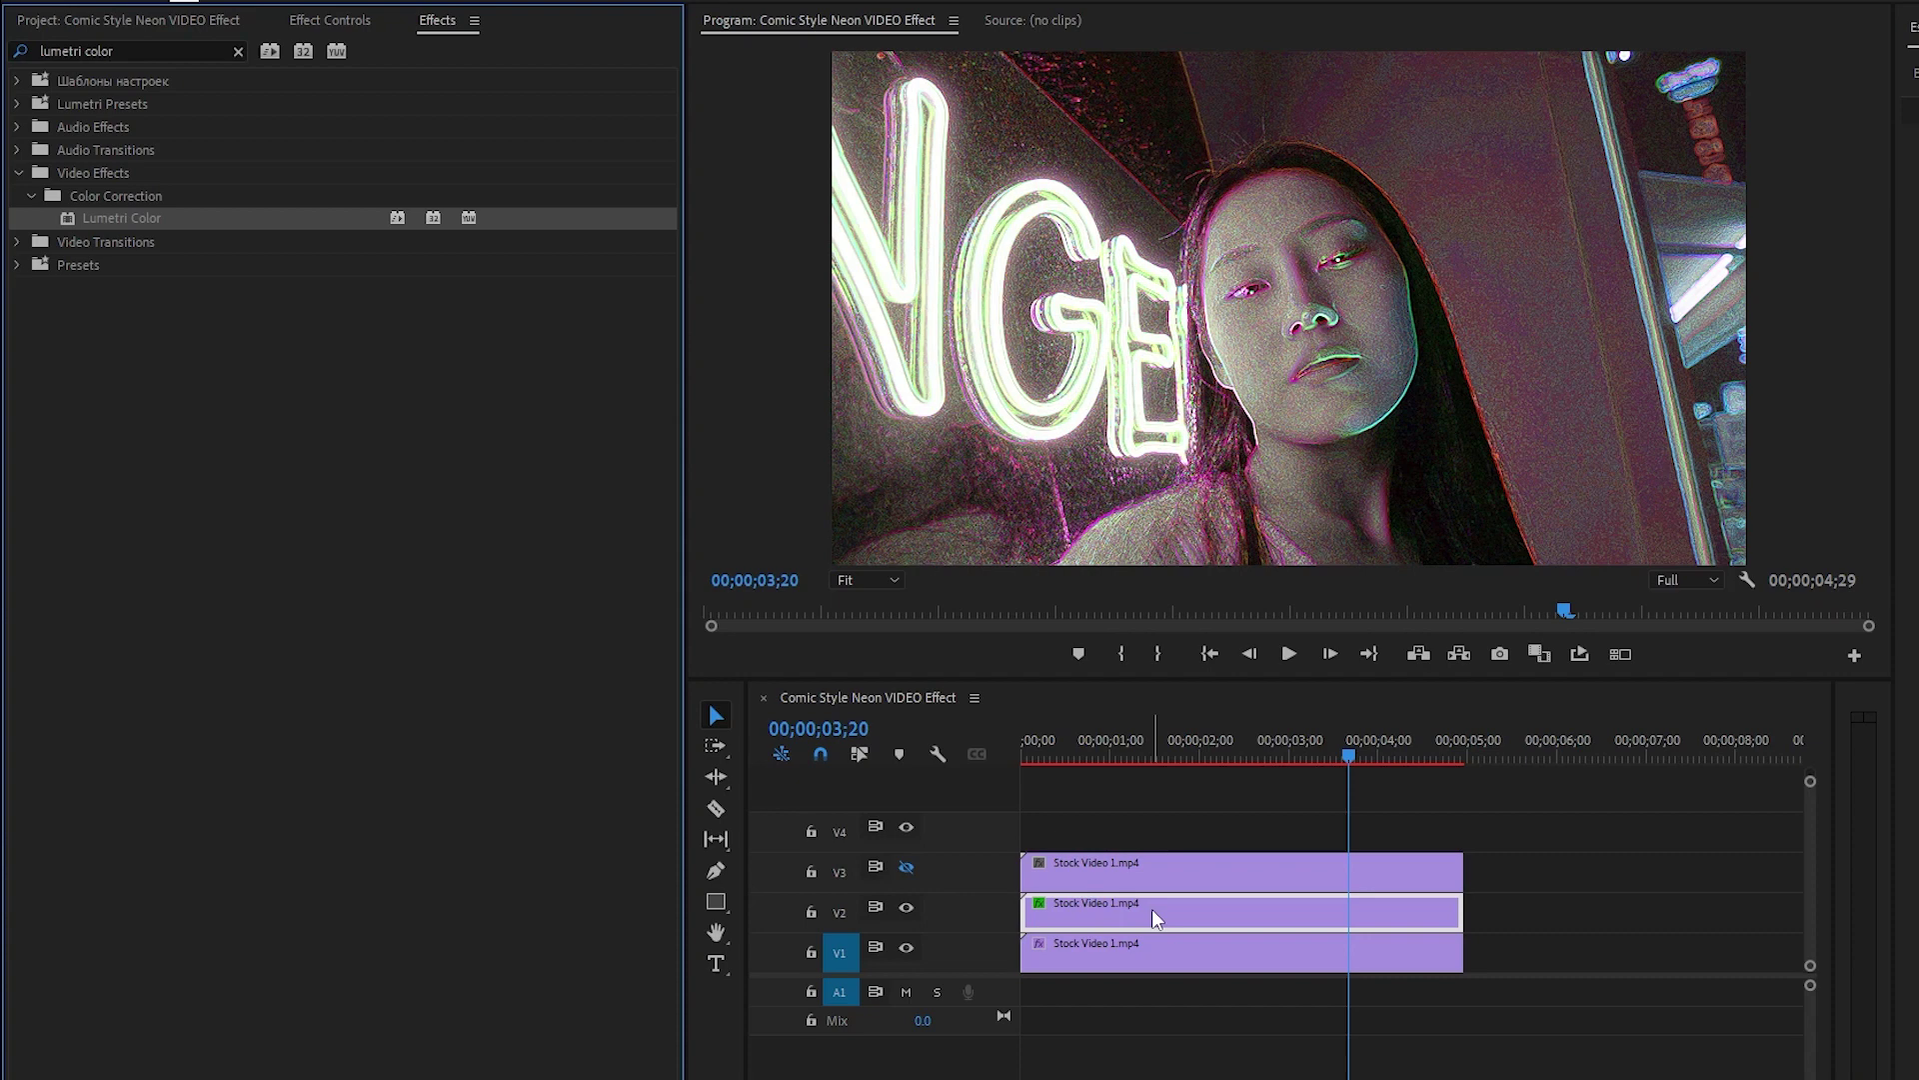
In Basic Correction, set Temperature to 100 and Tint to -100
{"action": "left_click", "coordinate": [366, 20]}
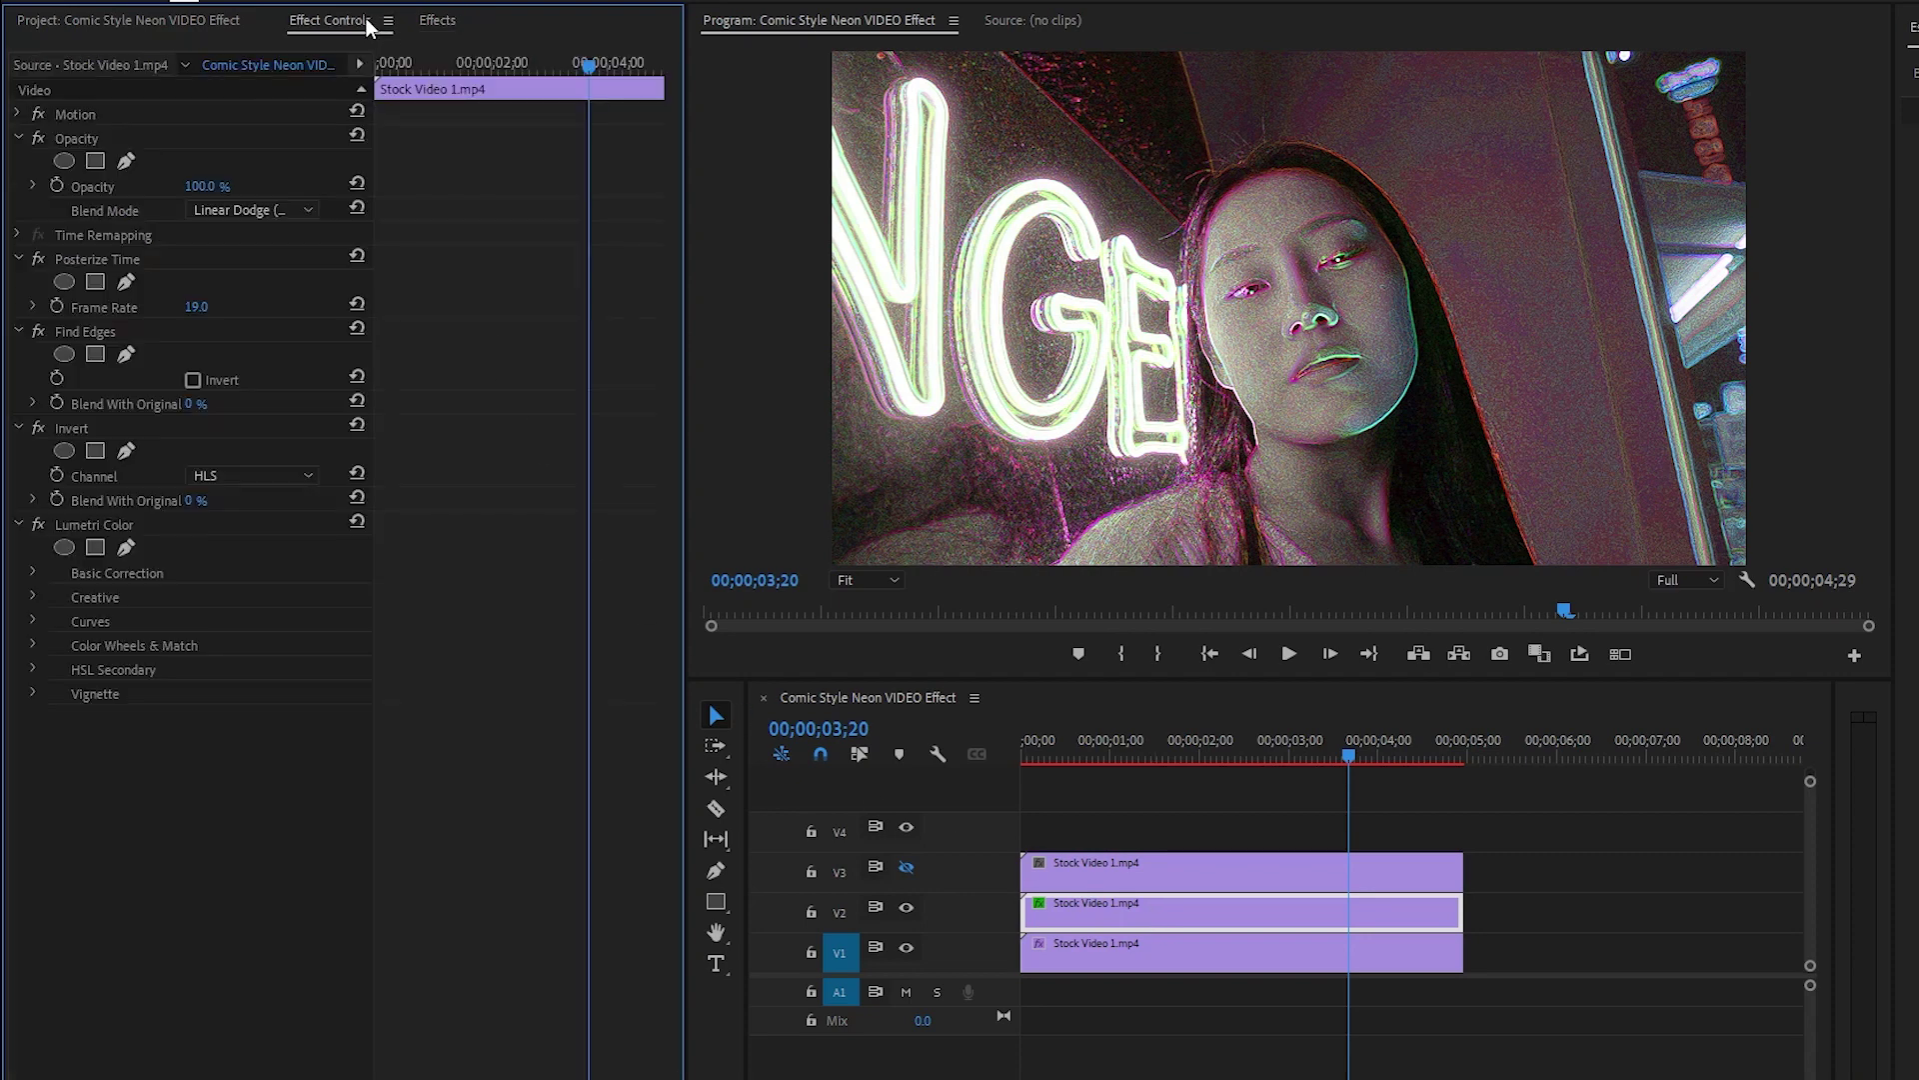
{"action": "left_click", "coordinate": [170, 516]}
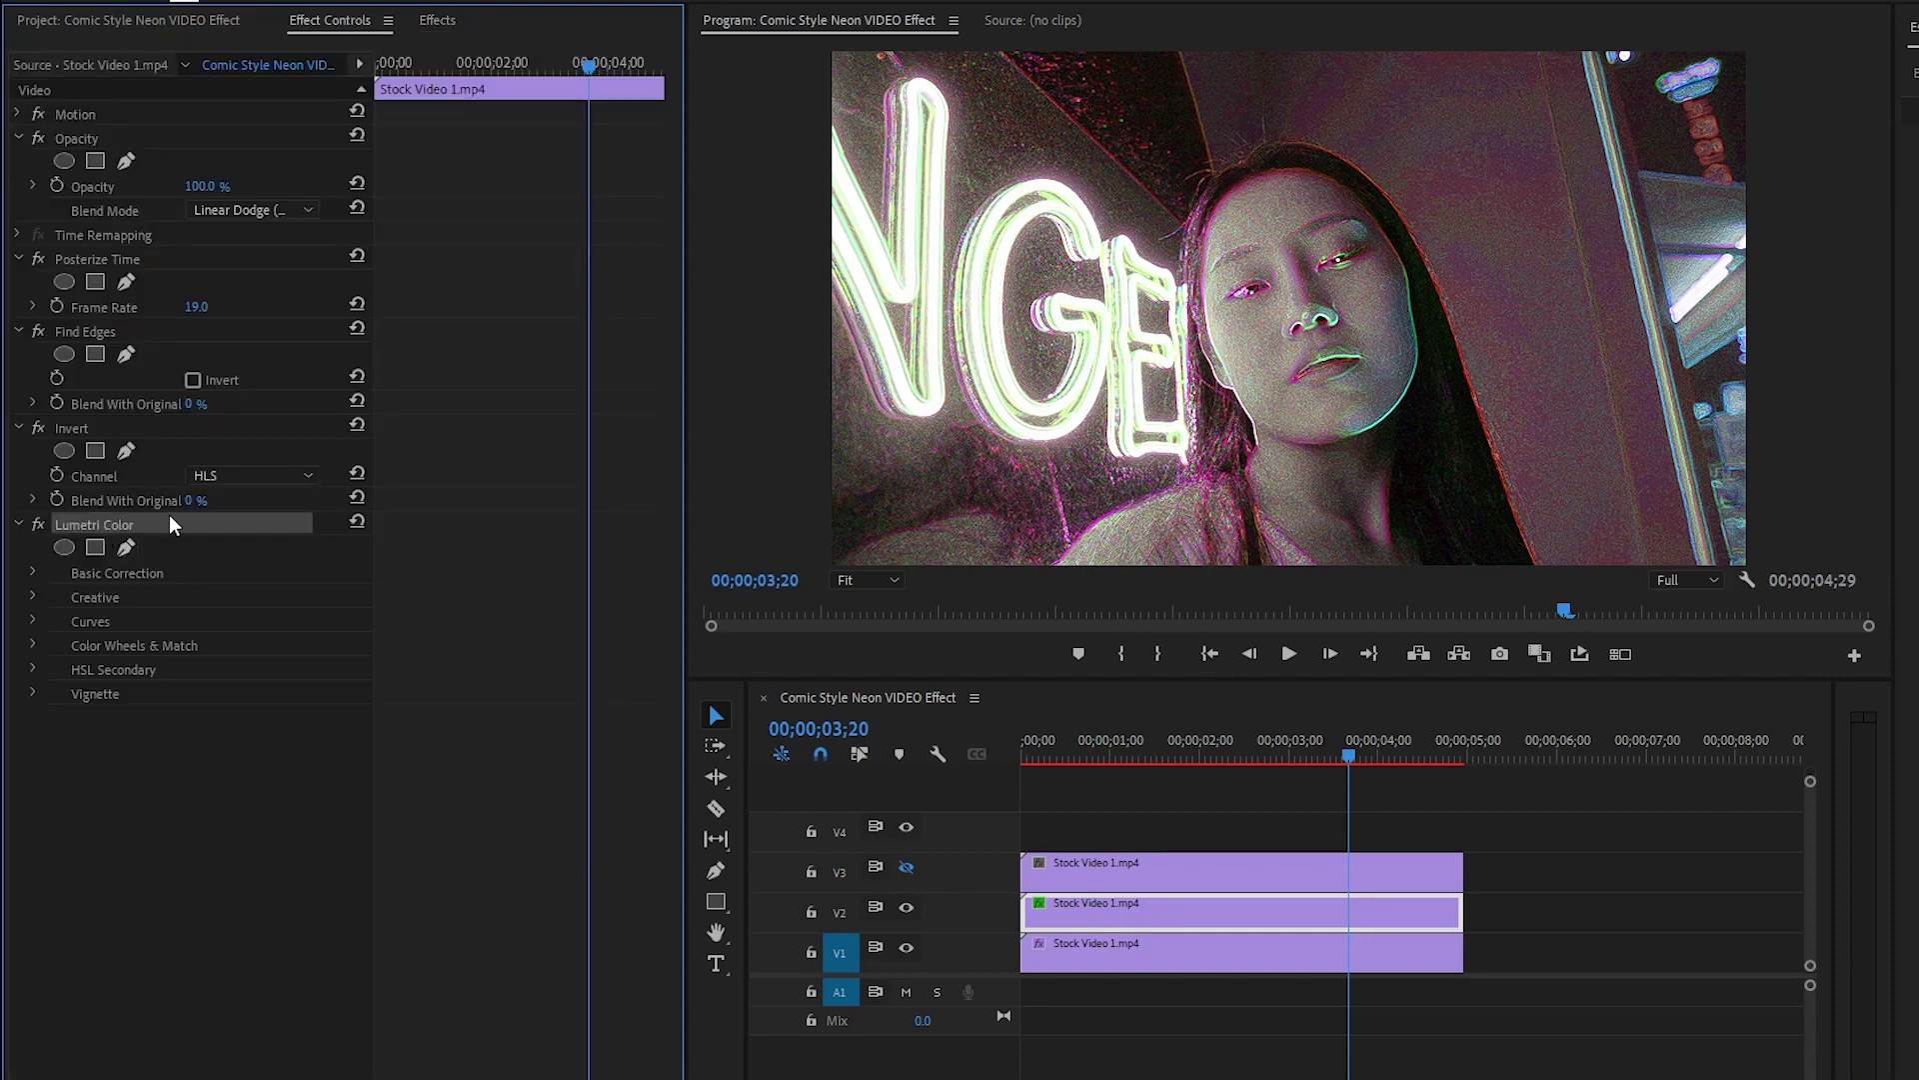
{"action": "left_click", "coordinate": [32, 573]}
{"action": "scroll", "coordinate": [489, 526], "scroll_direction": "down", "scroll_amount": 2}
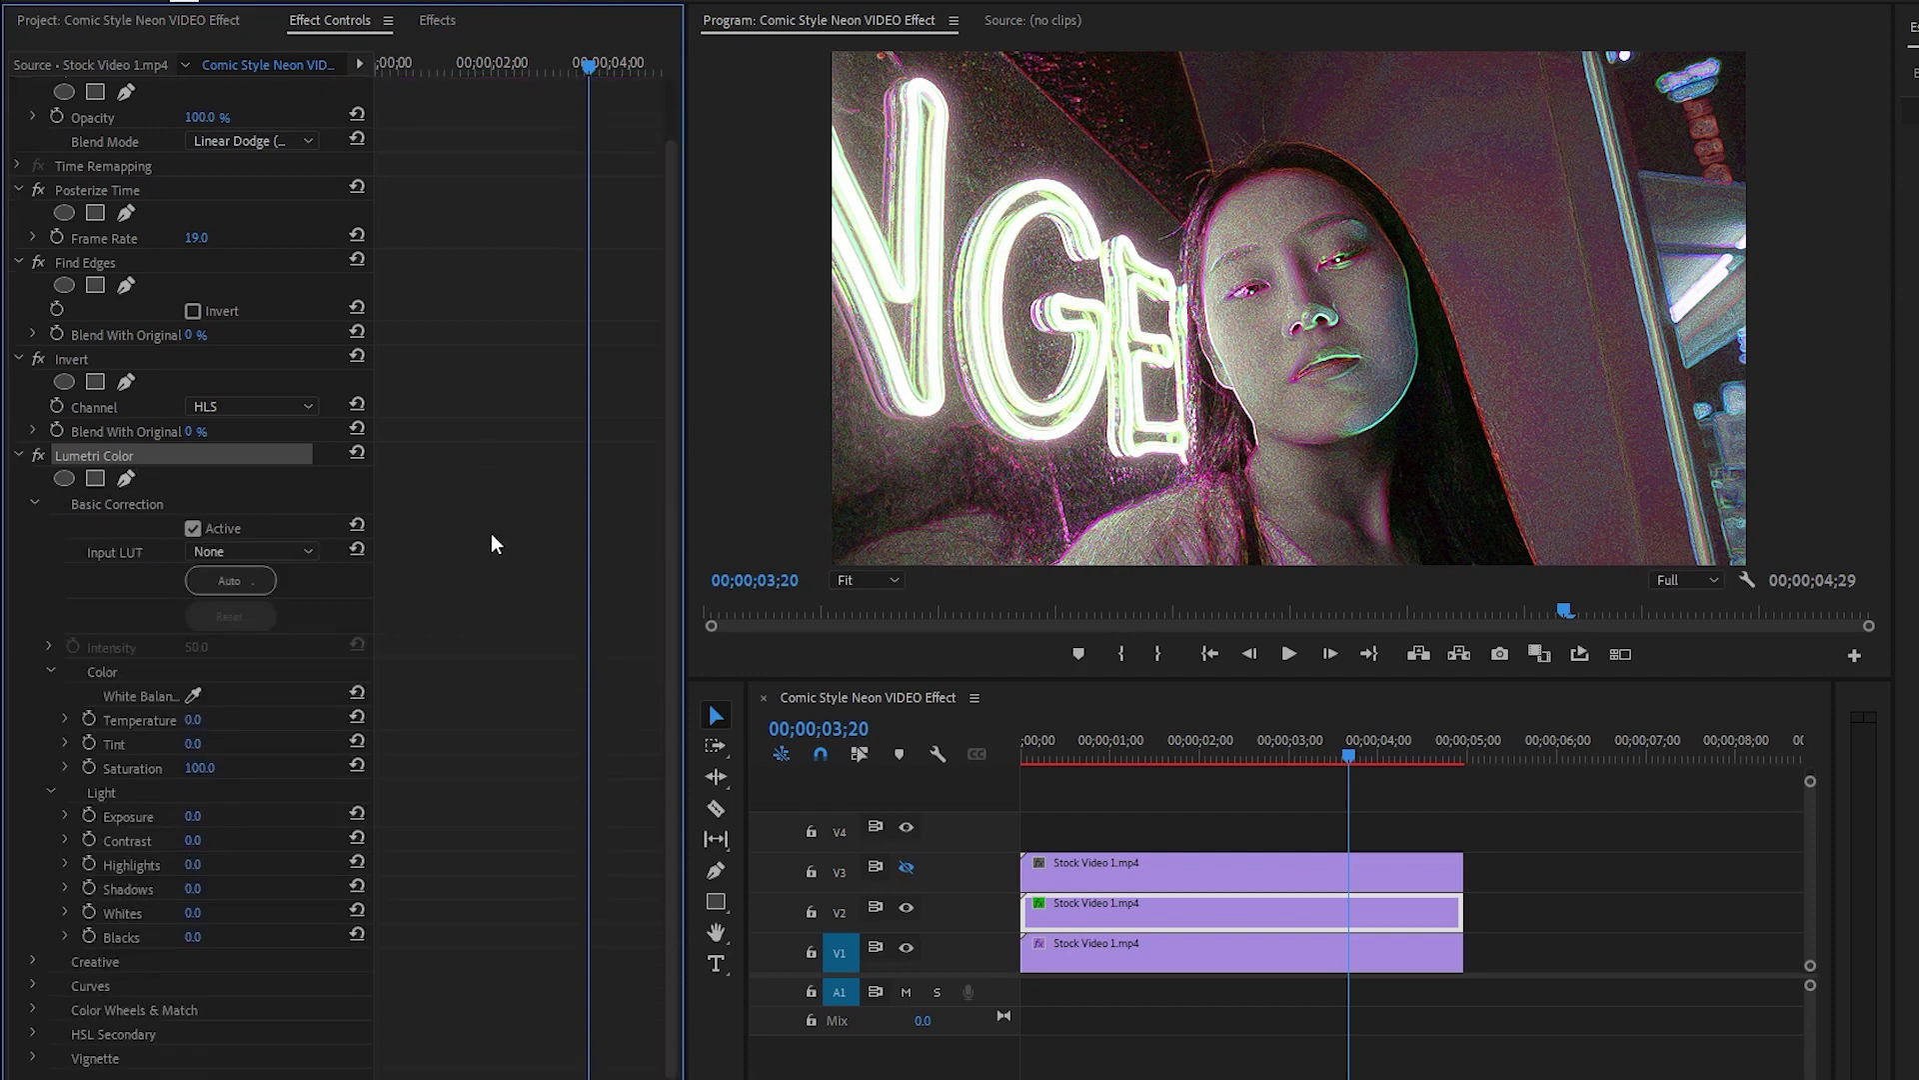
{"action": "left_click", "coordinate": [132, 704]}
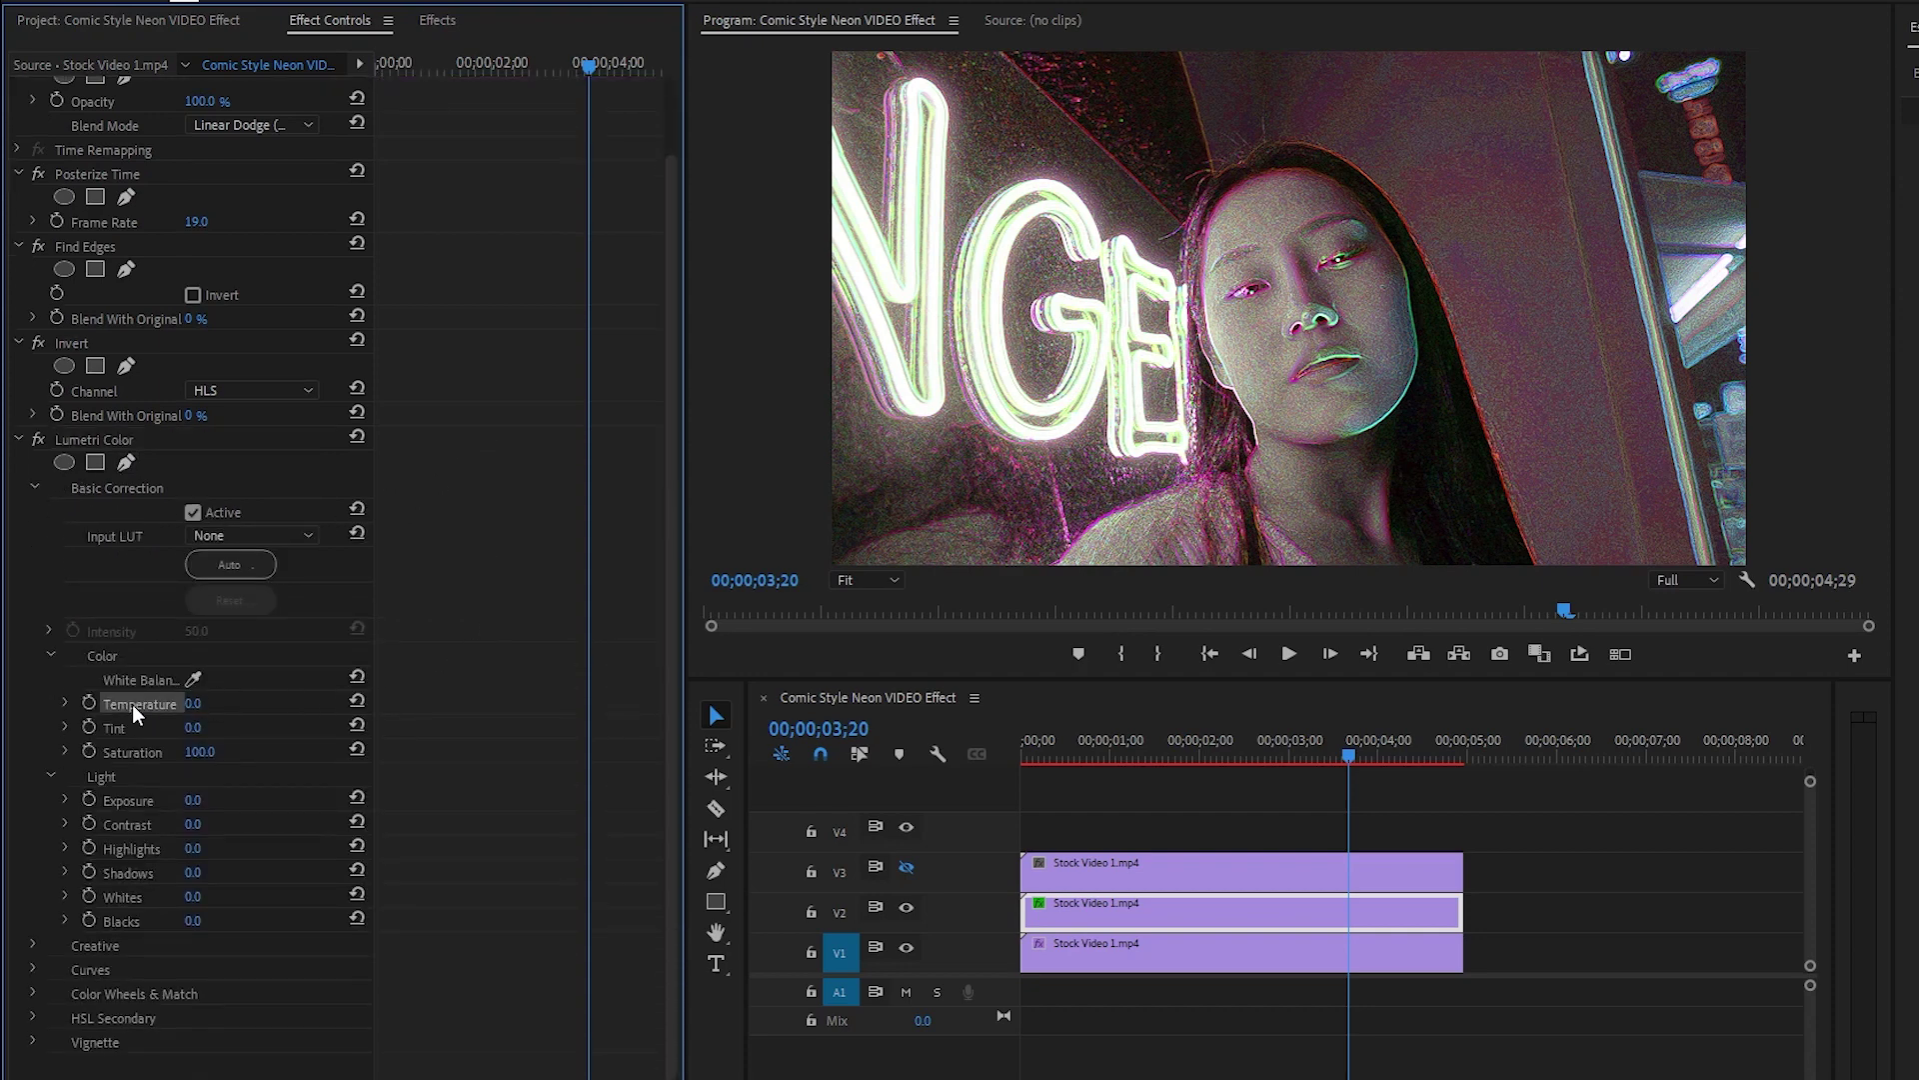
{"action": "left_click", "coordinate": [192, 703]}
{"action": "type", "text": "100"}
{"action": "key", "text": "Return"}
{"action": "left_click", "coordinate": [119, 734]}
{"action": "left_click", "coordinate": [195, 729]}
{"action": "type", "text": "-100"}
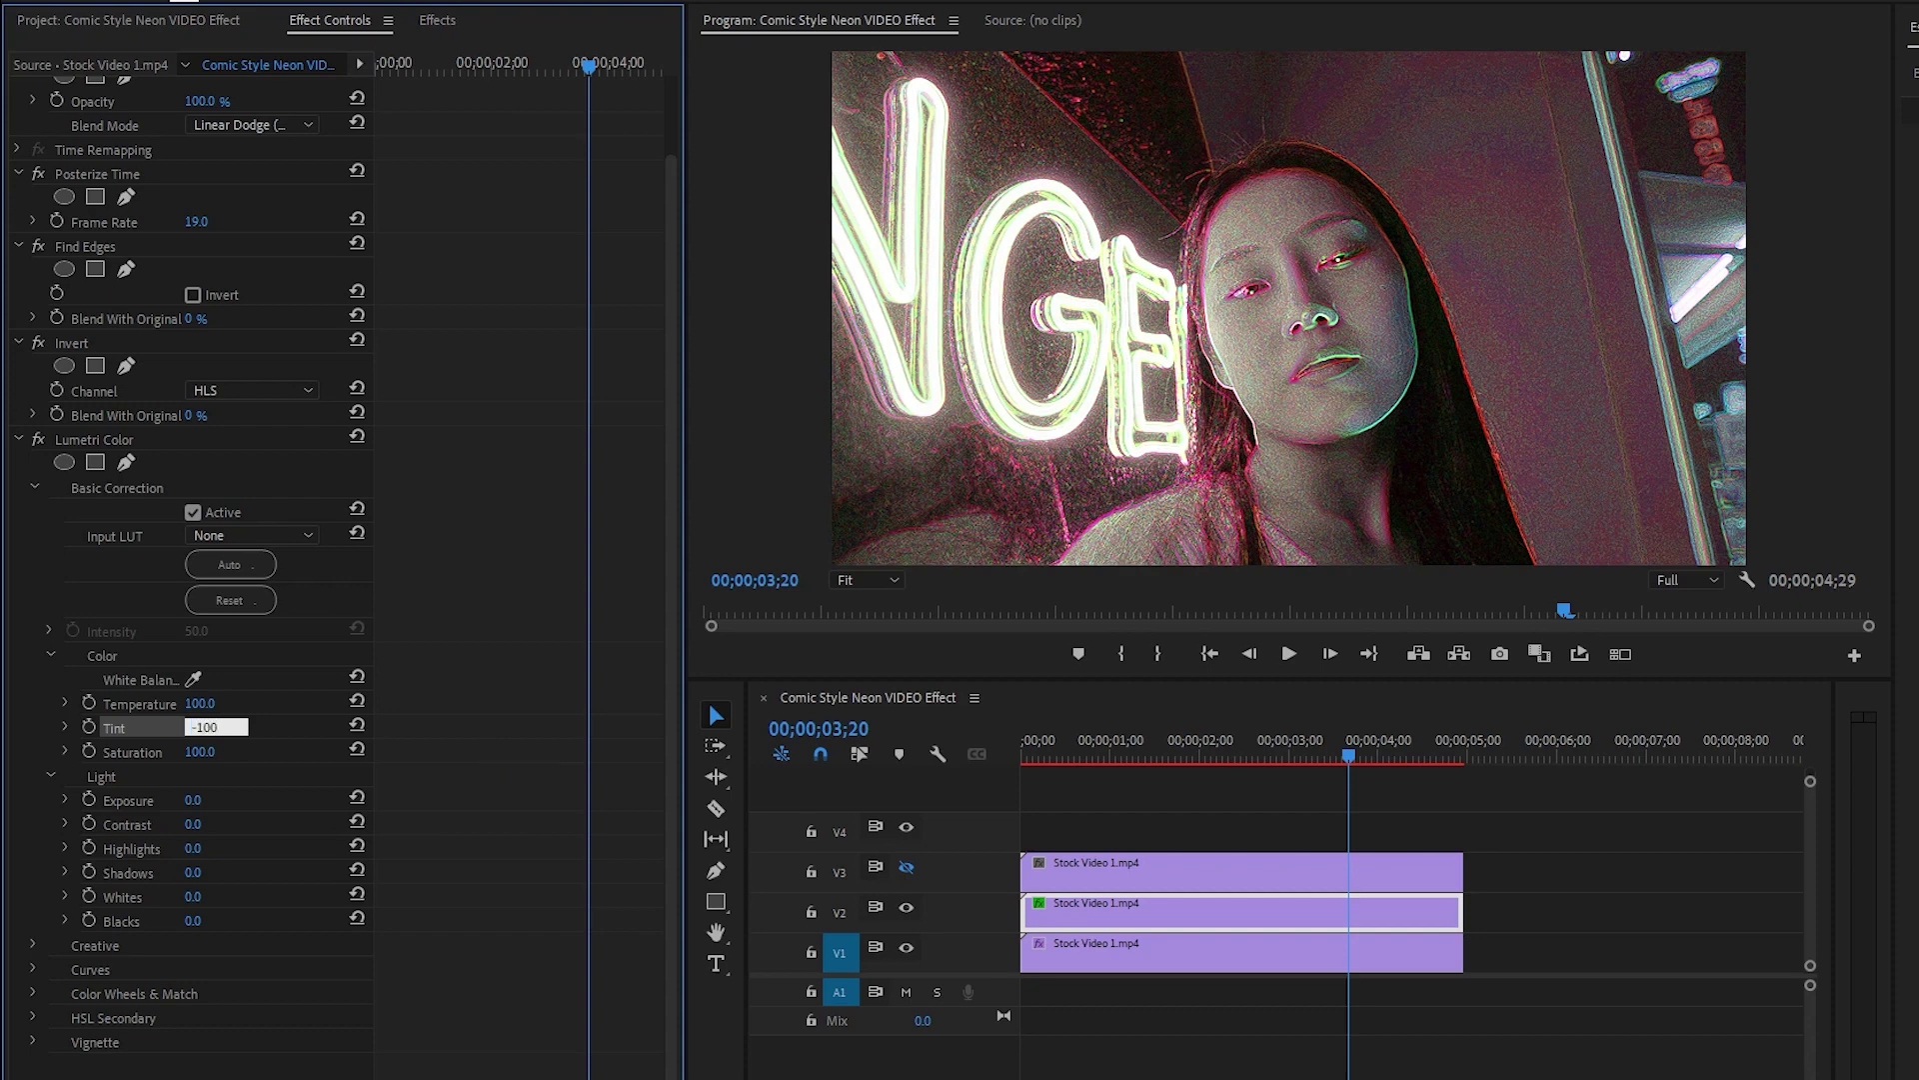
{"action": "key", "text": "Return"}
Set Contrast, Highlights and Whites each to 100
{"action": "left_click", "coordinate": [190, 824]}
{"action": "type", "text": "100"}
{"action": "key", "text": "Return"}
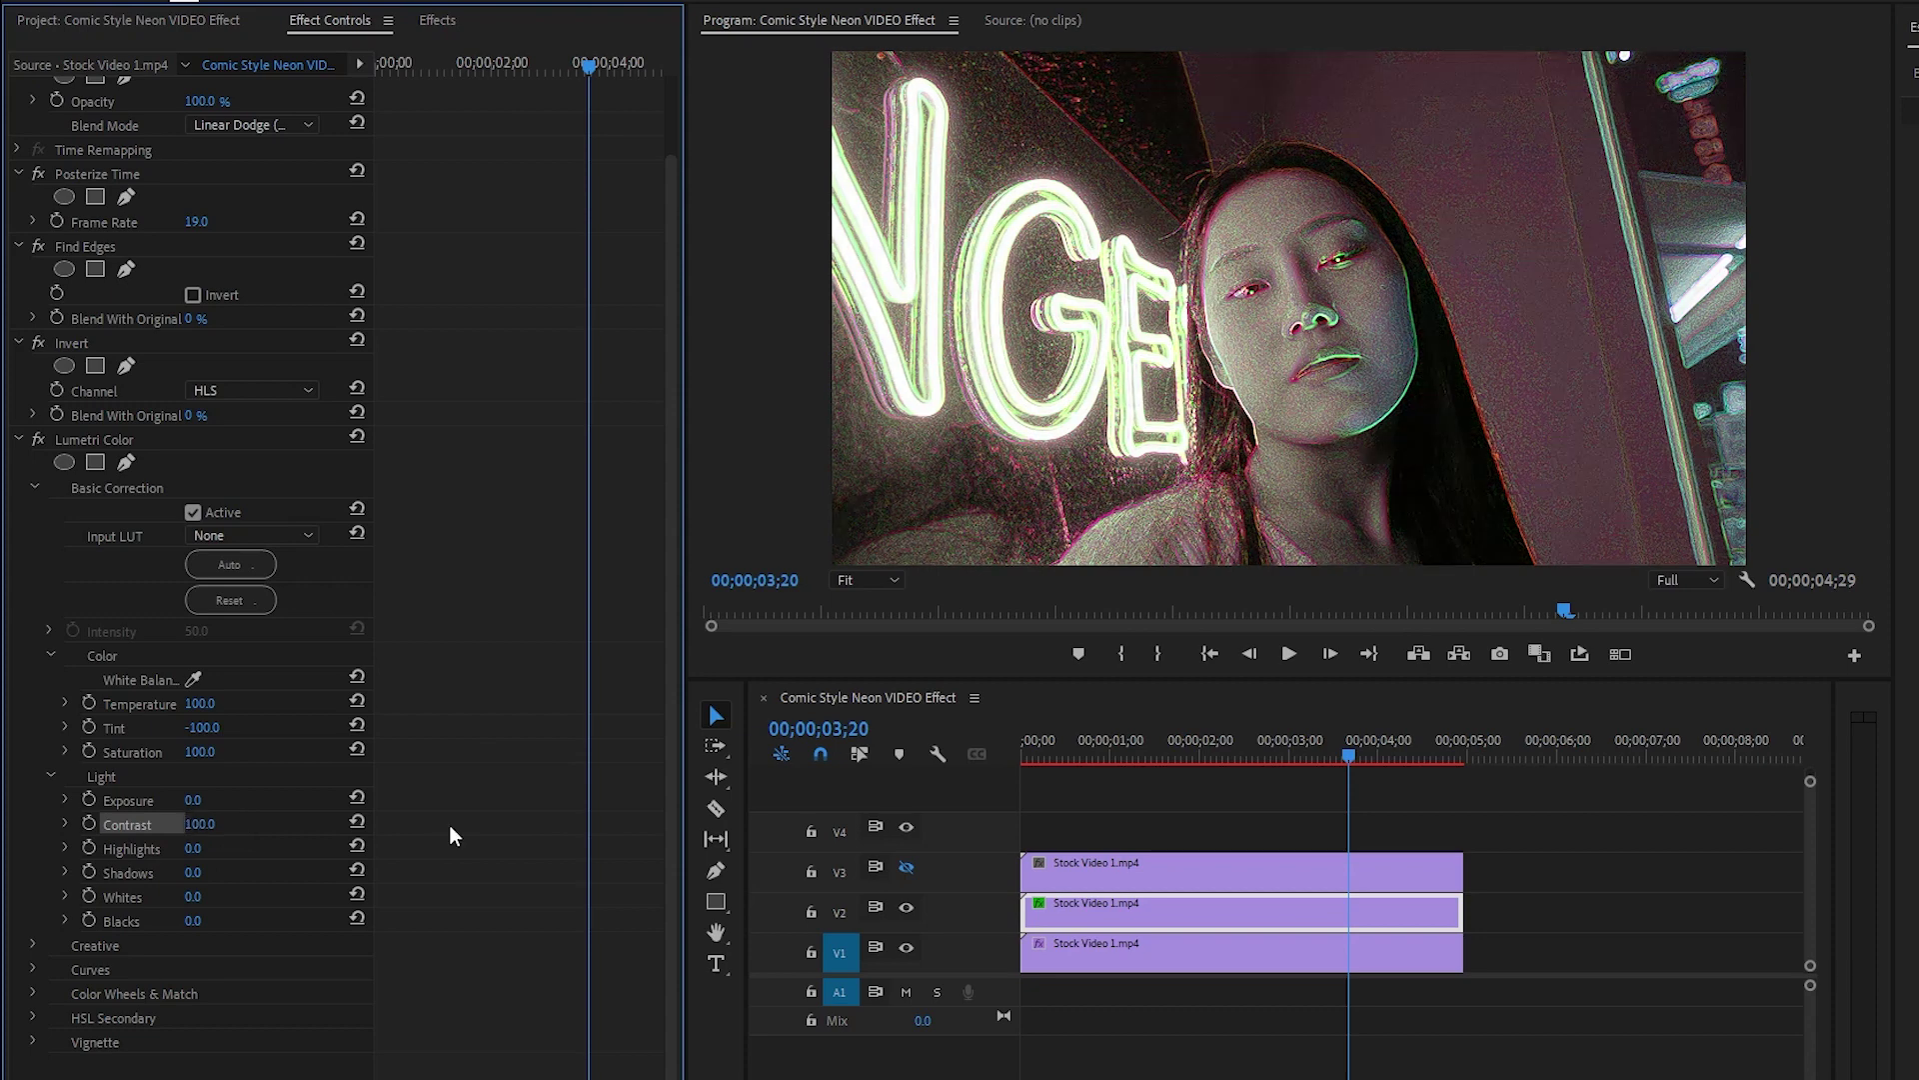
{"action": "left_click", "coordinate": [193, 847]}
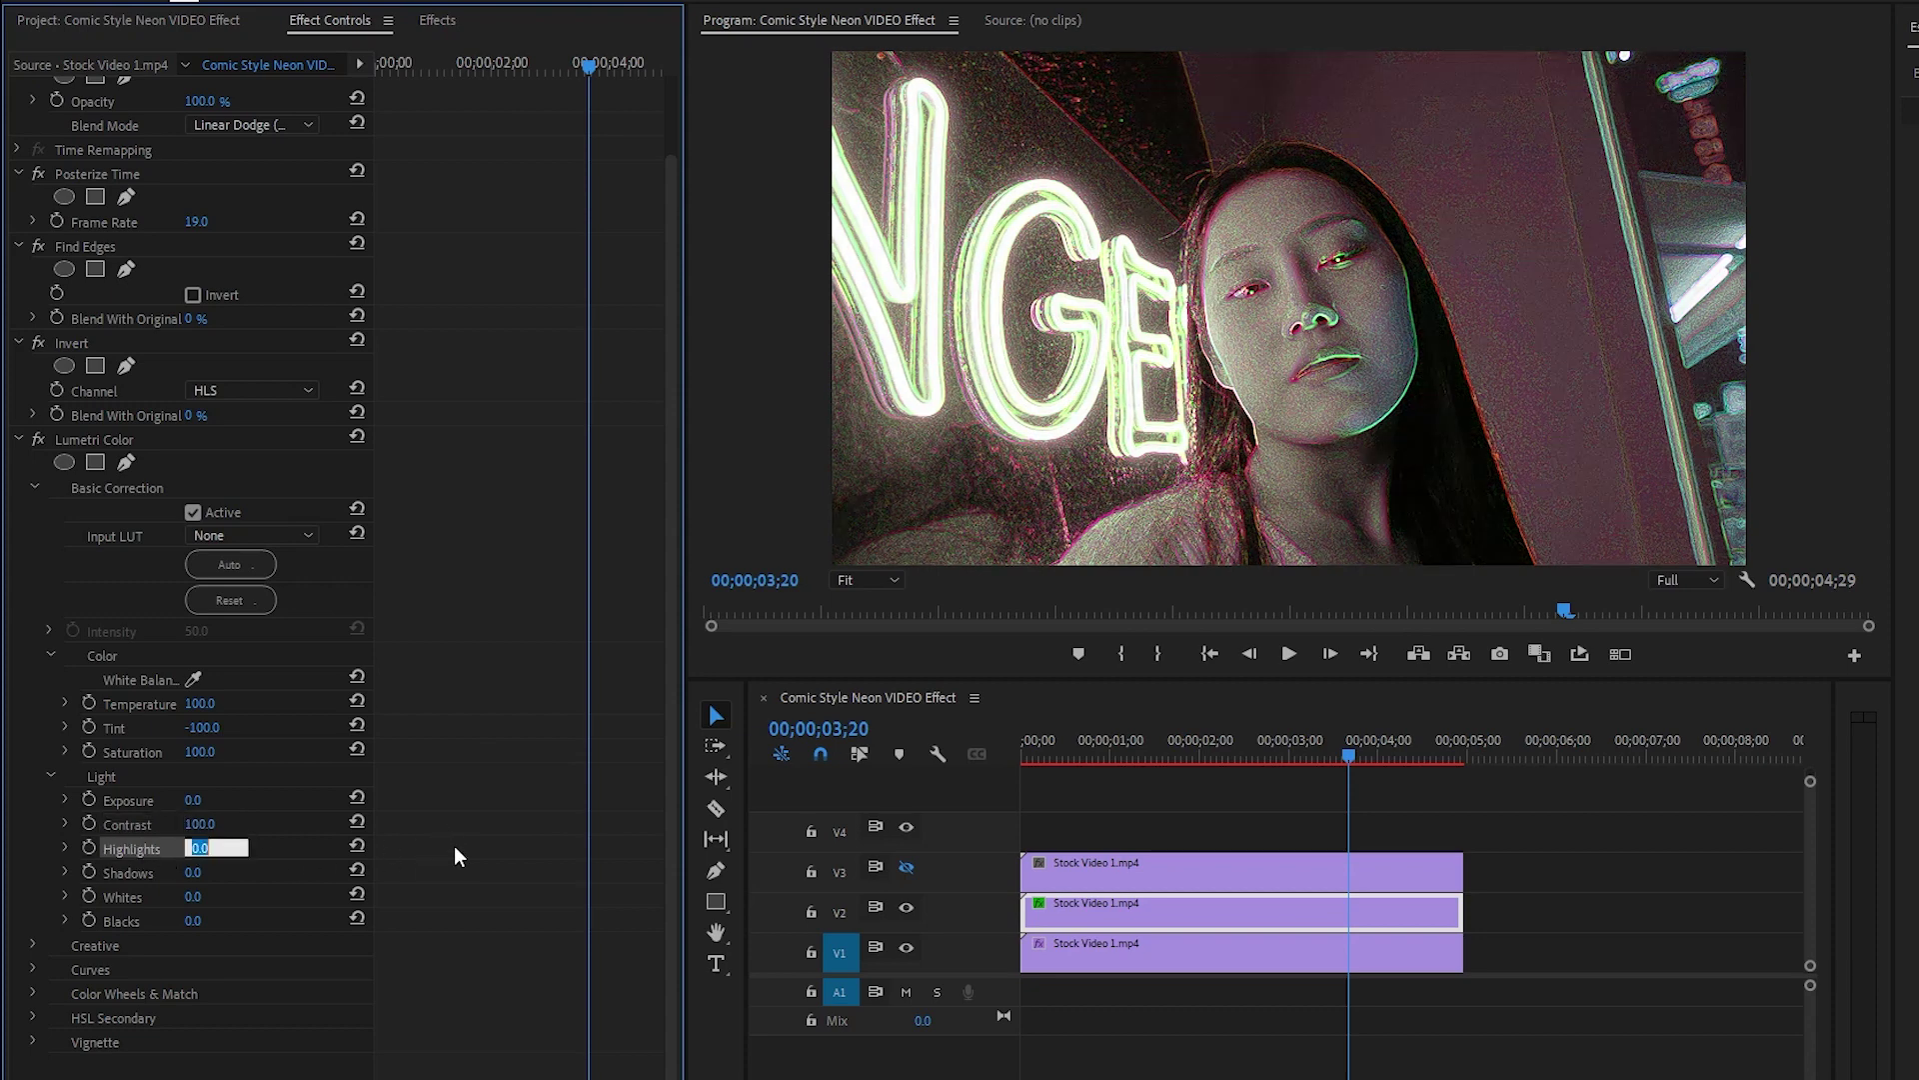
{"action": "type", "text": "100"}
{"action": "key", "text": "Return"}
{"action": "left_click", "coordinate": [193, 896]}
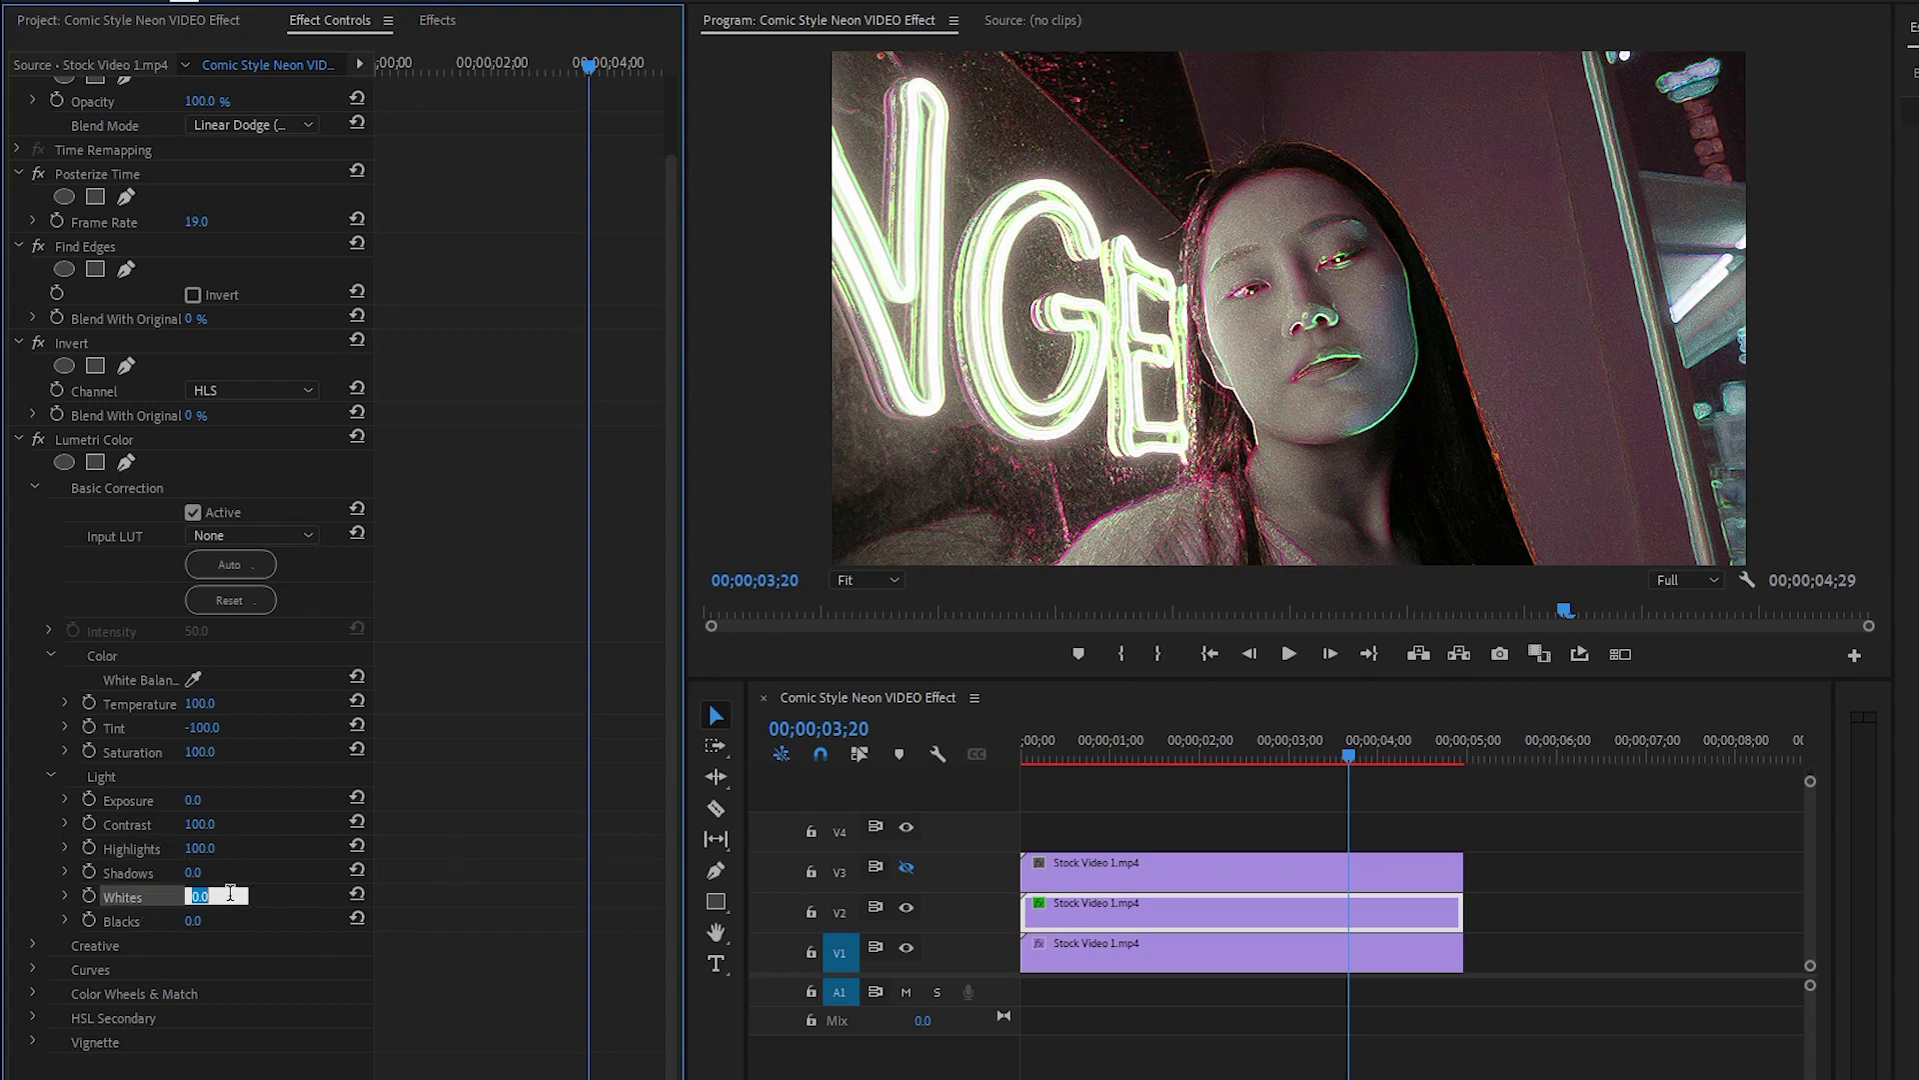
{"action": "type", "text": "100"}
{"action": "key", "text": "Return"}
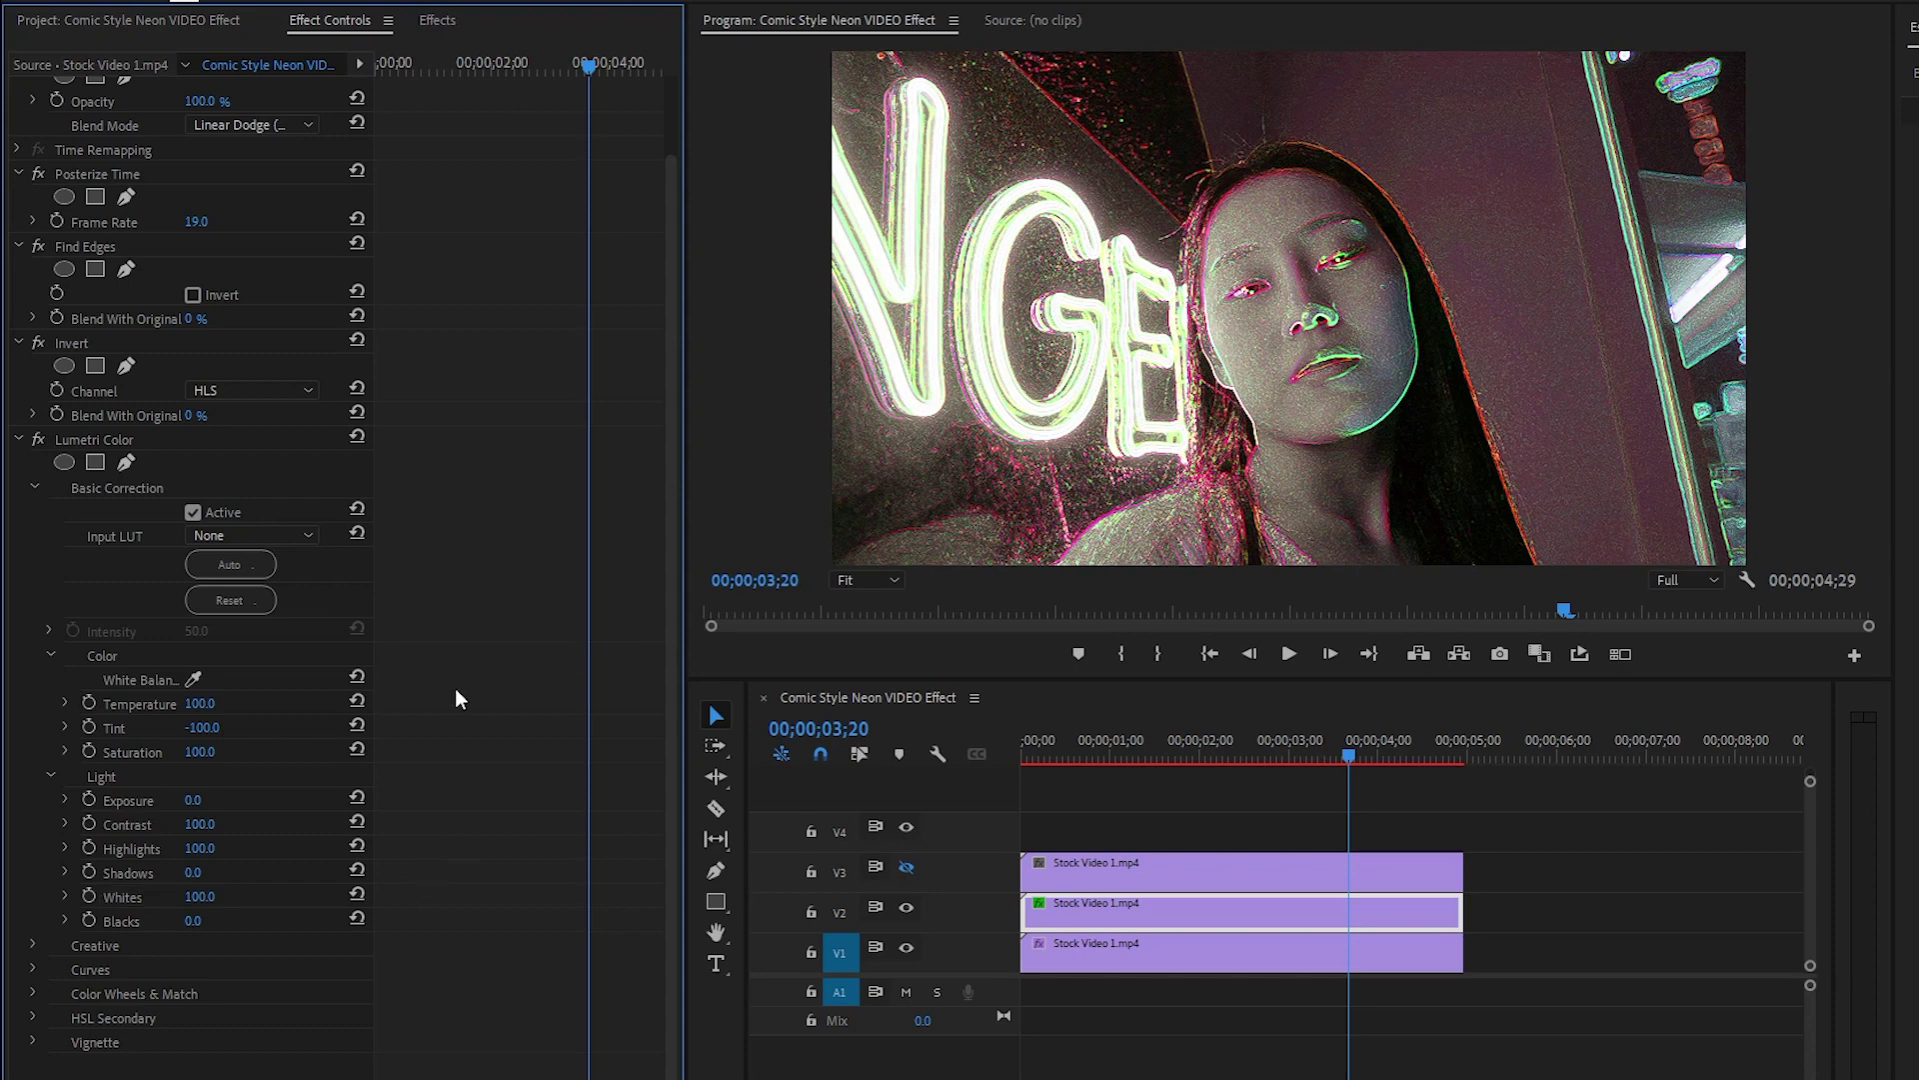
{"action": "left_click", "coordinate": [34, 489]}
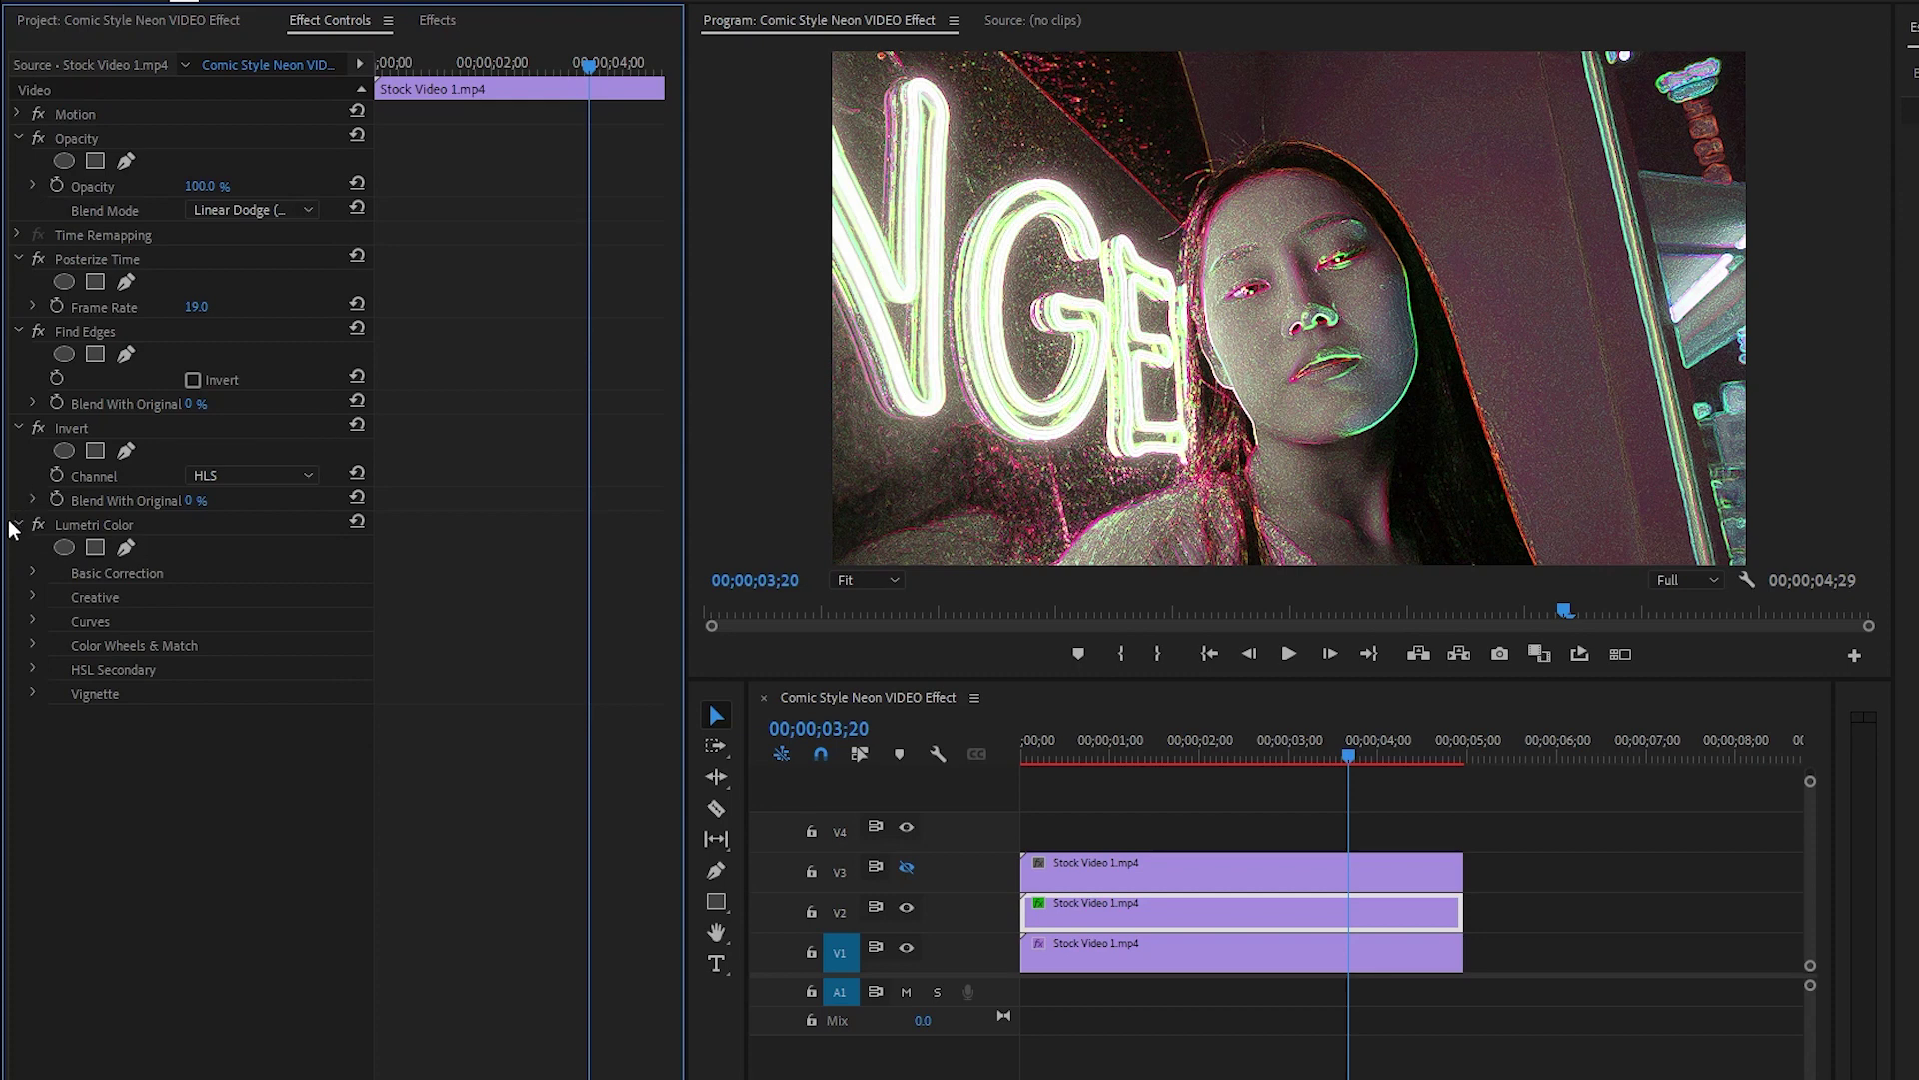
Add Directional Blur to the middle V2 clip
{"action": "left_click", "coordinate": [18, 525]}
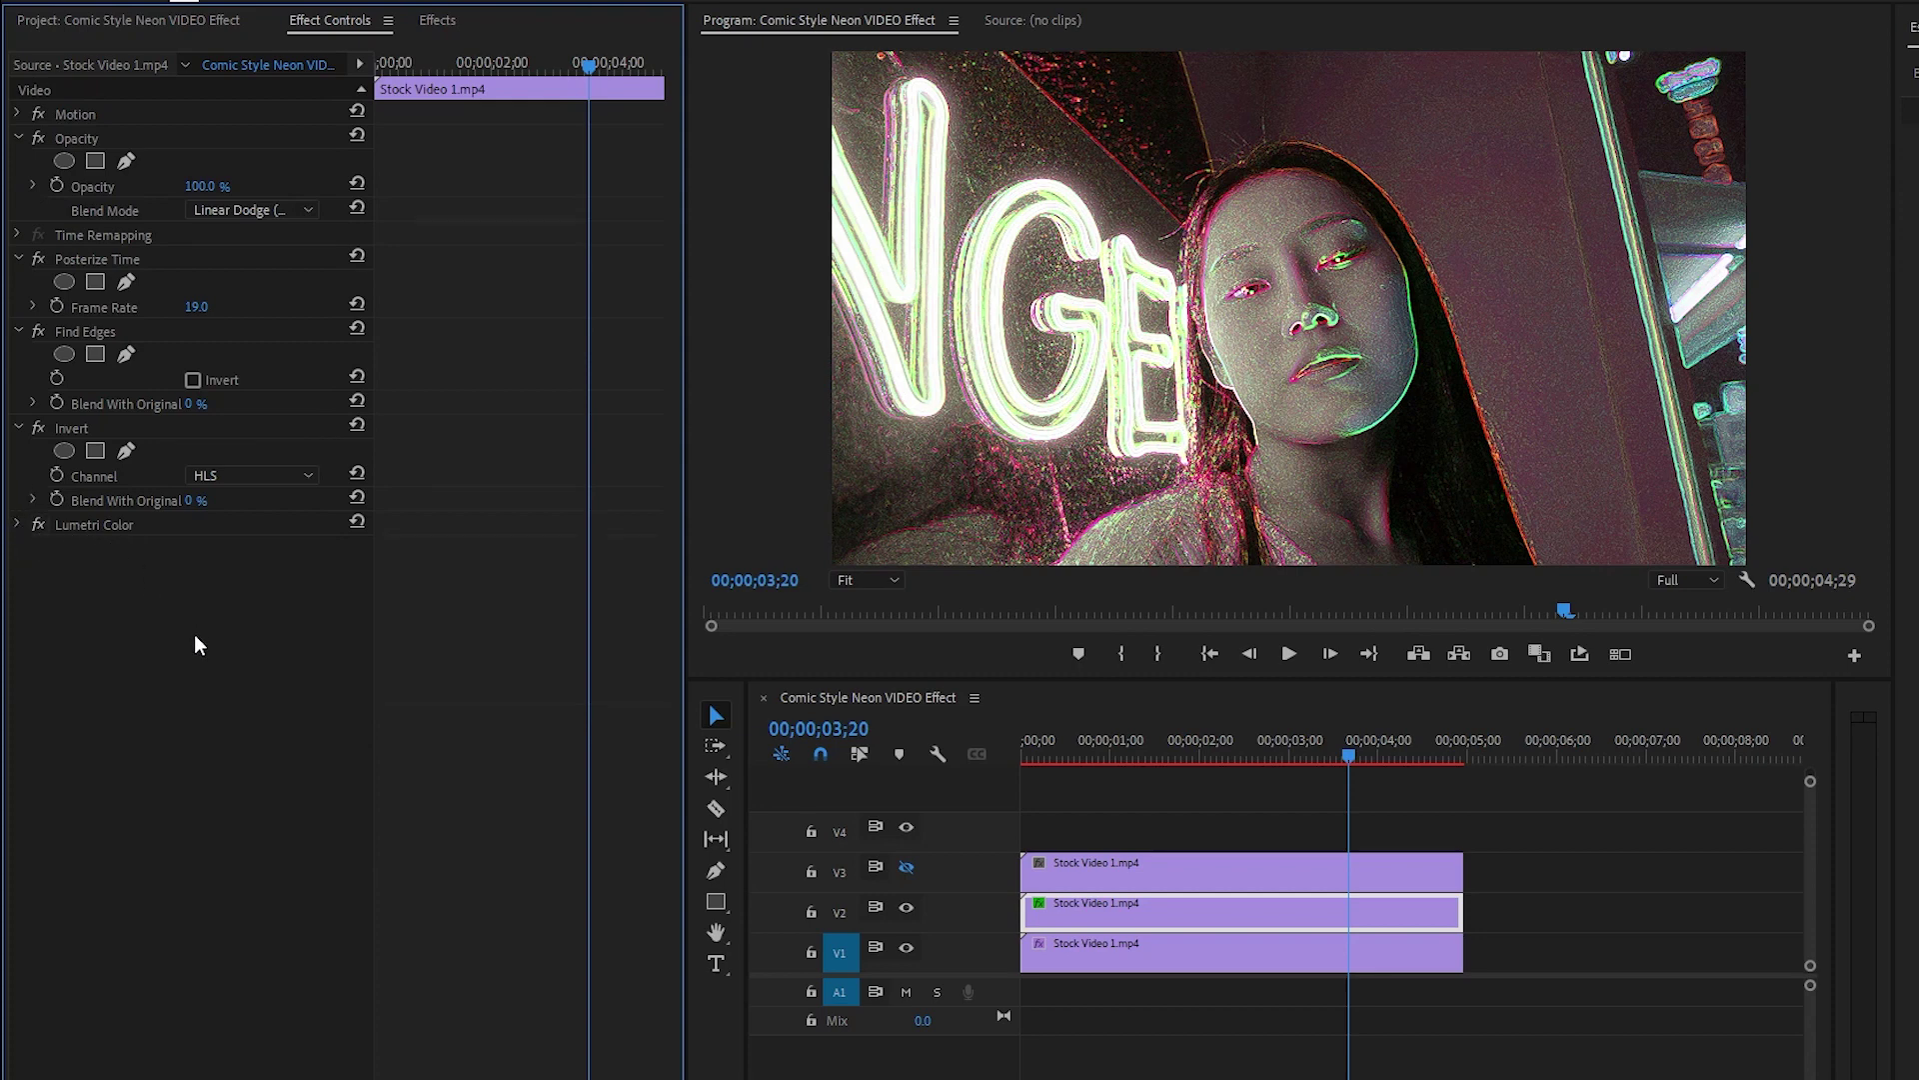
{"action": "left_click", "coordinate": [437, 20]}
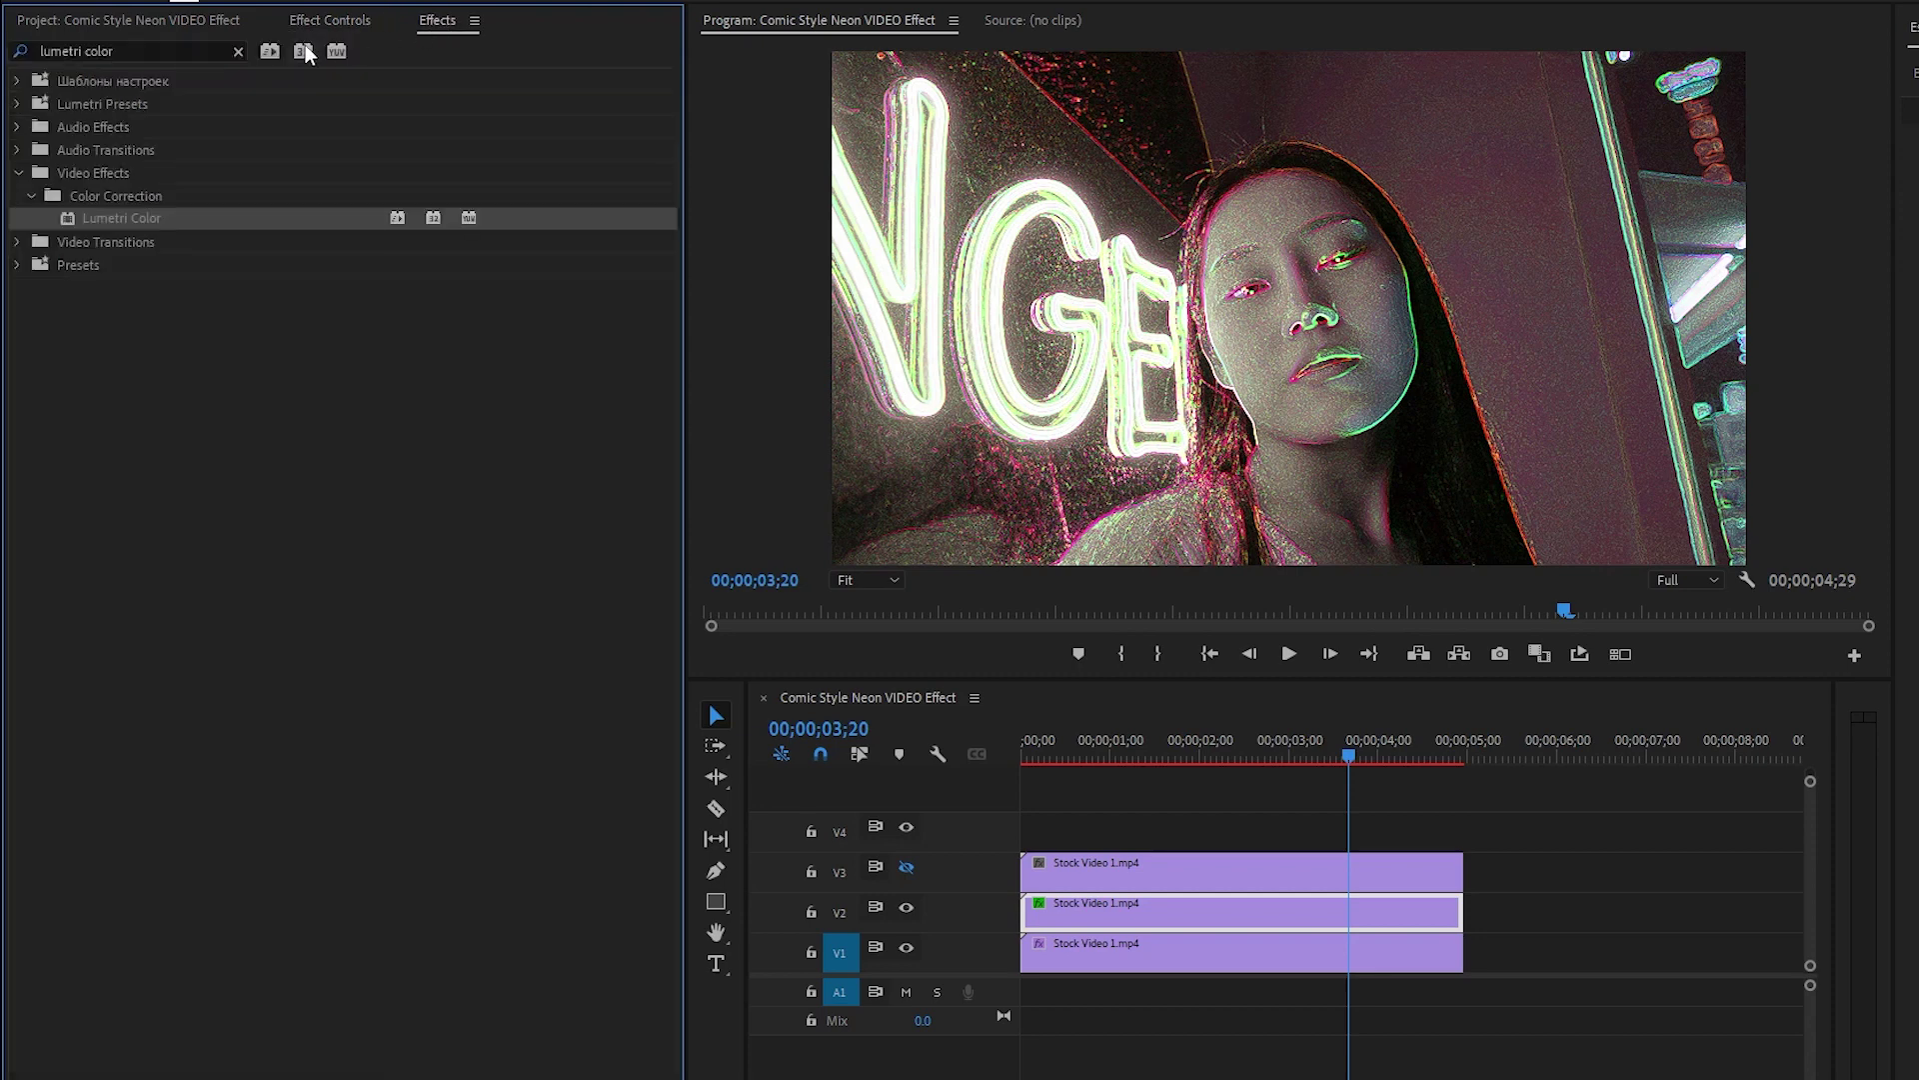
{"action": "left_click", "coordinate": [237, 51]}
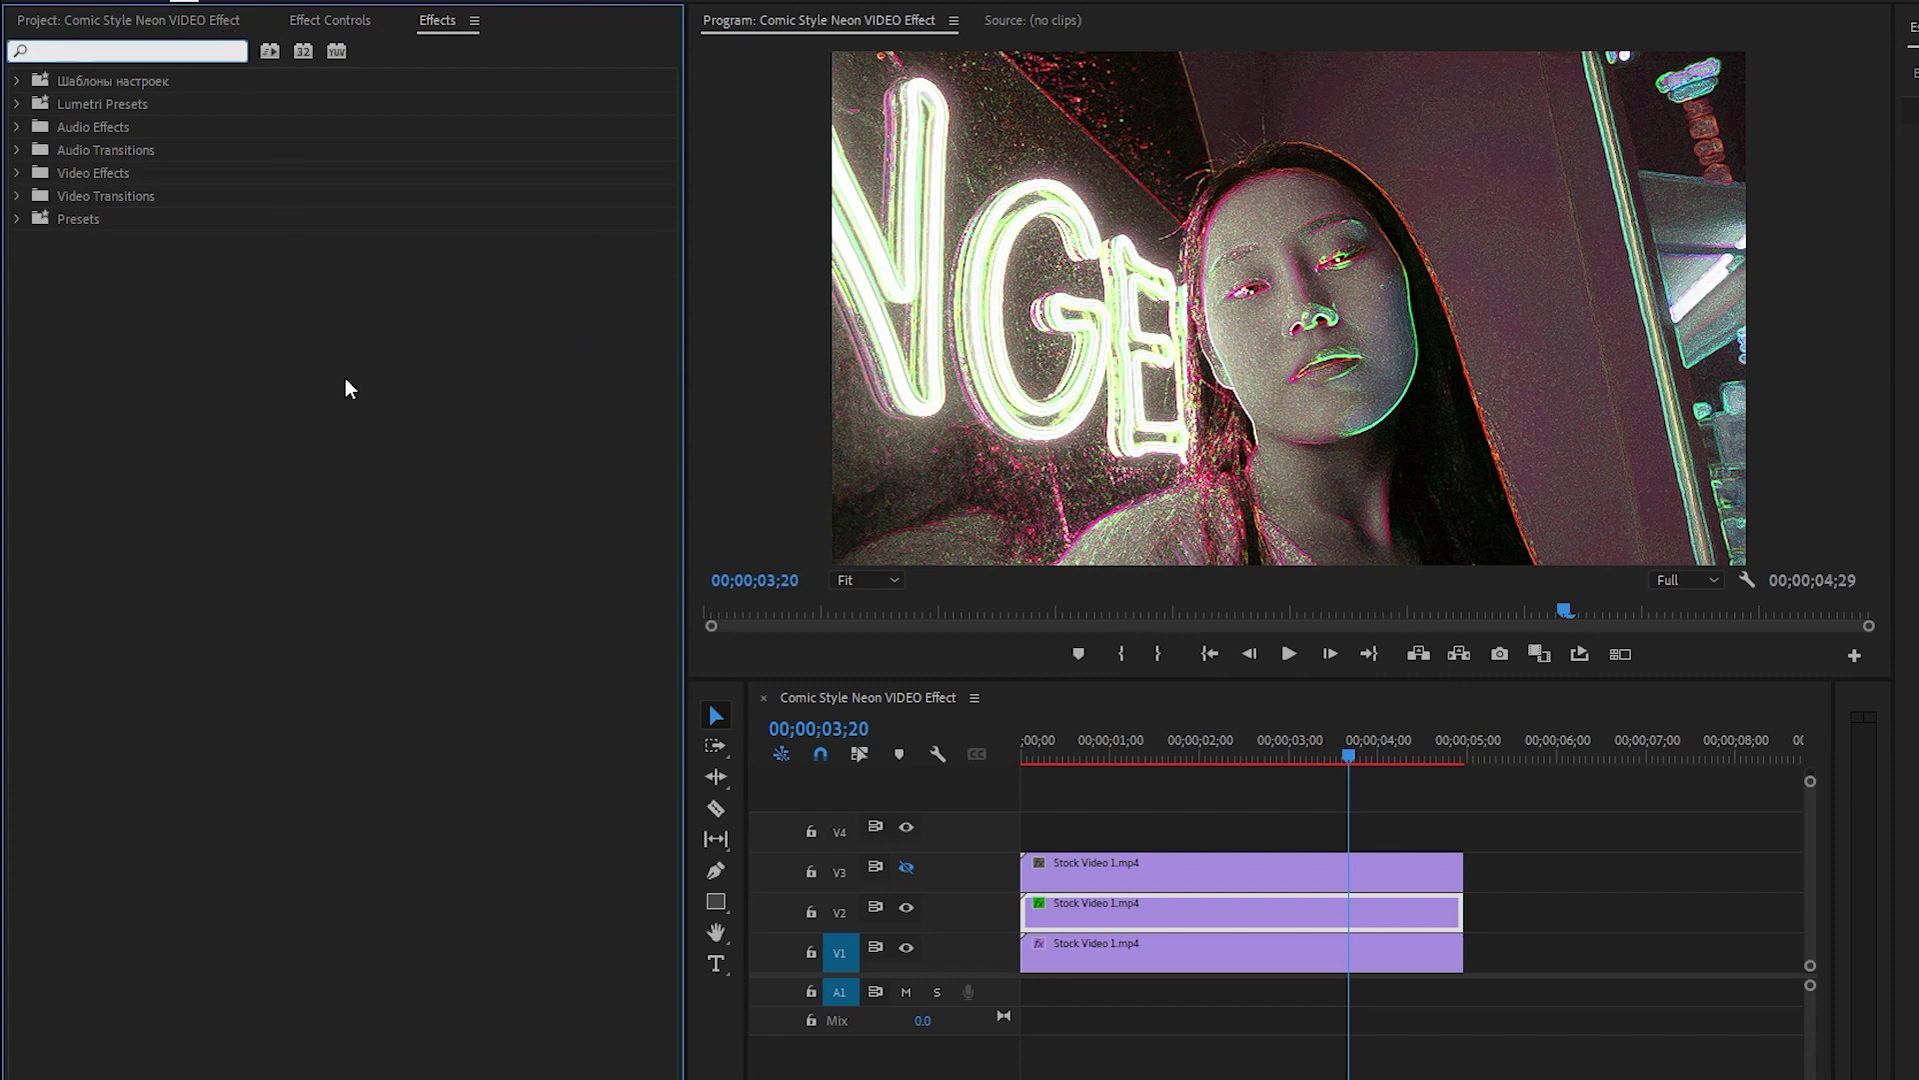
{"action": "type", "text": "direct"}
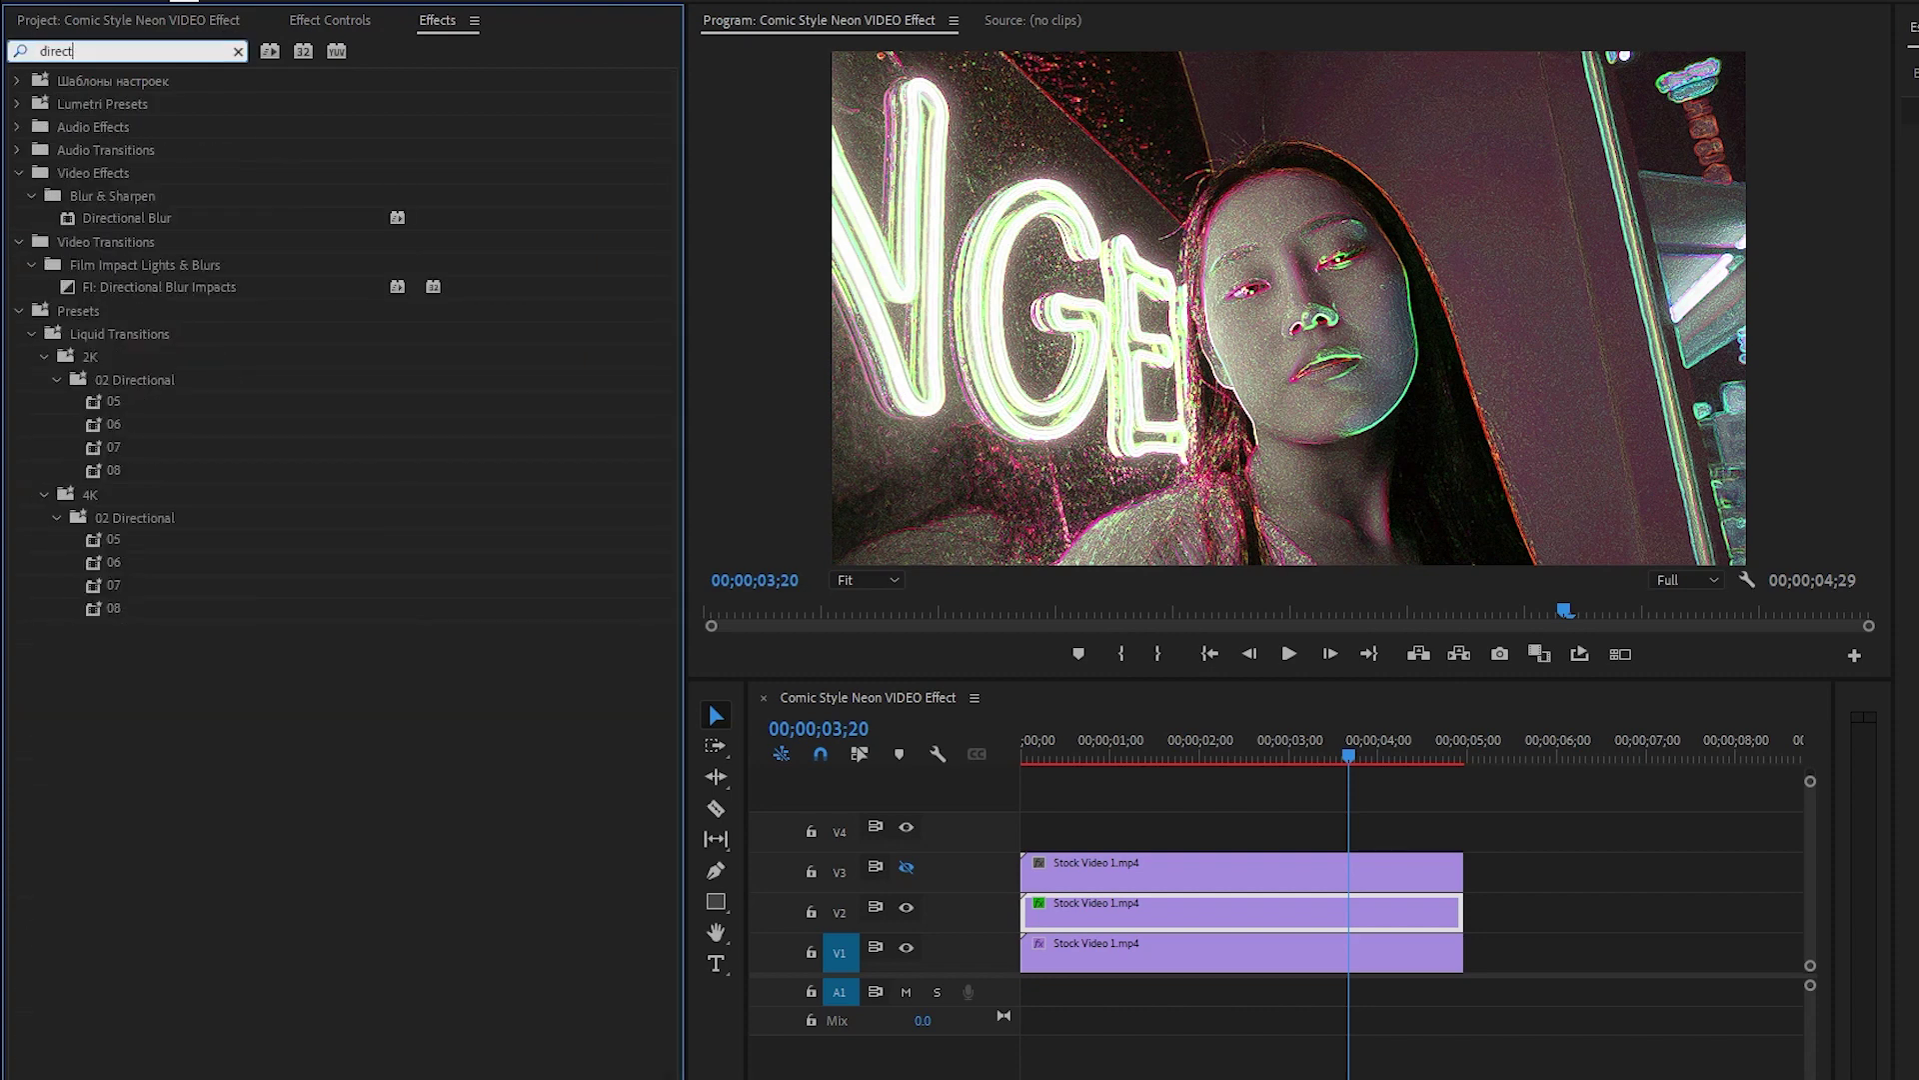
{"action": "left_click_drag", "start_coordinate": [142, 222], "coordinate": [1130, 900]}
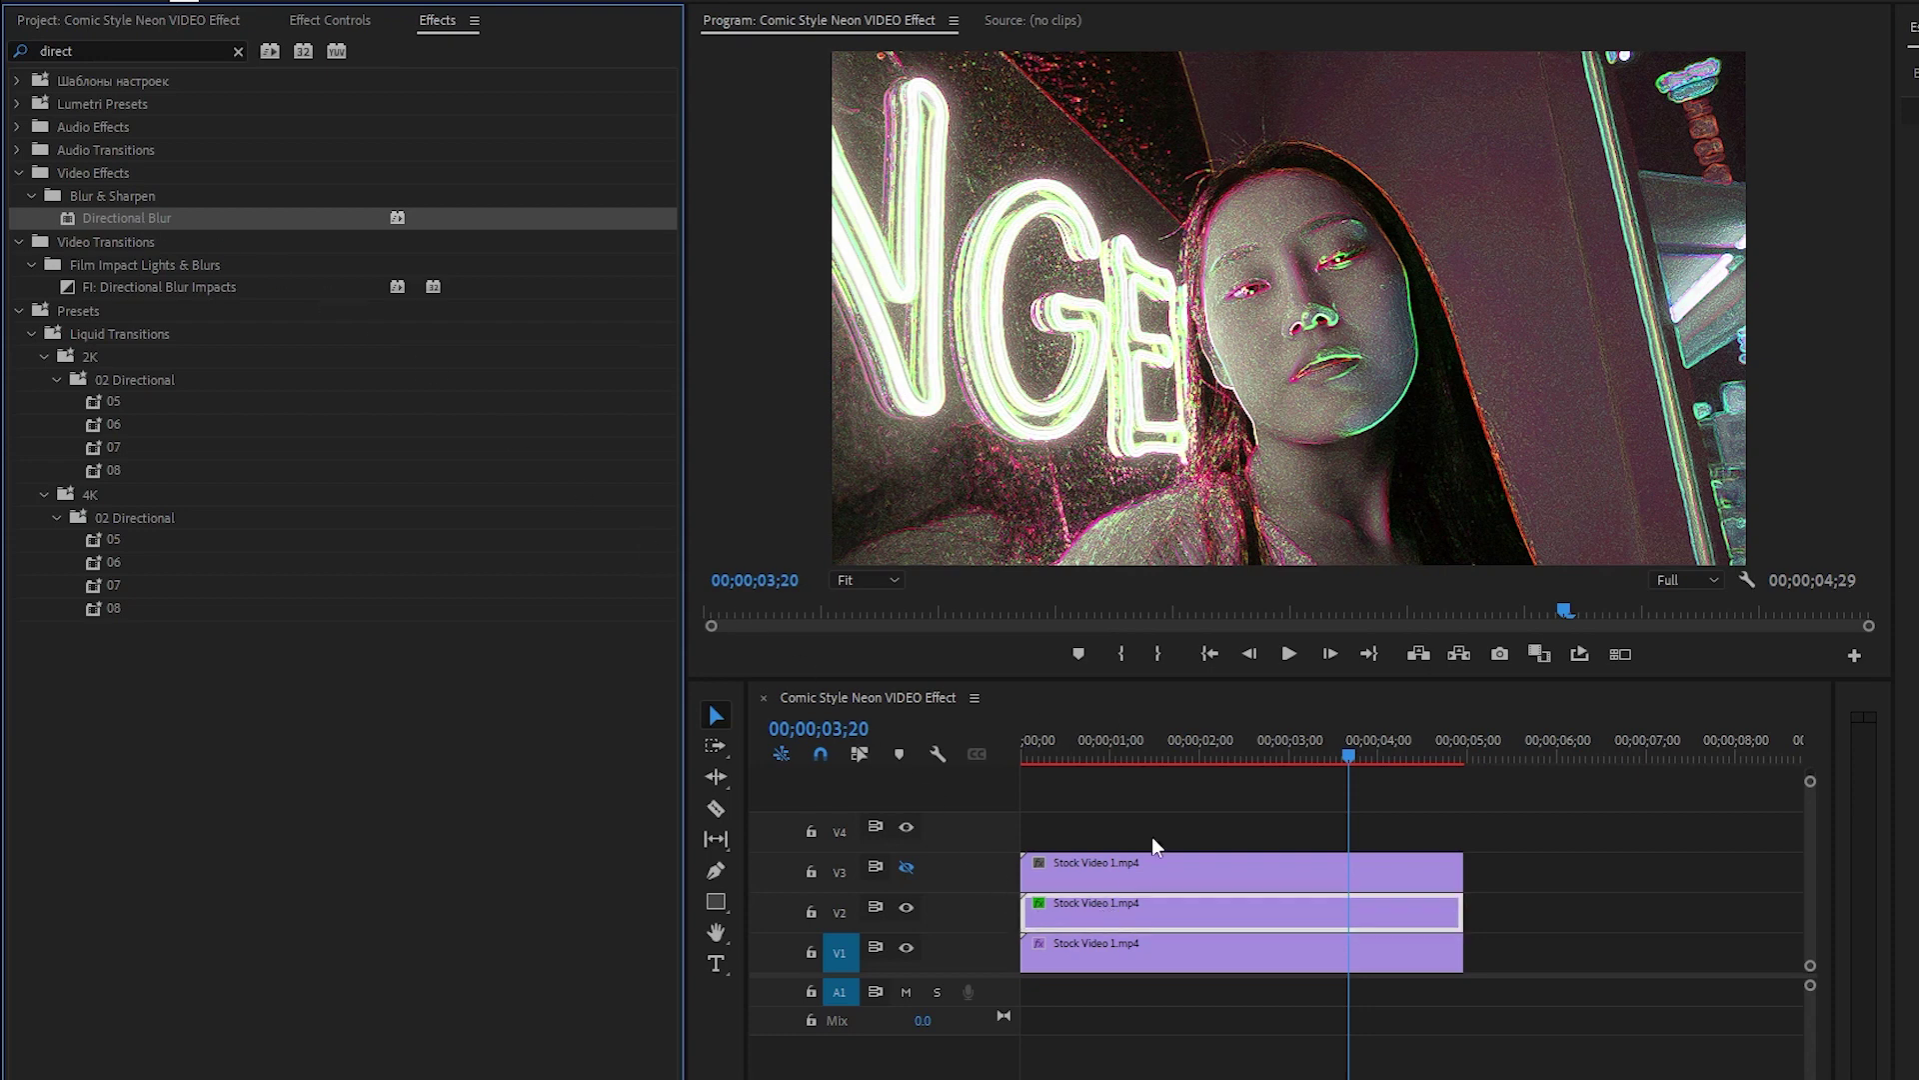
Set the Directional Blur direction to 270° and return the playhead to the clip start
{"action": "left_click", "coordinate": [359, 20]}
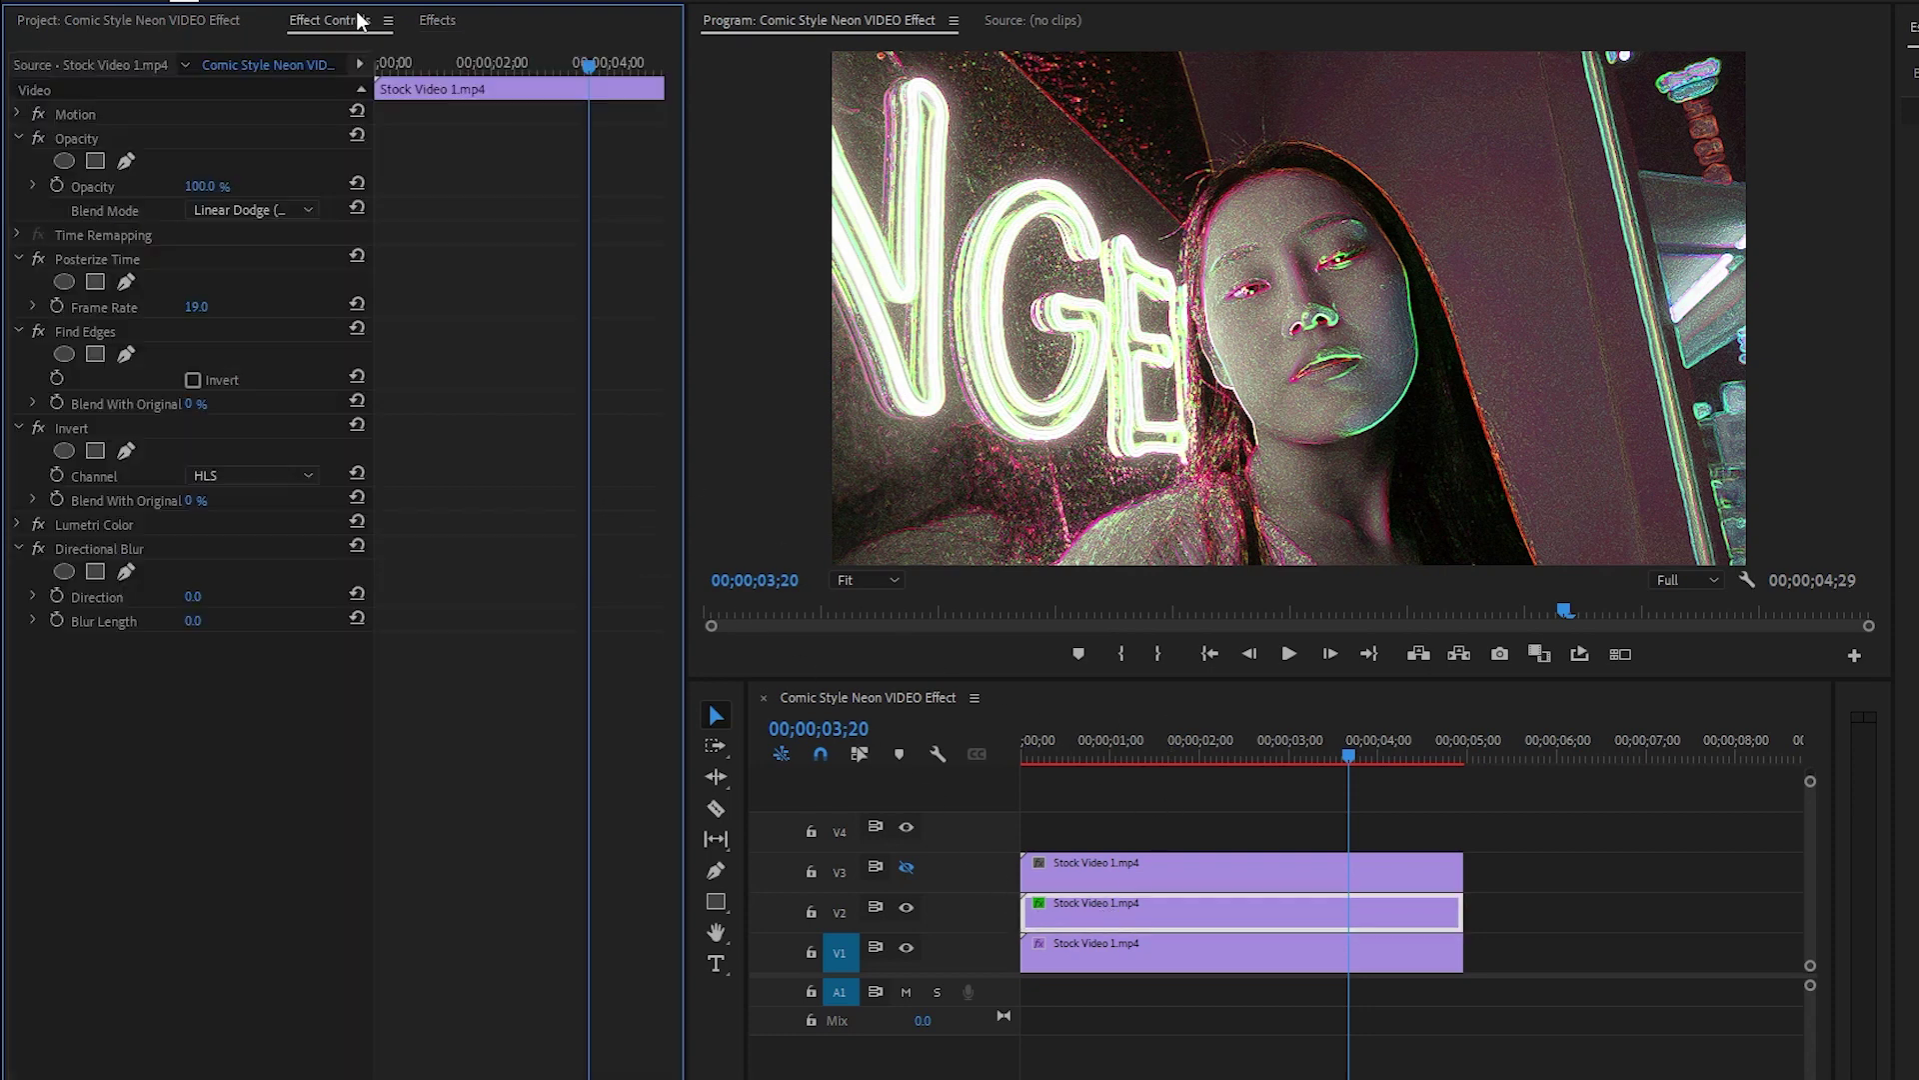
{"action": "left_click", "coordinate": [148, 557]}
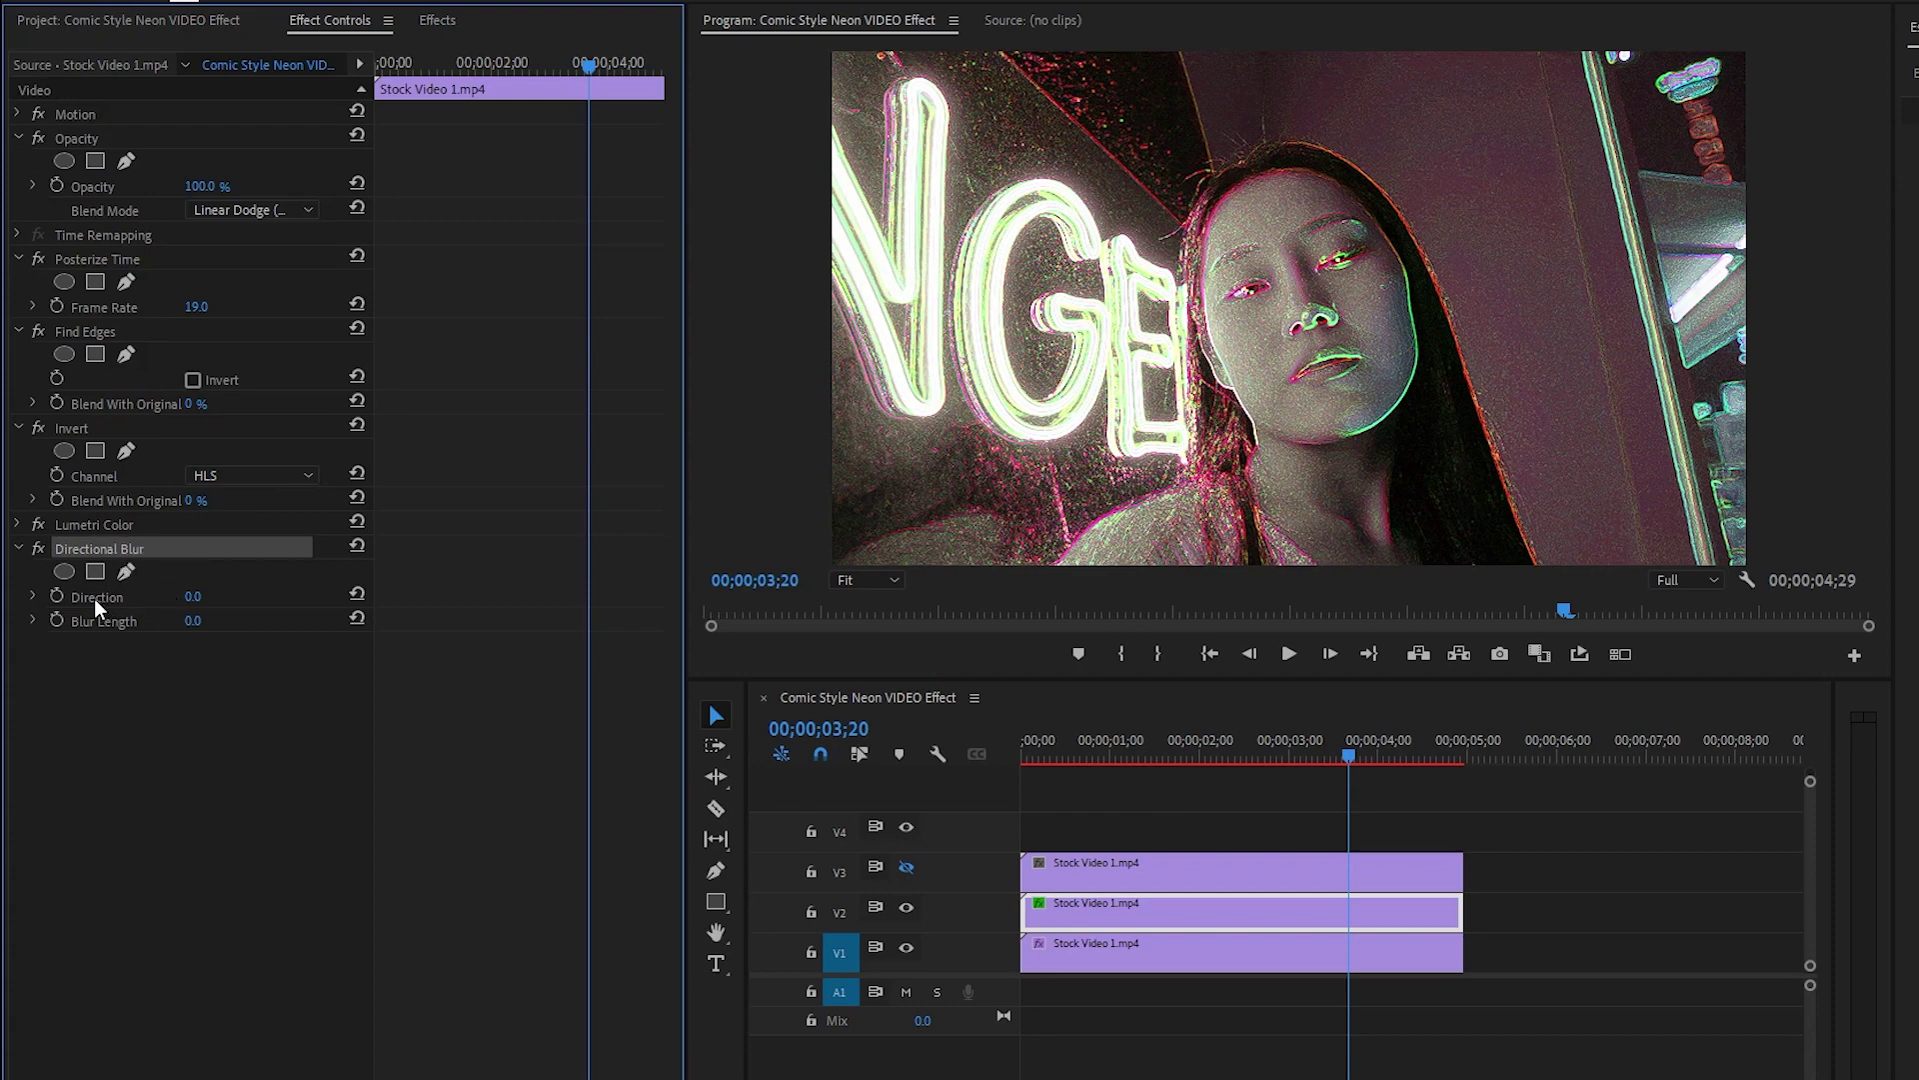
{"action": "left_click", "coordinate": [192, 596]}
{"action": "type", "text": "270"}
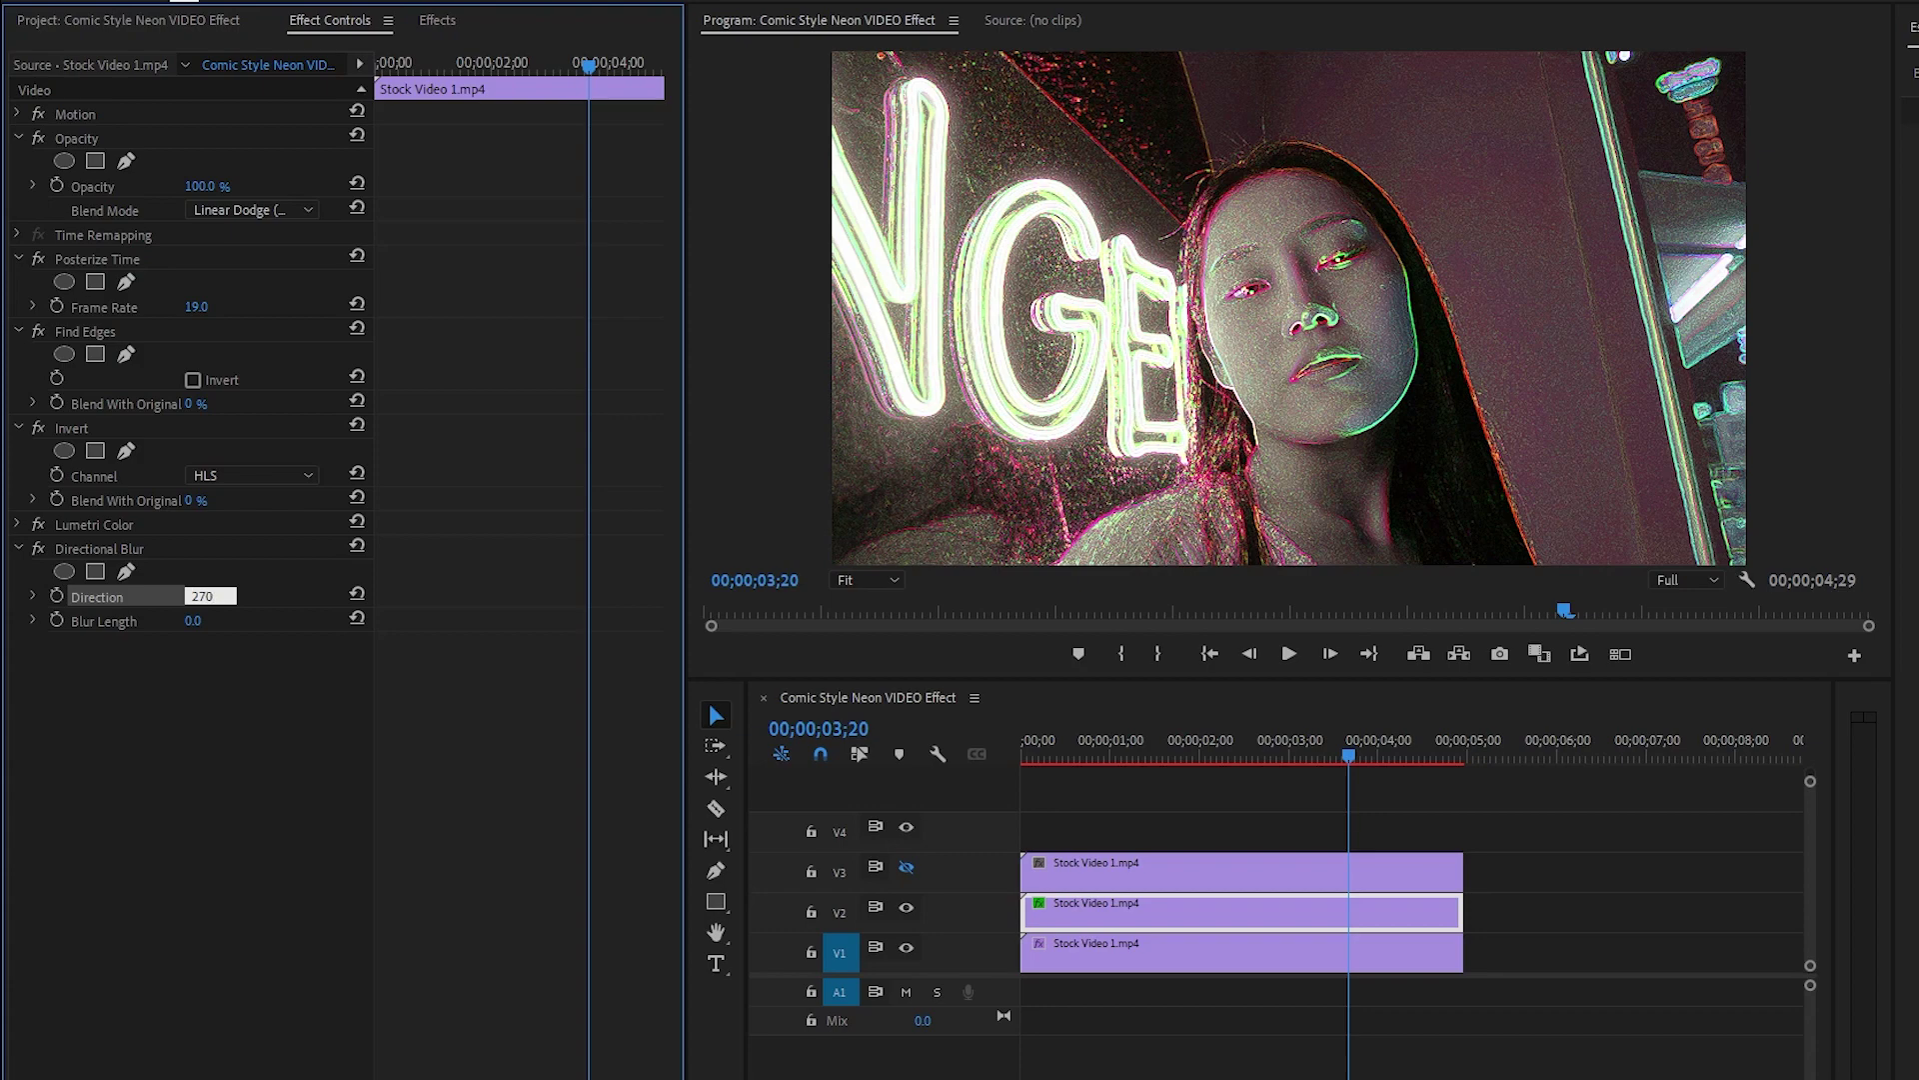
{"action": "key", "text": "Return"}
{"action": "left_click_drag", "start_coordinate": [594, 69], "coordinate": [378, 64]}
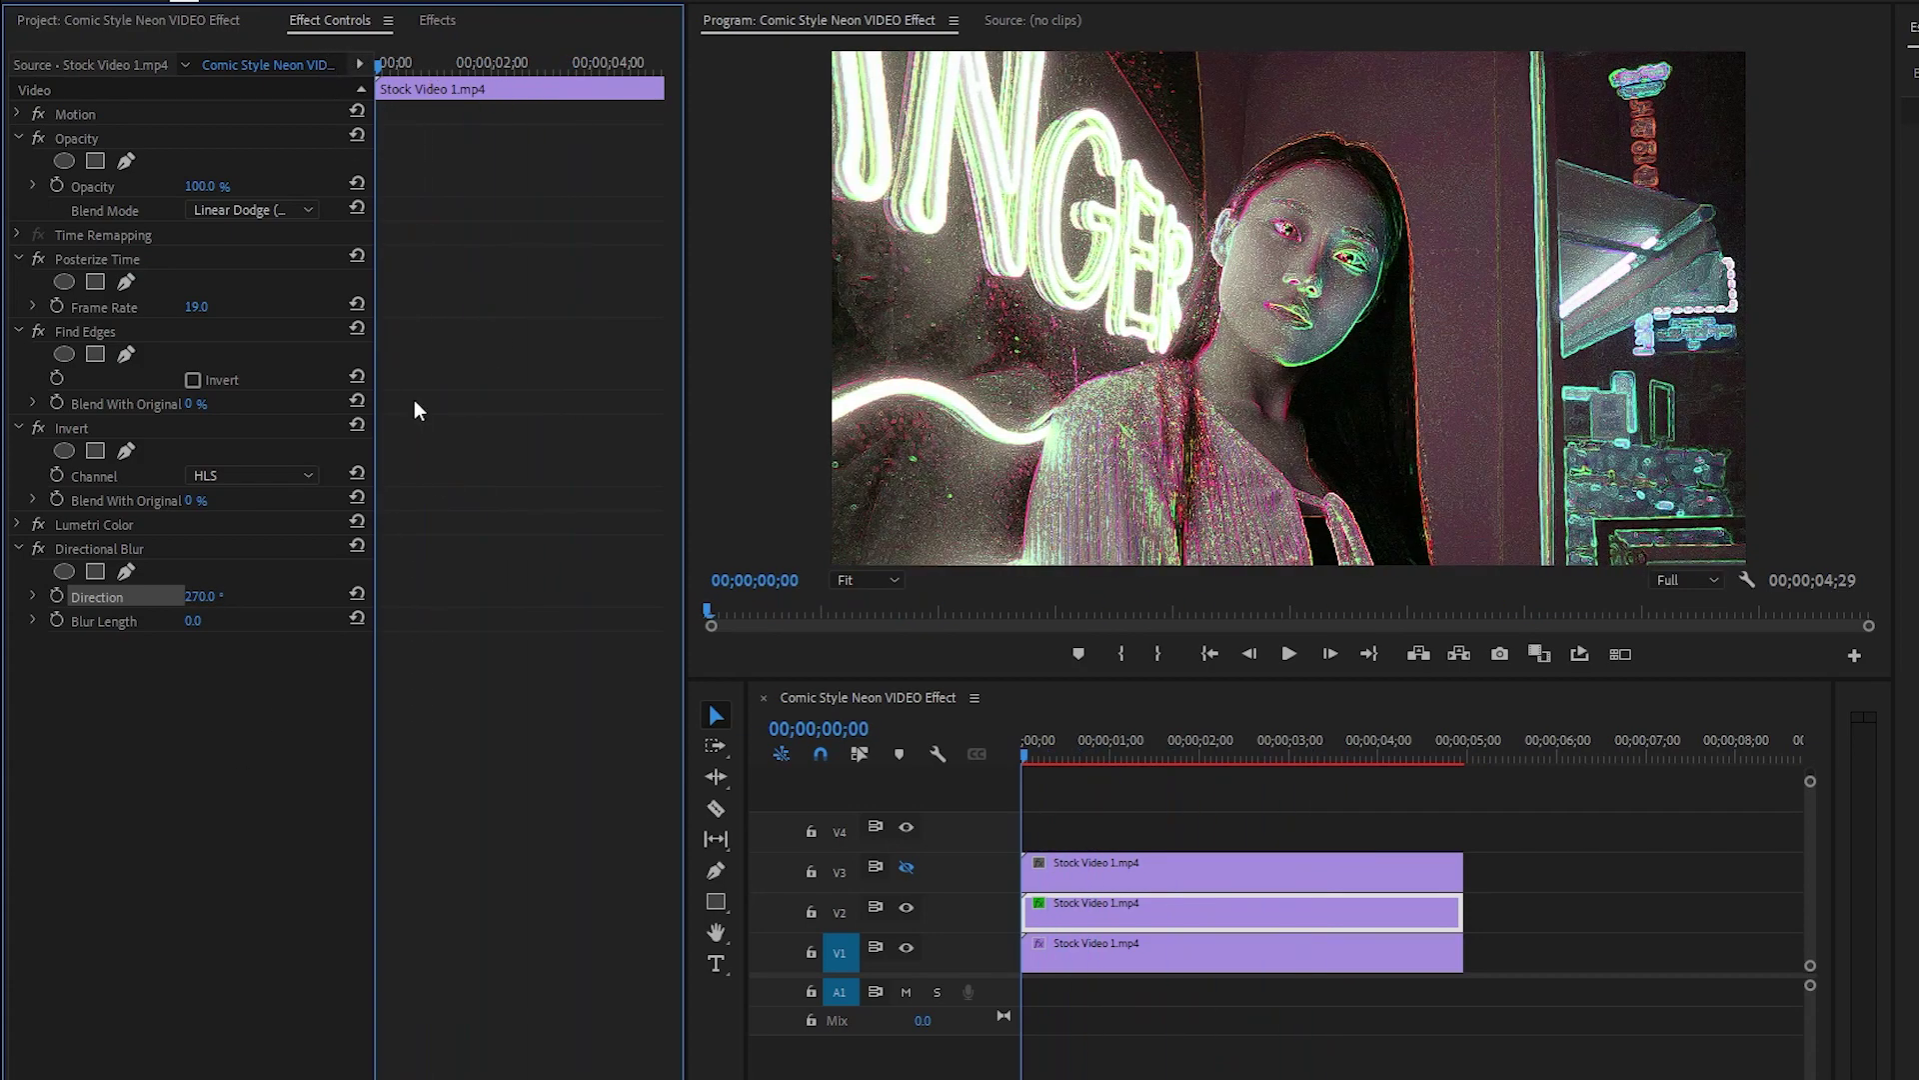
Keyframe Blur Length at 44 on the clip's first frame
{"action": "left_click", "coordinate": [58, 621]}
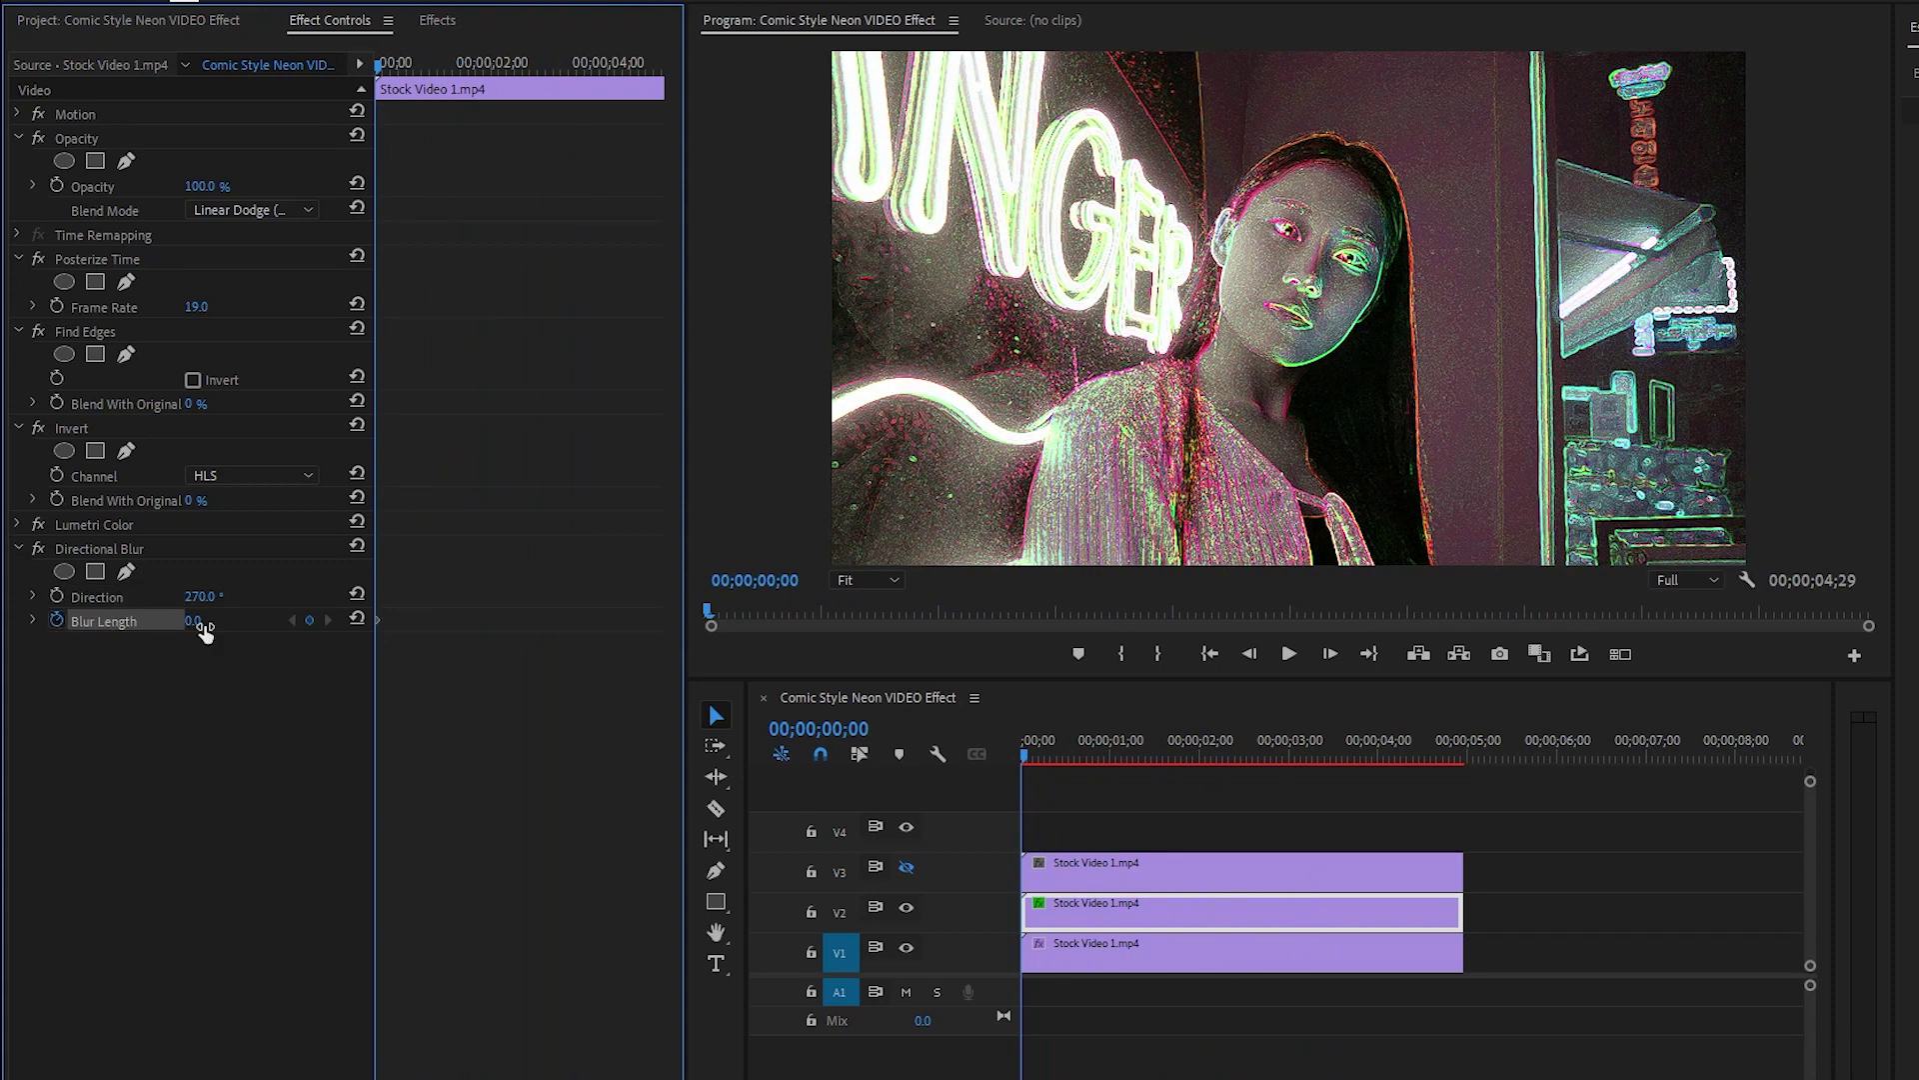
{"action": "left_click", "coordinate": [196, 621]}
{"action": "type", "text": "44"}
{"action": "key", "text": "Return"}
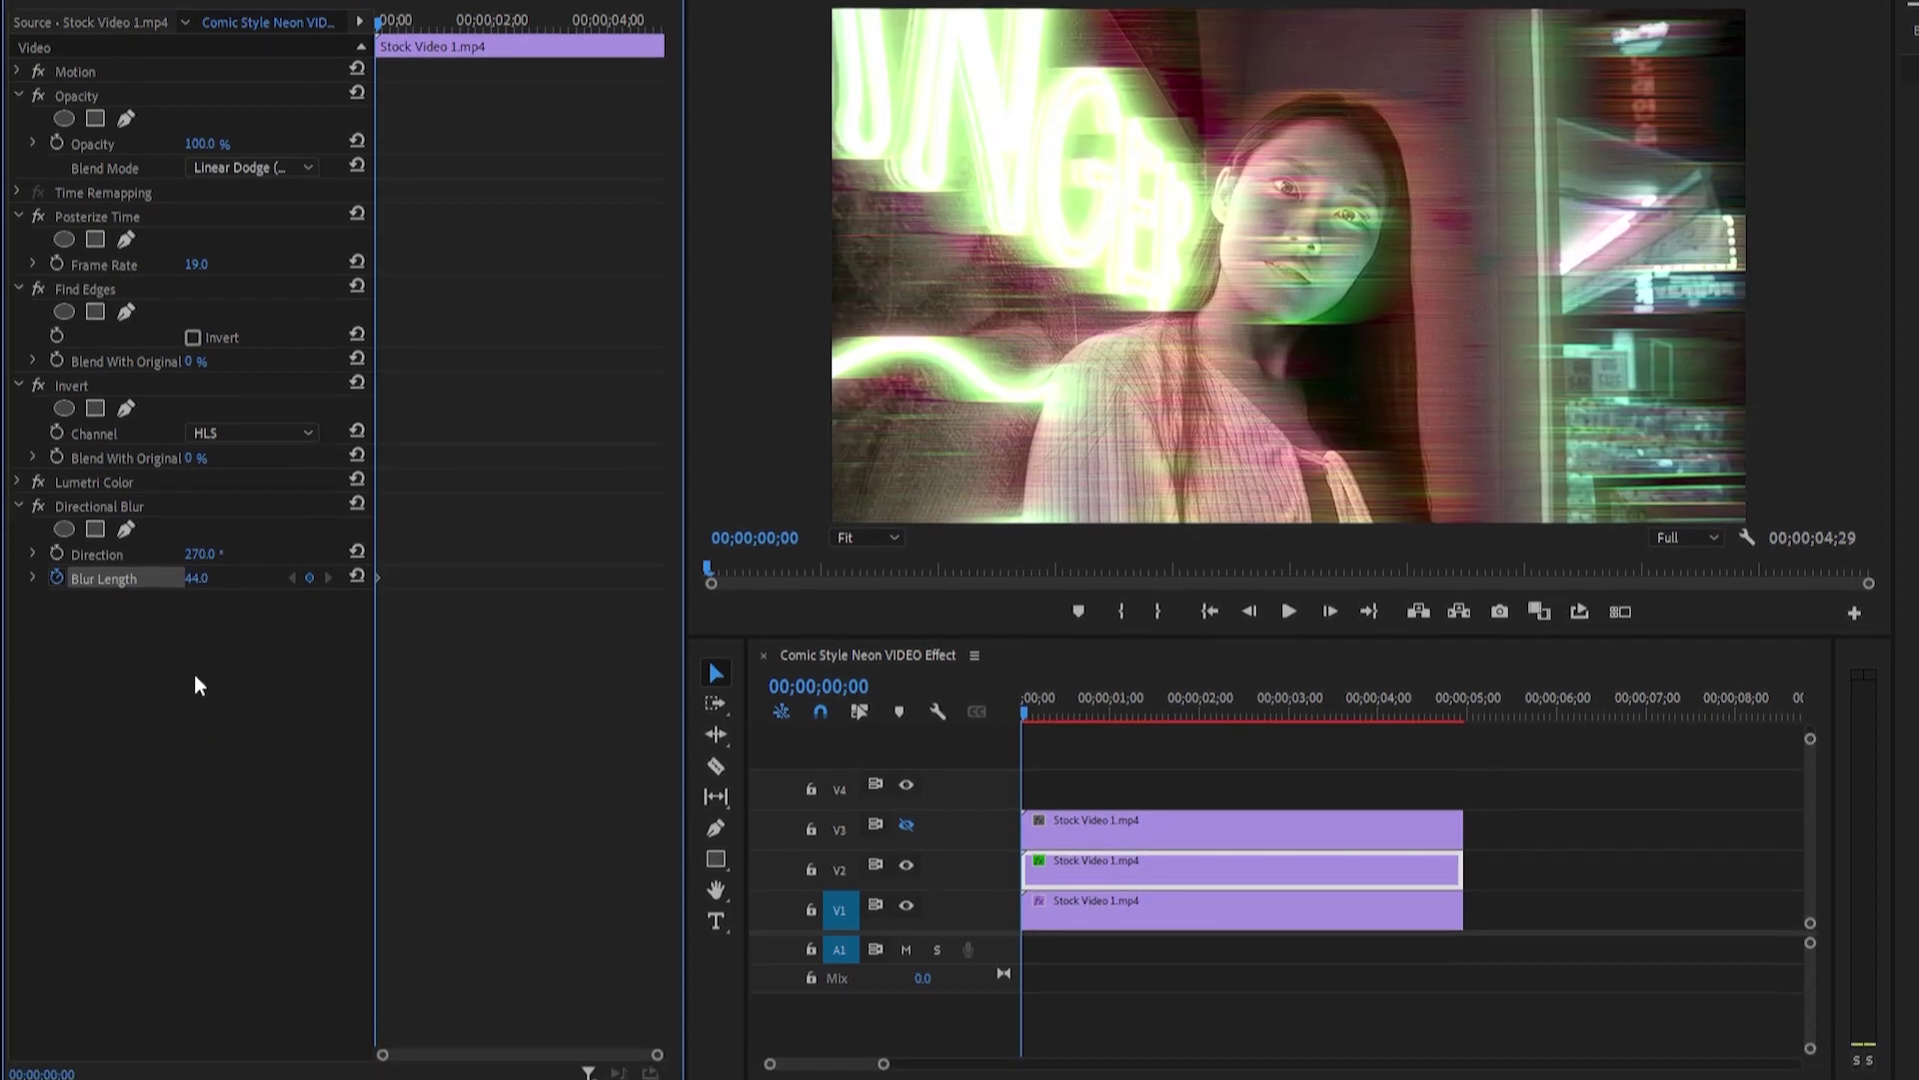
Five frames later, add a Blur Length keyframe of 50 and select it
{"action": "left_click_drag", "start_coordinate": [660, 1032], "coordinate": [547, 1004]}
{"action": "key", "text": "space"}
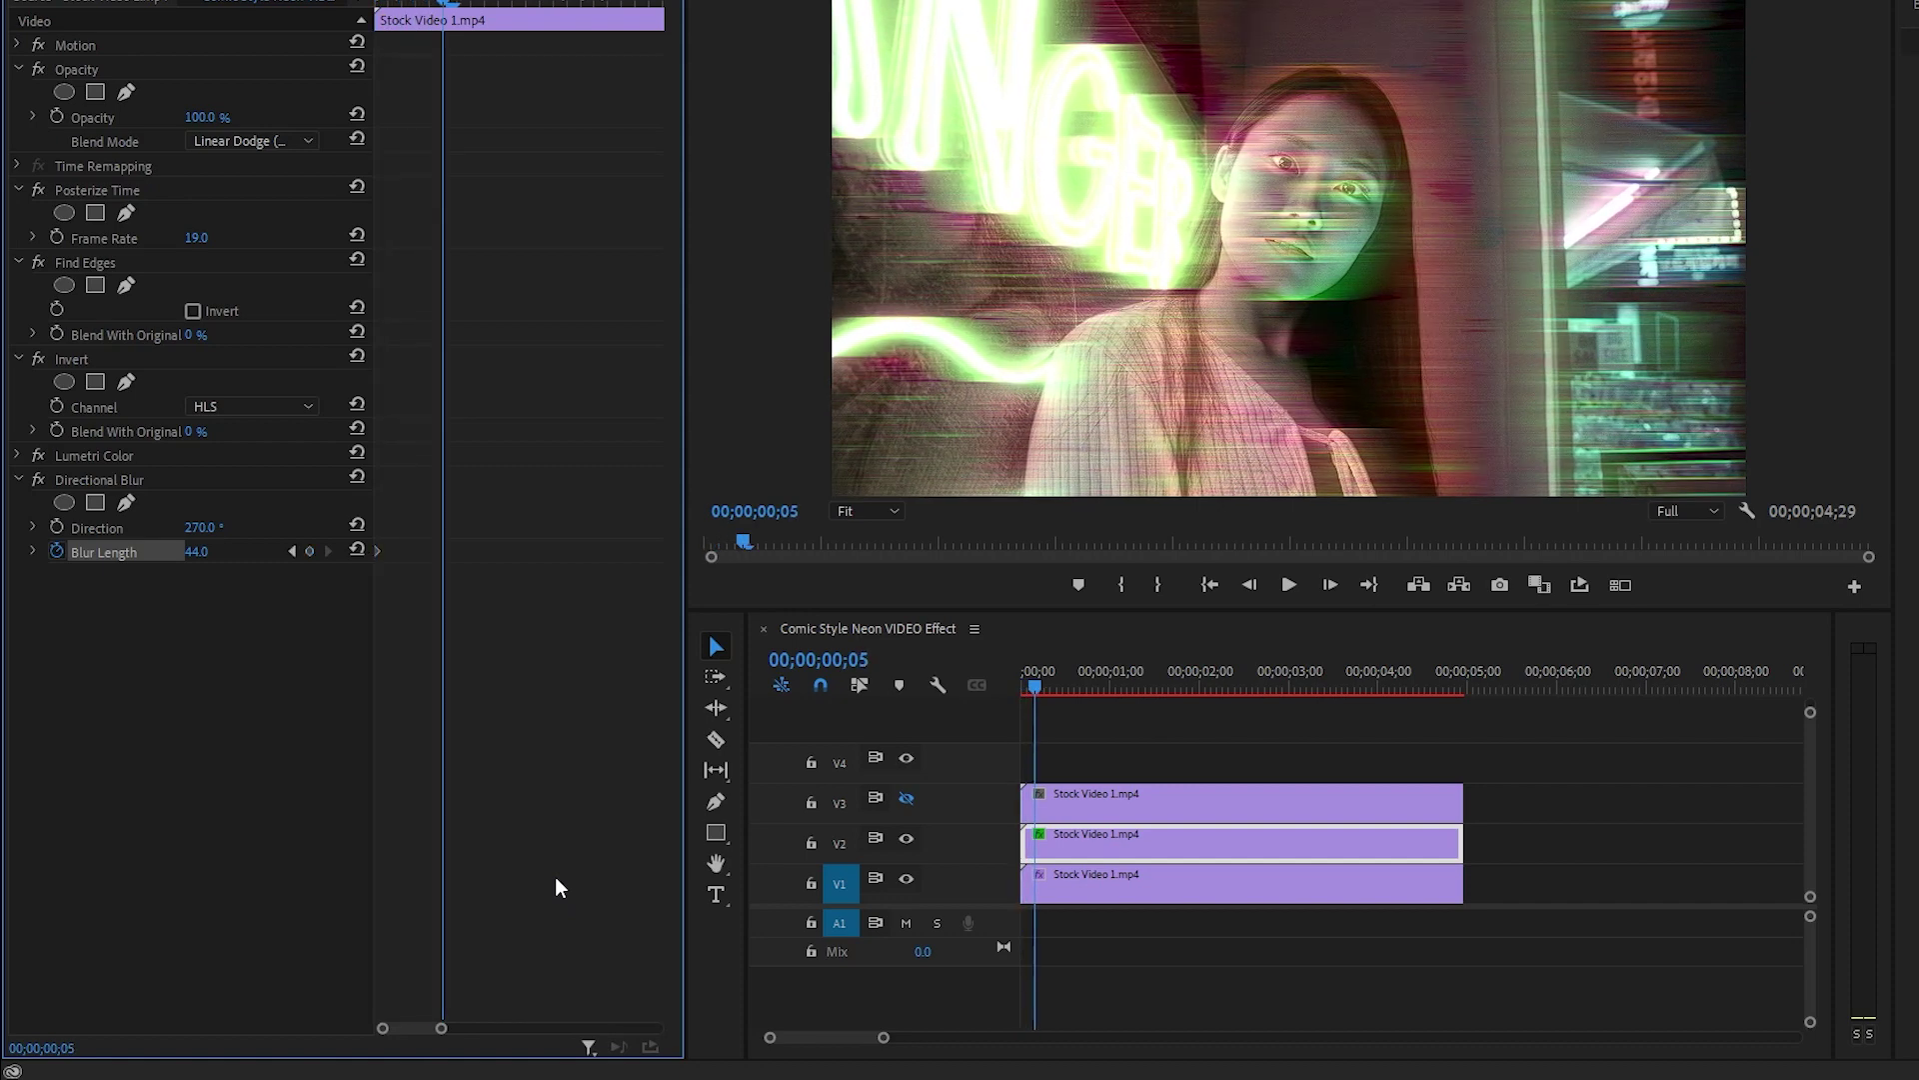
{"action": "left_click", "coordinate": [214, 548]}
{"action": "type", "text": "50"}
{"action": "key", "text": "Return"}
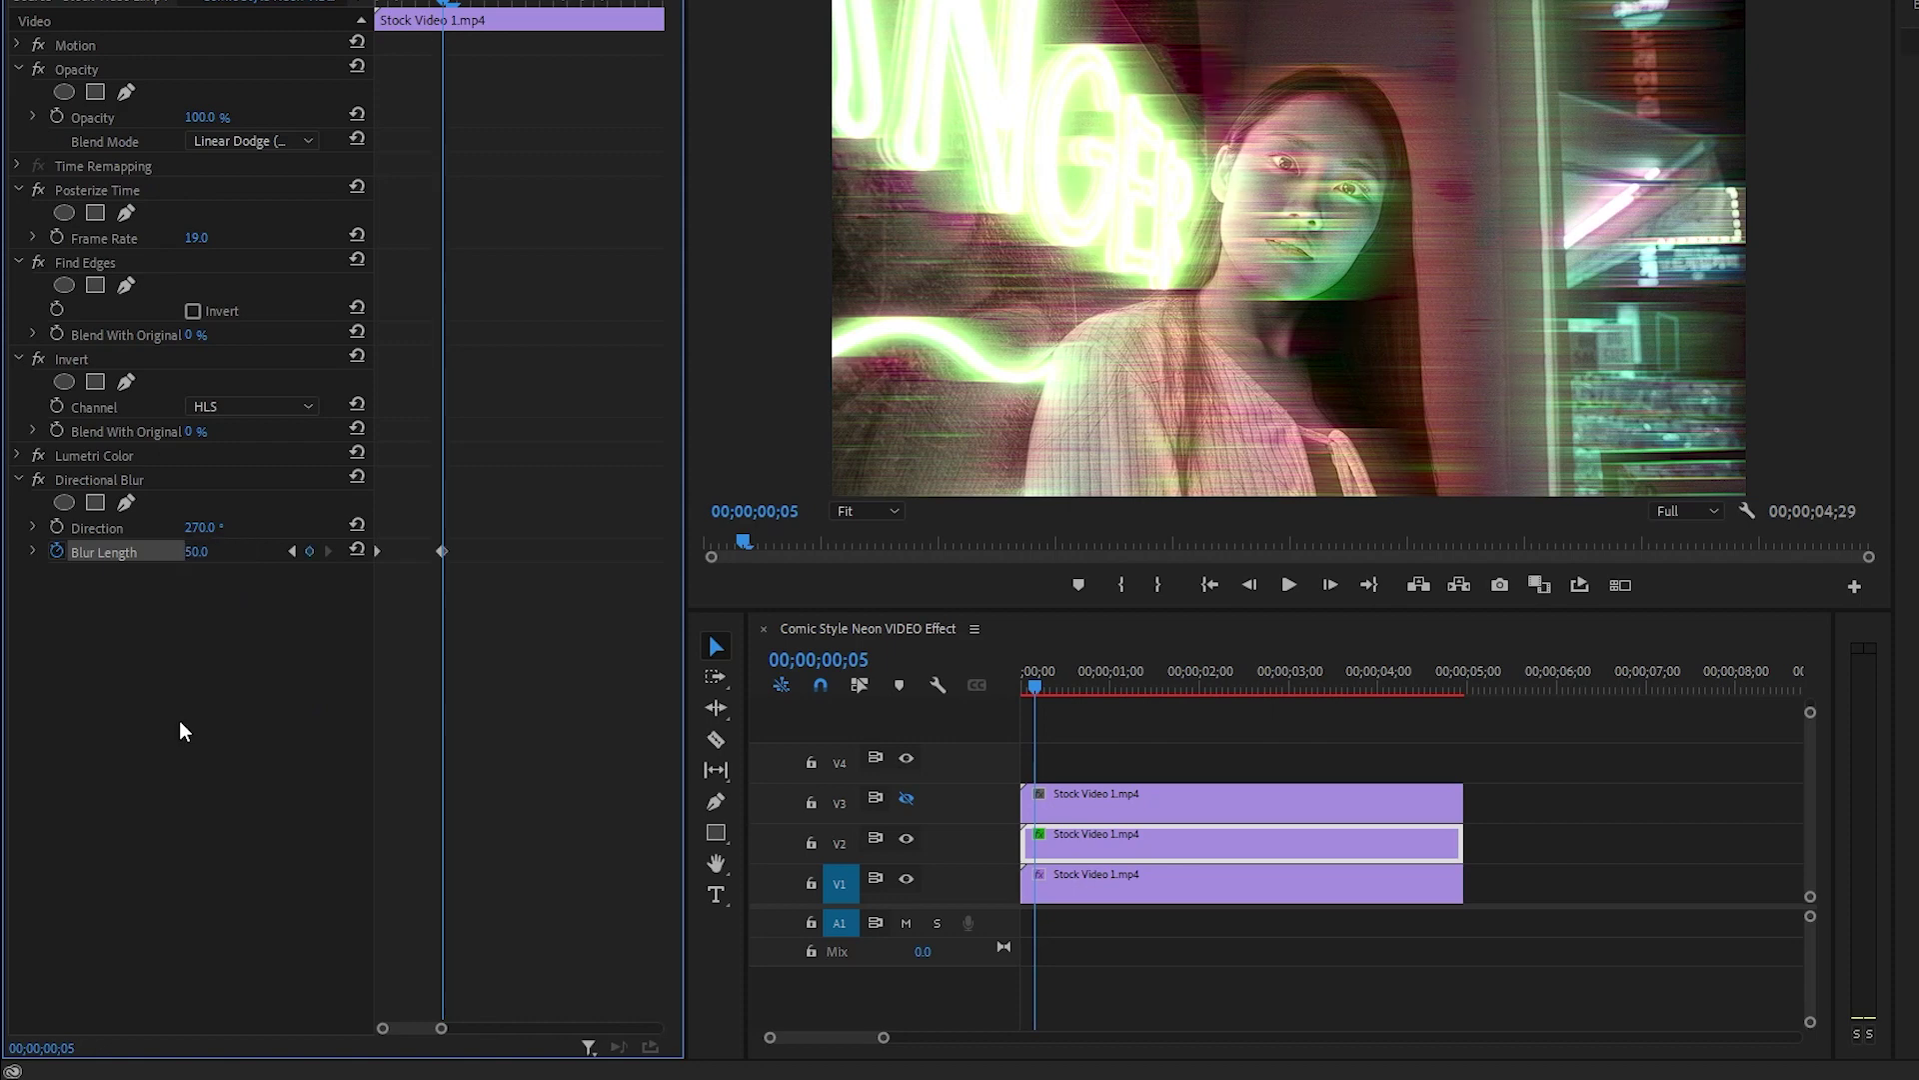
{"action": "left_click_drag", "start_coordinate": [506, 516], "coordinate": [330, 608]}
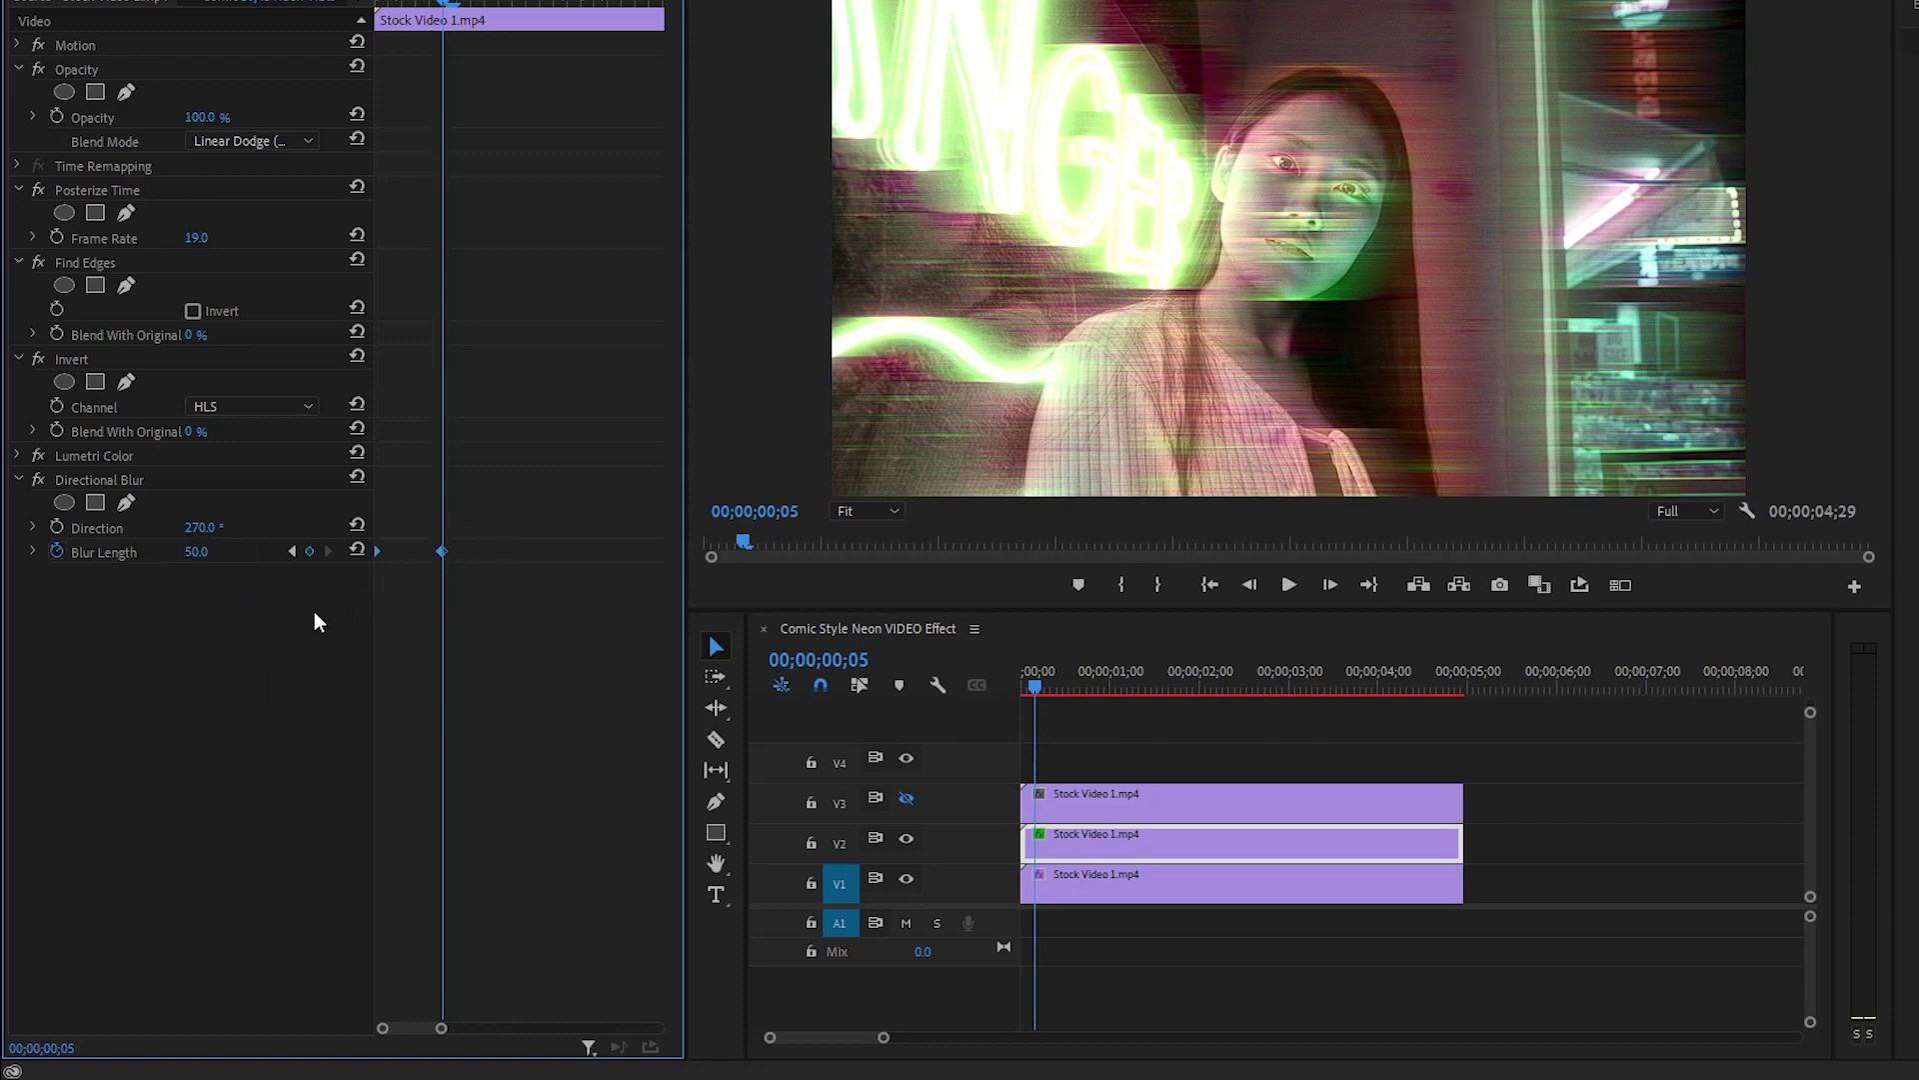
Give the Blur Length 50 keyframe Auto Bezier interpolation and copy it
{"action": "right_click", "coordinate": [441, 551]}
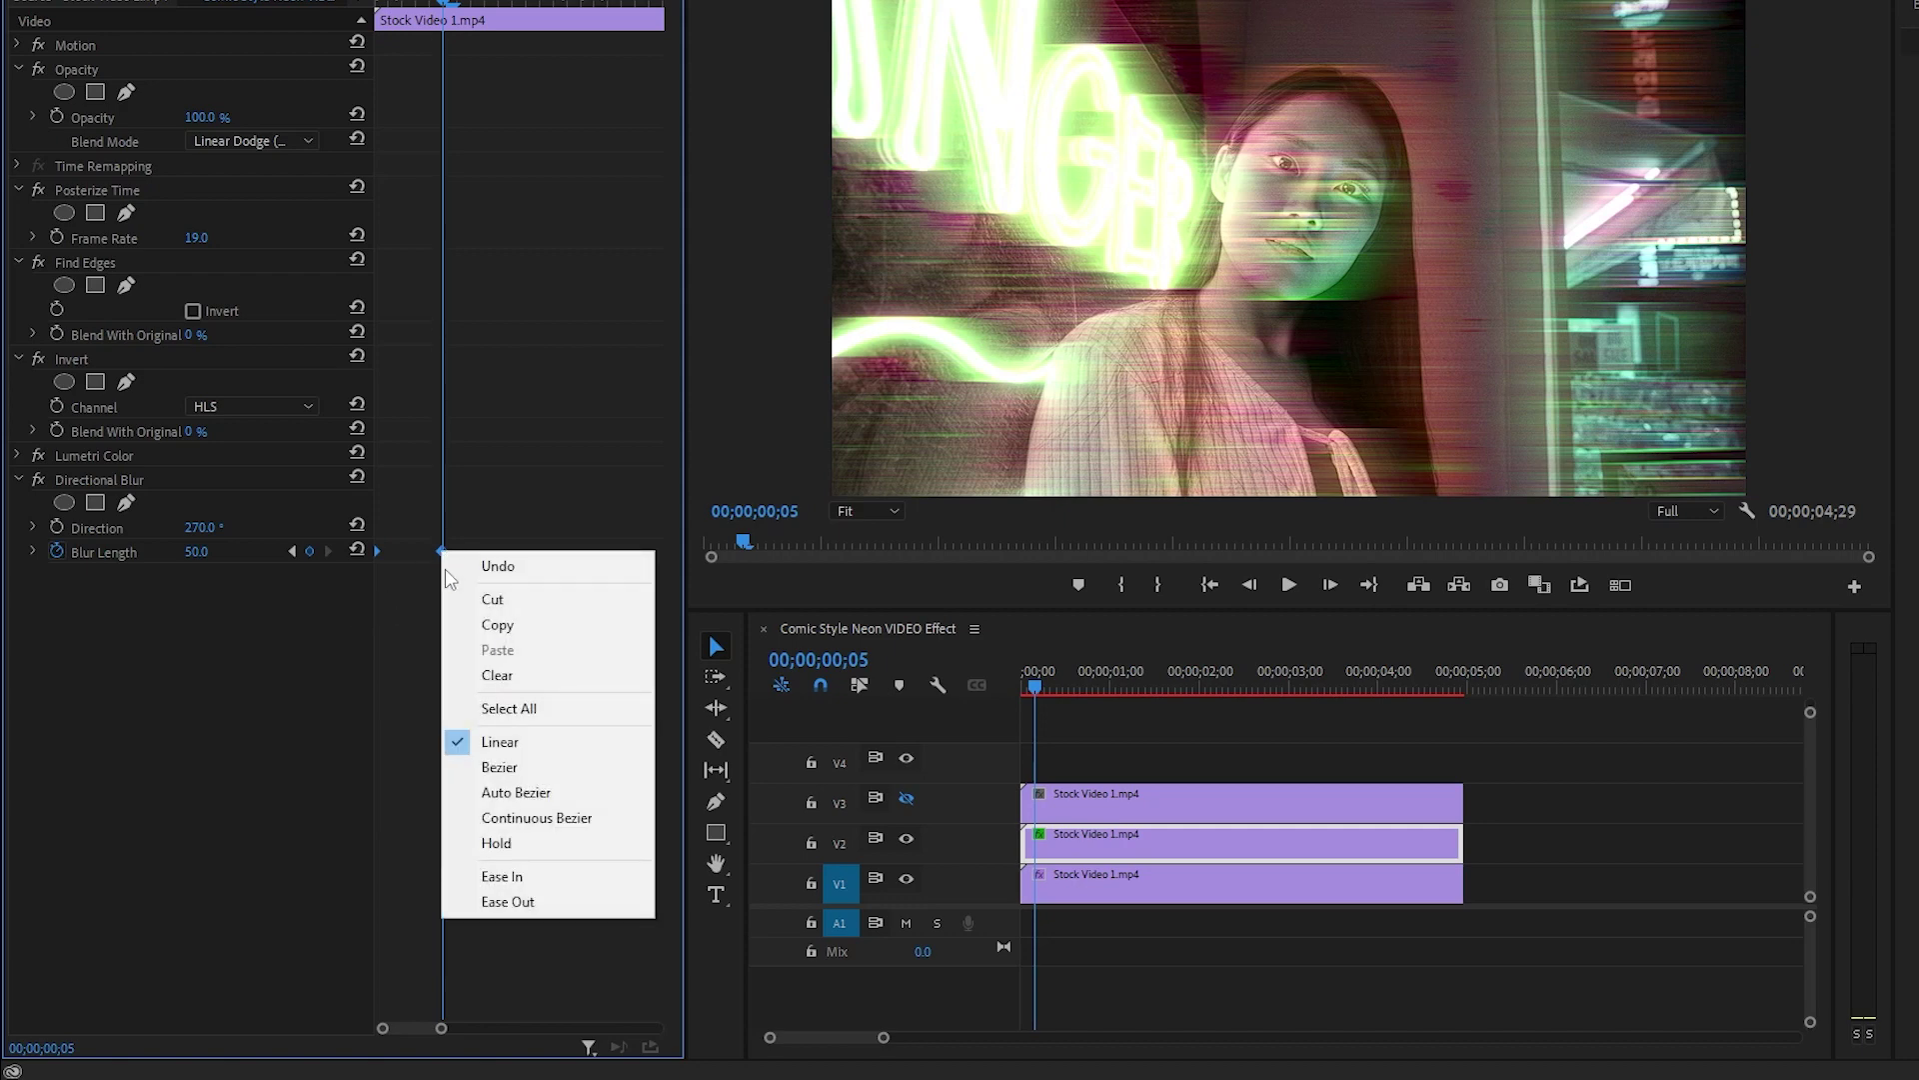
{"action": "left_click", "coordinate": [586, 796]}
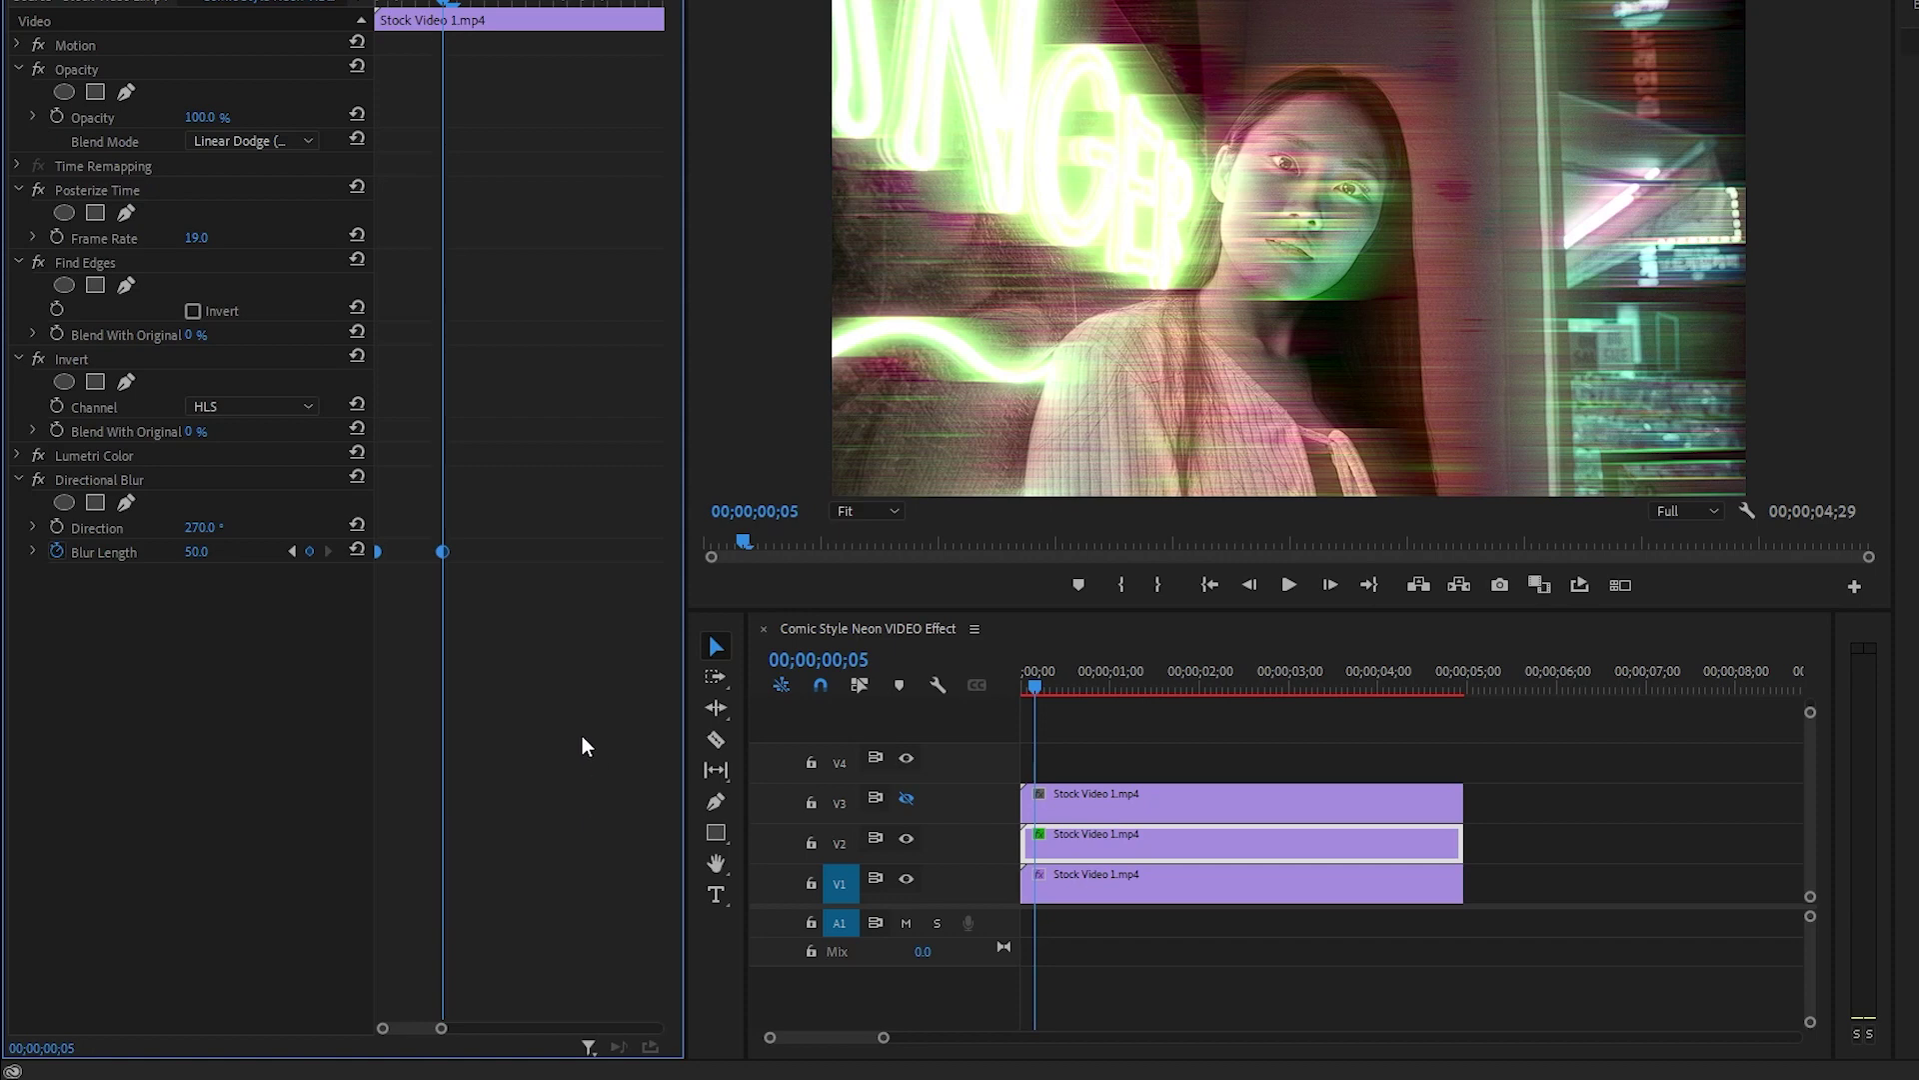
{"action": "right_click", "coordinate": [442, 552]}
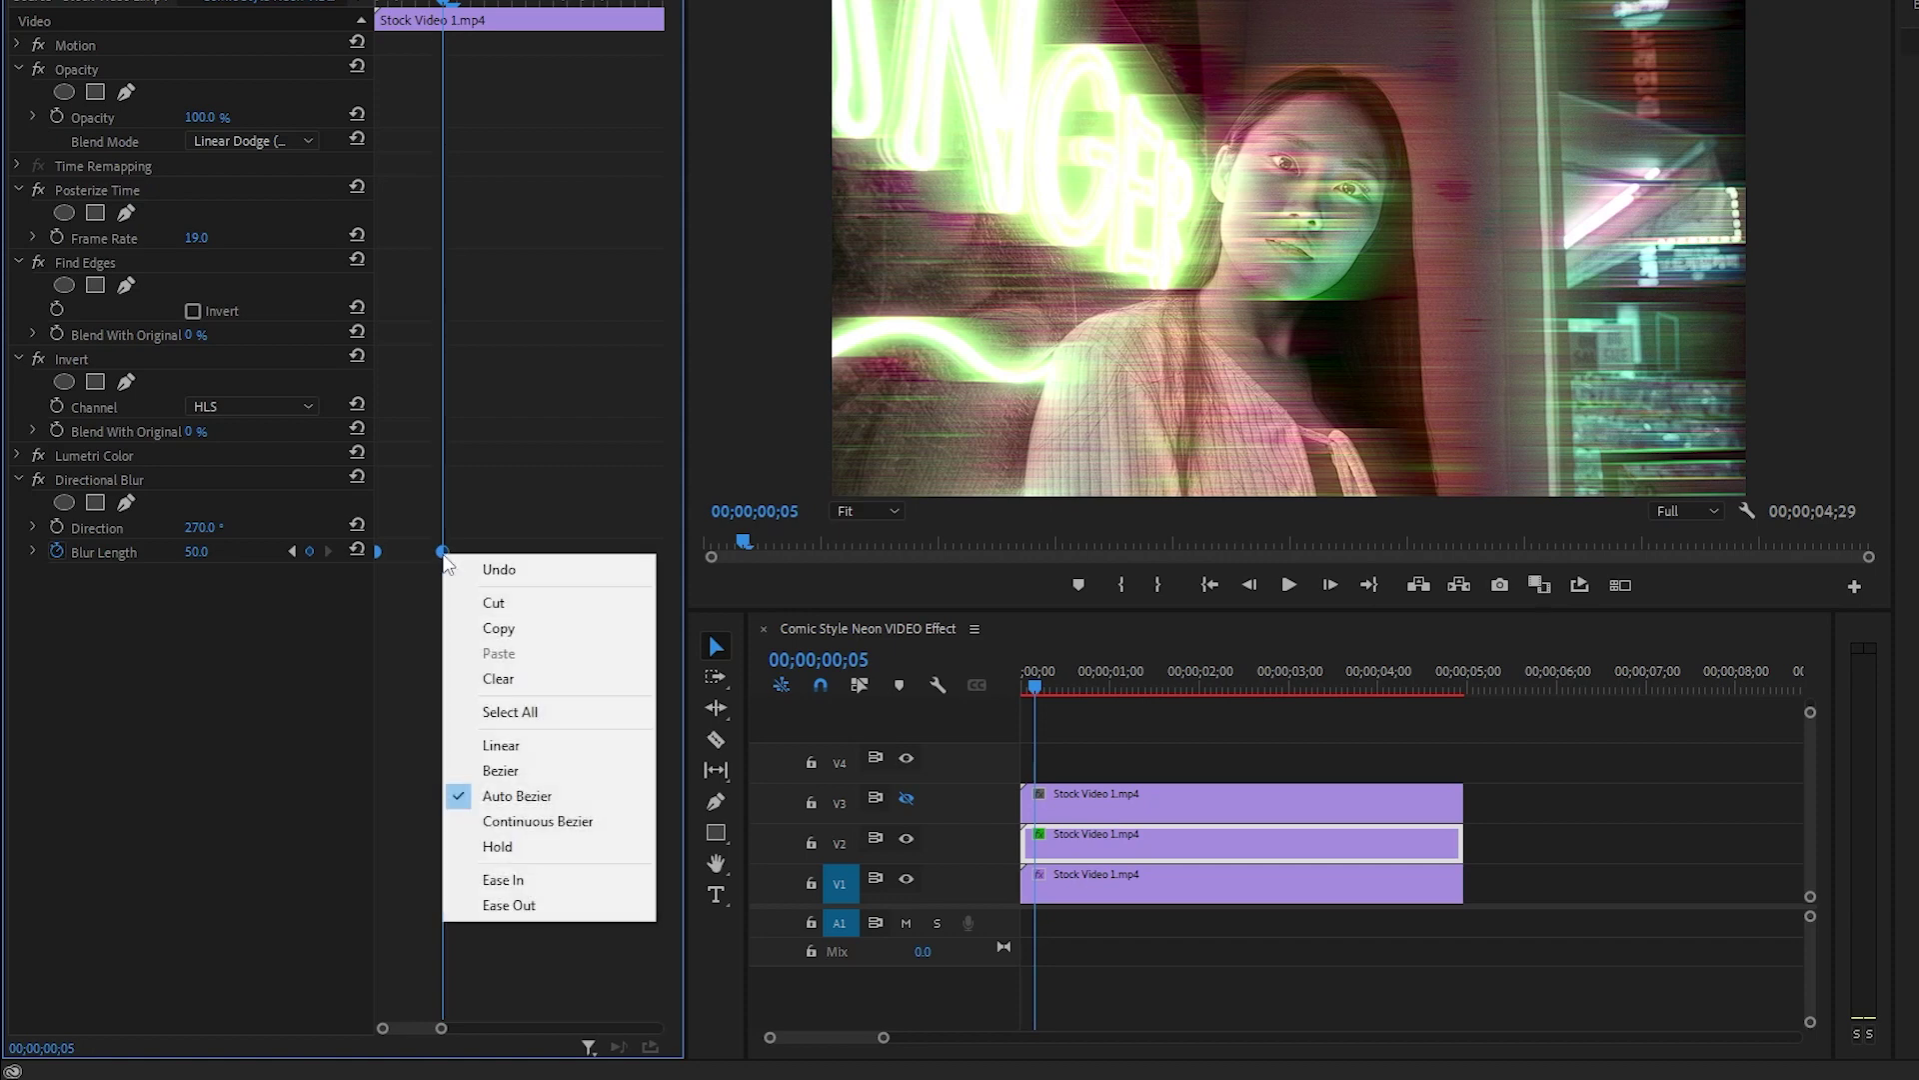
{"action": "left_click", "coordinate": [513, 630]}
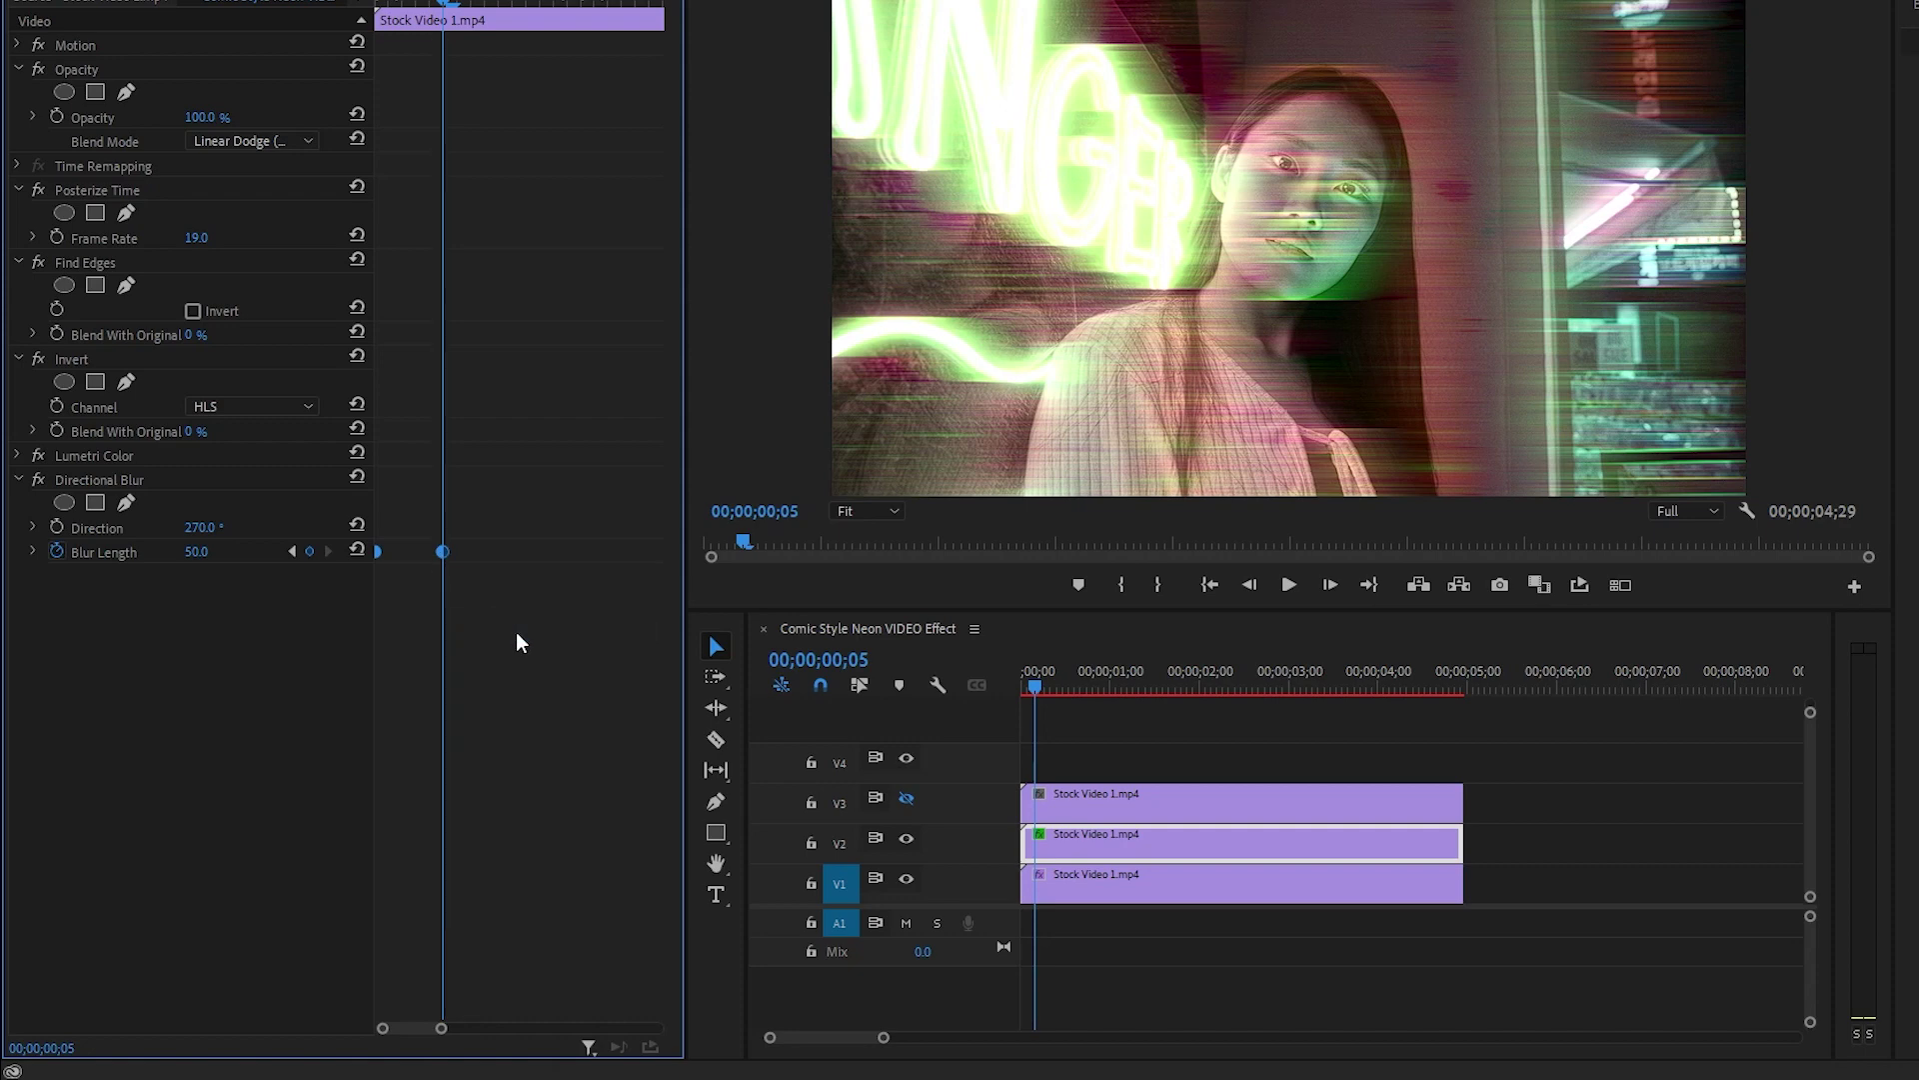
{"action": "left_click", "coordinate": [508, 636]}
{"action": "key", "text": "Right"}
{"action": "key", "text": "Right"}
{"action": "key", "text": "Right"}
{"action": "key", "text": "Right"}
{"action": "key", "text": "Right"}
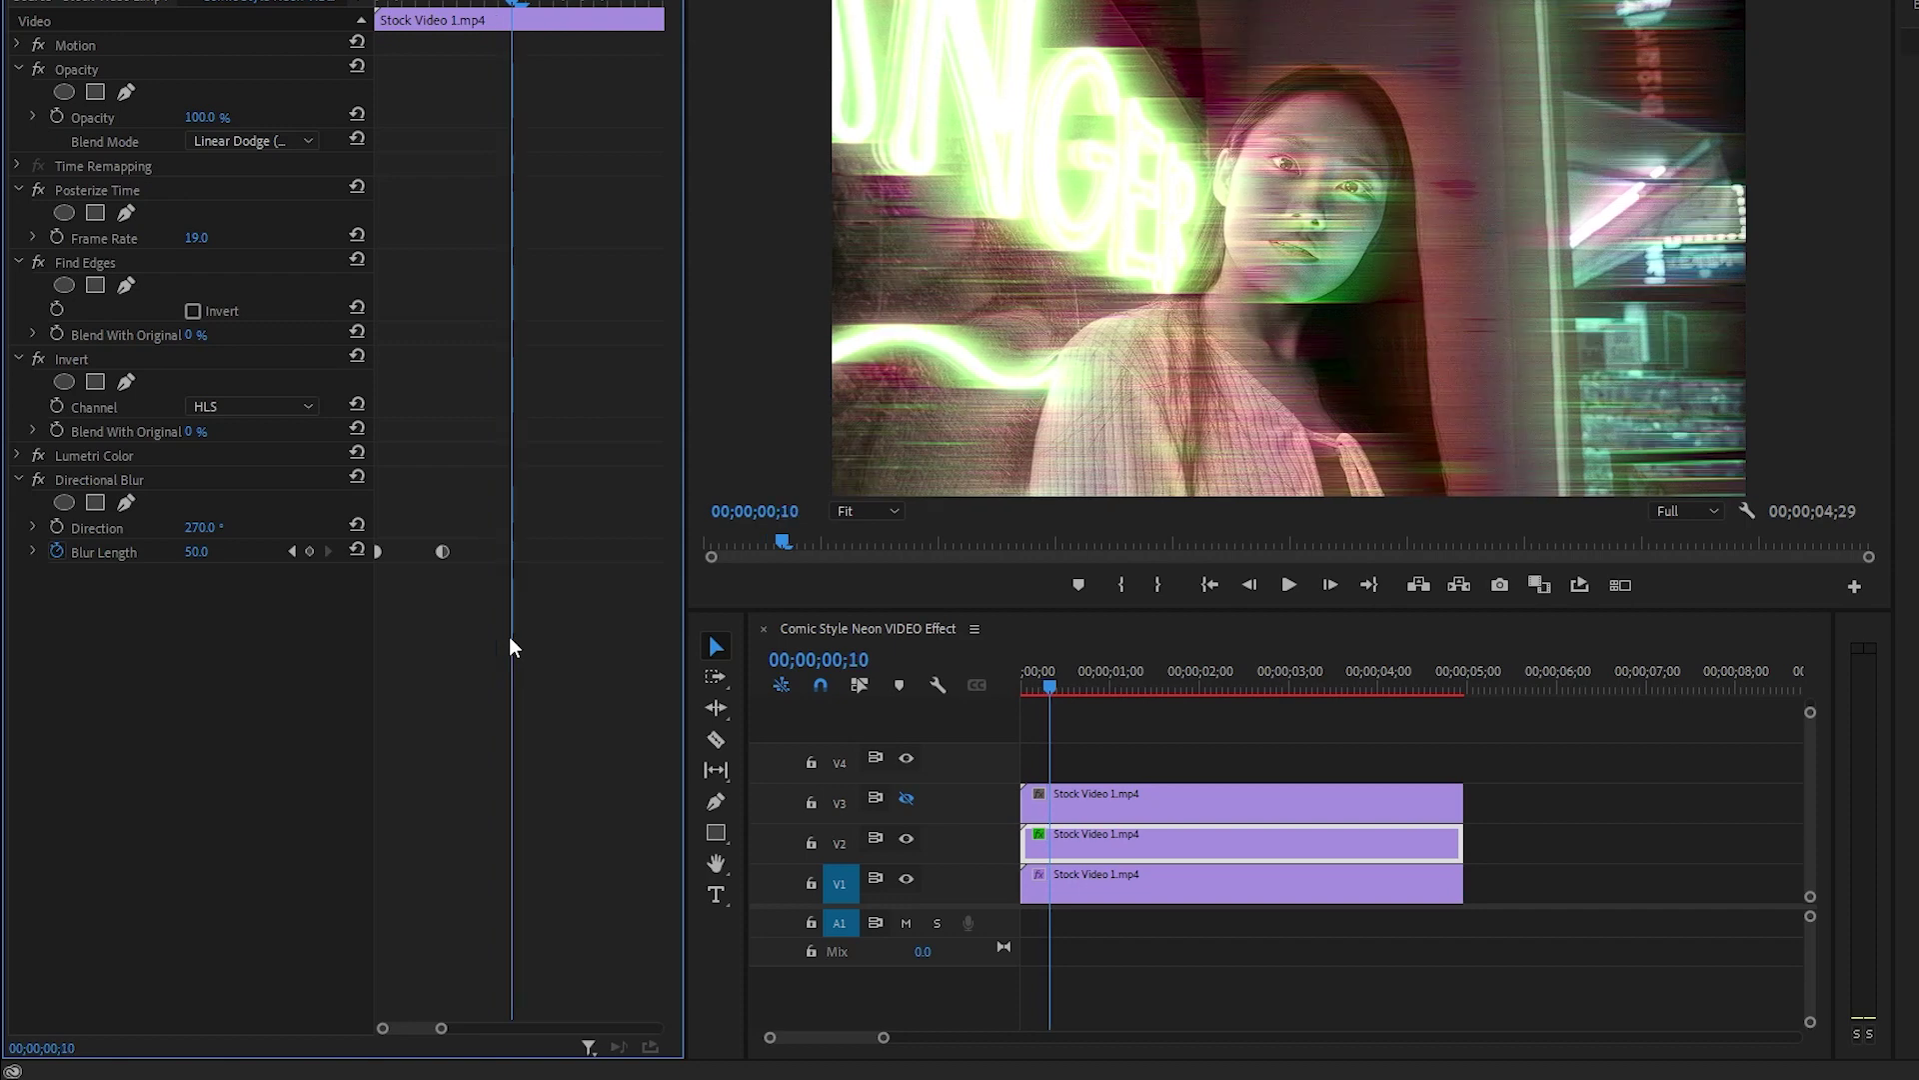
Paste the copied Blur Length keyframe every five frames along the clip
{"action": "right_click", "coordinate": [535, 561]}
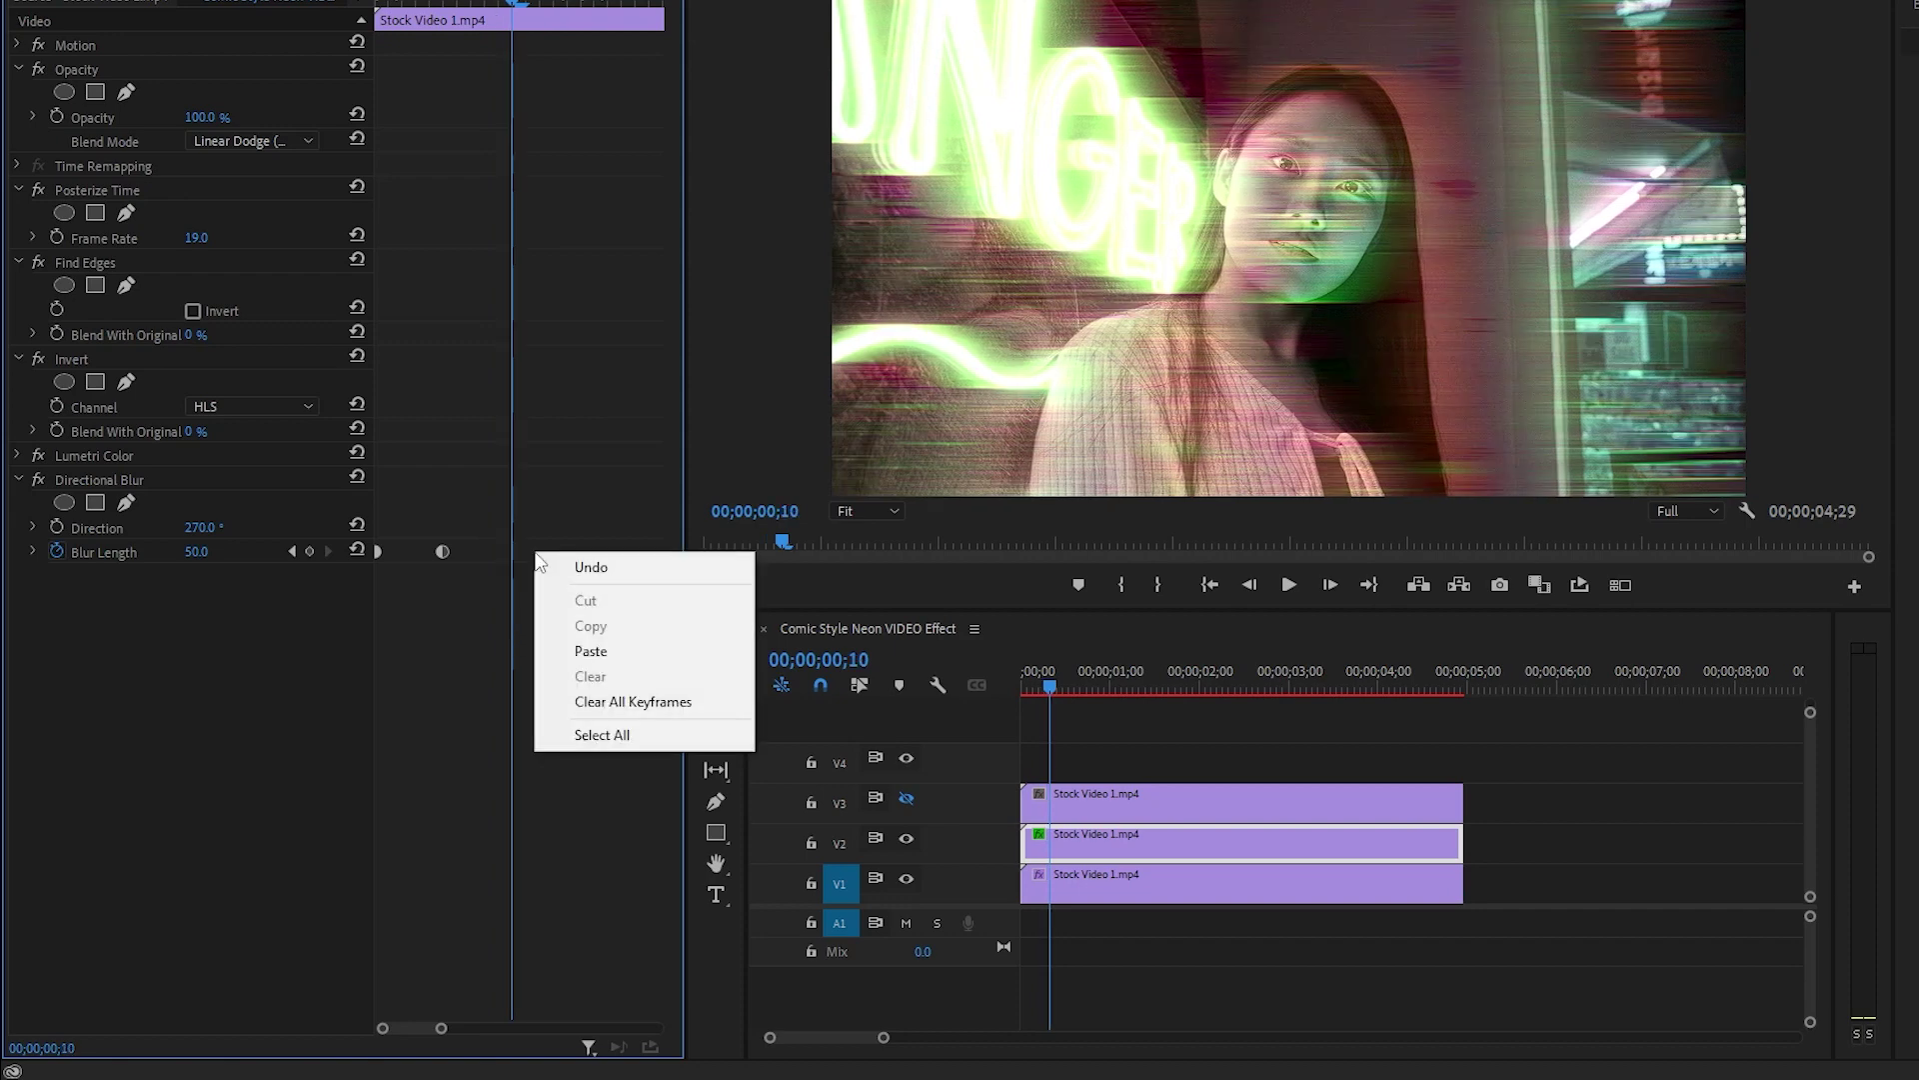
{"action": "left_click", "coordinate": [572, 648]}
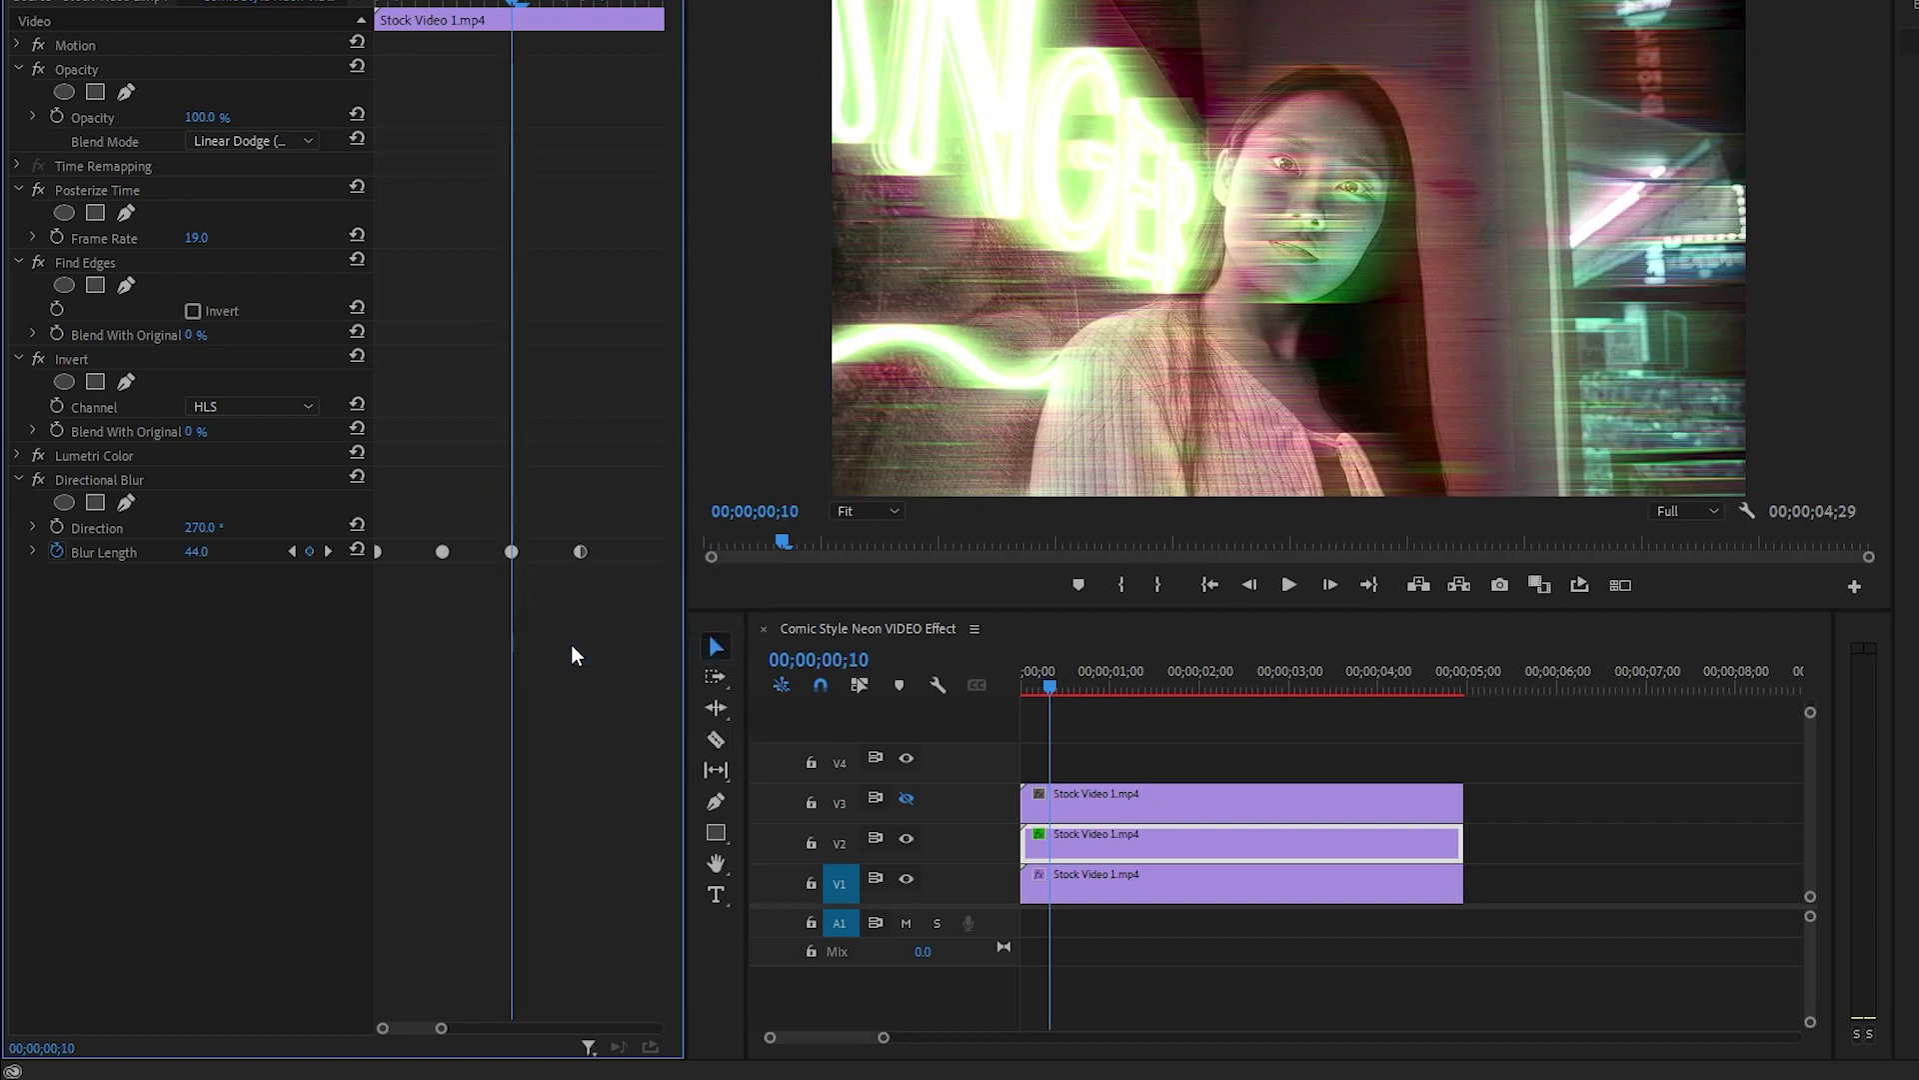
{"action": "left_click_drag", "start_coordinate": [437, 1027], "coordinate": [486, 1027]}
{"action": "key", "text": "shift+Right"}
{"action": "key", "text": "shift+Right"}
{"action": "key", "text": "ctrl+v"}
{"action": "key", "text": "shift+Right"}
{"action": "key", "text": "ctrl+v"}
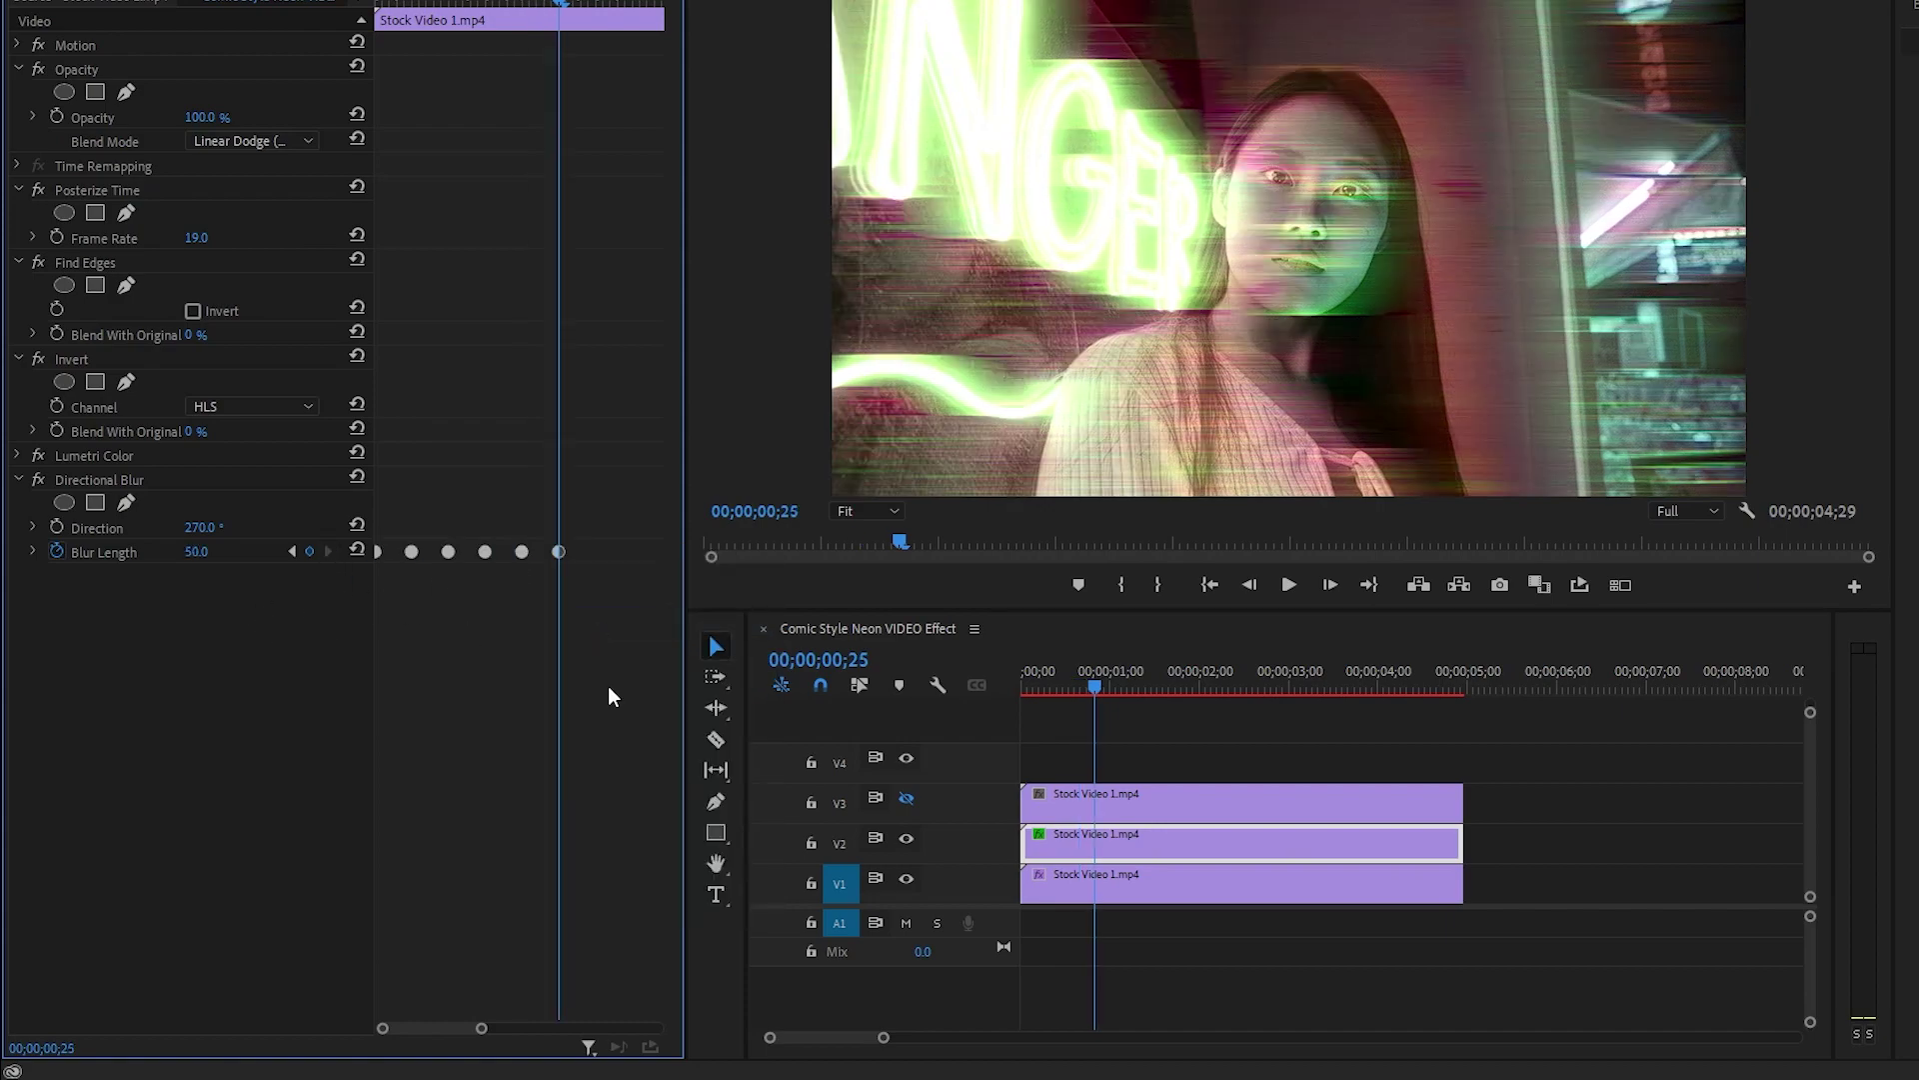
{"action": "key", "text": "shift+Right"}
{"action": "key", "text": "ctrl+v"}
{"action": "left_click_drag", "start_coordinate": [481, 1028], "coordinate": [608, 1027]}
Copy all Blur Length keyframes, paste them from 3 seconds onward, and show V3
{"action": "key", "text": "shift+Right"}
{"action": "key", "text": "ctrl+v"}
{"action": "key", "text": "shift+Right"}
{"action": "key", "text": "ctrl+v"}
{"action": "key", "text": "shift+Right"}
{"action": "key", "text": "ctrl+v"}
{"action": "key", "text": "shift+Right"}
{"action": "key", "text": "ctrl+v"}
{"action": "key", "text": "shift+Right"}
{"action": "key", "text": "ctrl+v"}
{"action": "key", "text": "ctrl+v"}
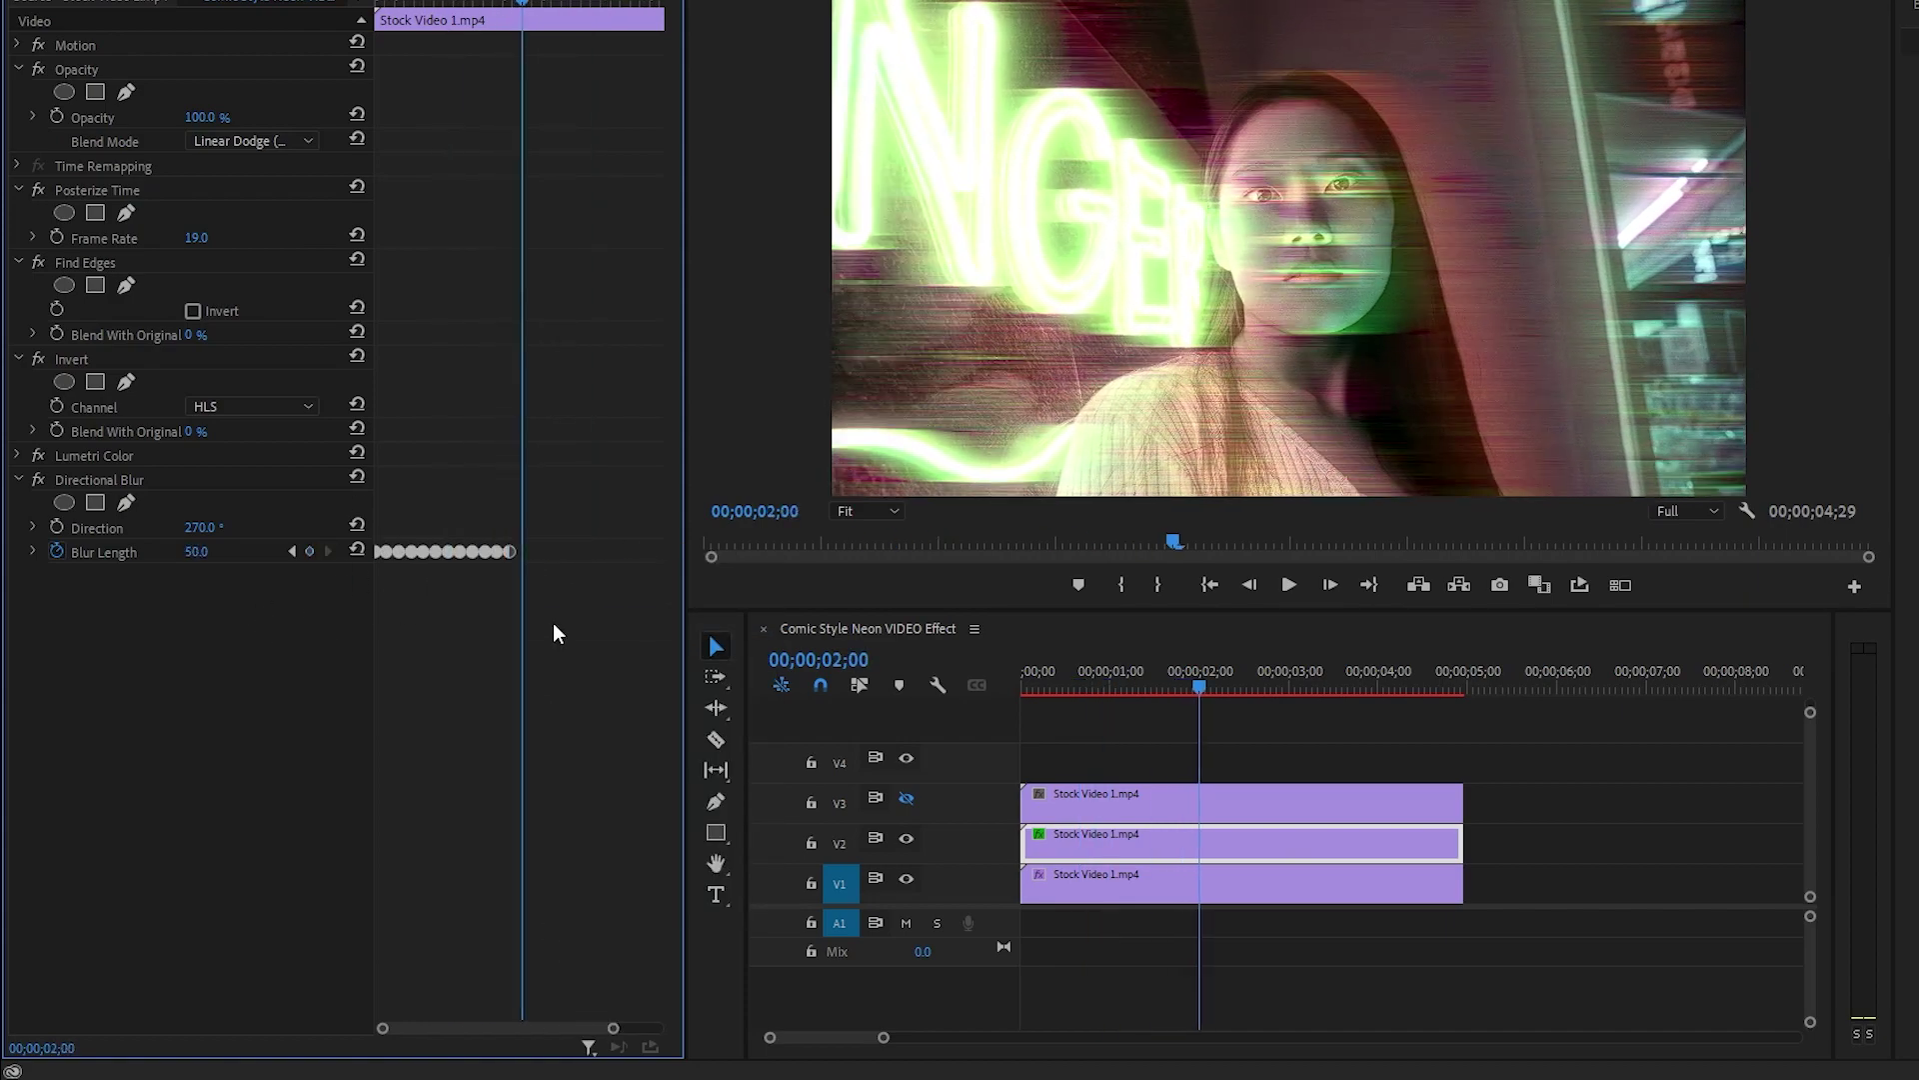
{"action": "left_click_drag", "start_coordinate": [600, 651], "coordinate": [378, 527]}
{"action": "key", "text": "shift+Right"}
{"action": "key", "text": "shift+Right"}
{"action": "key", "text": "shift+Right"}
{"action": "key", "text": "shift+Right"}
{"action": "key", "text": "shift+Right"}
{"action": "key", "text": "shift+Right"}
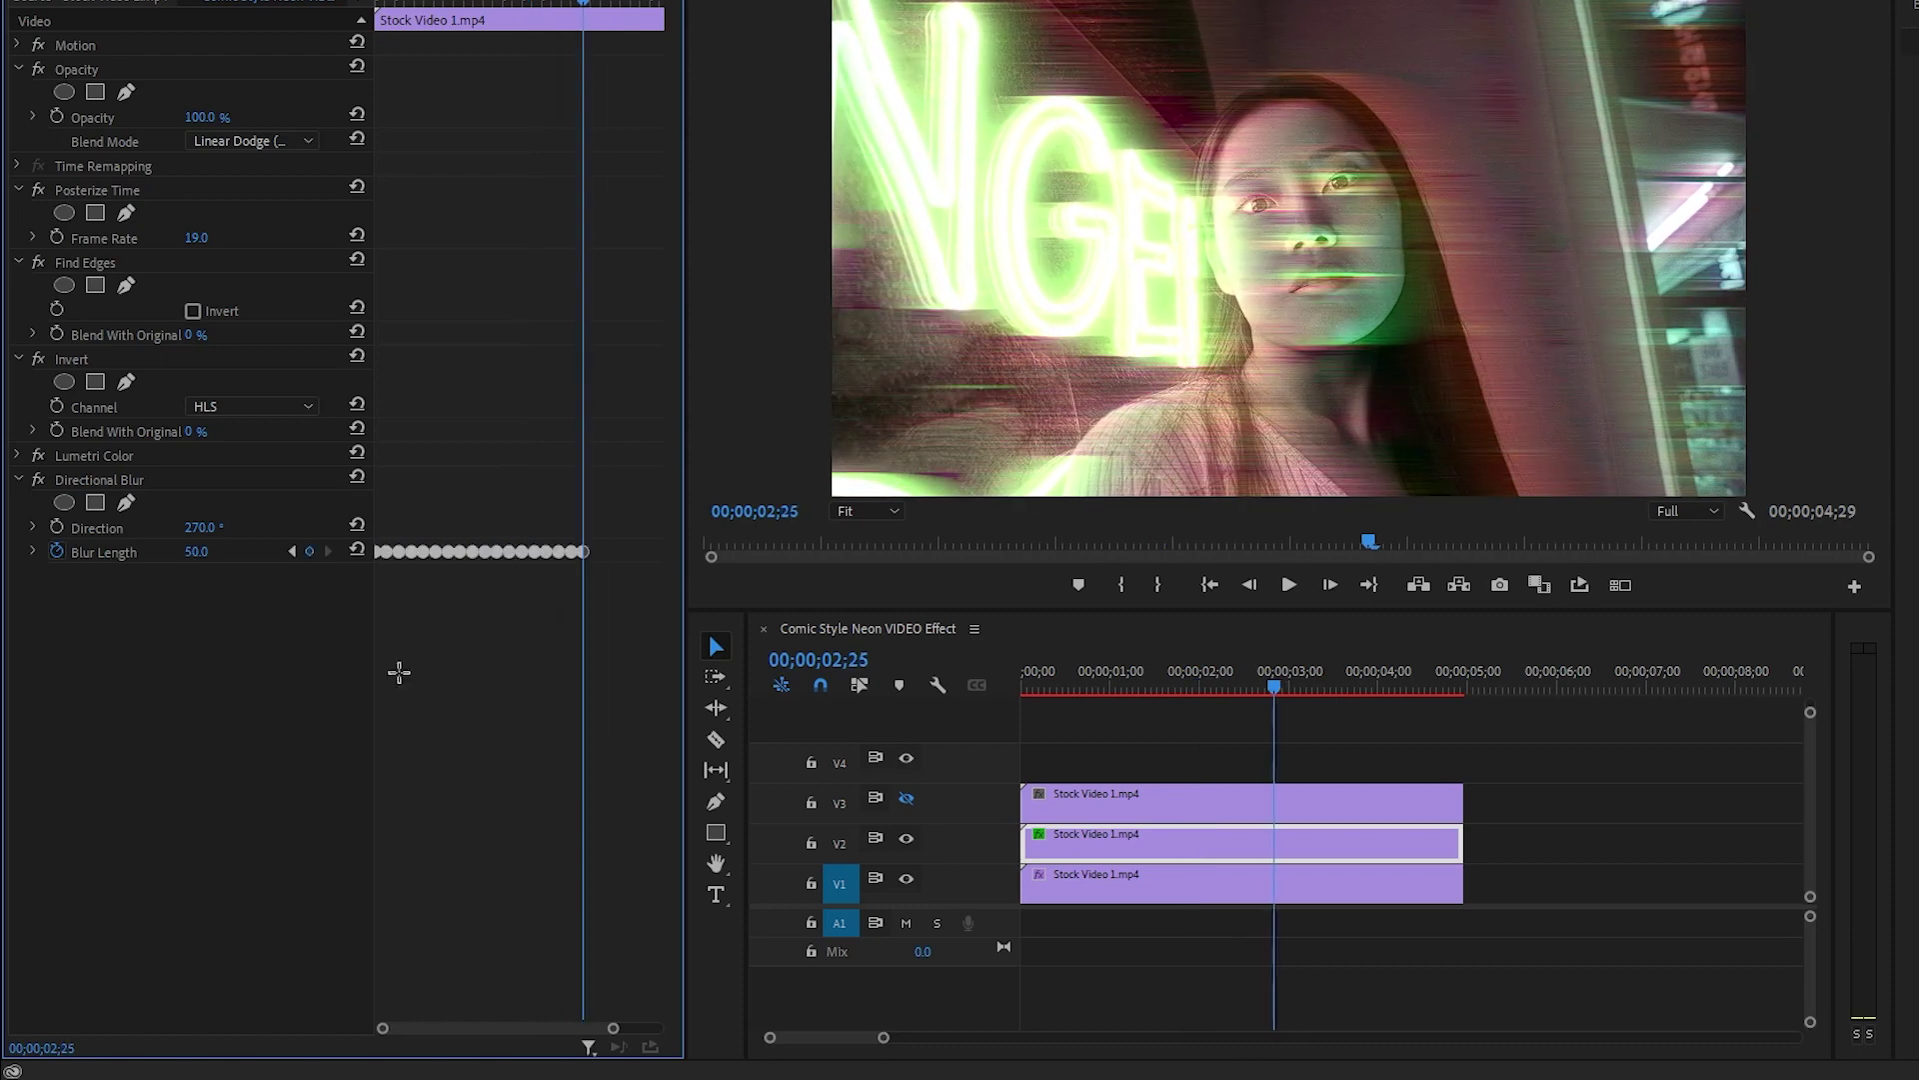
{"action": "key", "text": "ctrl+c"}
{"action": "key", "text": "shift+Right"}
{"action": "key", "text": "ctrl+v"}
{"action": "left_click_drag", "start_coordinate": [613, 1027], "coordinate": [657, 1028]}
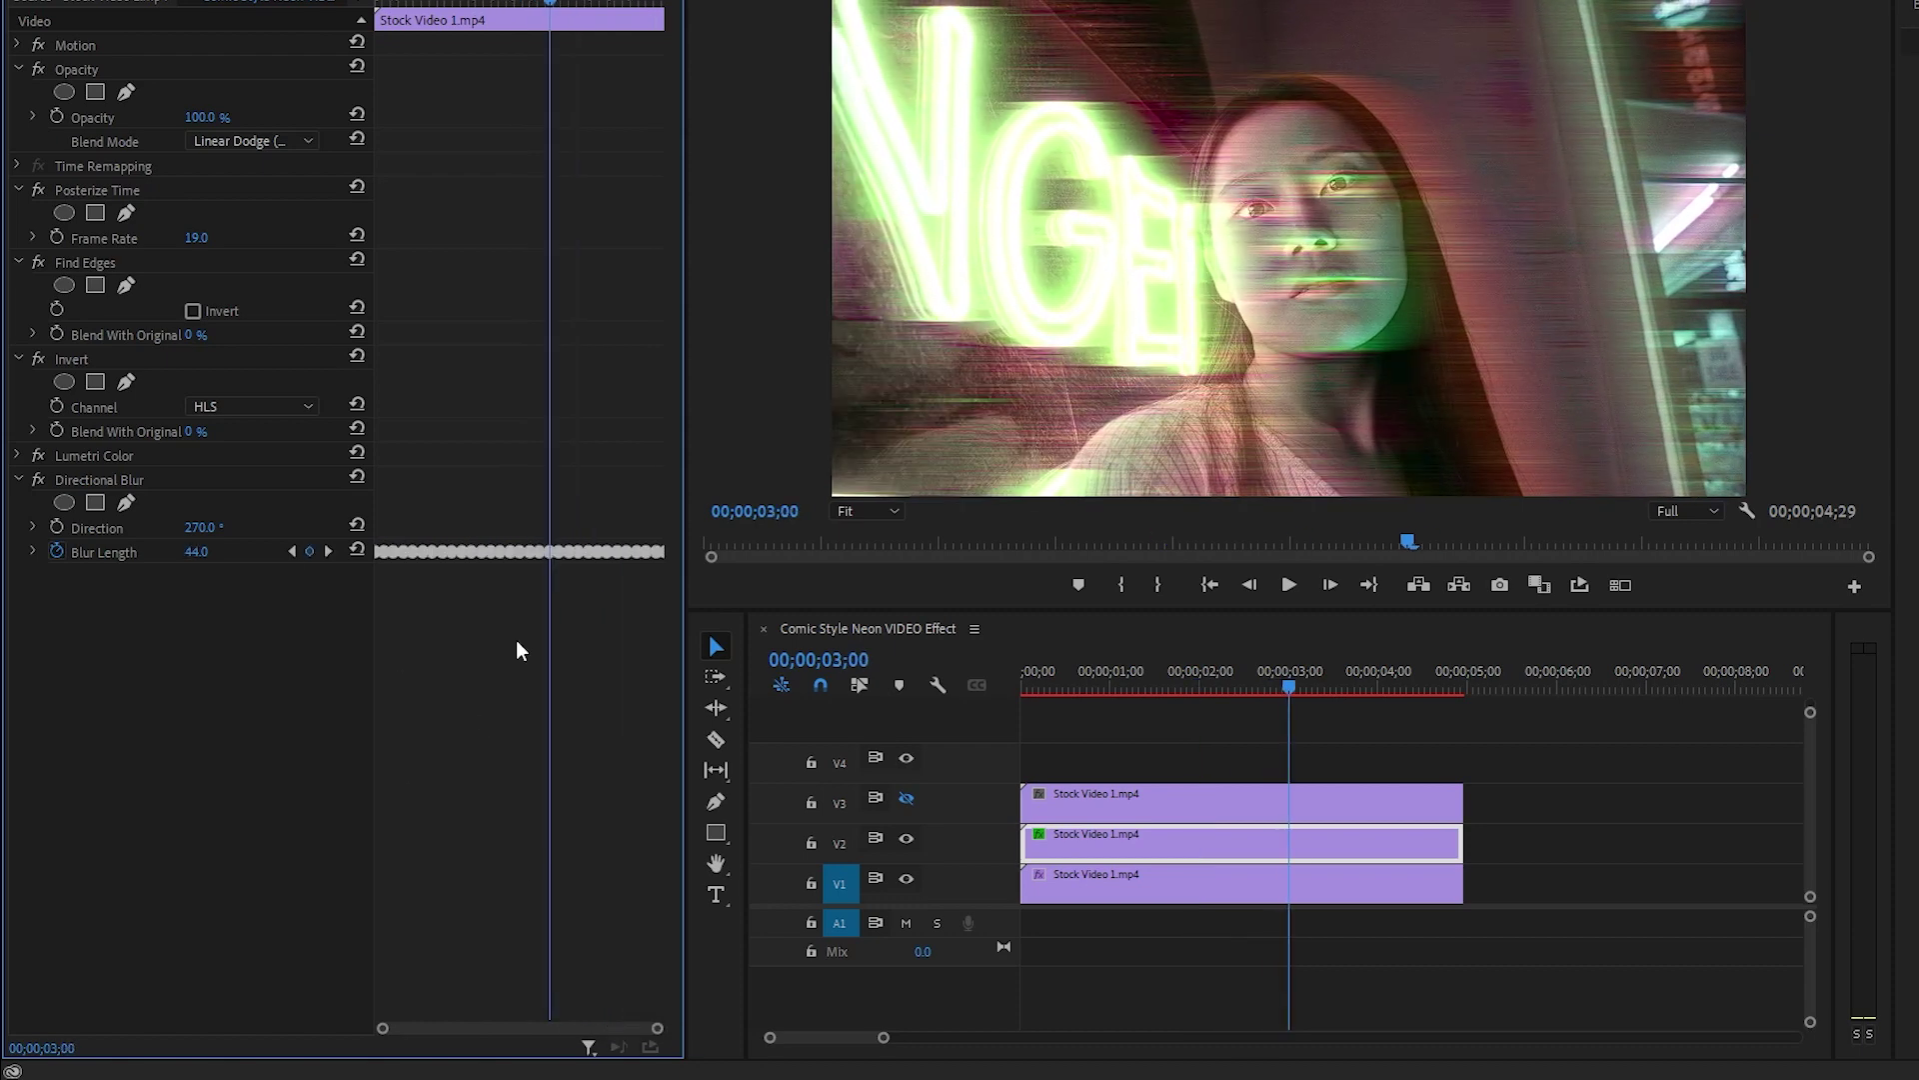
{"action": "left_click_drag", "start_coordinate": [1040, 692], "coordinate": [1419, 701]}
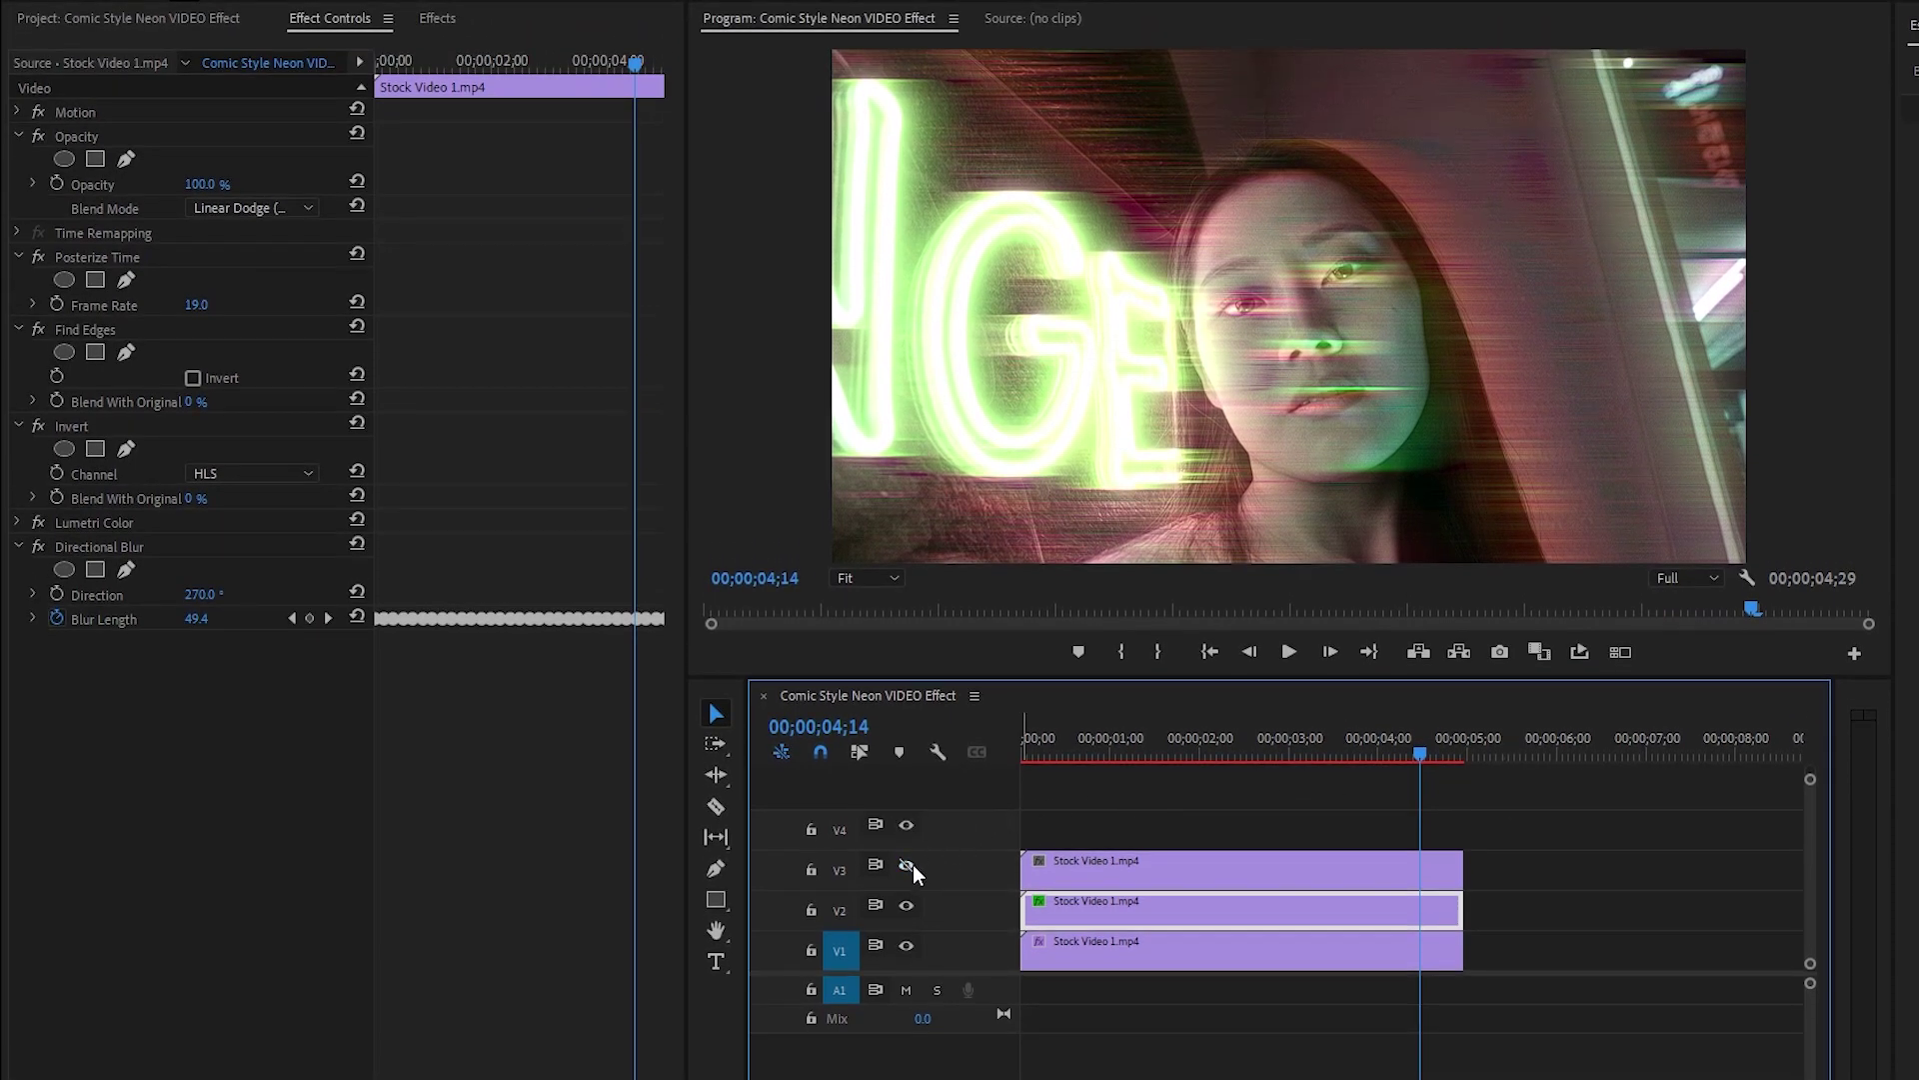
{"action": "left_click", "coordinate": [907, 866]}
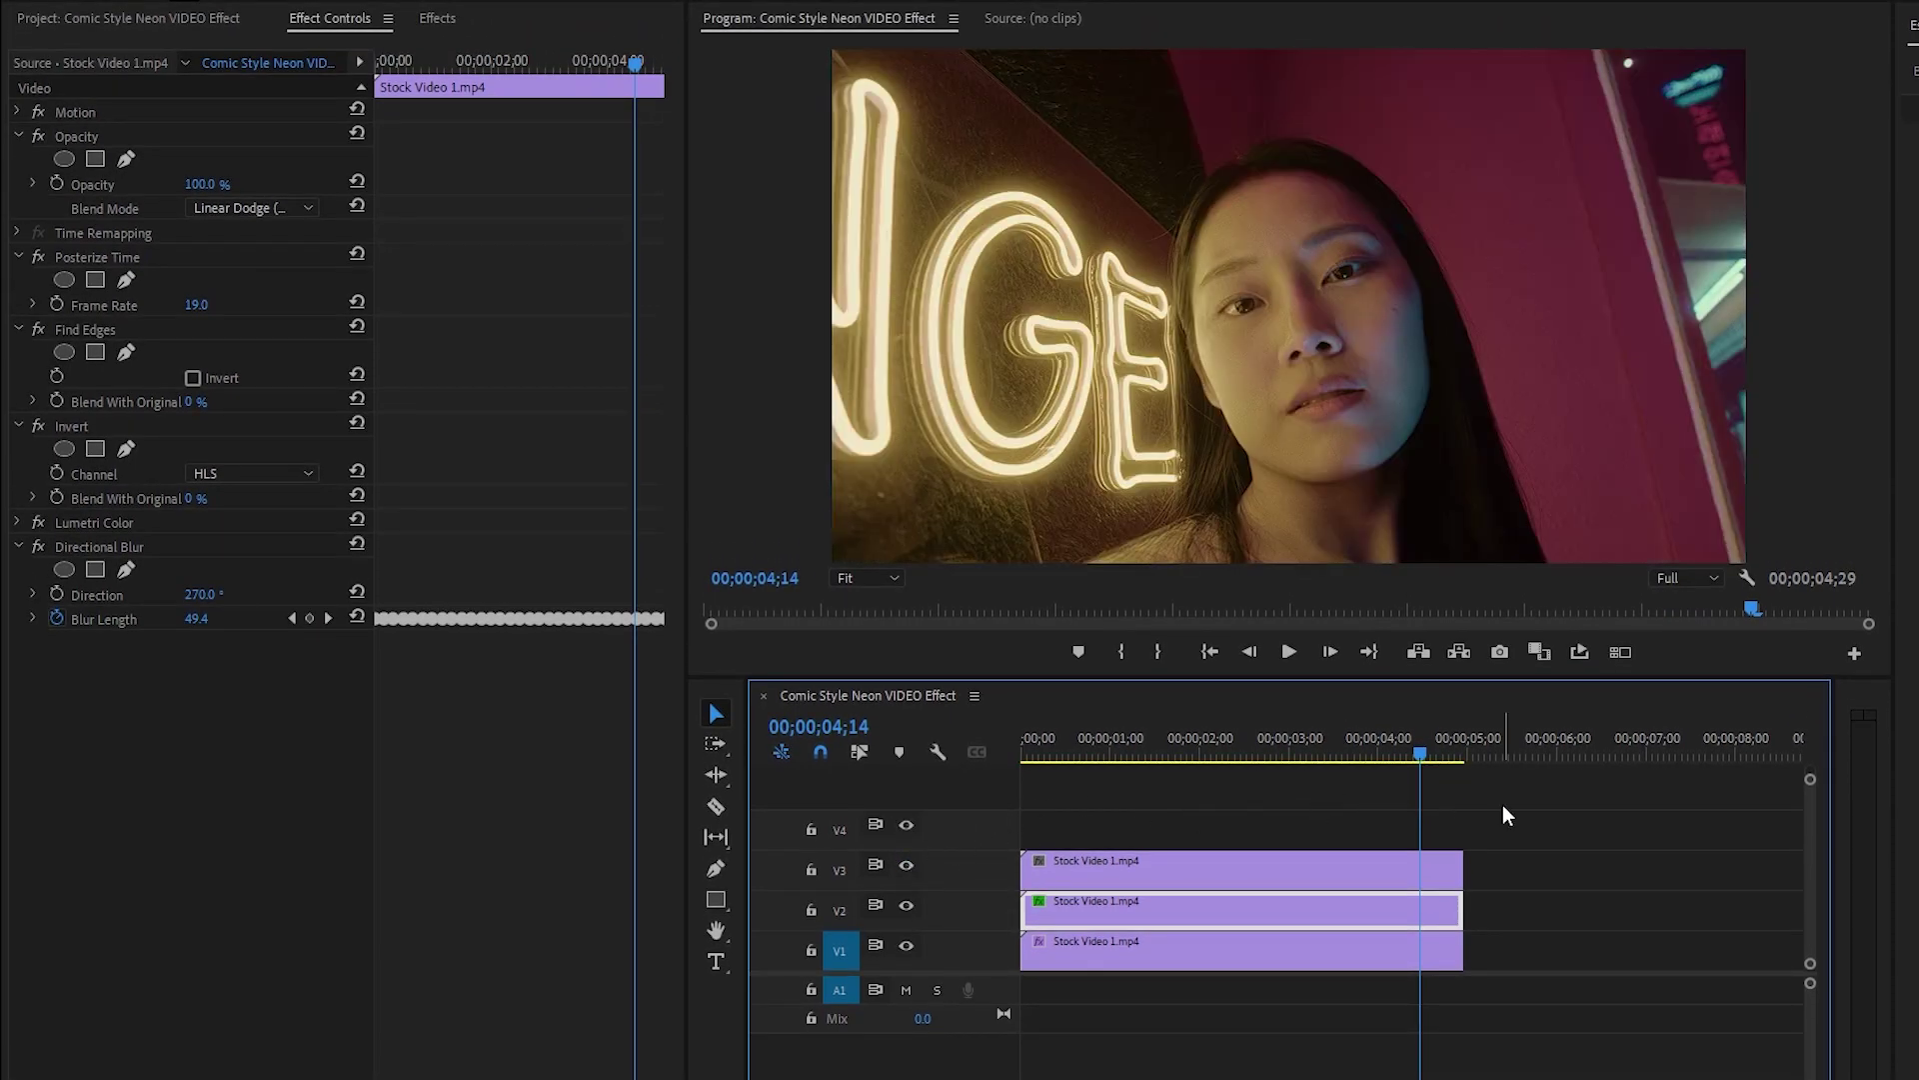
Set the V3 clip's Opacity blend mode to Linear Dodge (Add) and add an ellipse mask
{"action": "left_click", "coordinate": [1342, 866]}
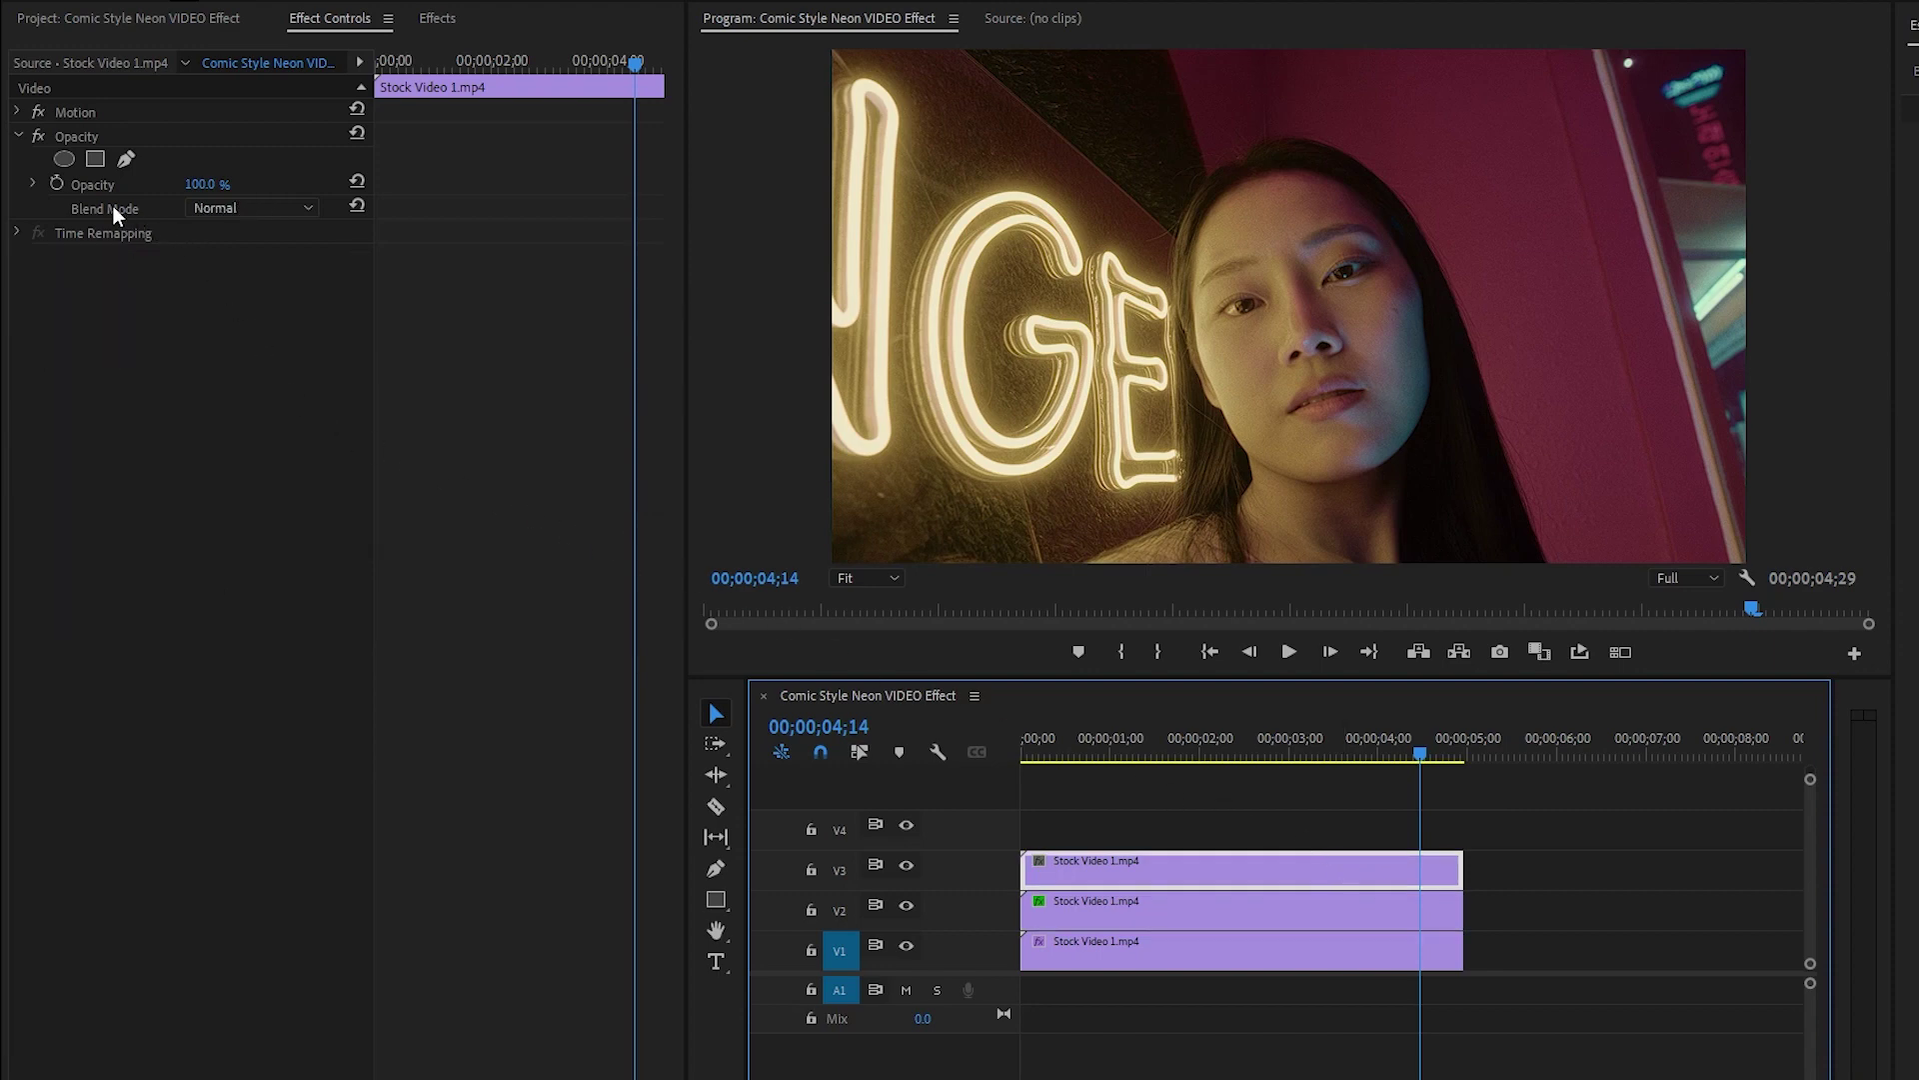
{"action": "left_click", "coordinate": [240, 207]}
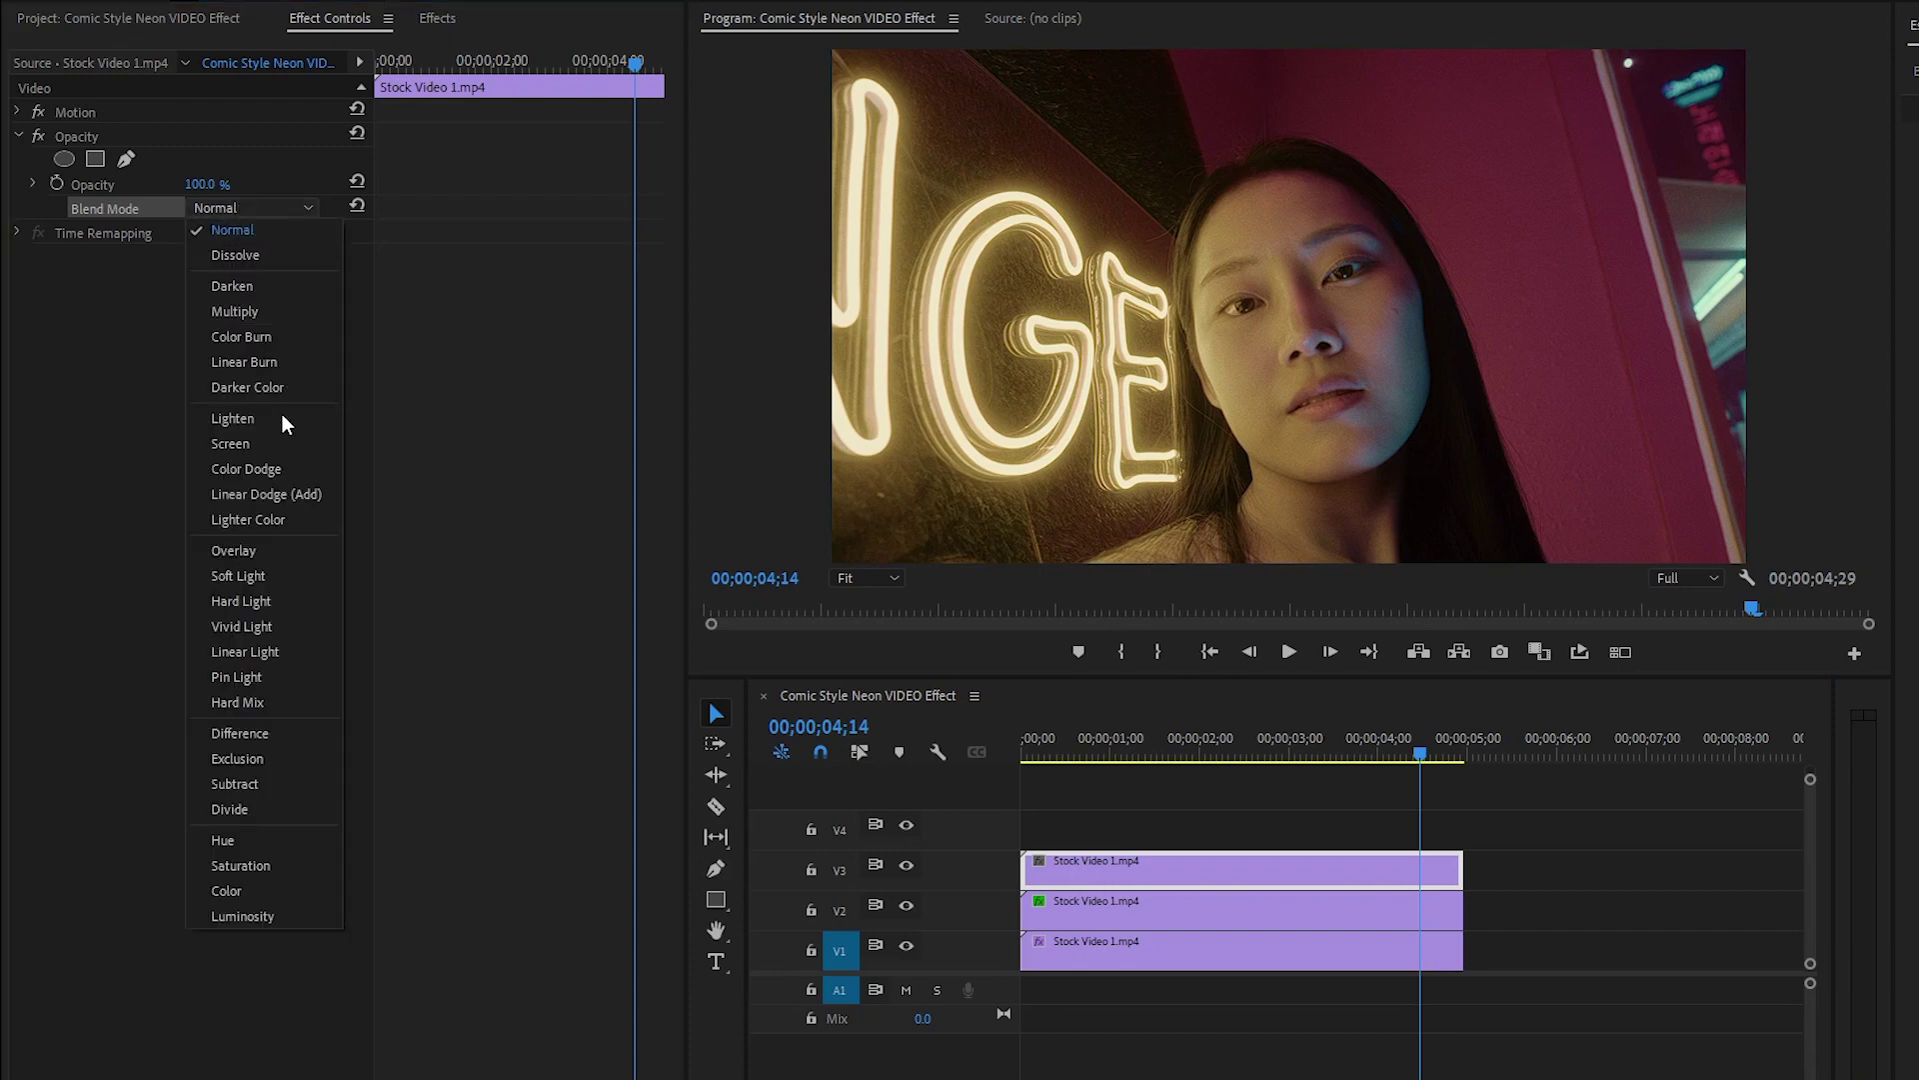
{"action": "left_click", "coordinate": [296, 496]}
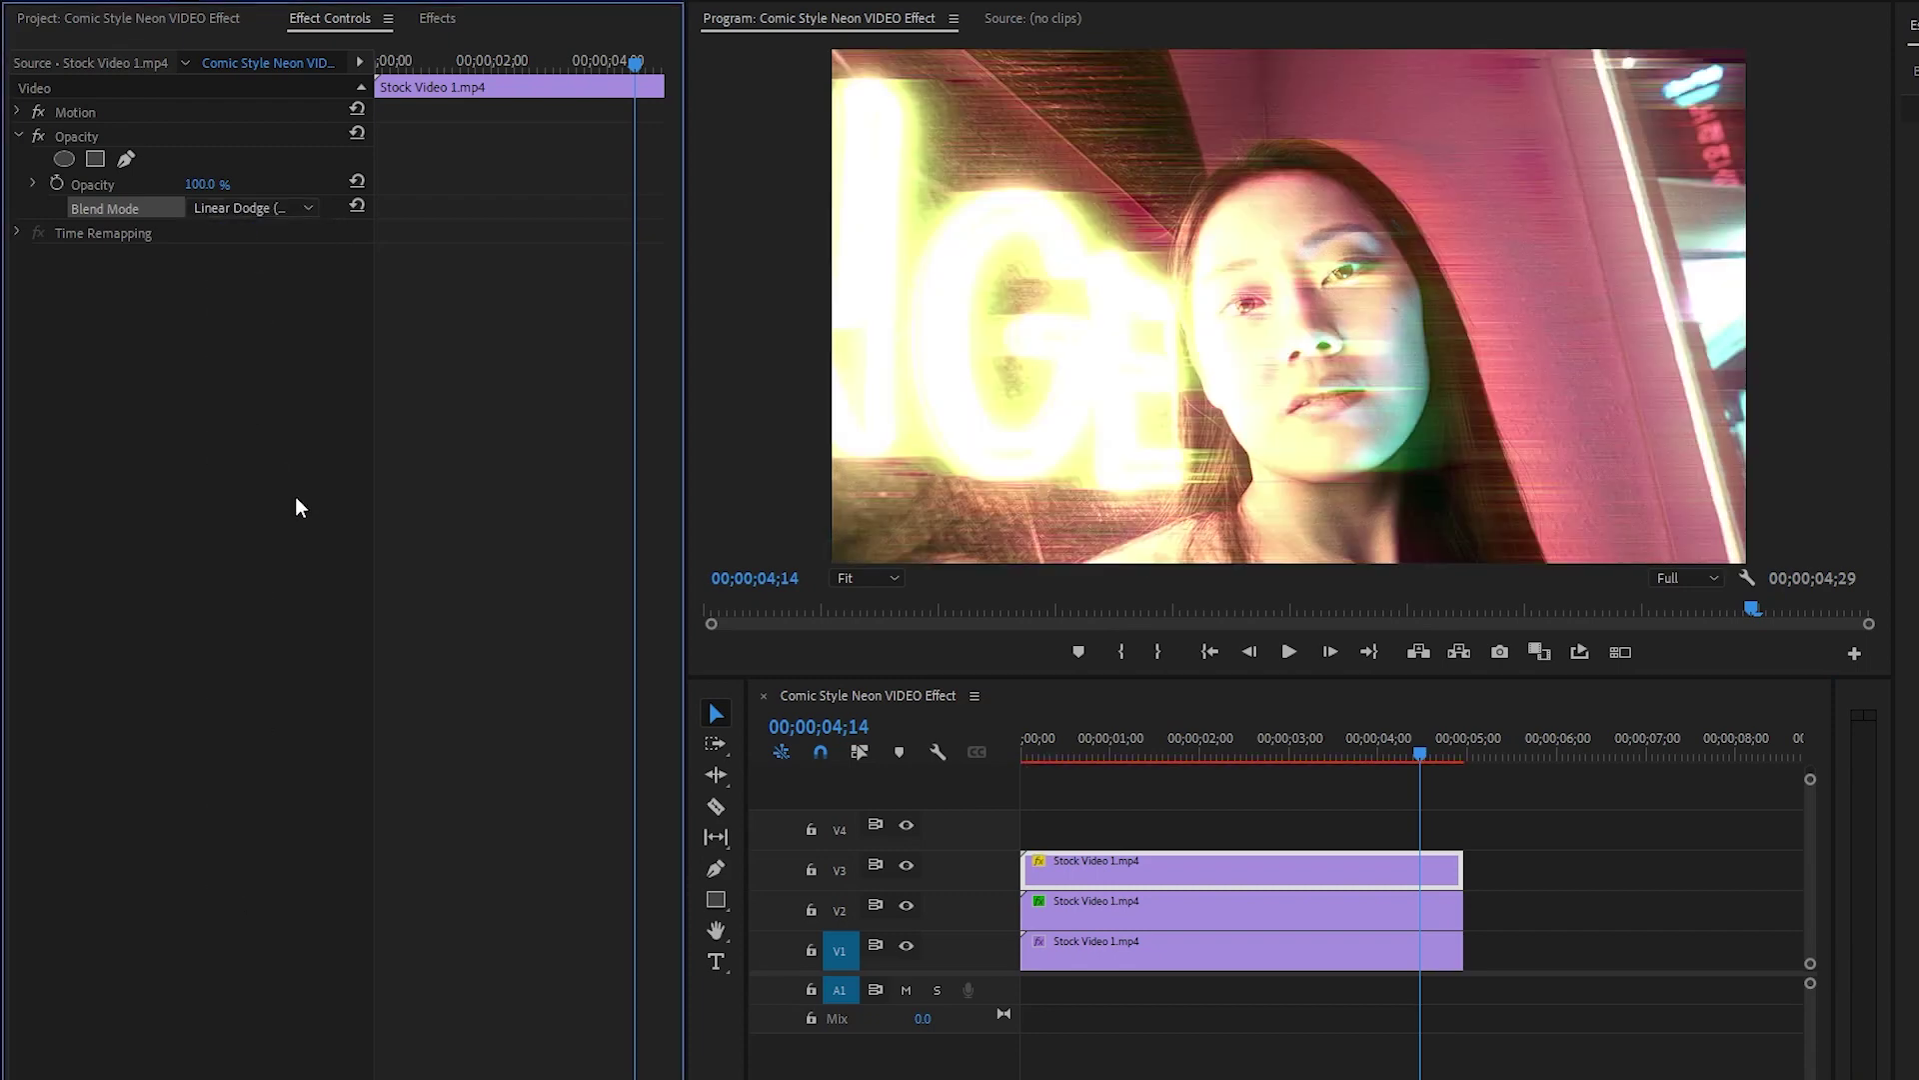
{"action": "left_click", "coordinate": [82, 134]}
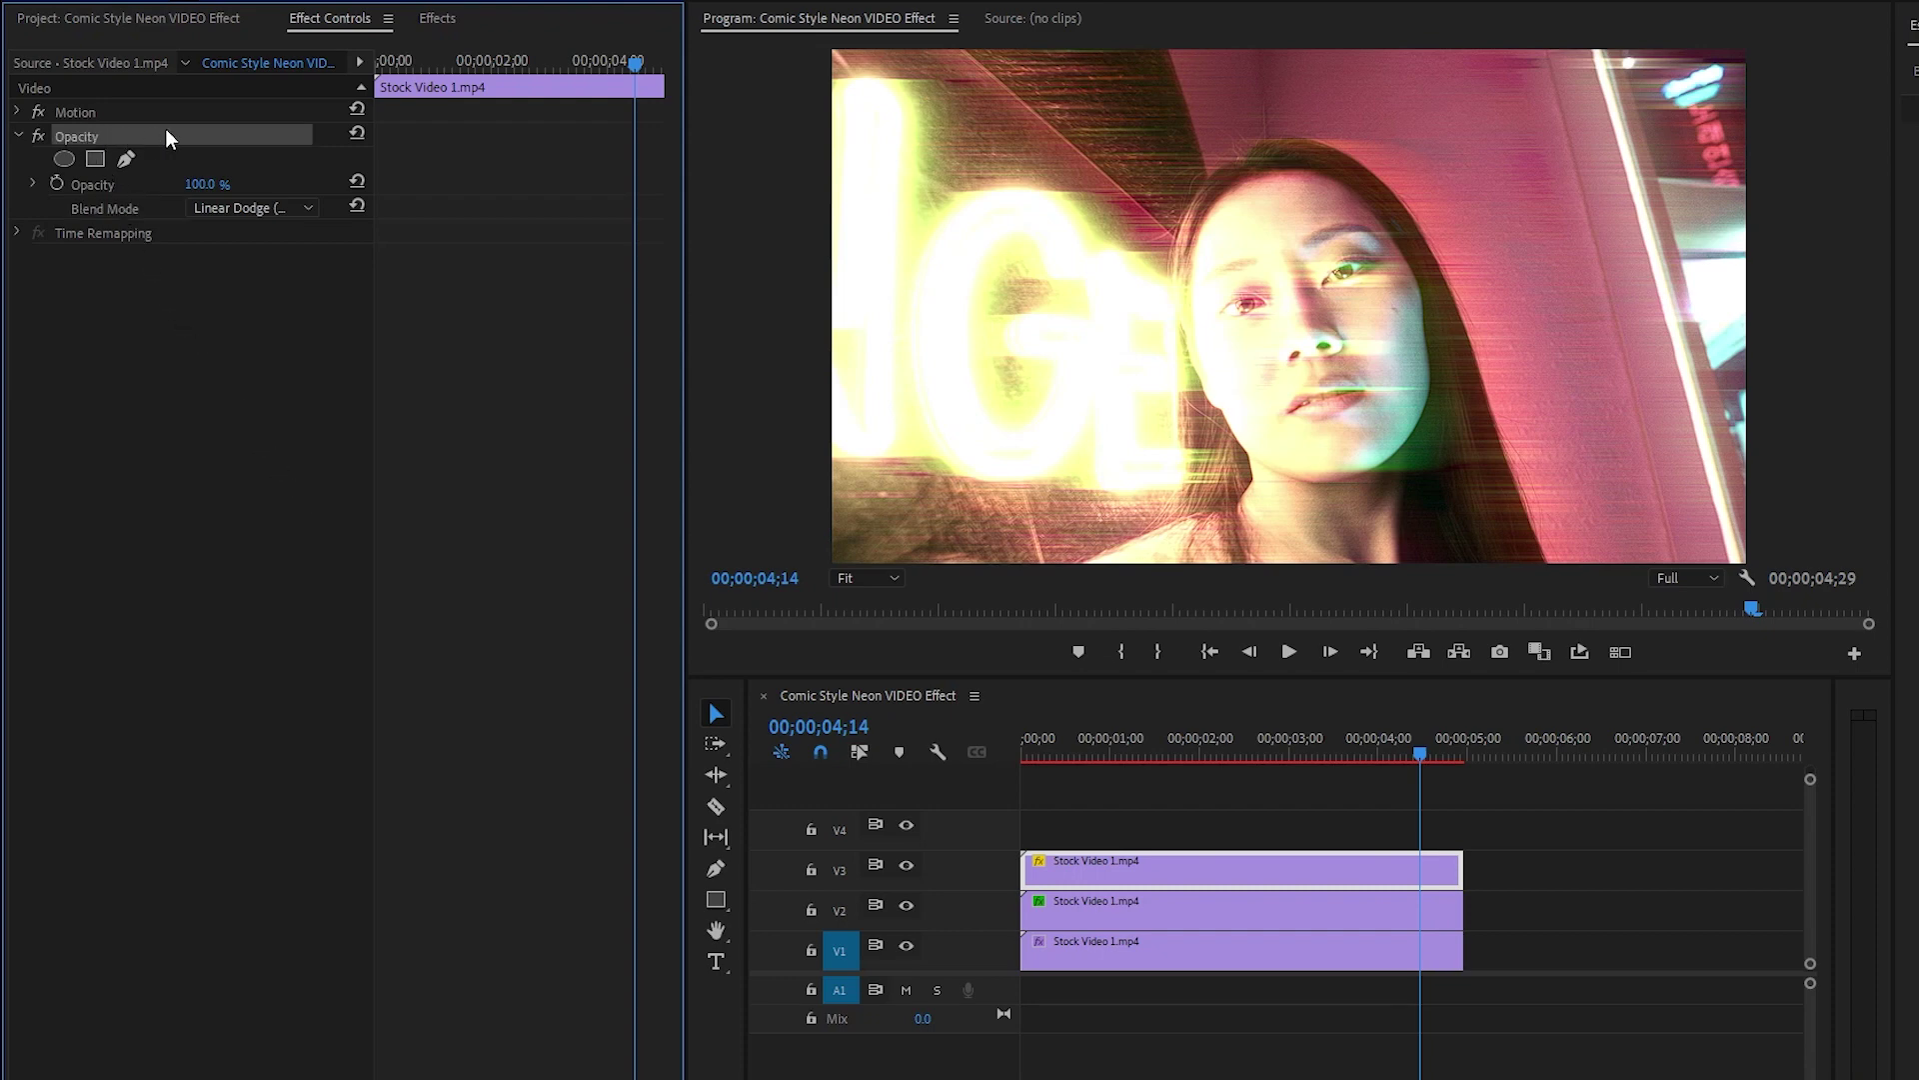
{"action": "left_click", "coordinate": [64, 159]}
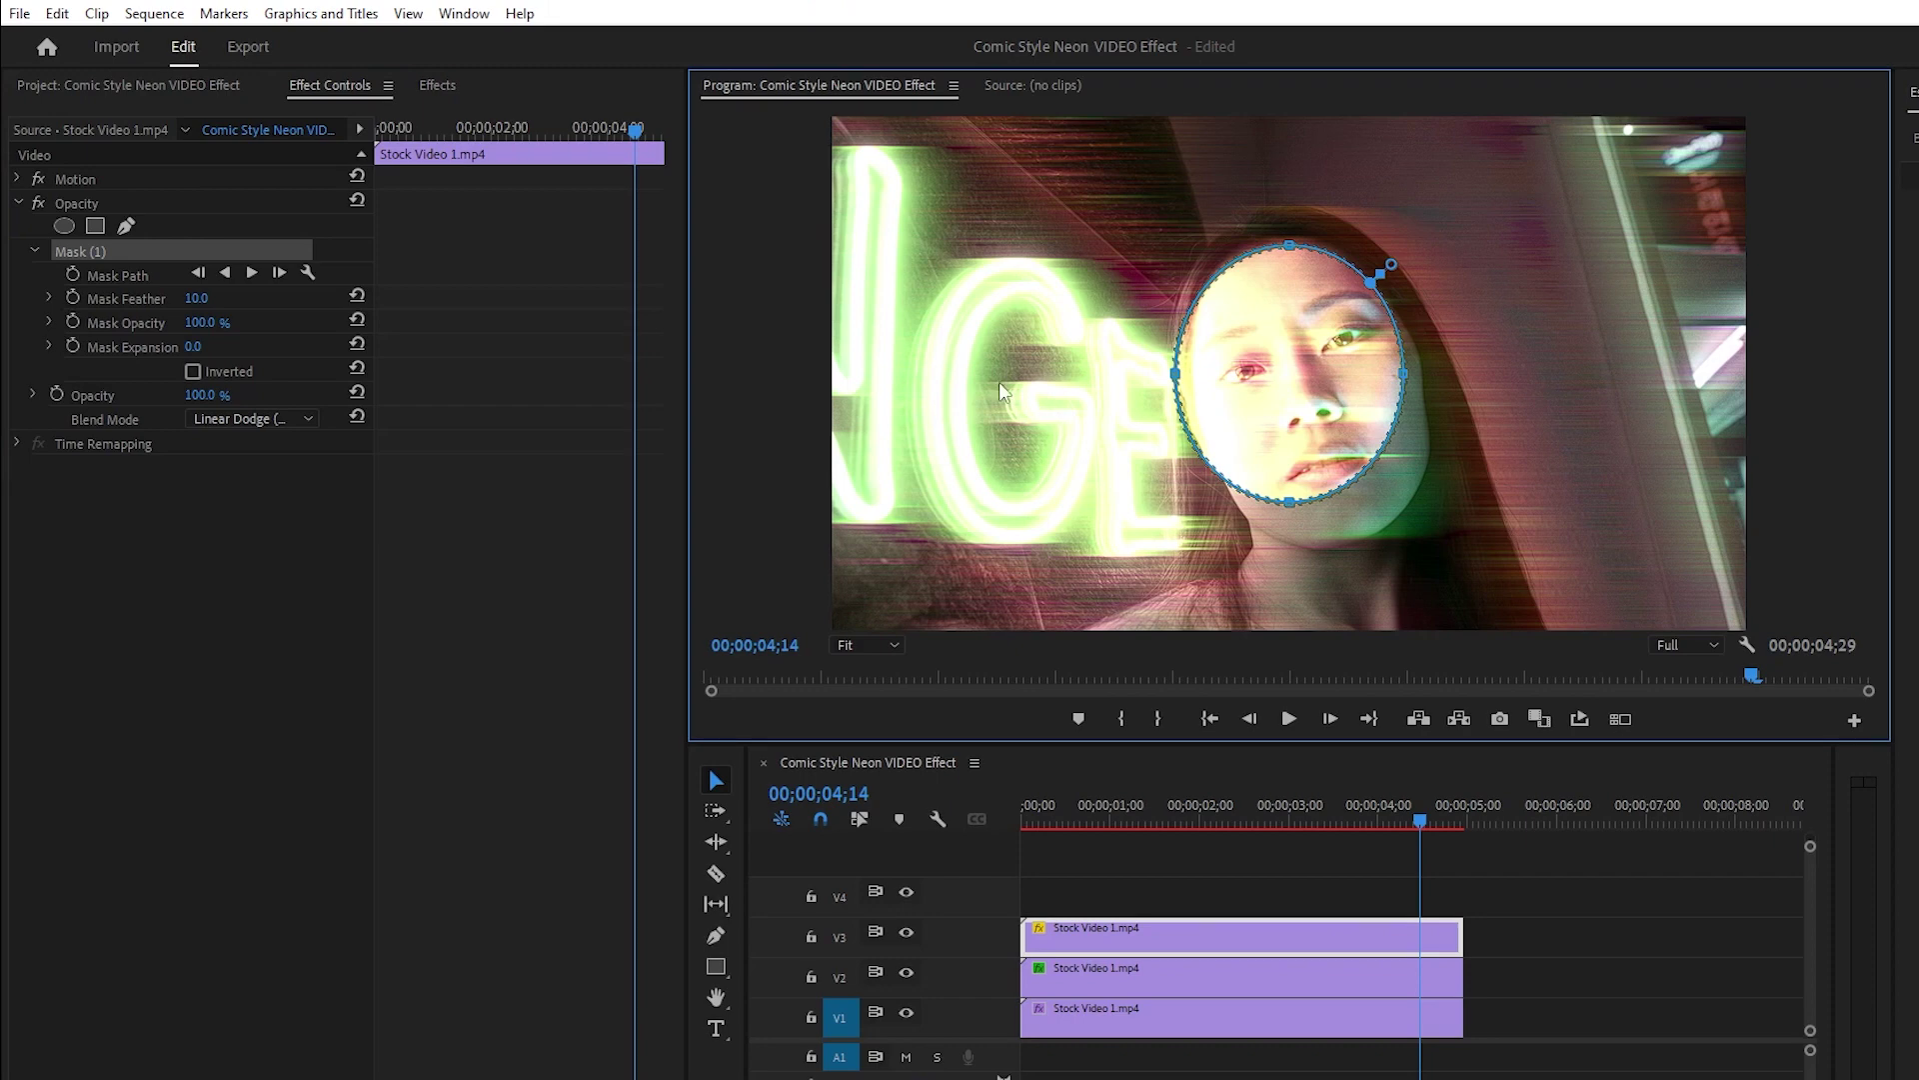
Turn on View > Show Rulers for the program monitor
{"action": "left_click", "coordinate": [409, 15]}
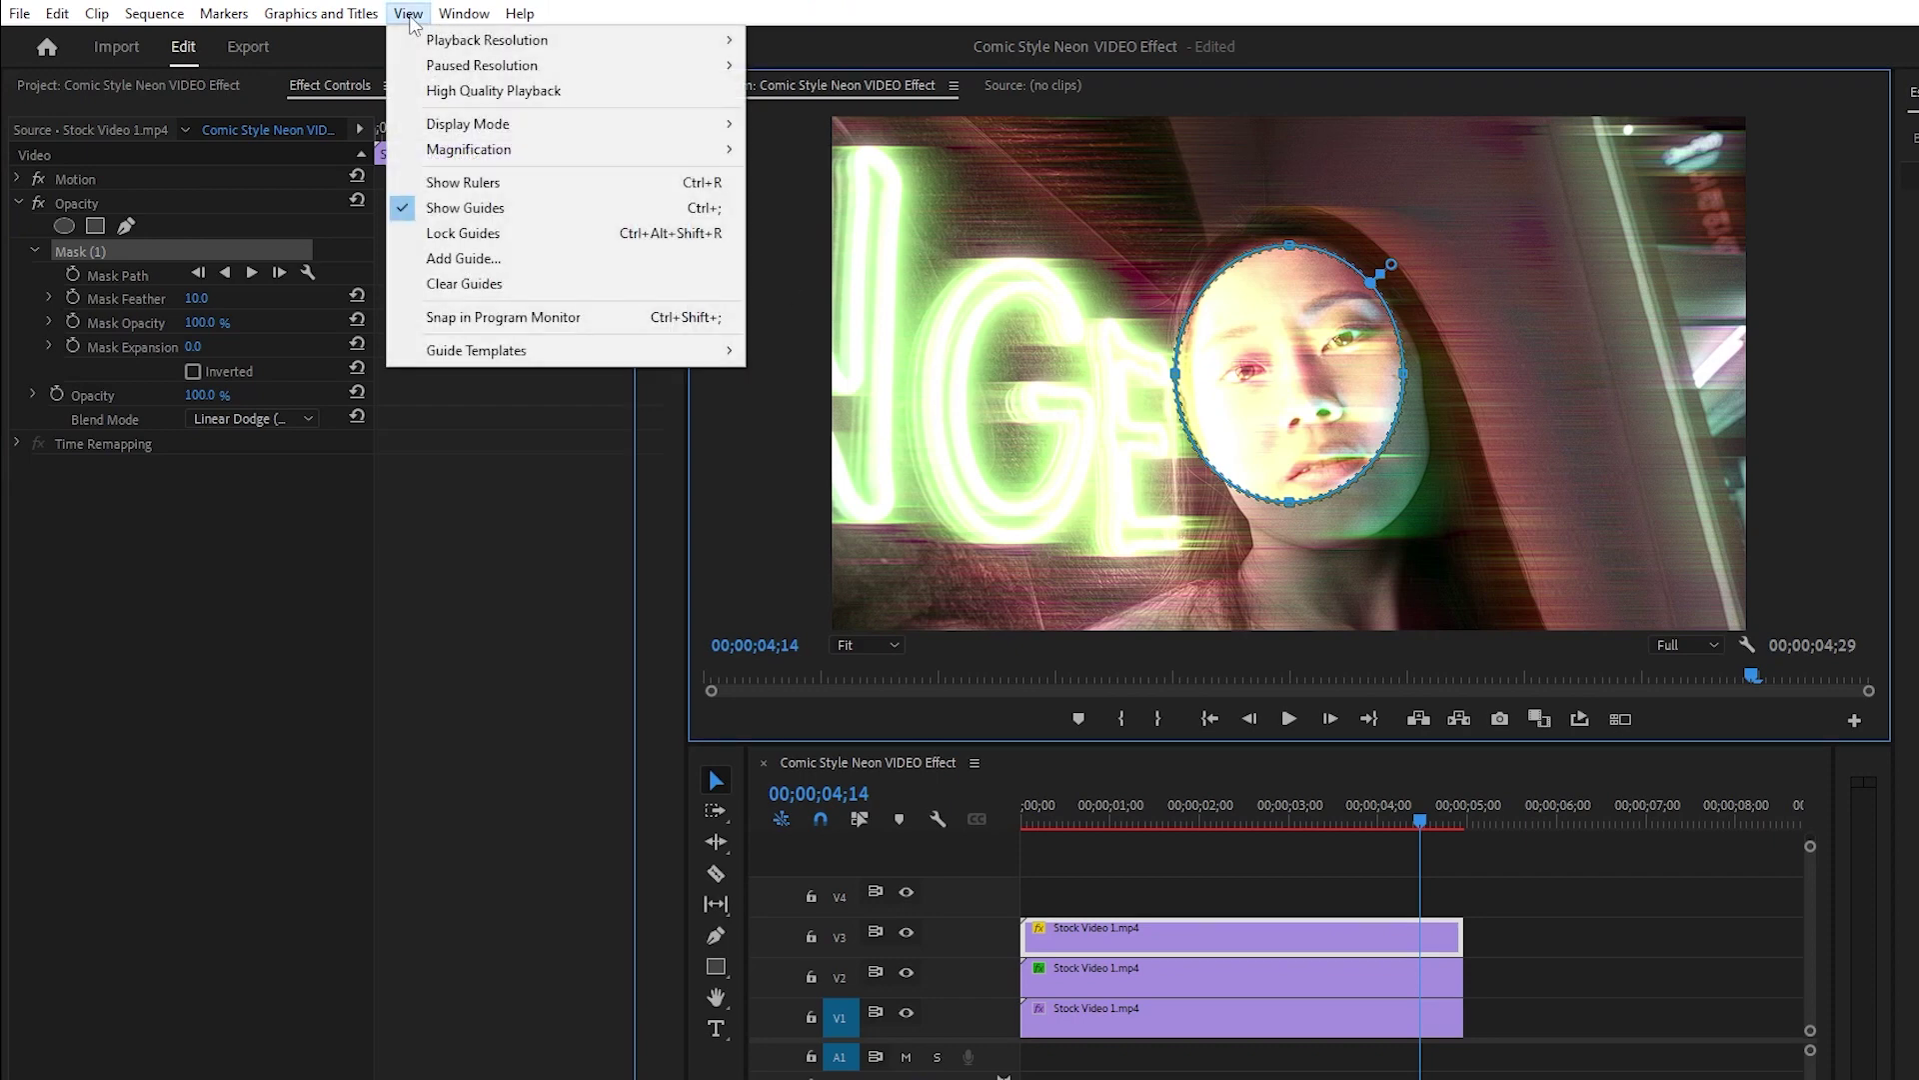
{"action": "left_click", "coordinate": [477, 188]}
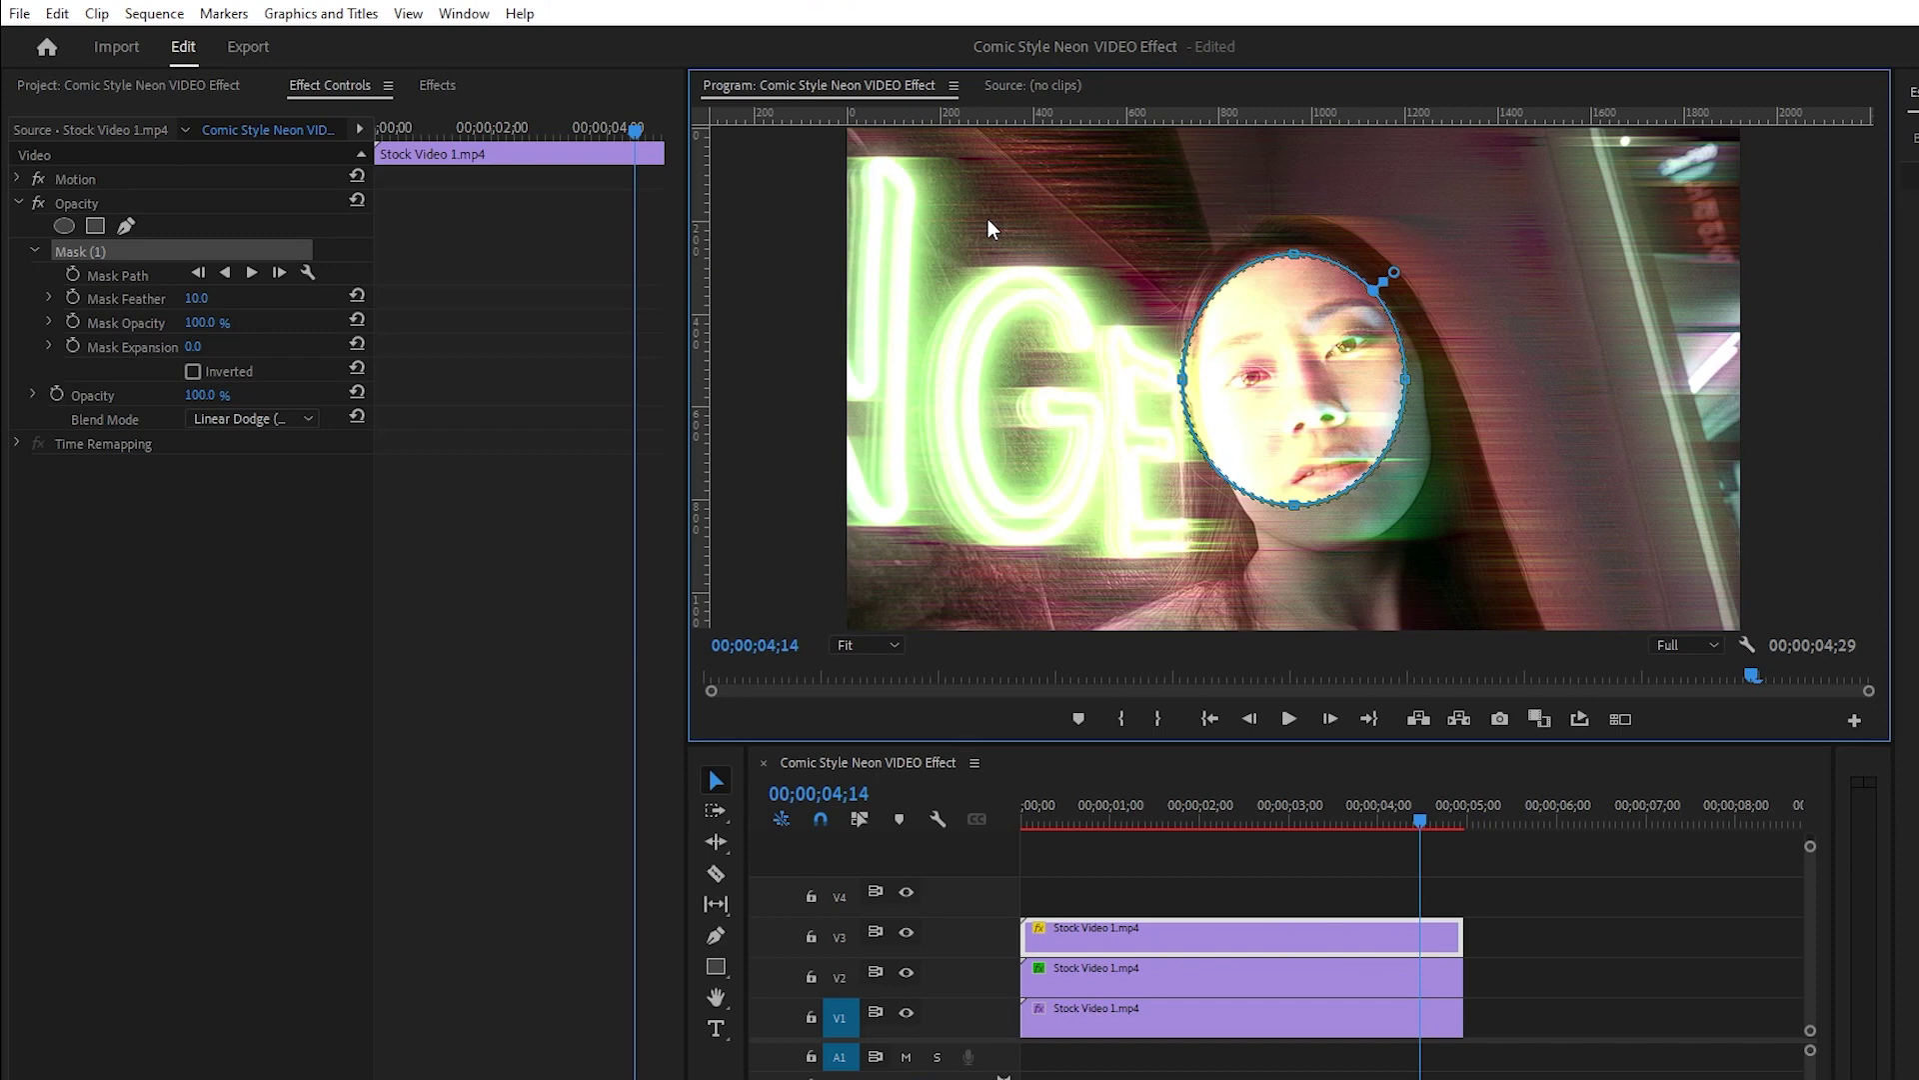
Drag out two vertical and two horizontal guides framing the face
{"action": "left_click_drag", "start_coordinate": [715, 257], "coordinate": [1543, 305]}
{"action": "left_click_drag", "start_coordinate": [703, 322], "coordinate": [1055, 331]}
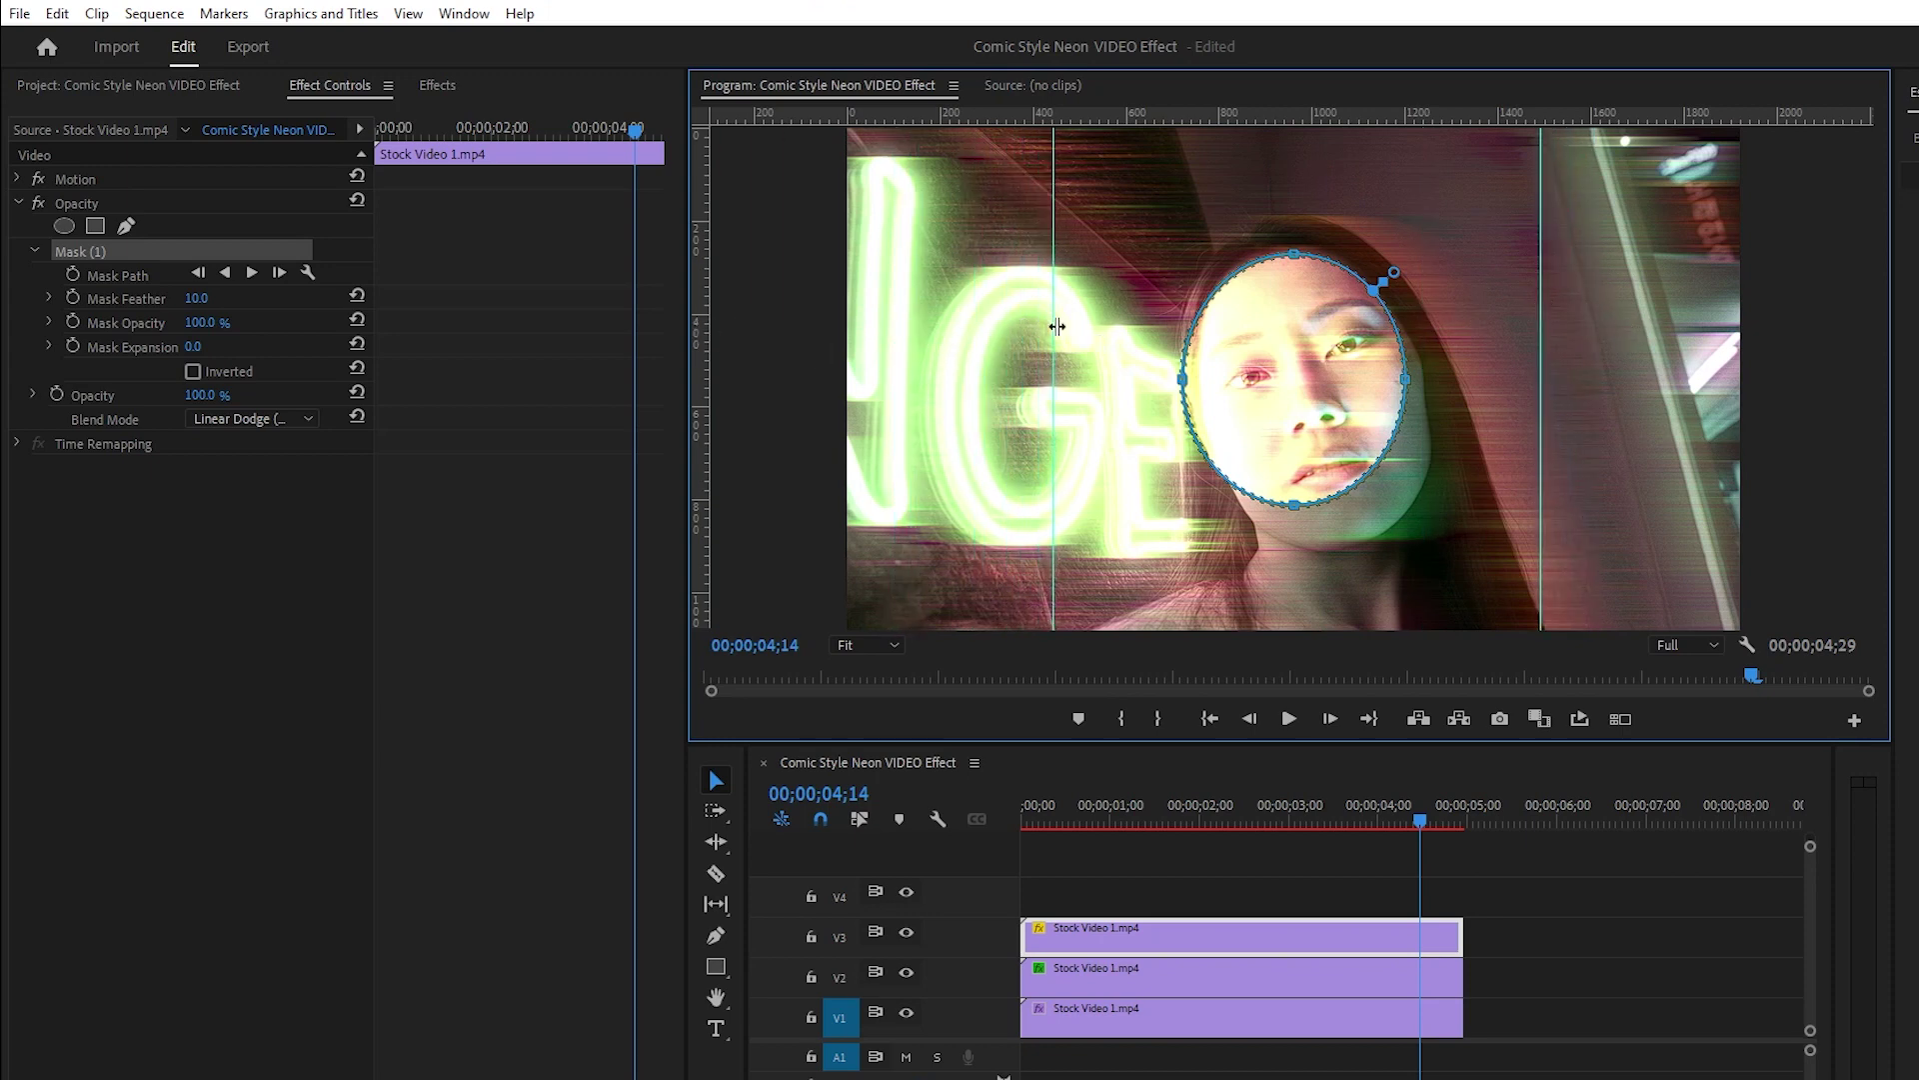
{"action": "left_click_drag", "start_coordinate": [1224, 118], "coordinate": [1250, 571]}
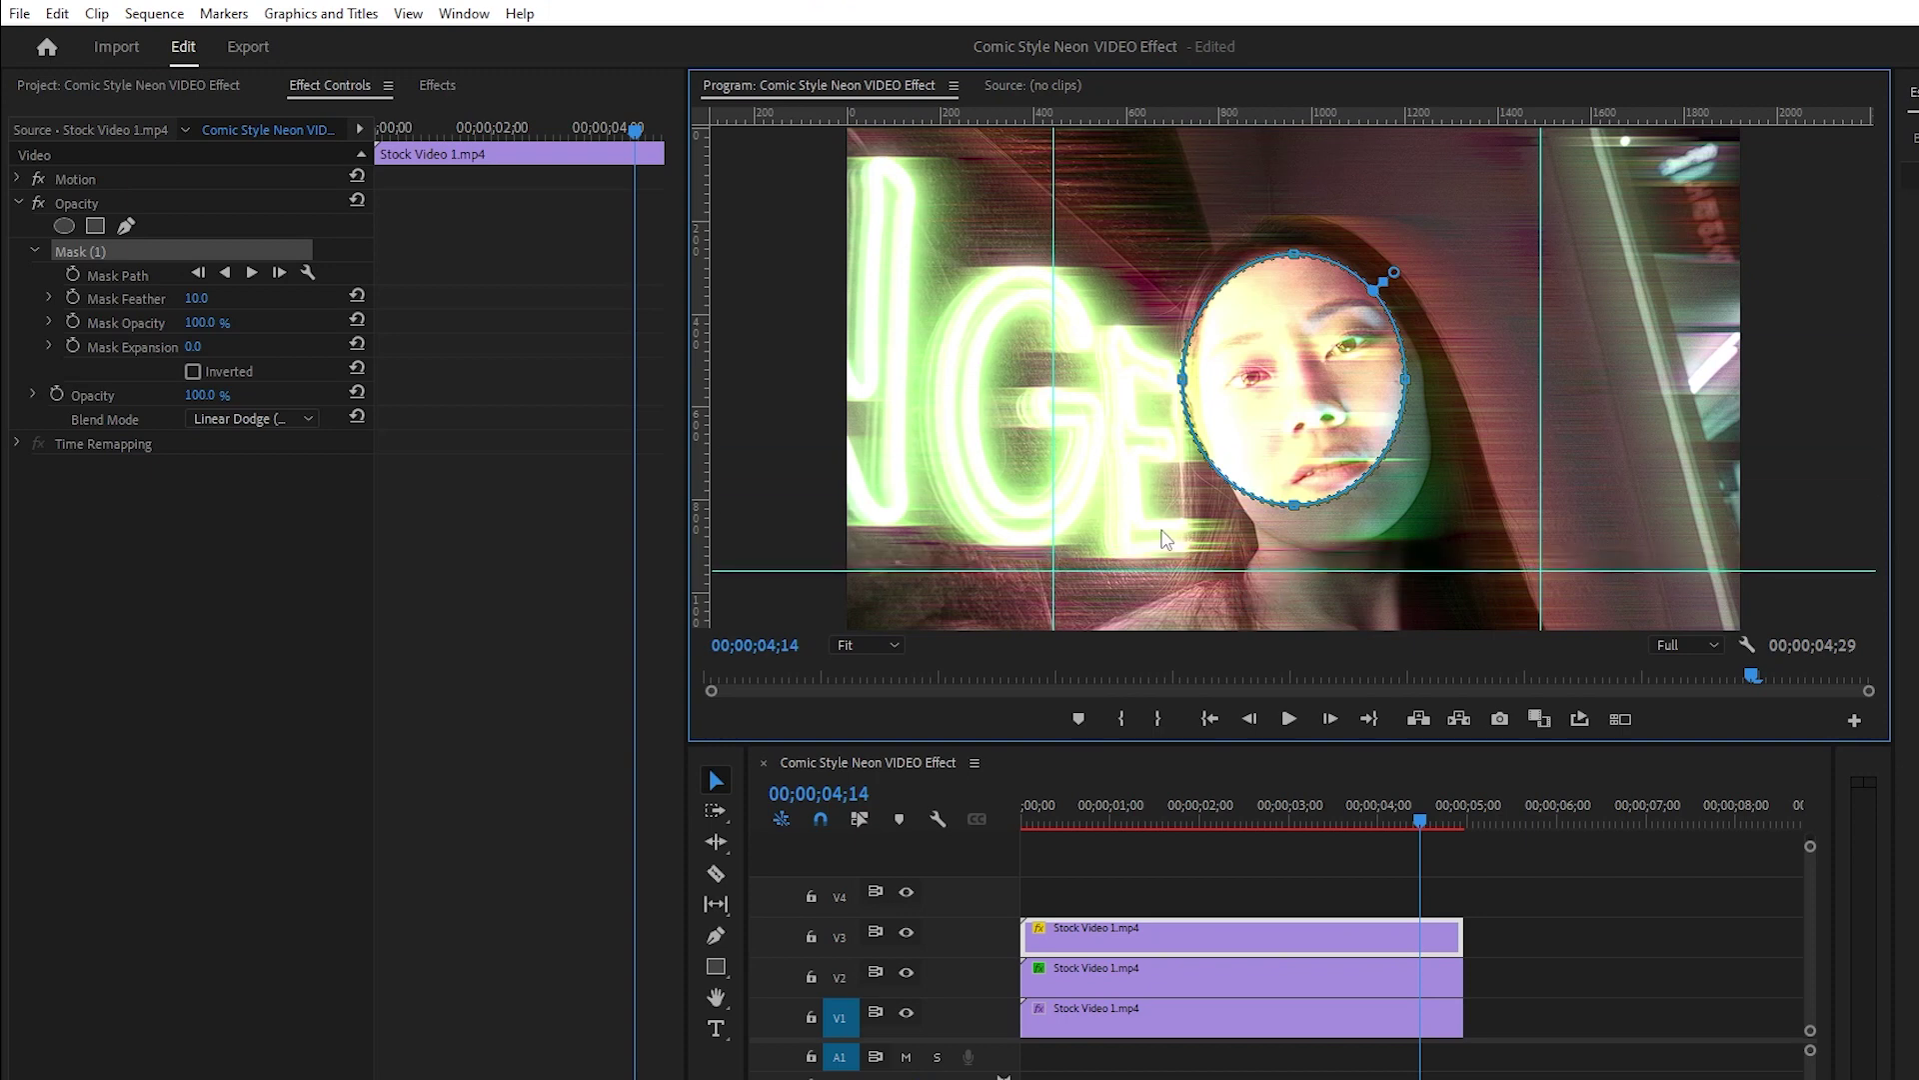
{"action": "left_click_drag", "start_coordinate": [1240, 118], "coordinate": [1247, 188]}
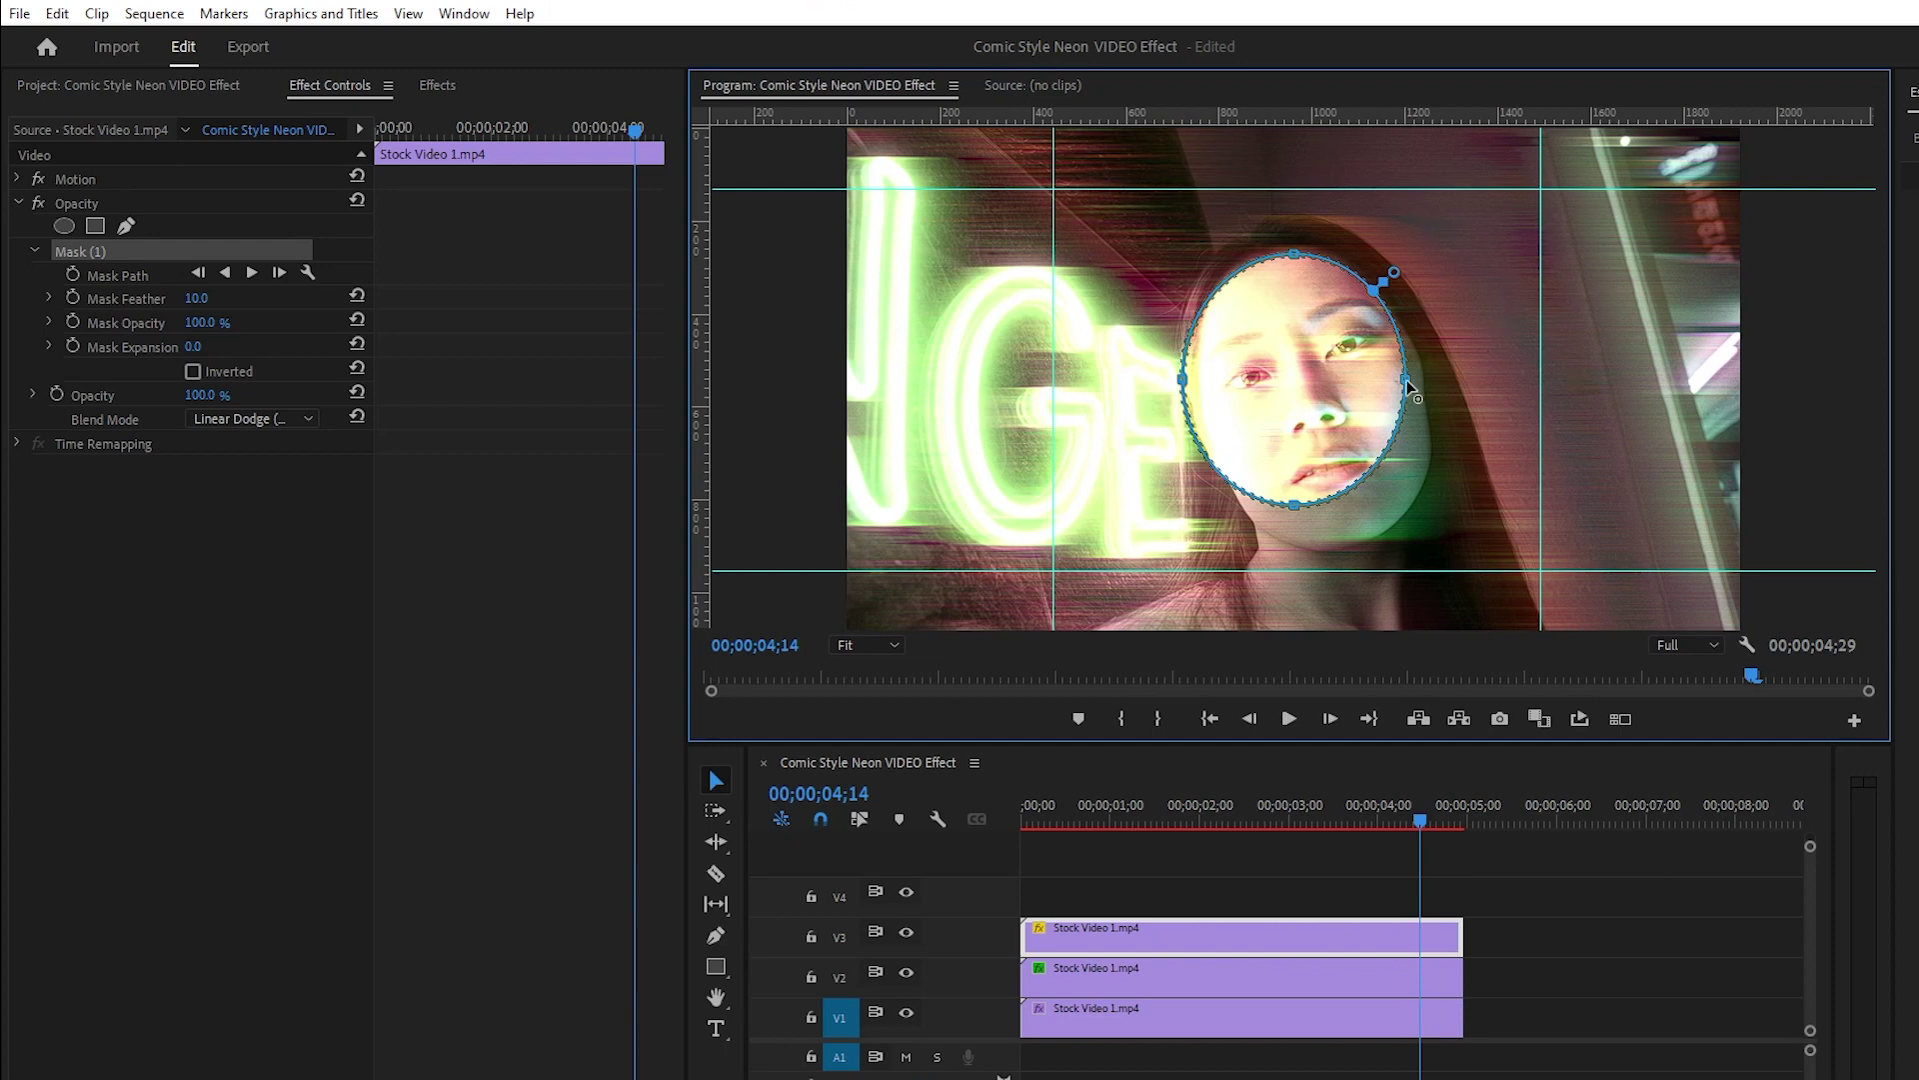
Stretch the ellipse mask's right, left, top and bottom handles out to the guides
{"action": "left_click_drag", "start_coordinate": [1407, 382], "coordinate": [1540, 391]}
{"action": "left_click_drag", "start_coordinate": [1183, 384], "coordinate": [1055, 393]}
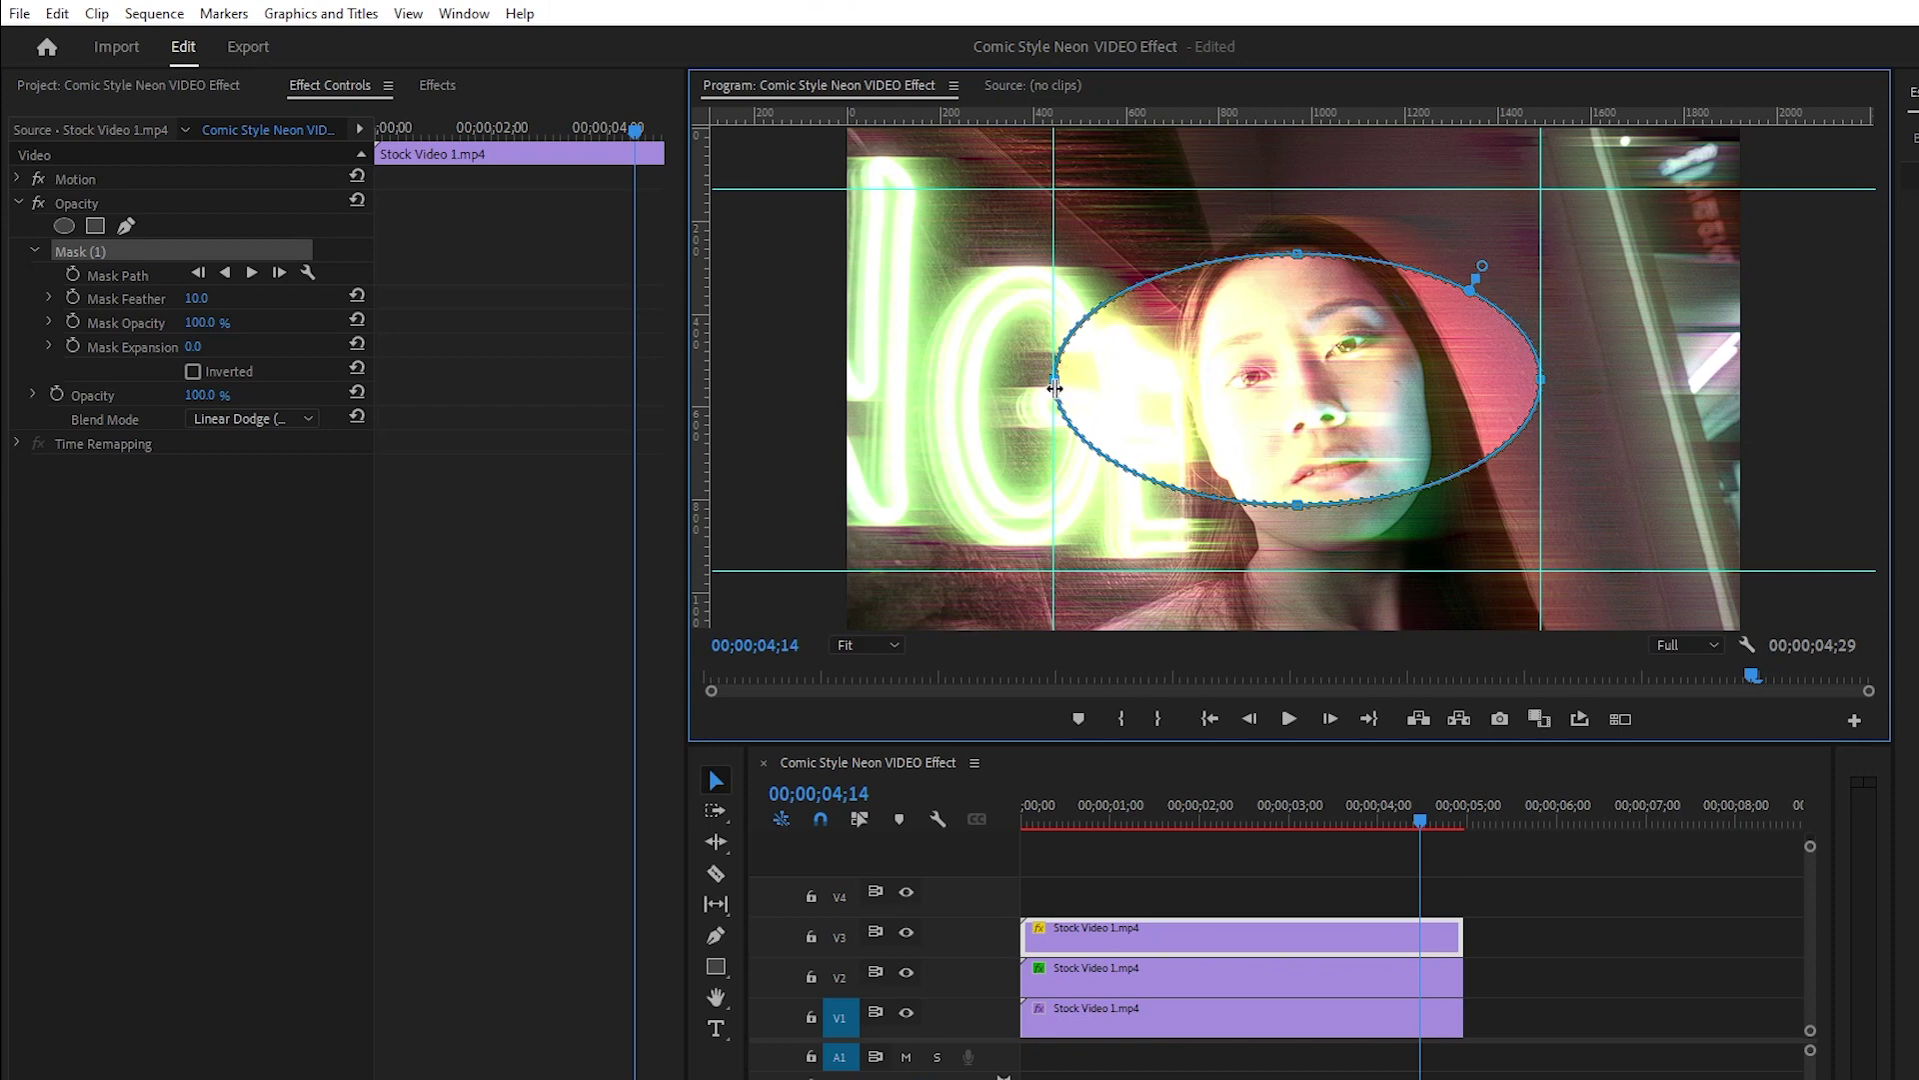
{"action": "left_click_drag", "start_coordinate": [1296, 256], "coordinate": [1299, 194]}
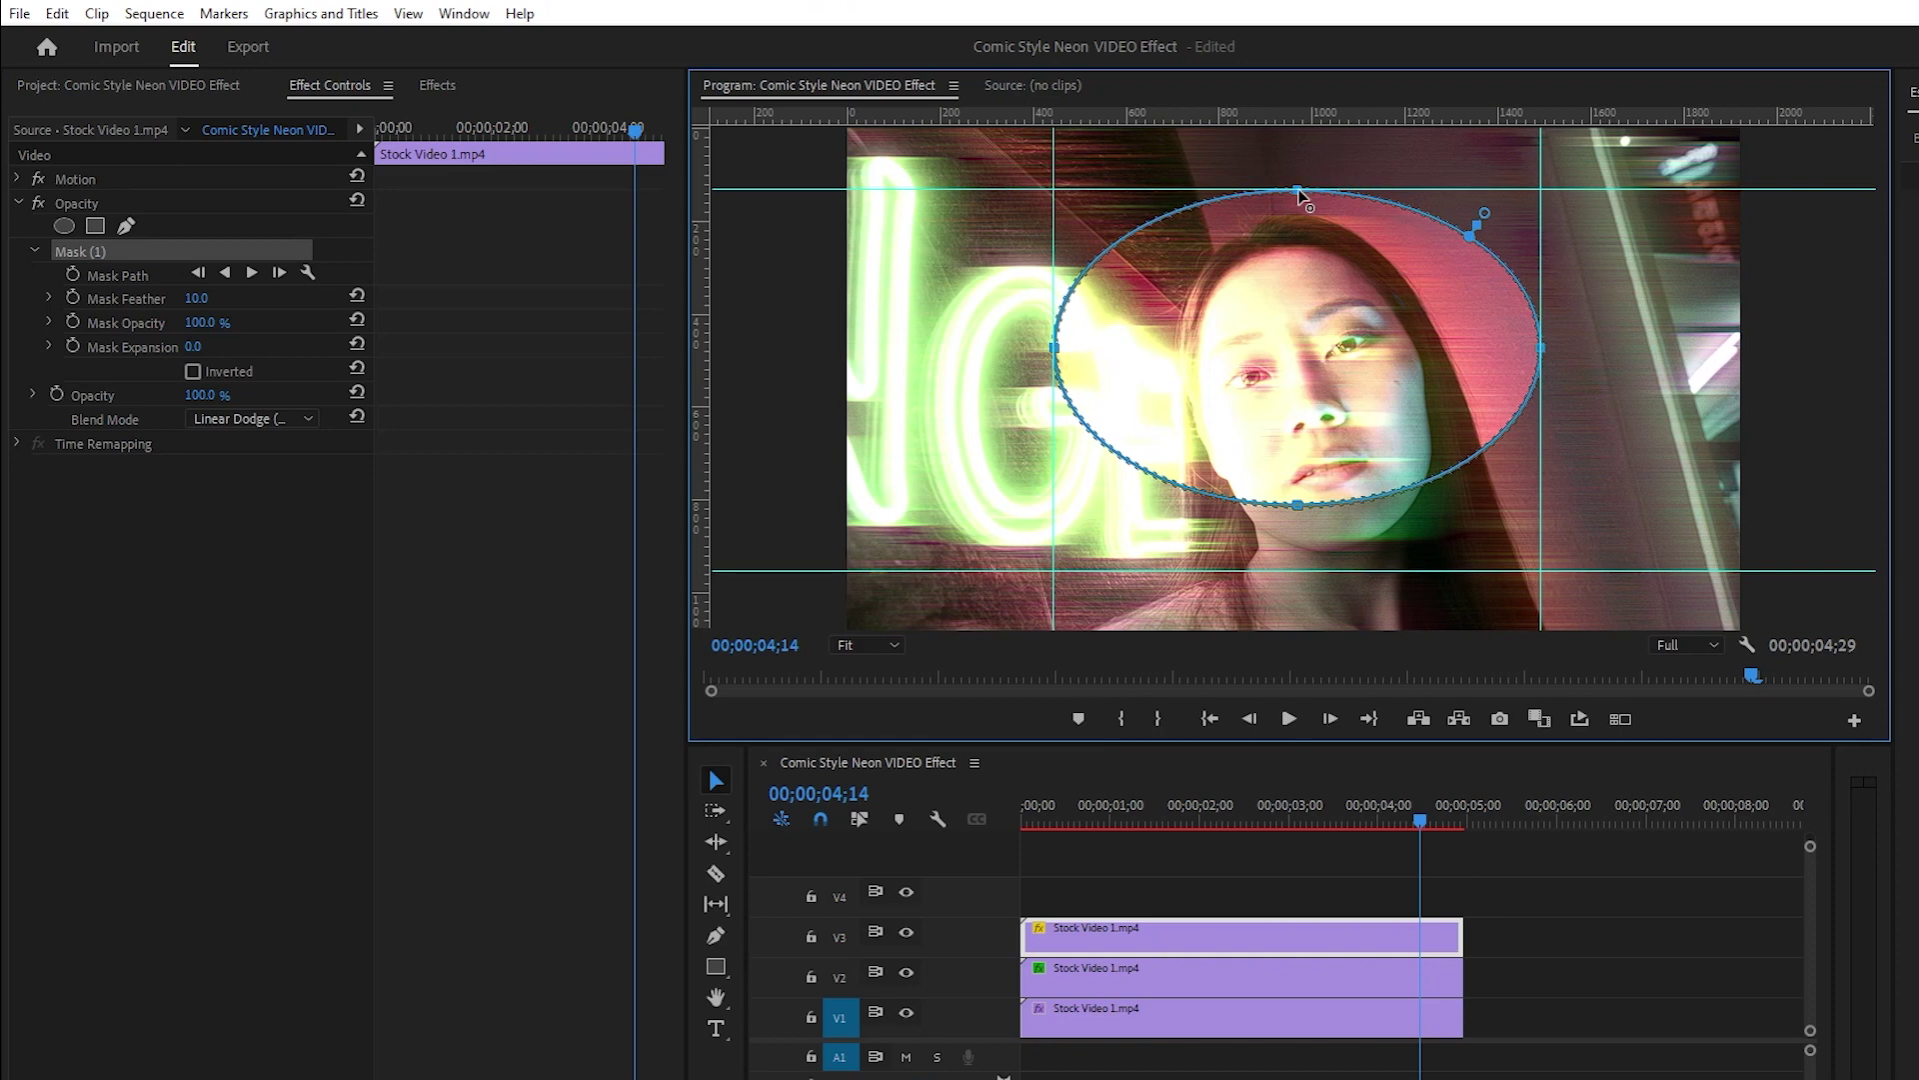
{"action": "left_click_drag", "start_coordinate": [1295, 501], "coordinate": [1305, 575]}
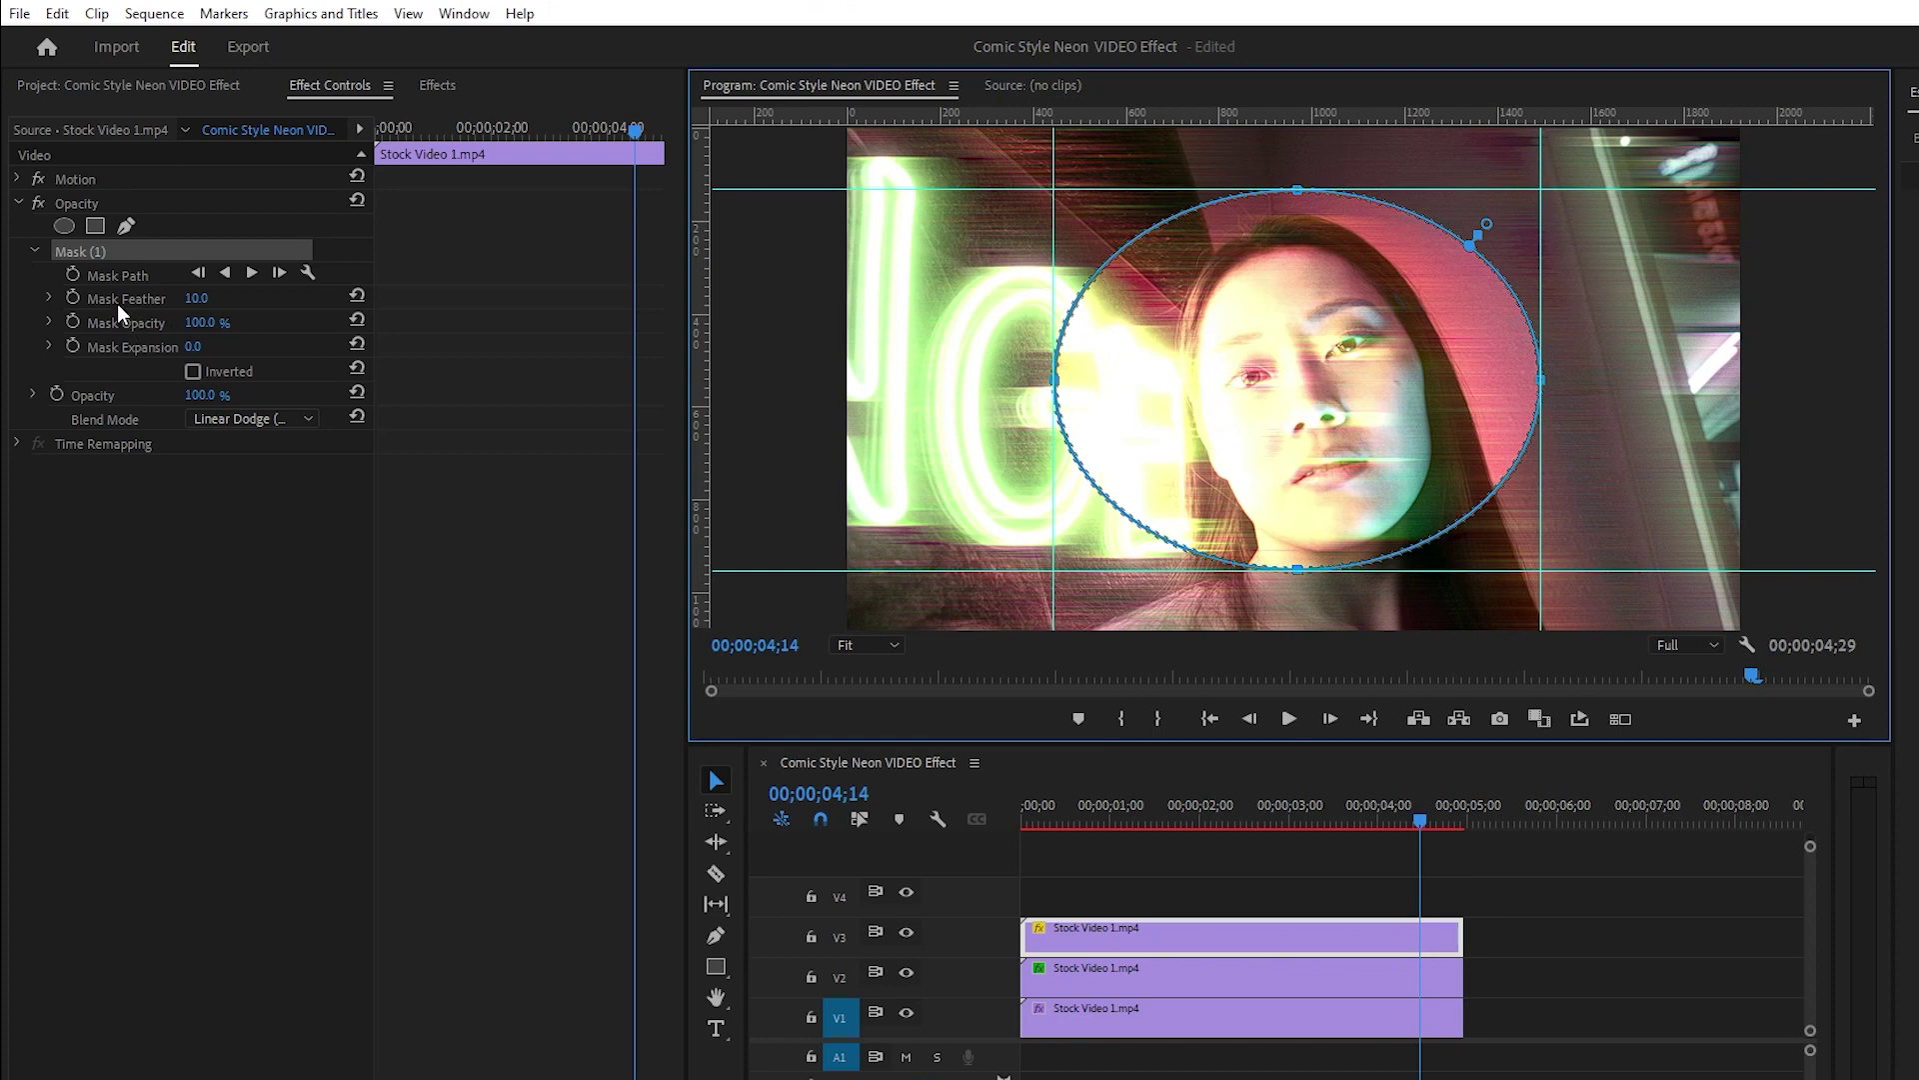
Set the mask feather to 250 and tick Inverted
{"action": "left_click", "coordinate": [196, 298]}
{"action": "type", "text": "250"}
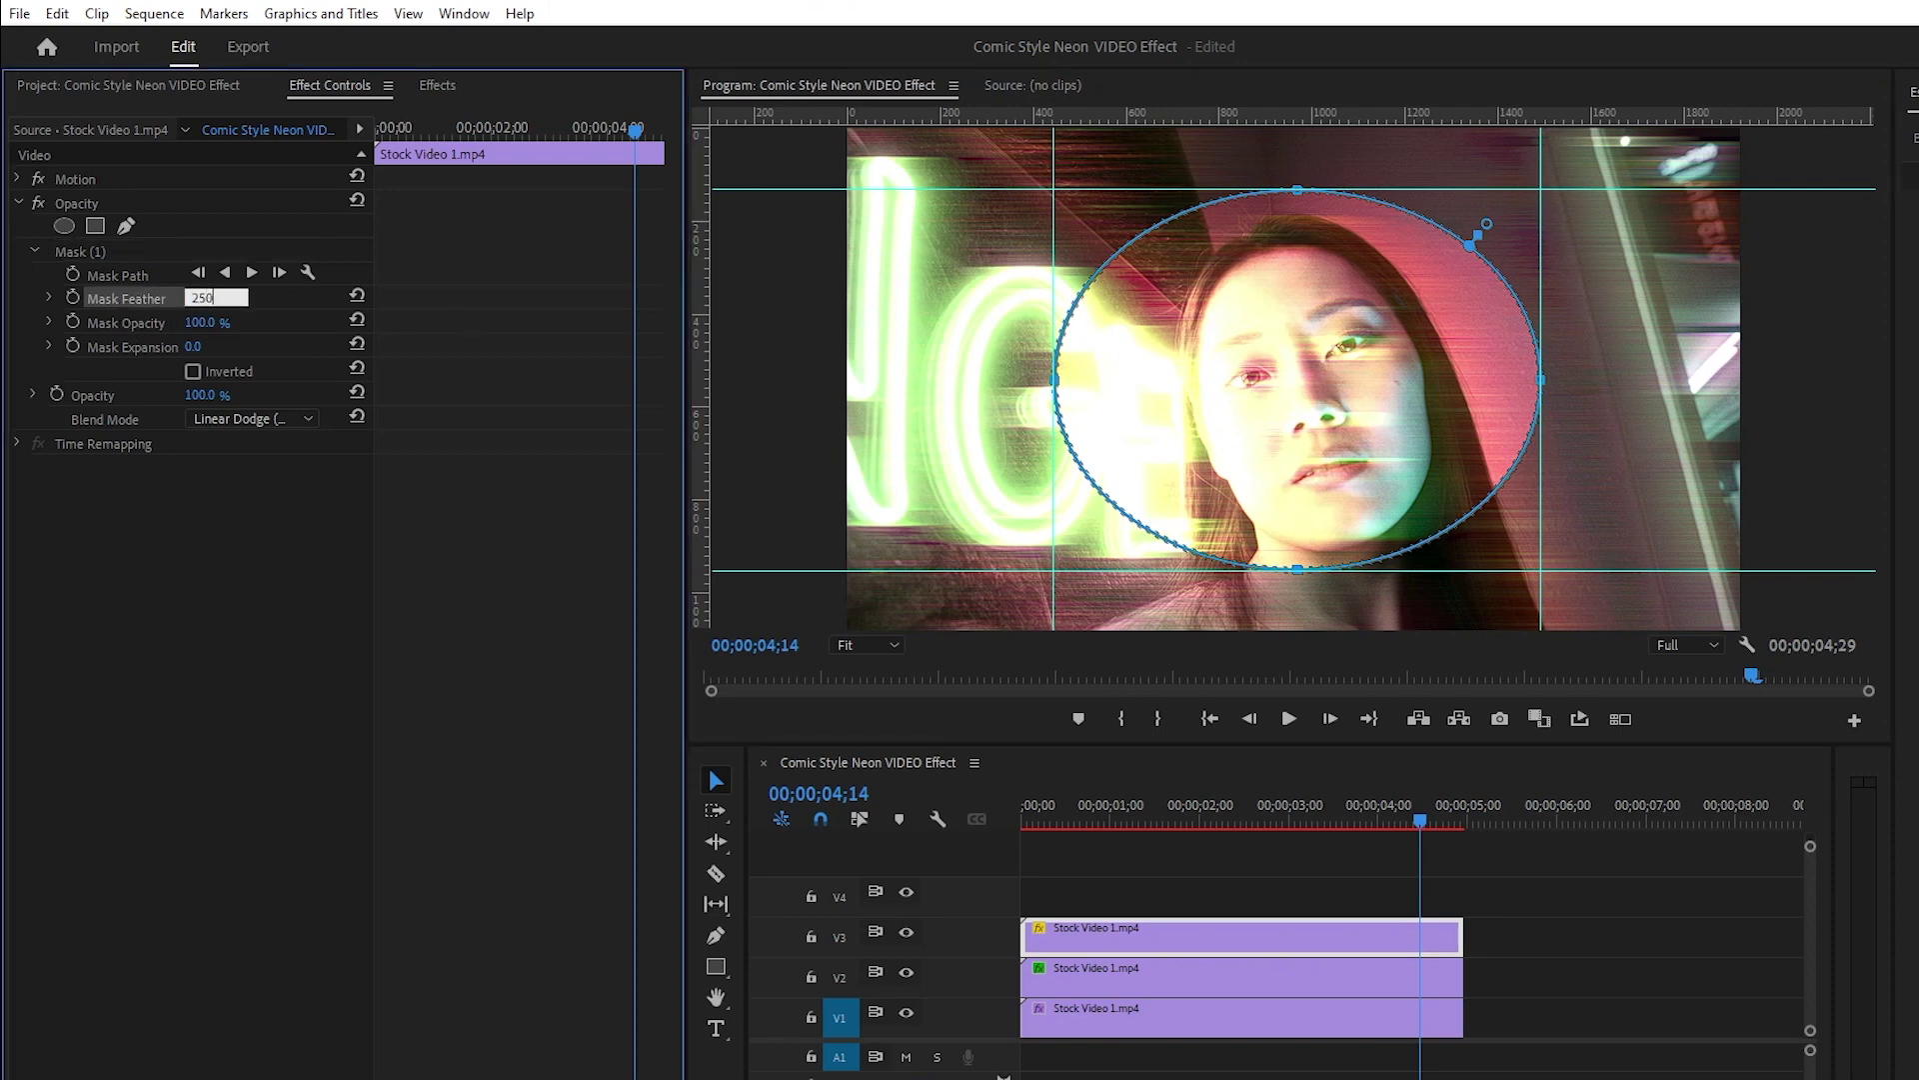
{"action": "key", "text": "Return"}
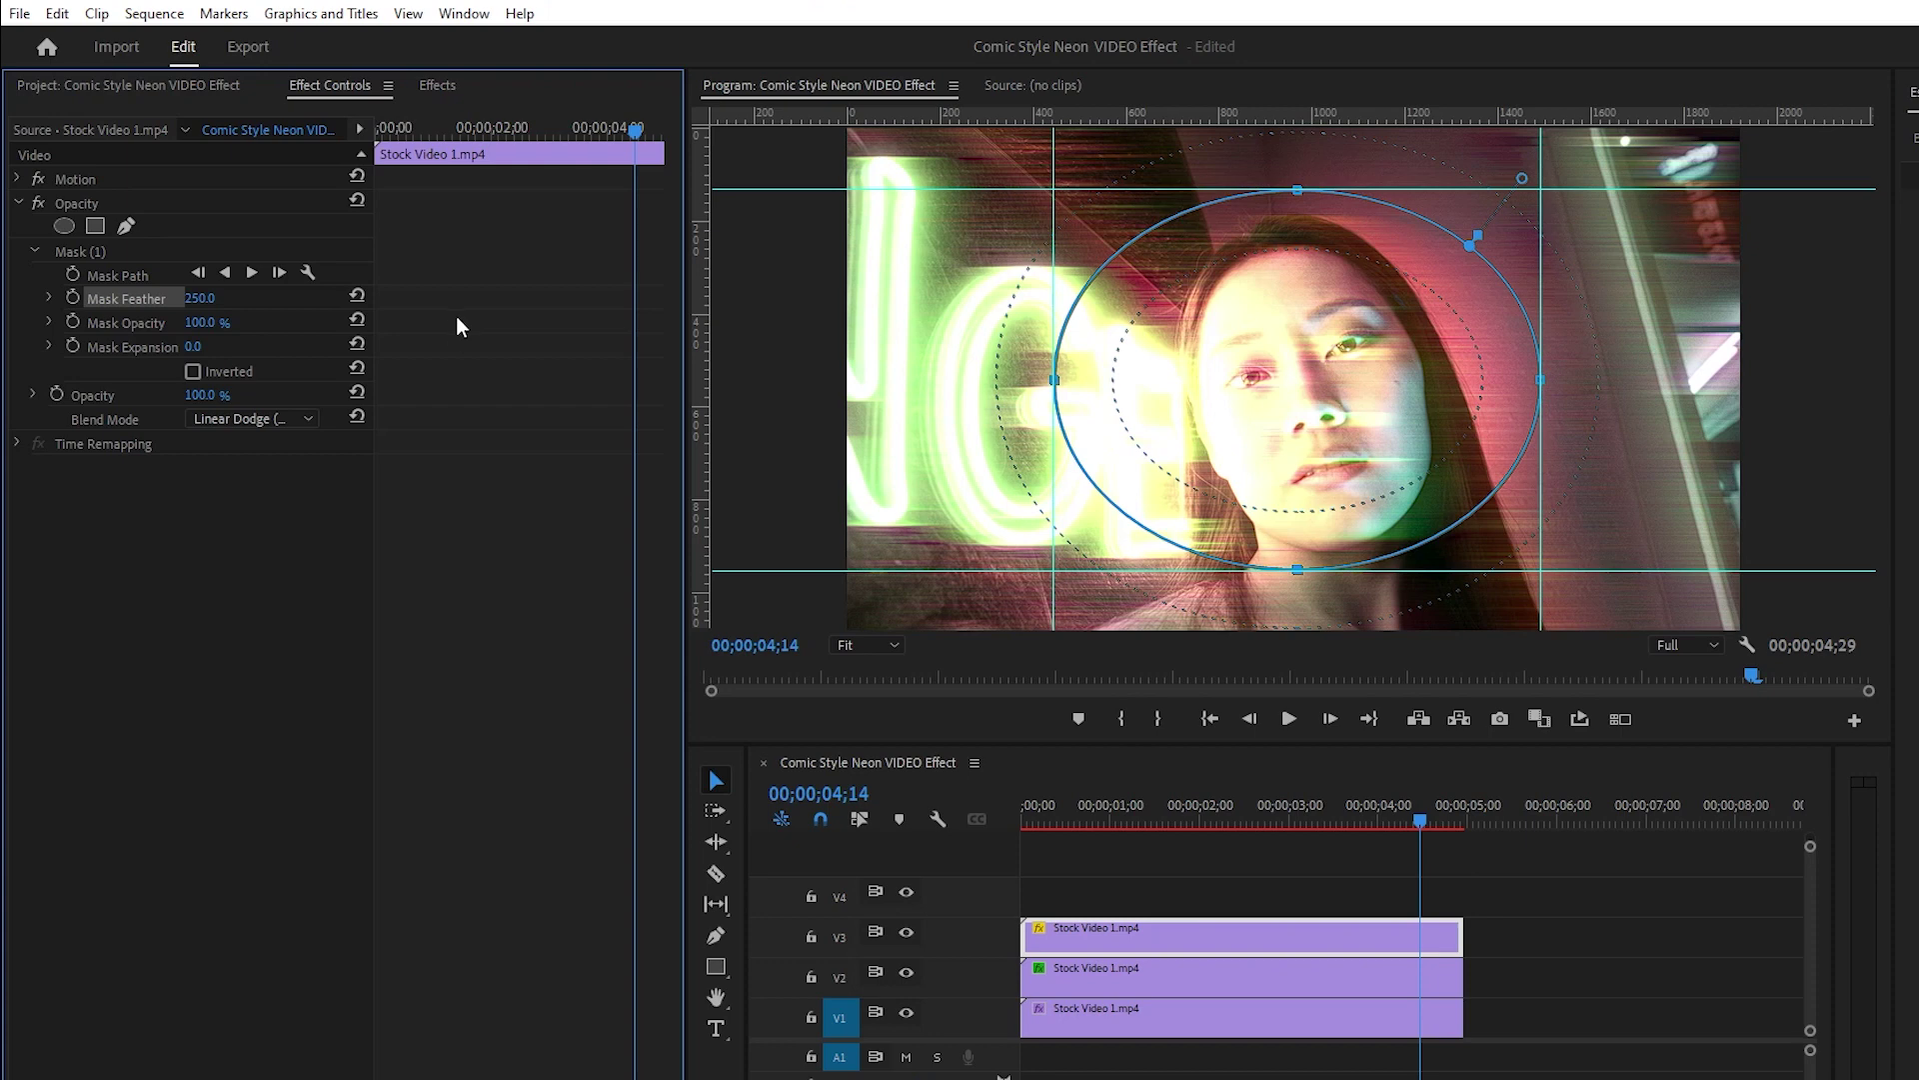
{"action": "left_click", "coordinate": [193, 372]}
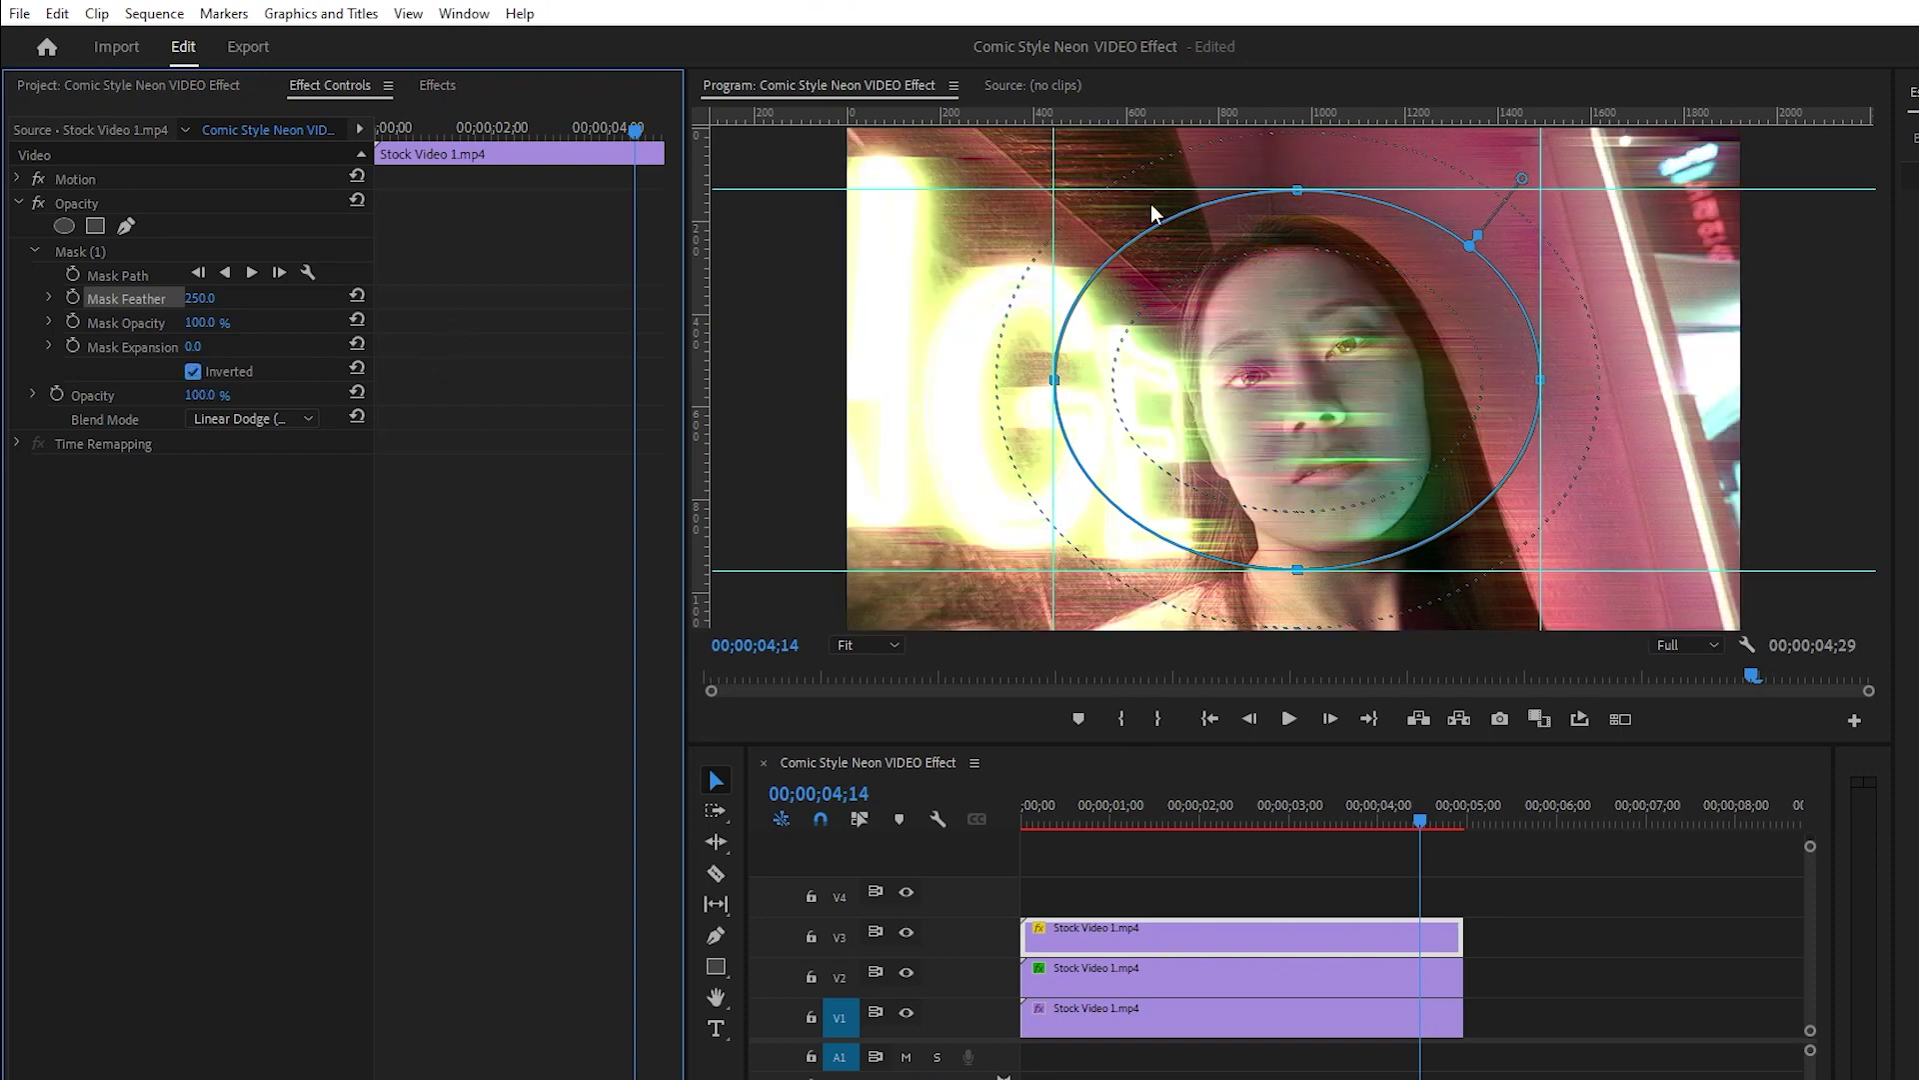
Drag all four guides back onto the rulers, then turn rulers off with View > Show Rulers
{"action": "left_click", "coordinate": [798, 372]}
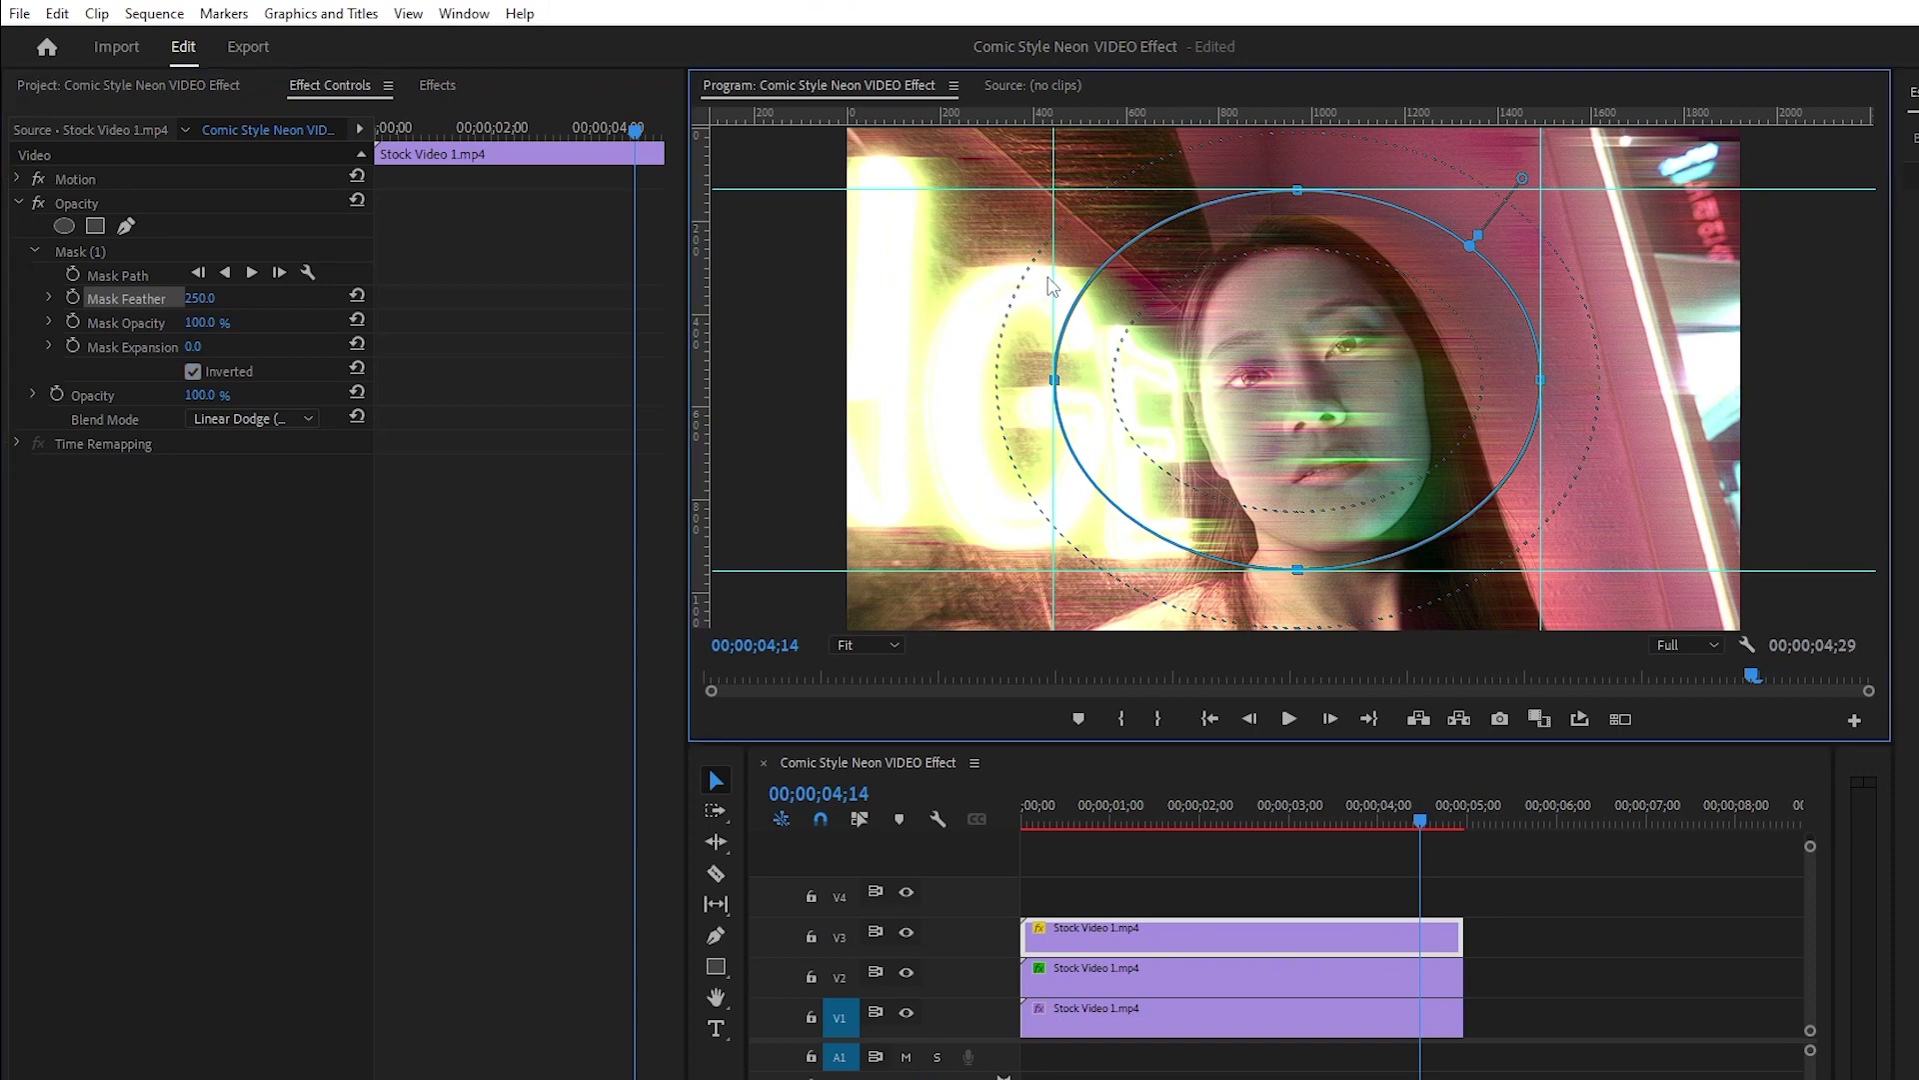
{"action": "left_click_drag", "start_coordinate": [1055, 283], "coordinate": [705, 288]}
{"action": "left_click_drag", "start_coordinate": [1540, 275], "coordinate": [705, 300]}
{"action": "left_click_drag", "start_coordinate": [913, 188], "coordinate": [904, 114]}
{"action": "left_click_drag", "start_coordinate": [888, 569], "coordinate": [887, 100]}
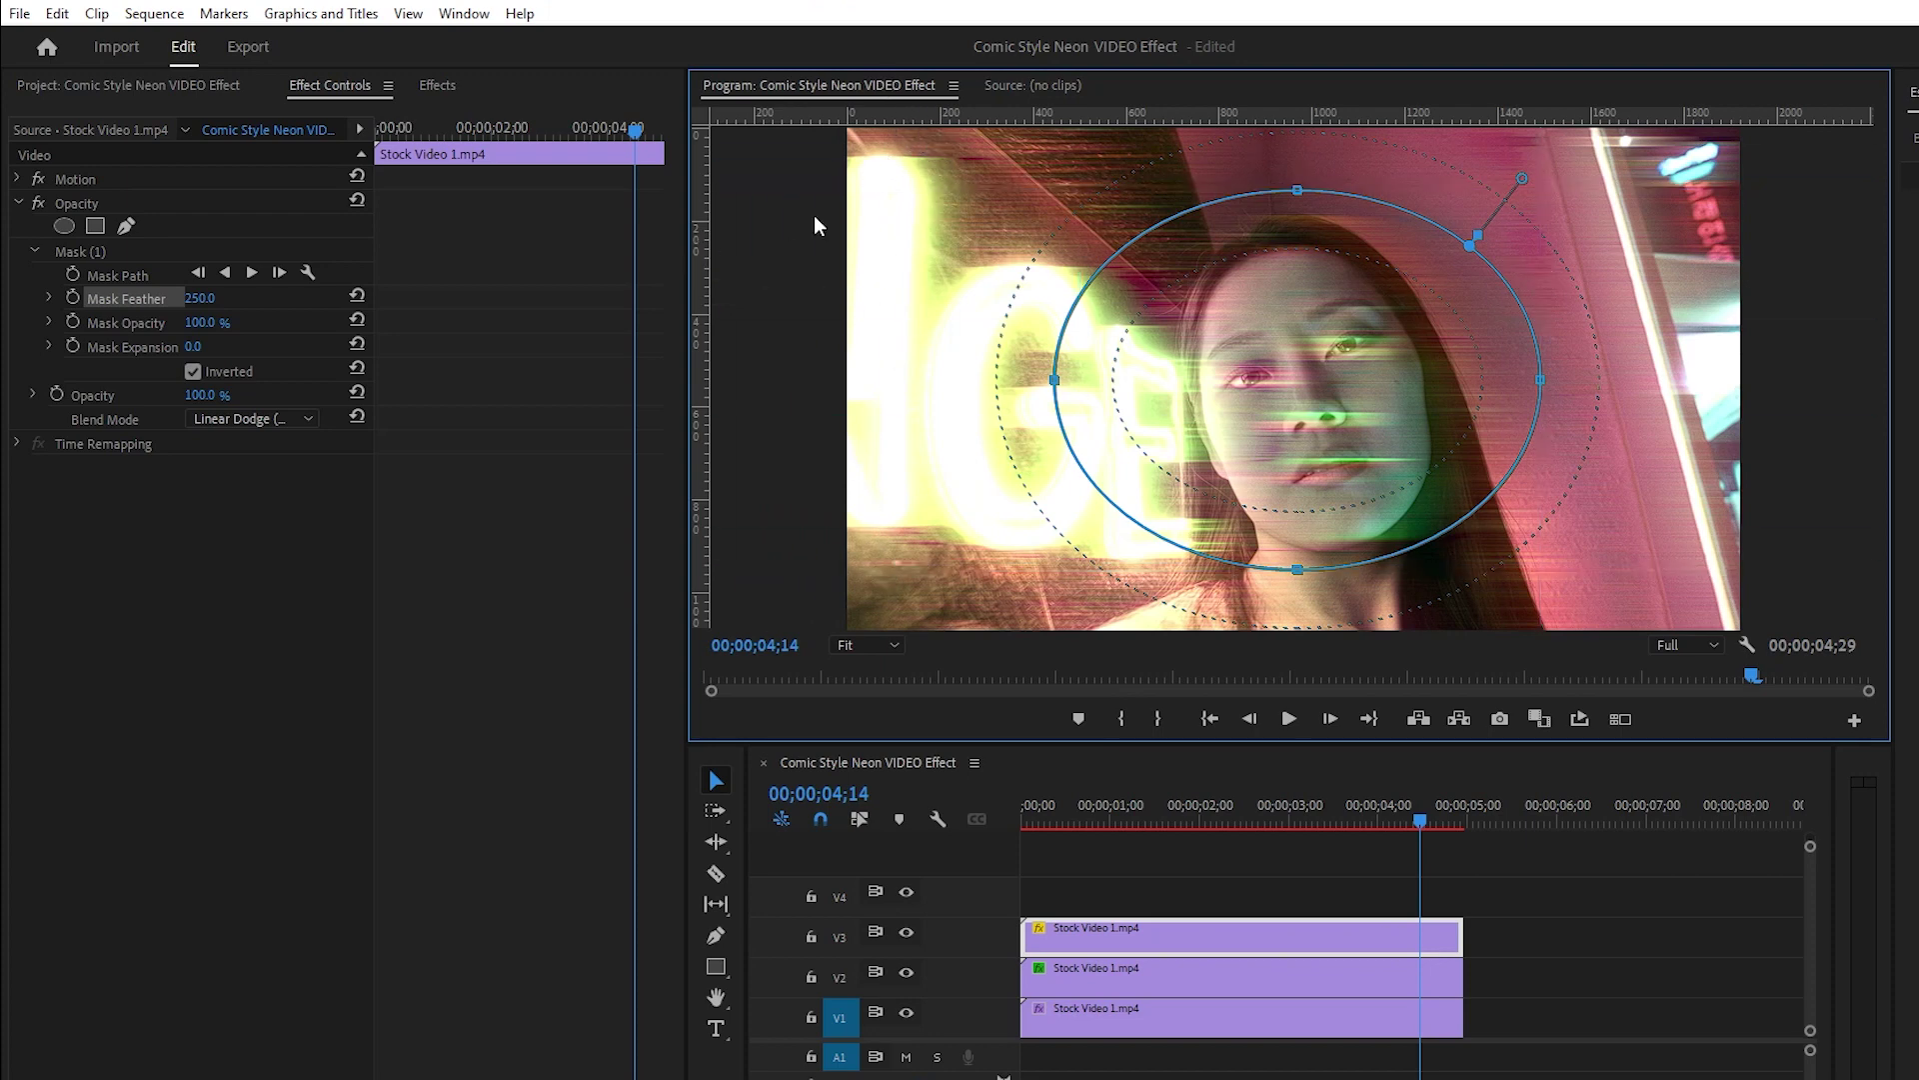
{"action": "left_click", "coordinate": [408, 13]}
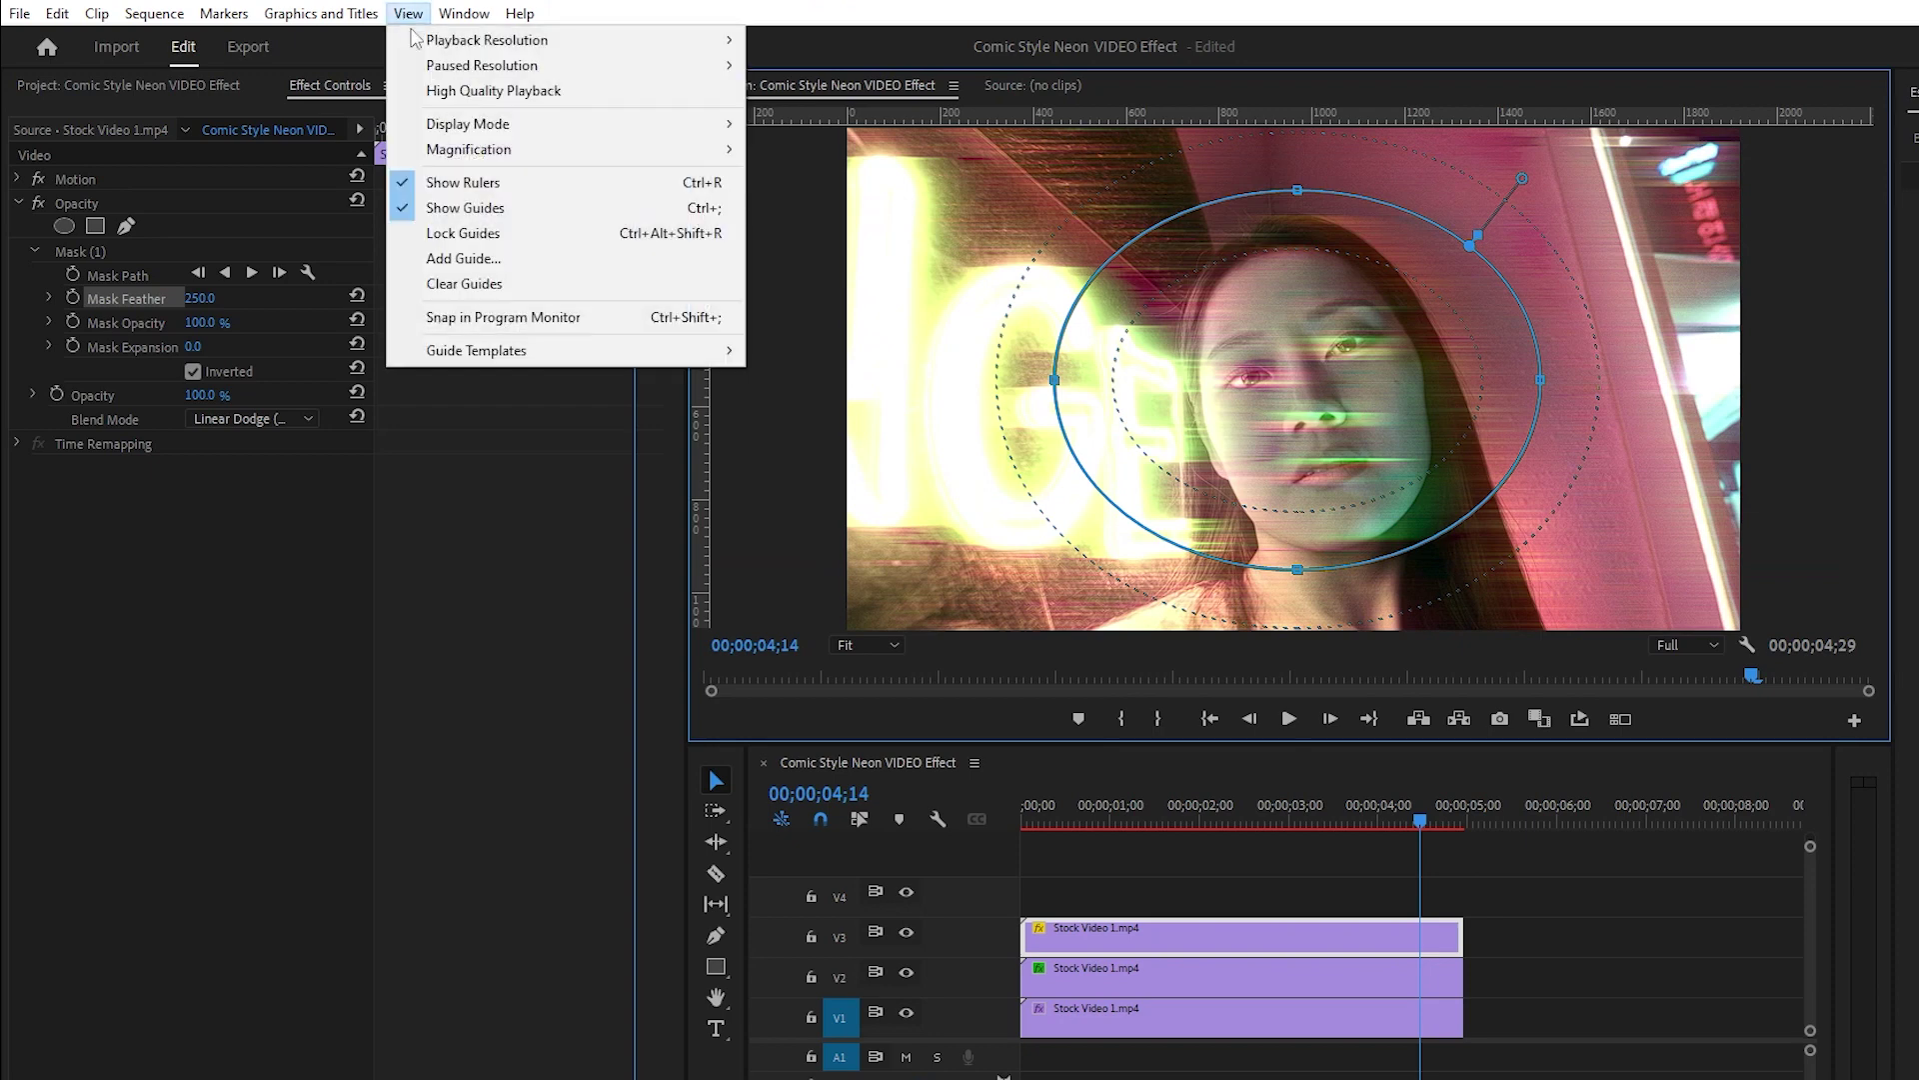
{"action": "left_click", "coordinate": [489, 185]}
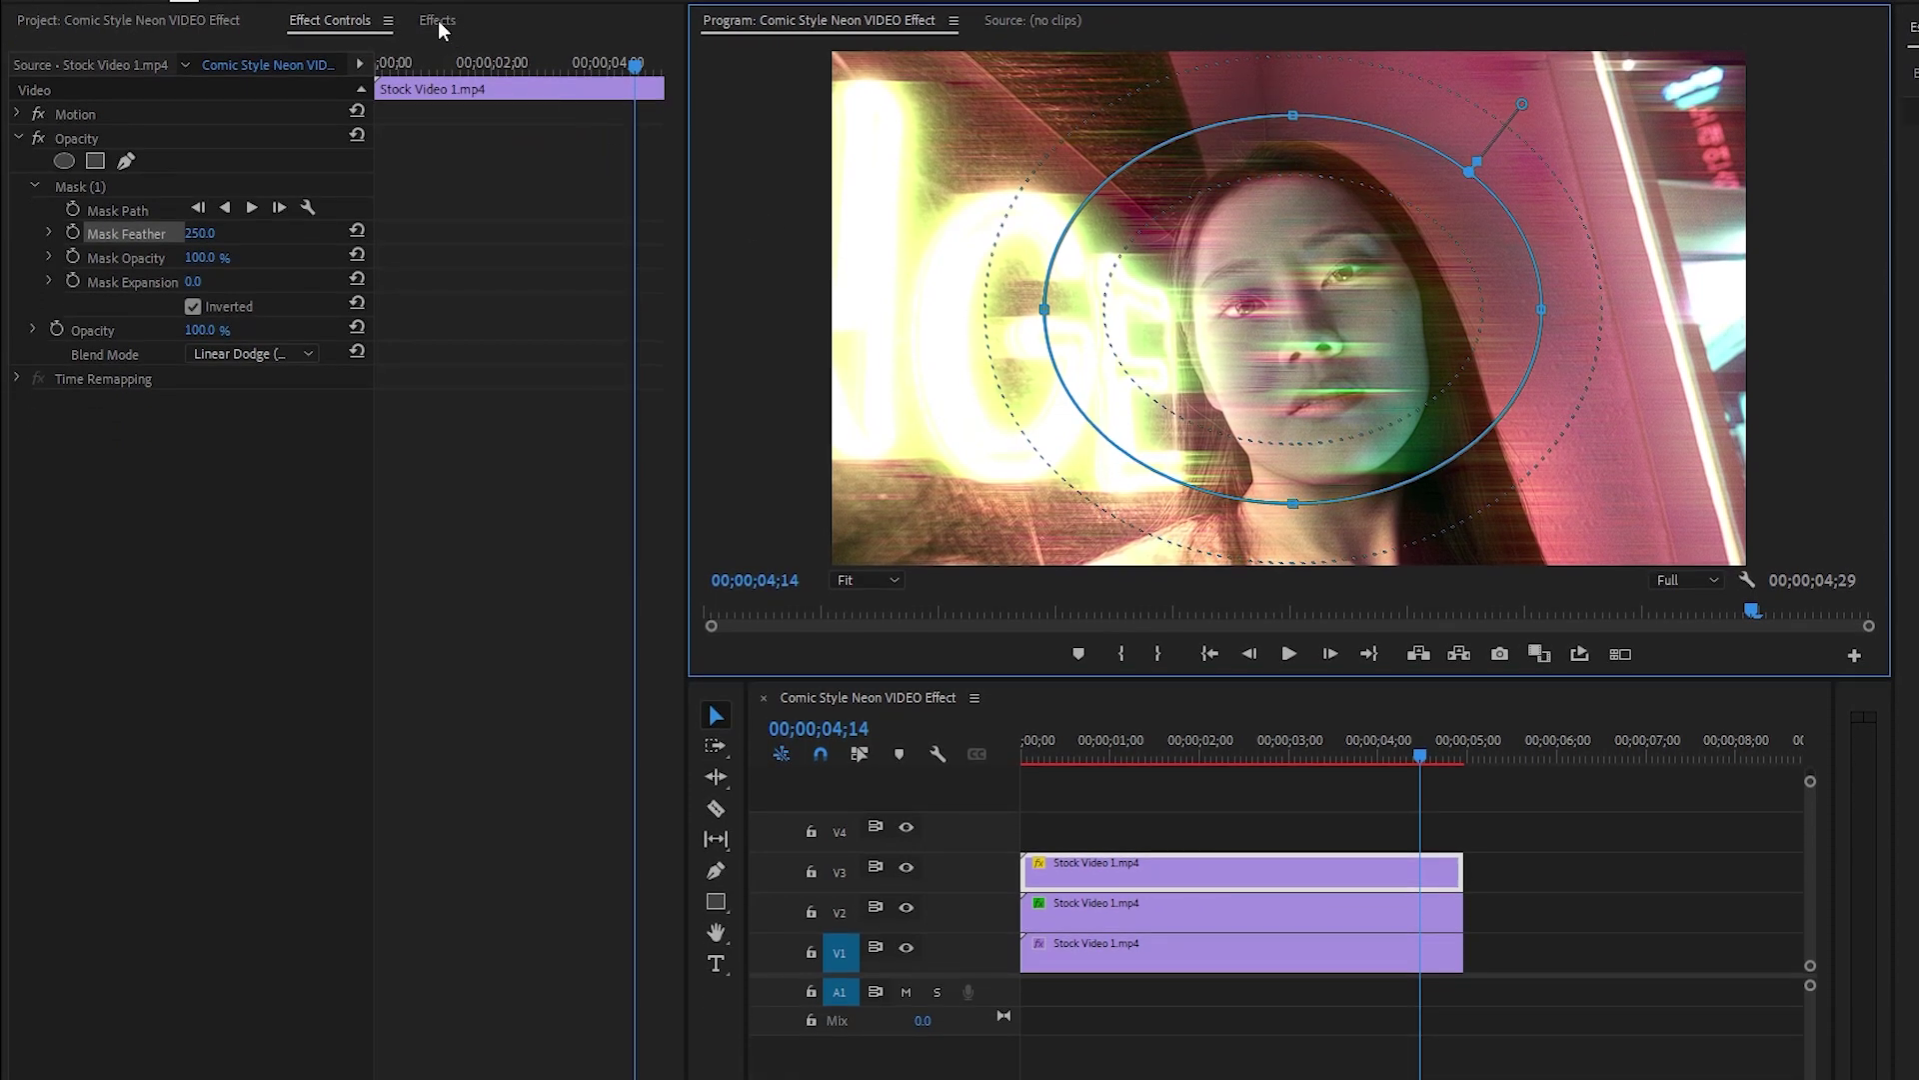
Apply the Find Edges and Invert effects to the V3 clip
{"action": "left_click", "coordinate": [437, 85]}
{"action": "left_click", "coordinate": [238, 51]}
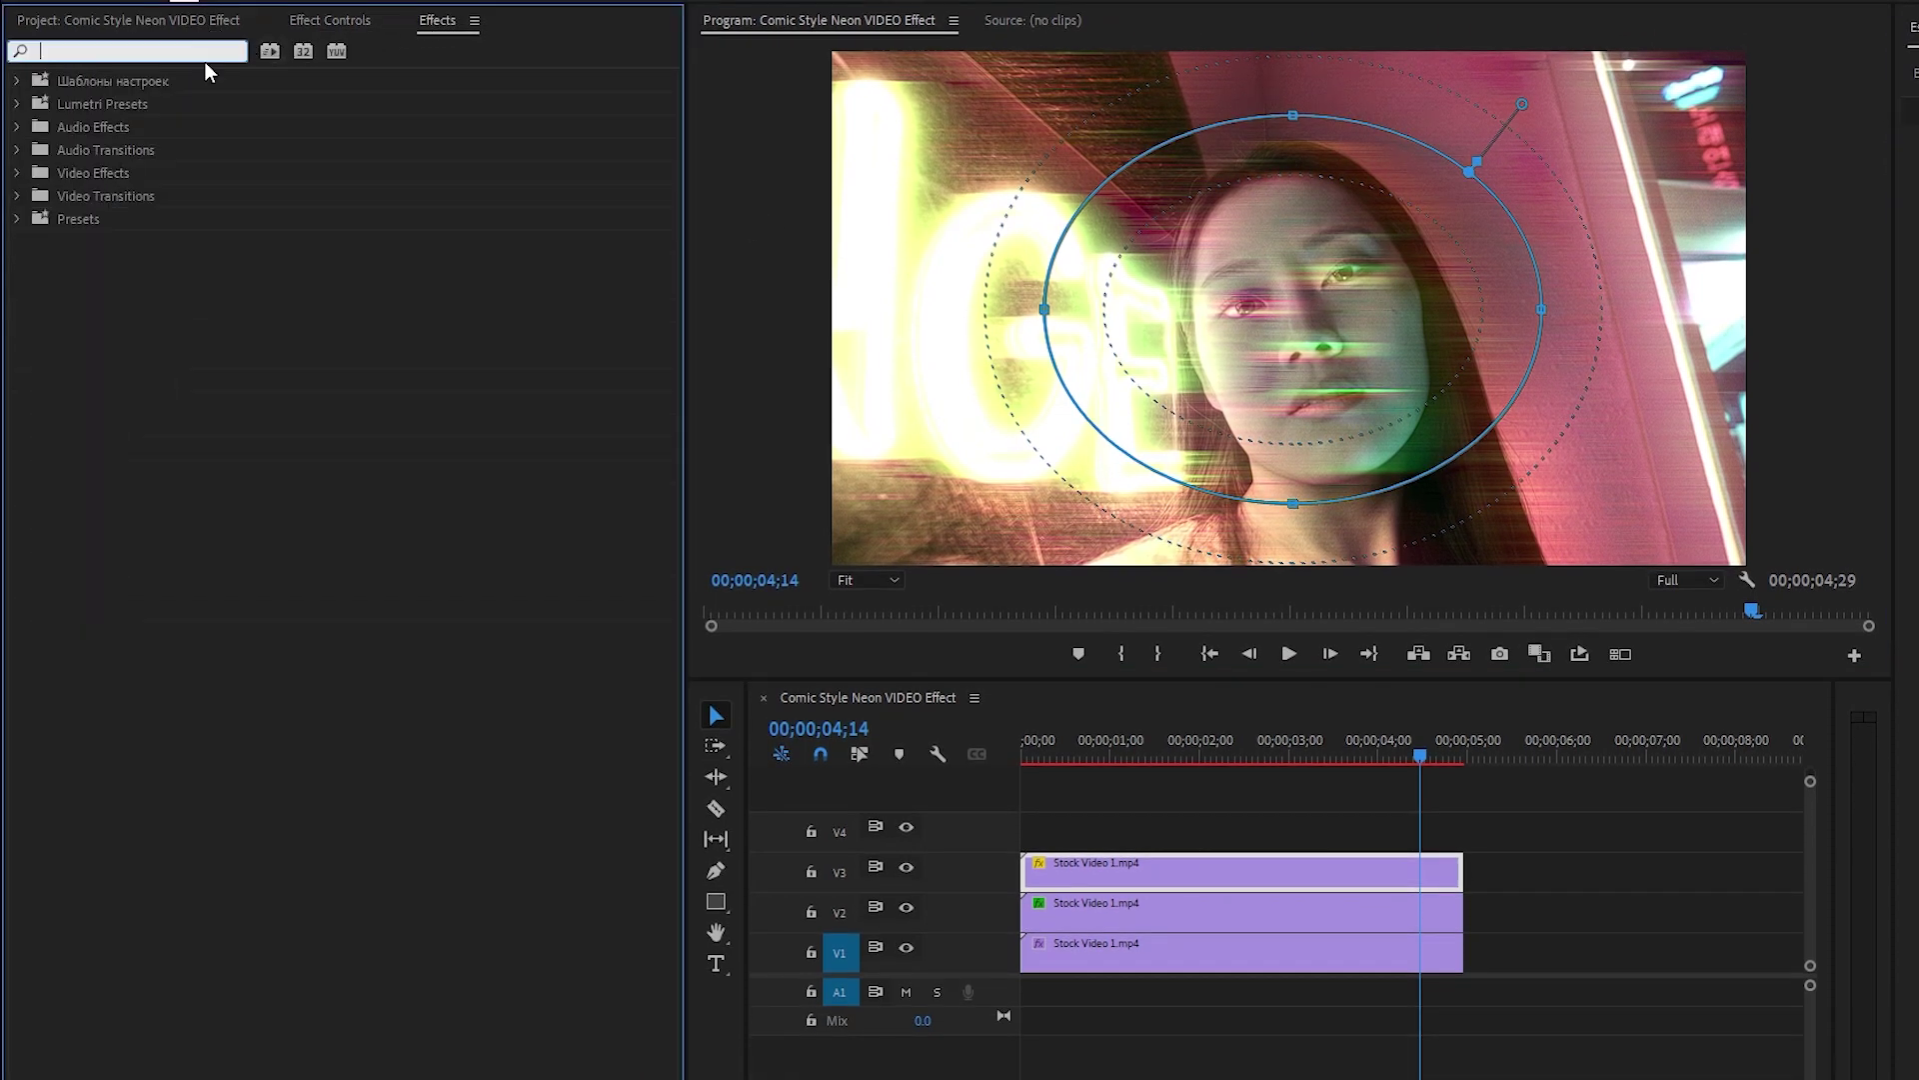
{"action": "type", "text": "find"}
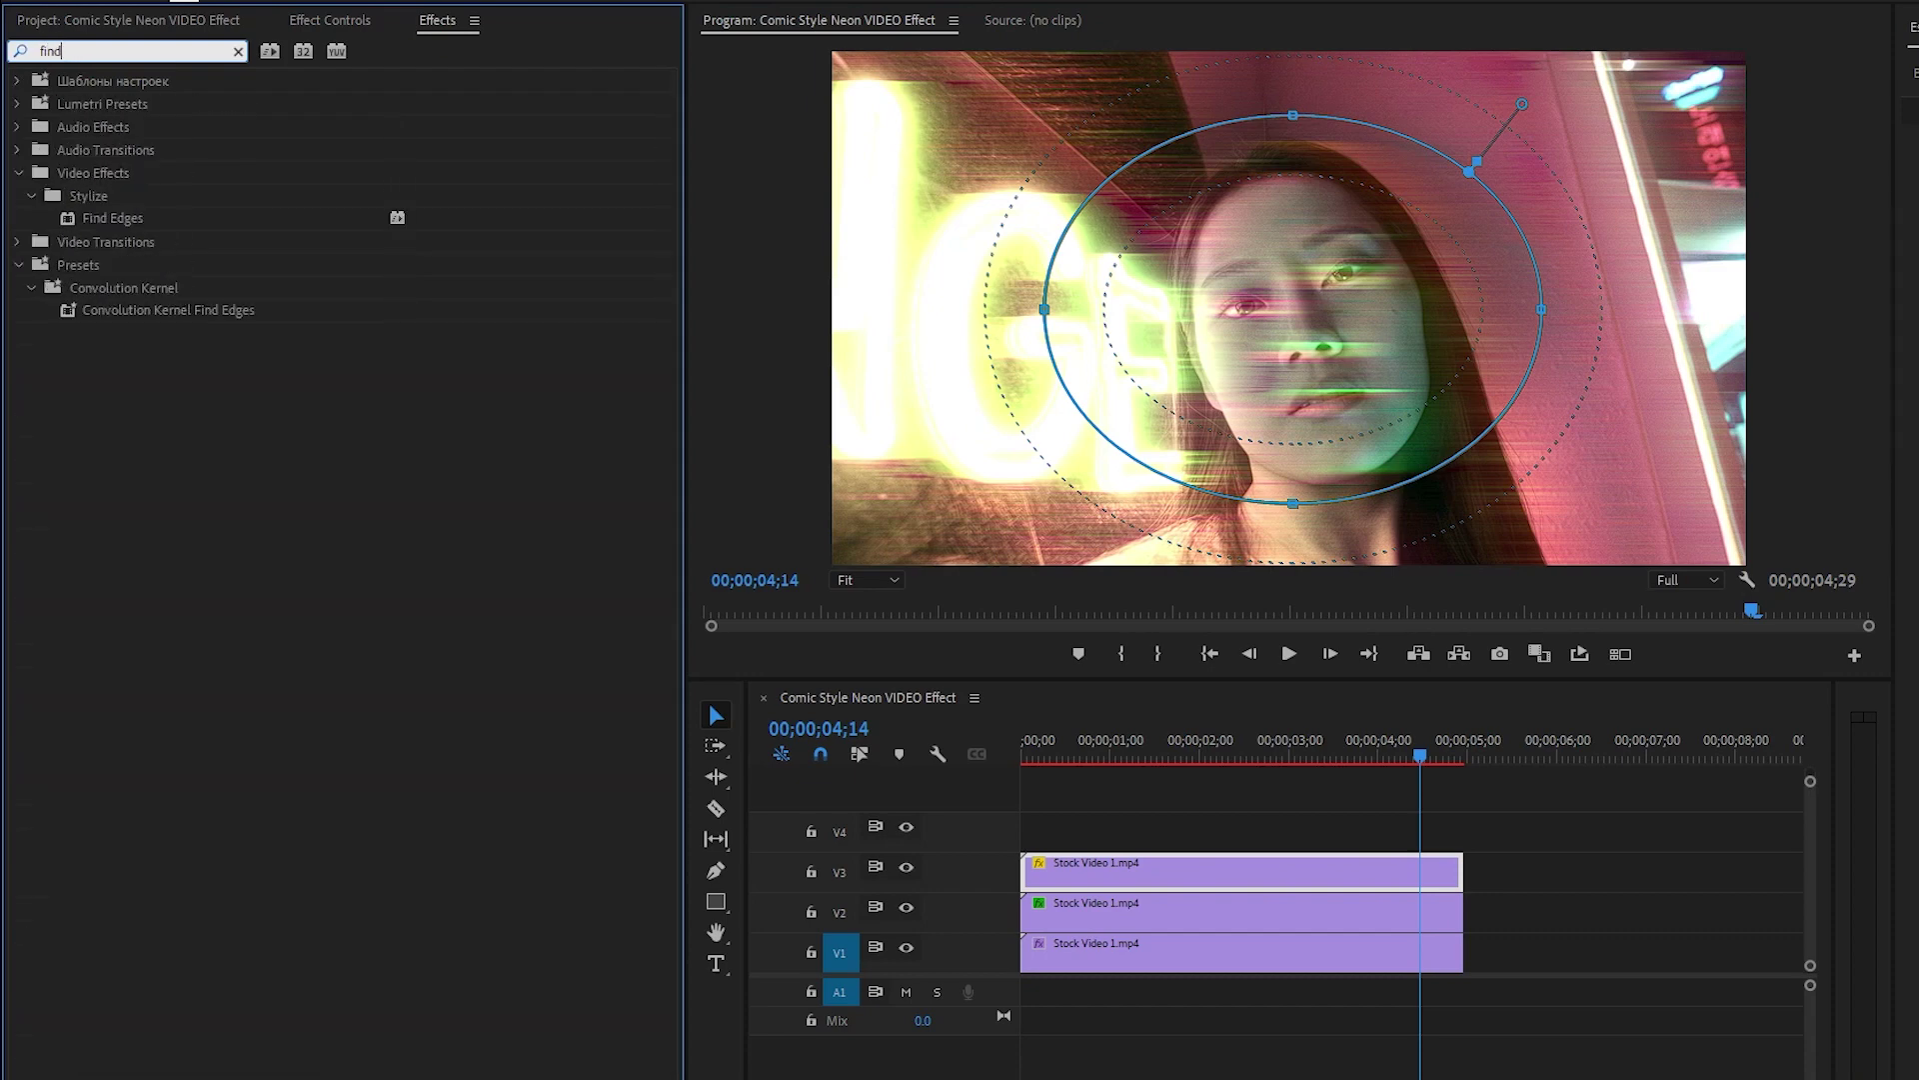
{"action": "left_click_drag", "start_coordinate": [97, 222], "coordinate": [1110, 872]}
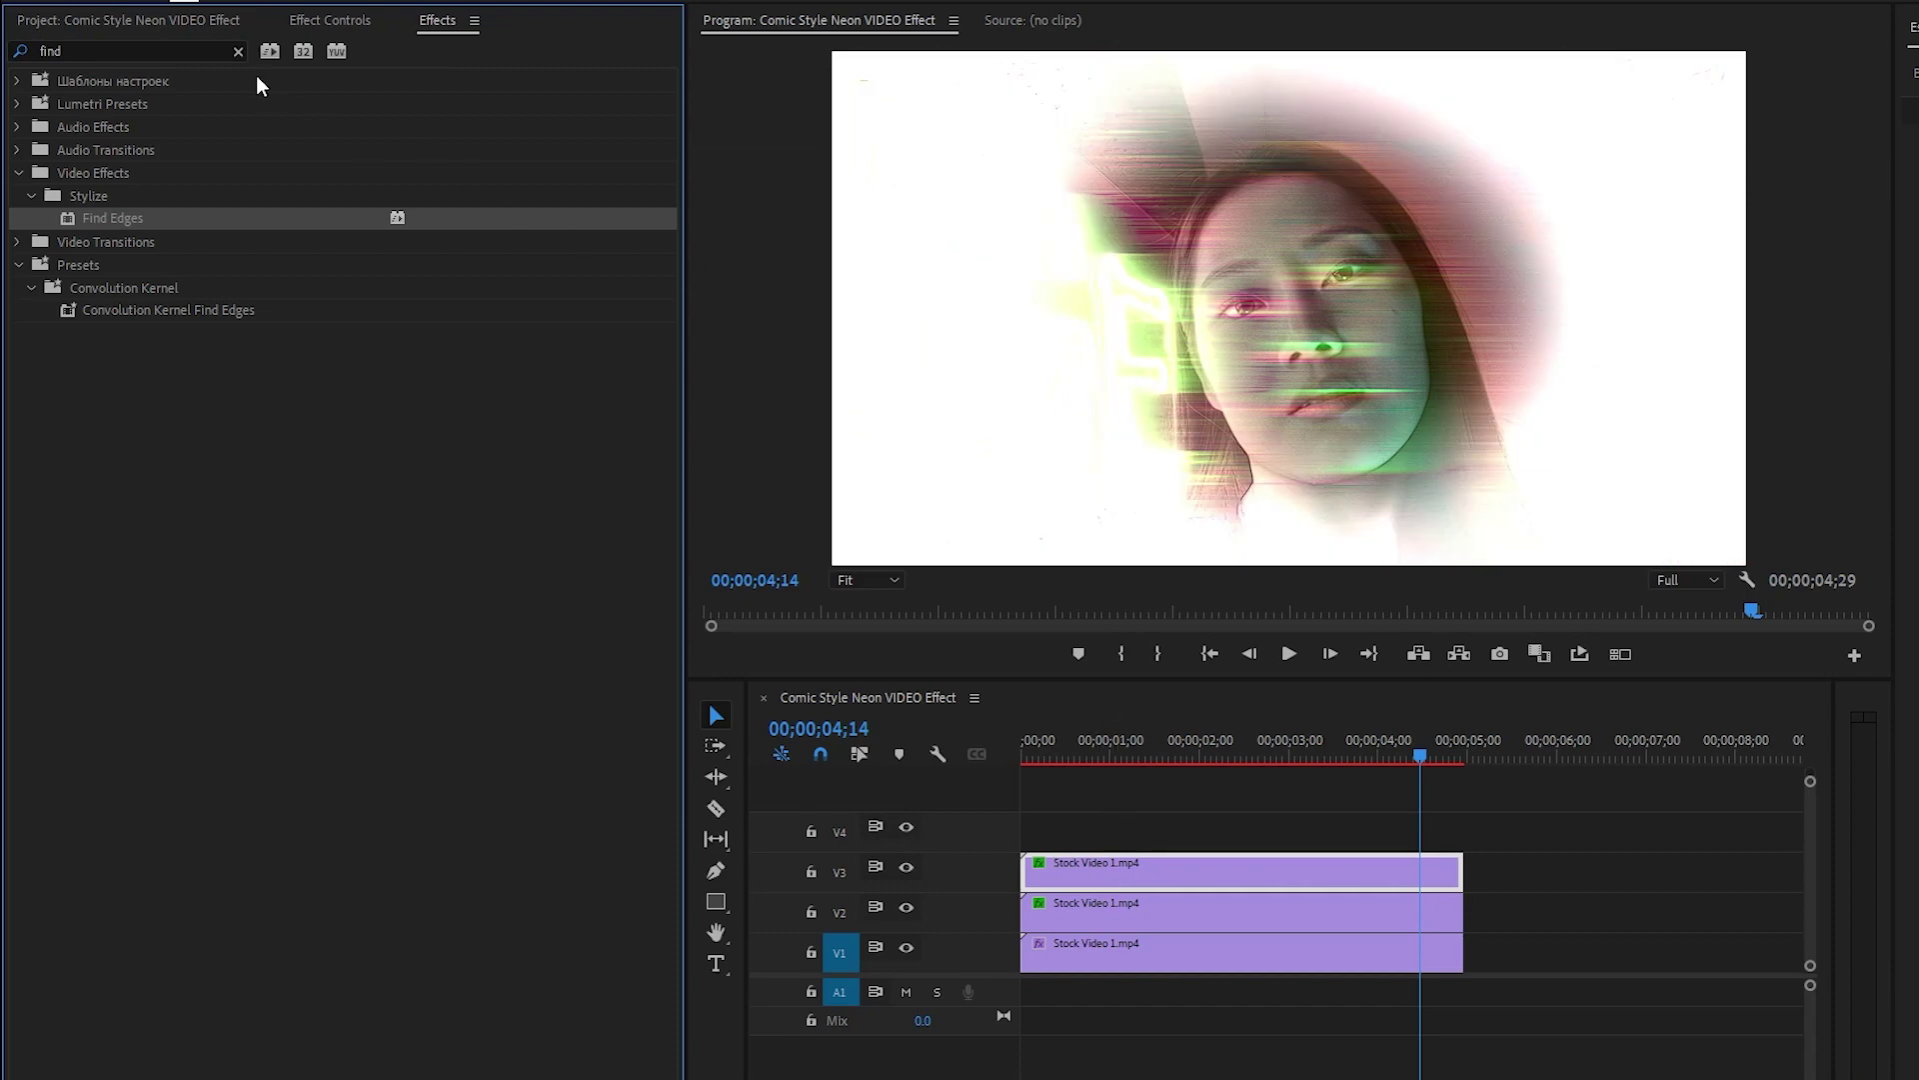
{"action": "left_click", "coordinate": [238, 51]}
{"action": "type", "text": "inver"}
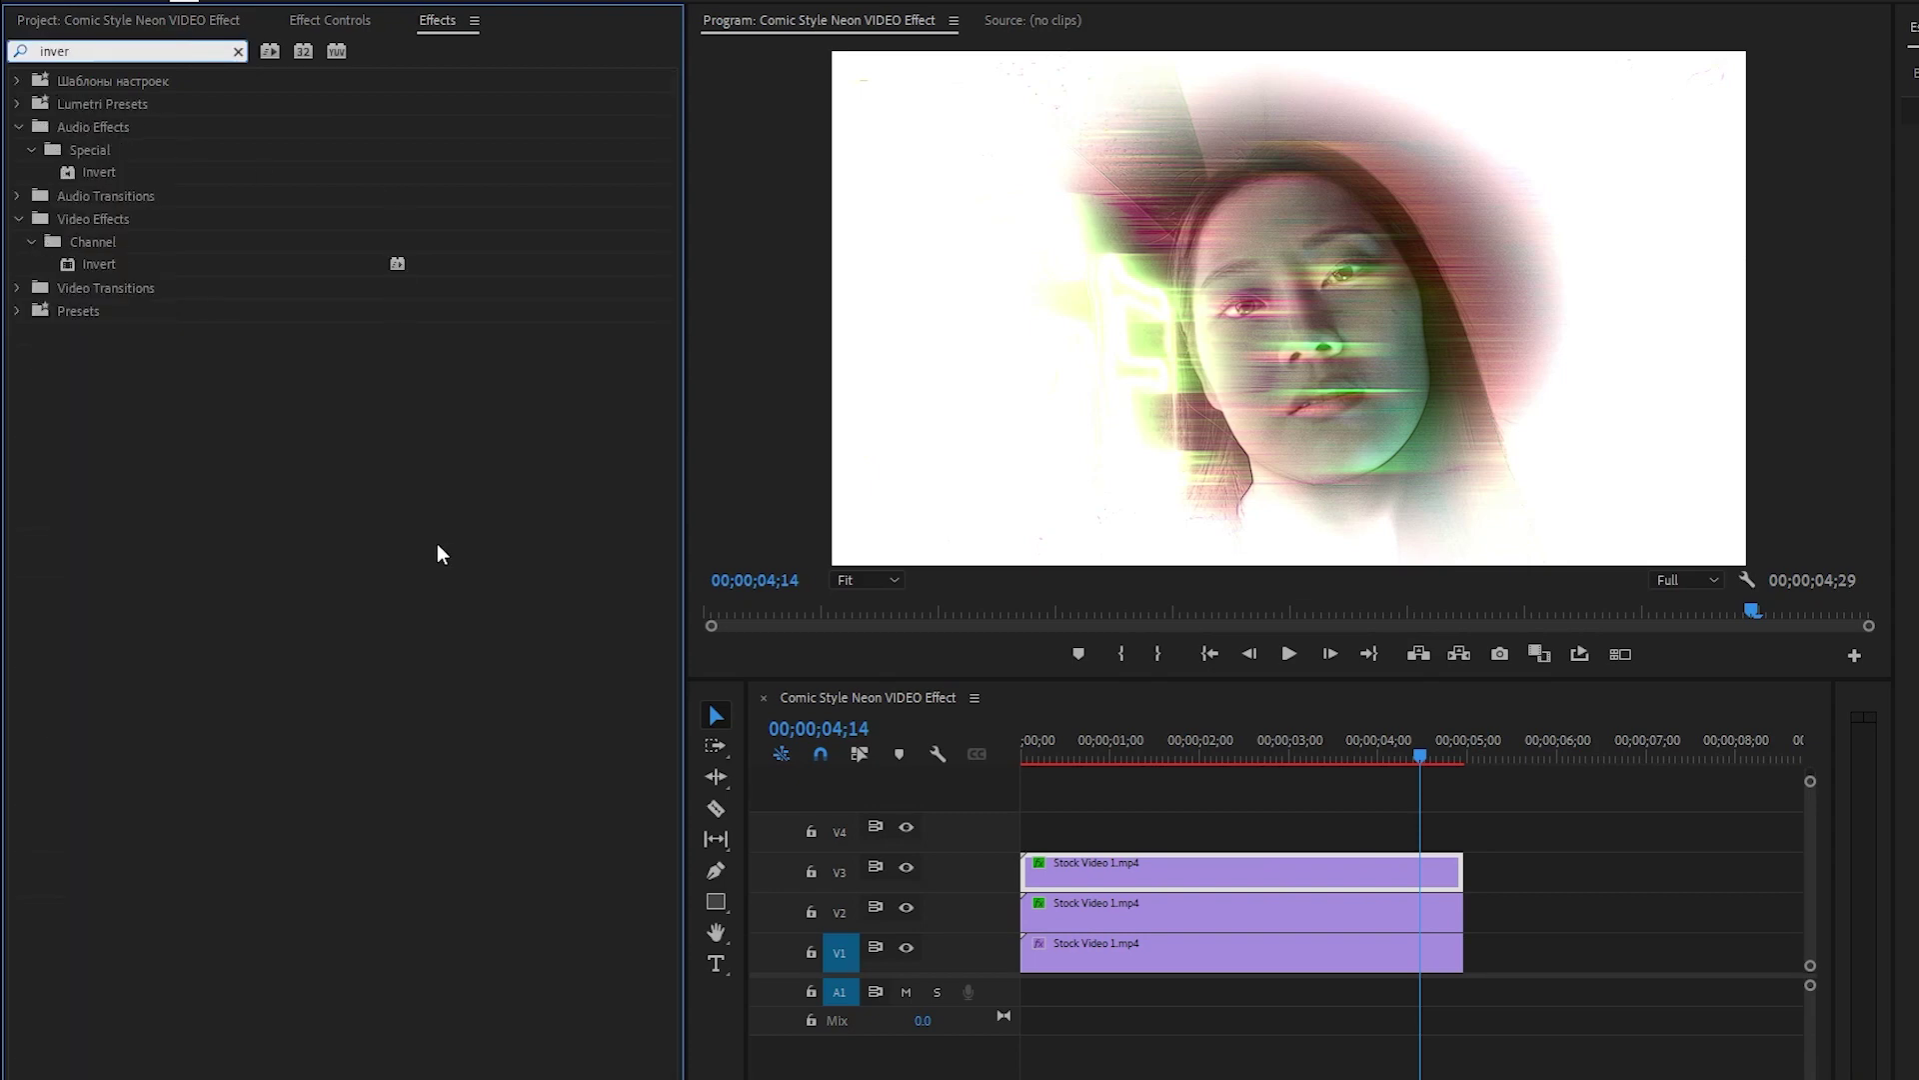
{"action": "left_click_drag", "start_coordinate": [94, 264], "coordinate": [1157, 866]}
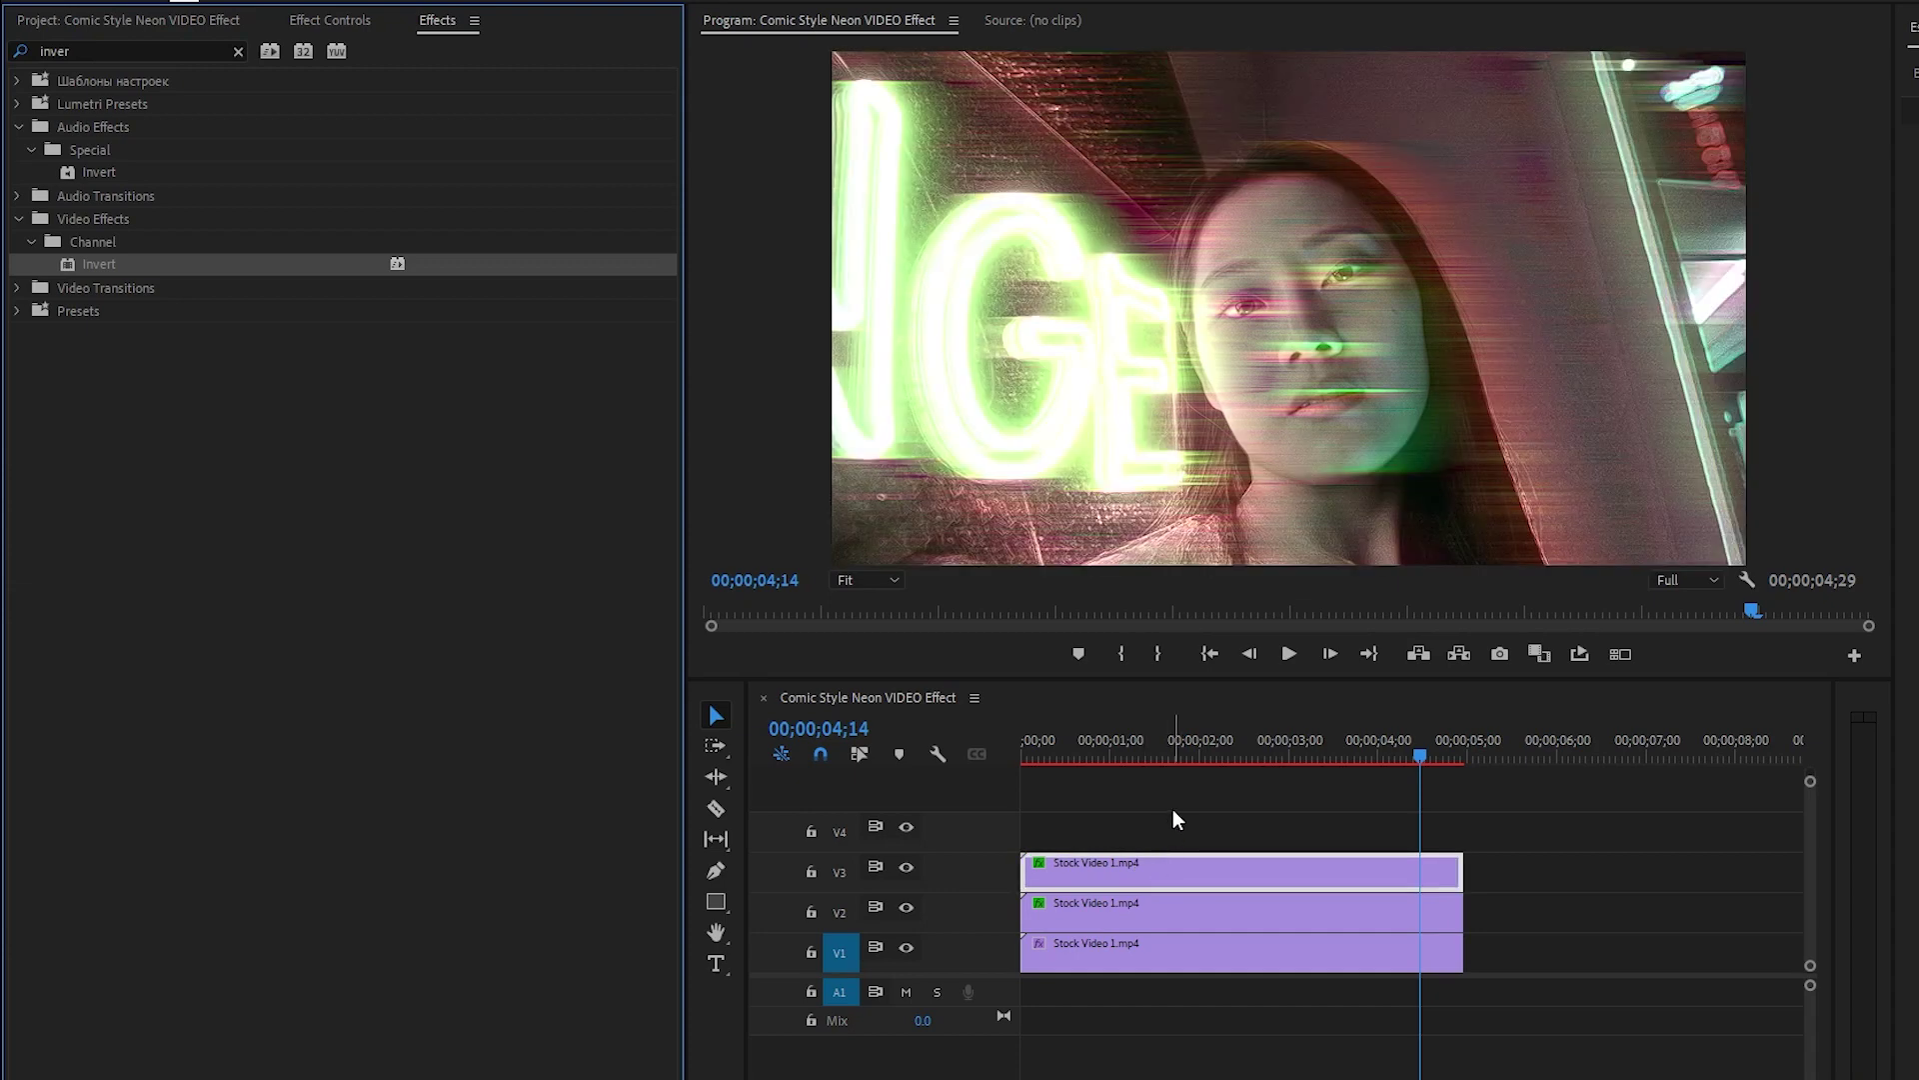
Set the Invert effect's Channel to HLS, then collapse Invert and Find Edges
{"action": "left_click", "coordinate": [333, 20]}
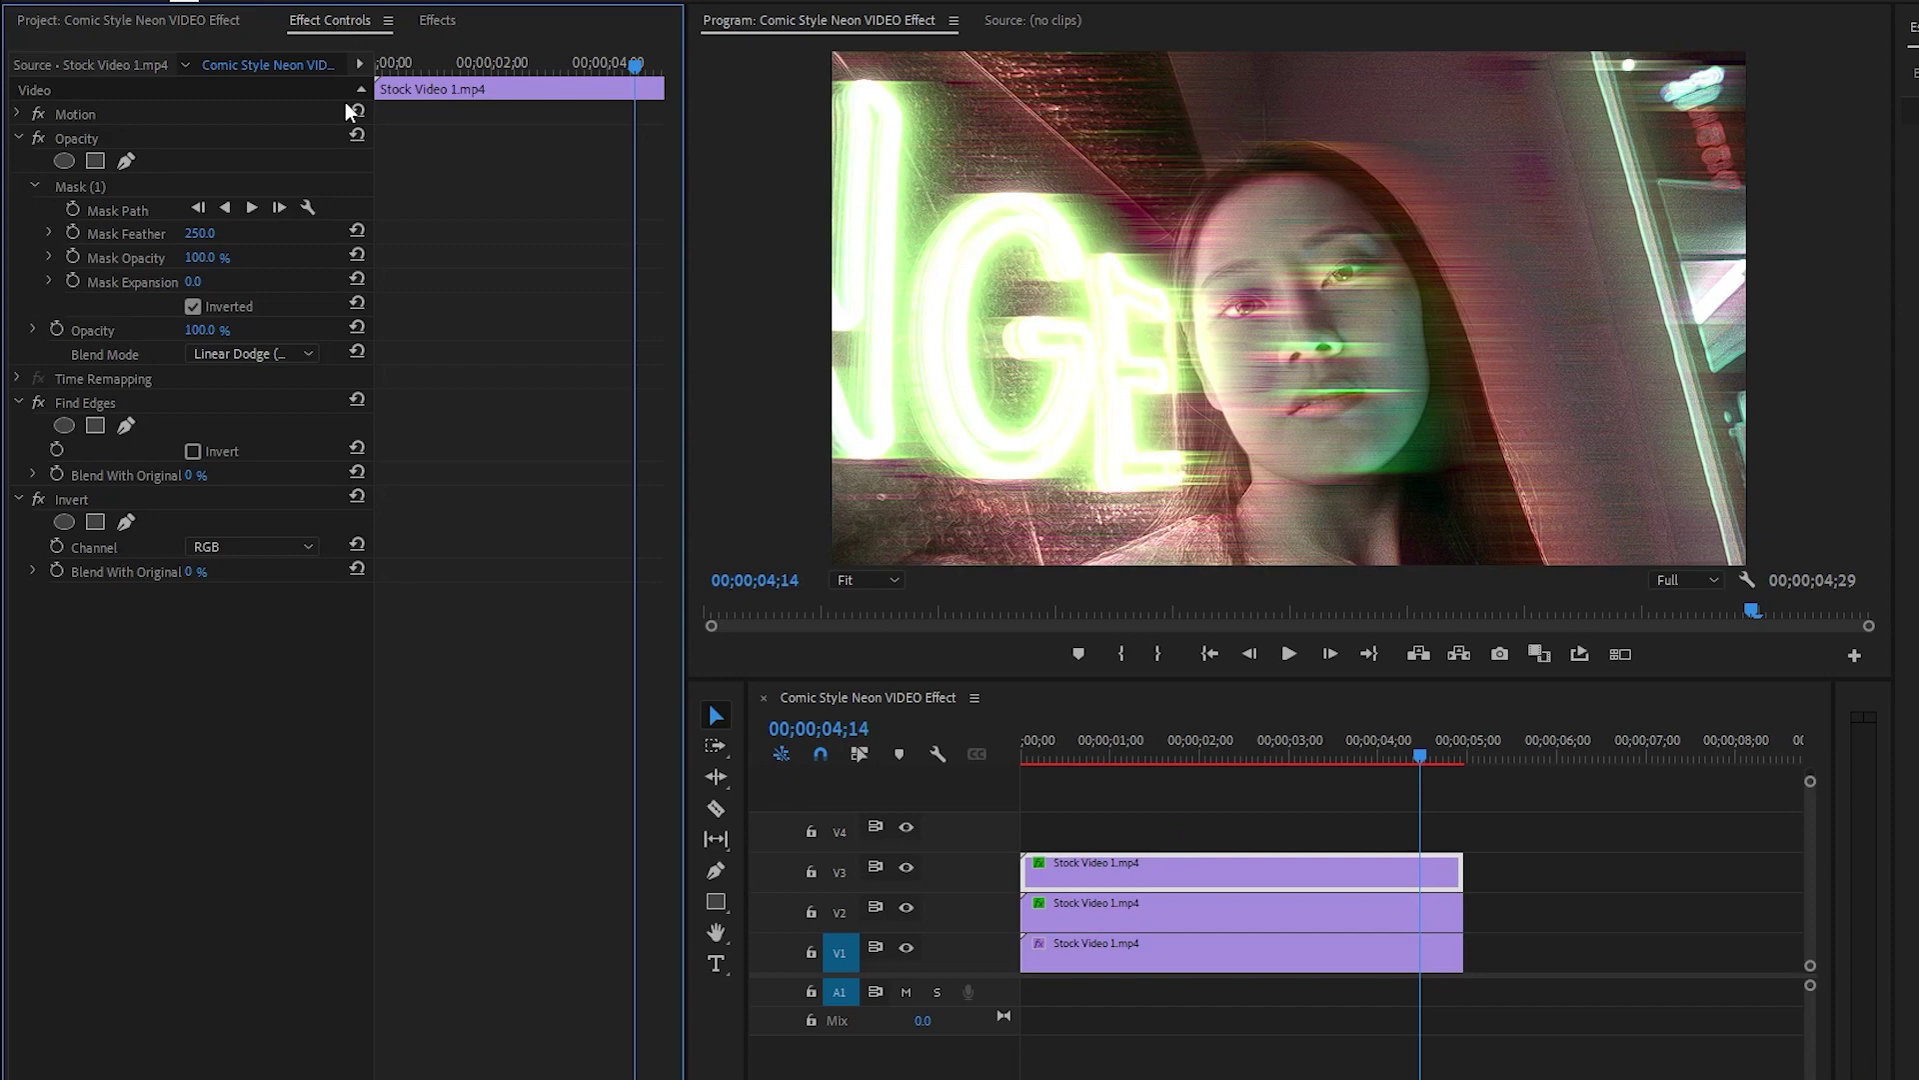
{"action": "left_click", "coordinate": [86, 403]}
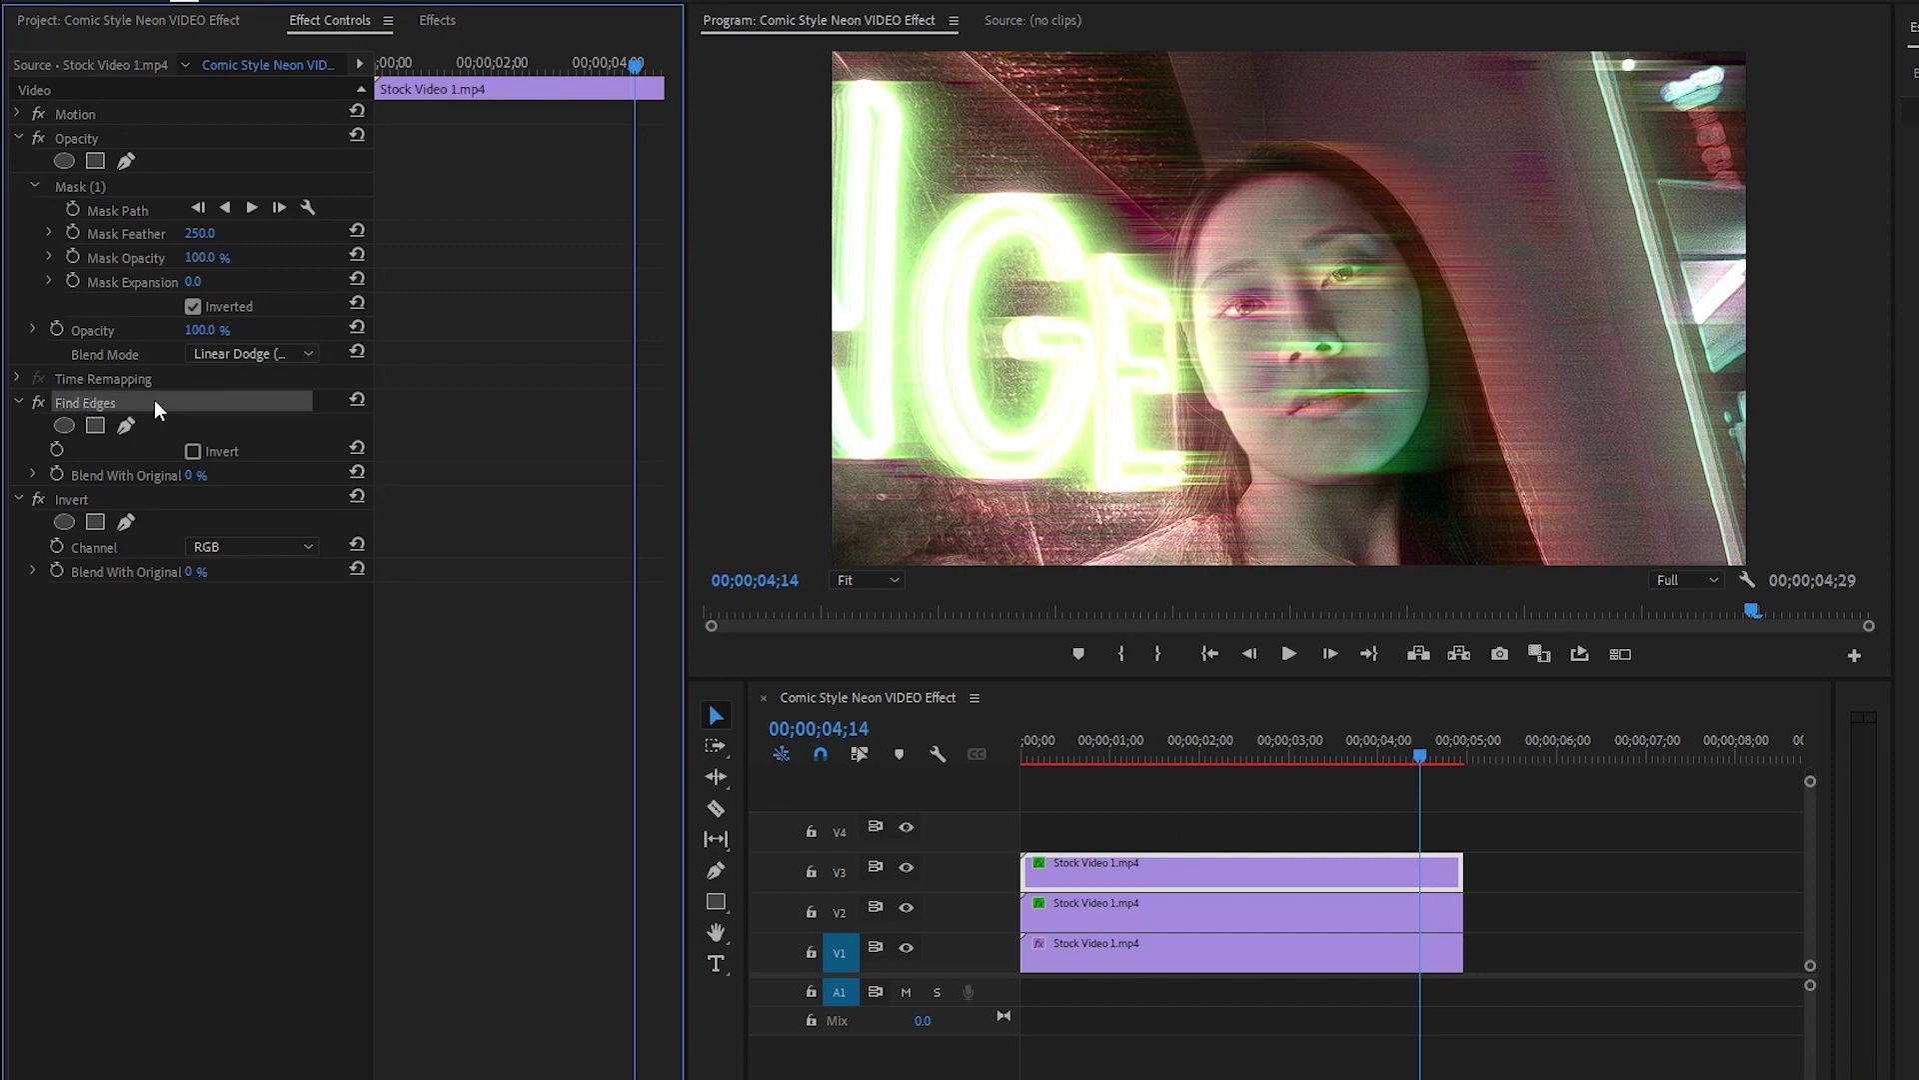
{"action": "left_click", "coordinate": [72, 500]}
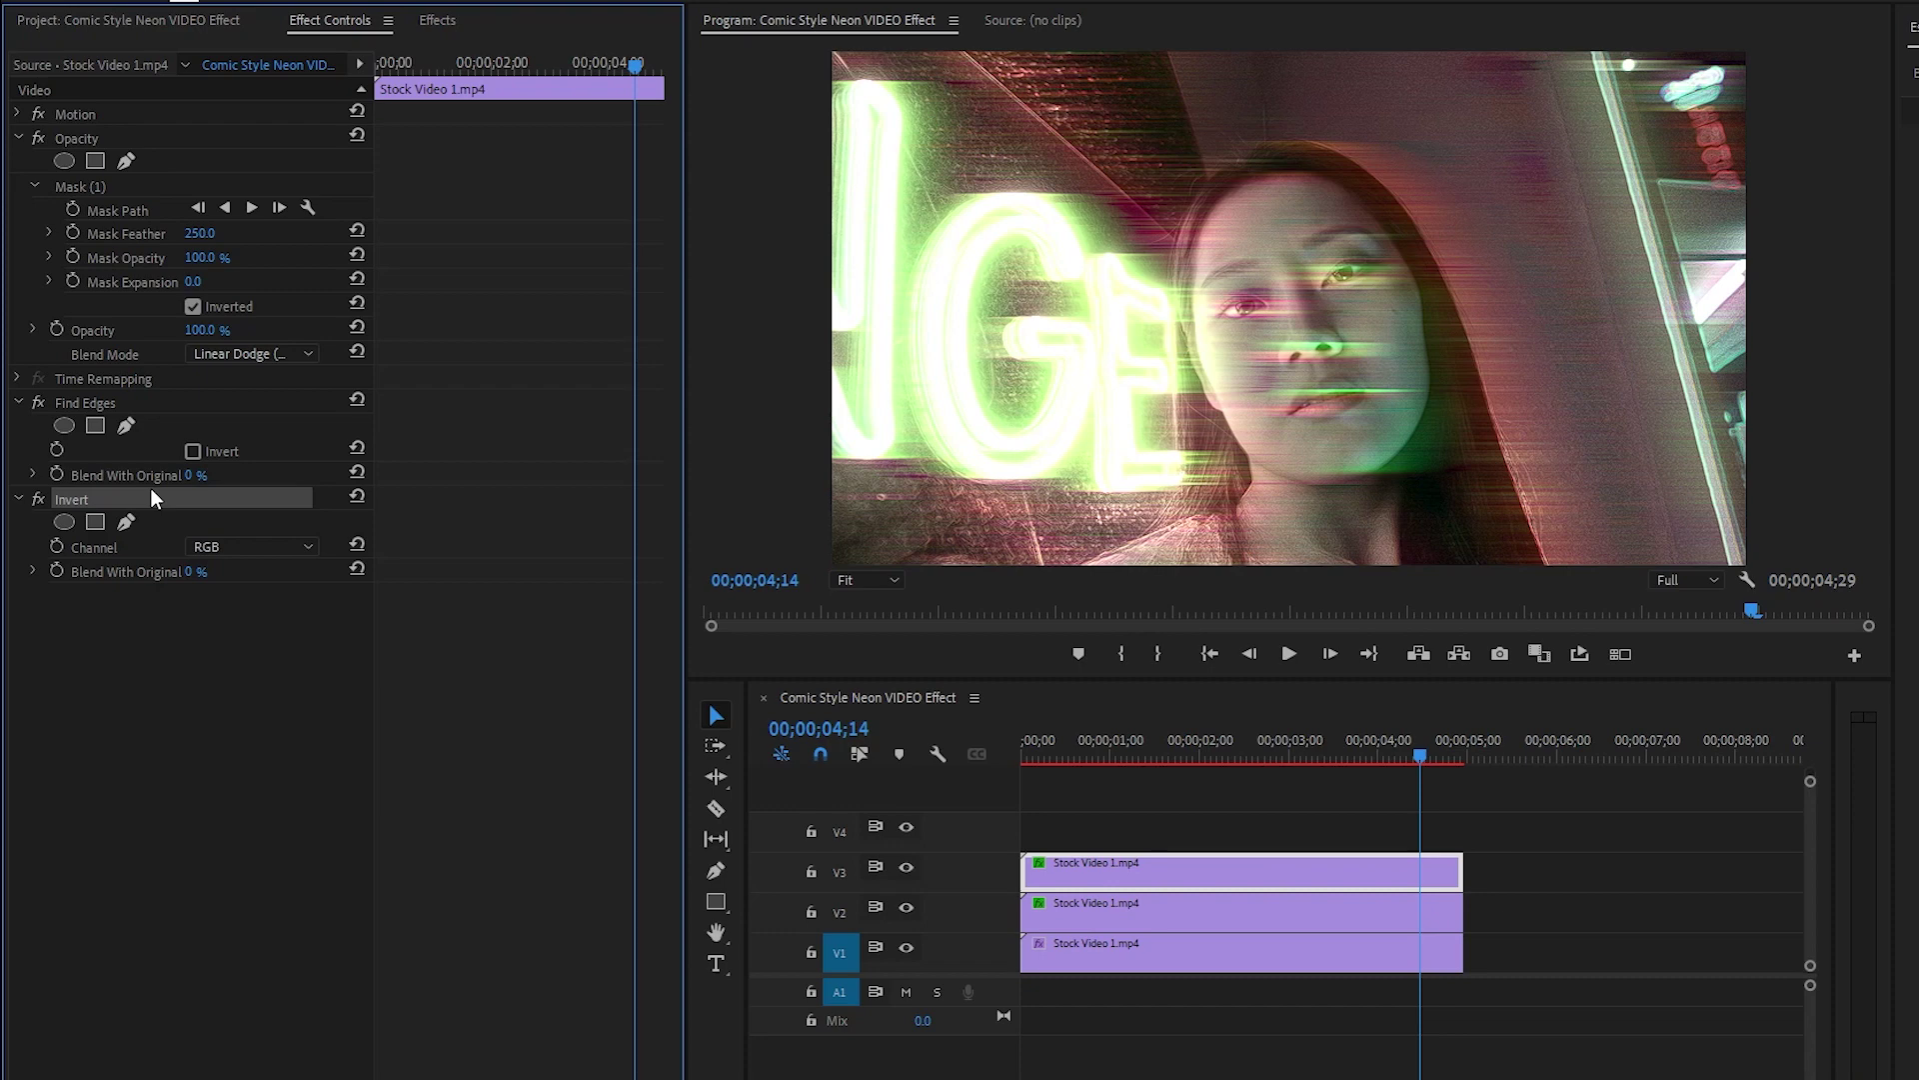
{"action": "left_click", "coordinate": [122, 548]}
{"action": "left_click", "coordinate": [234, 549]}
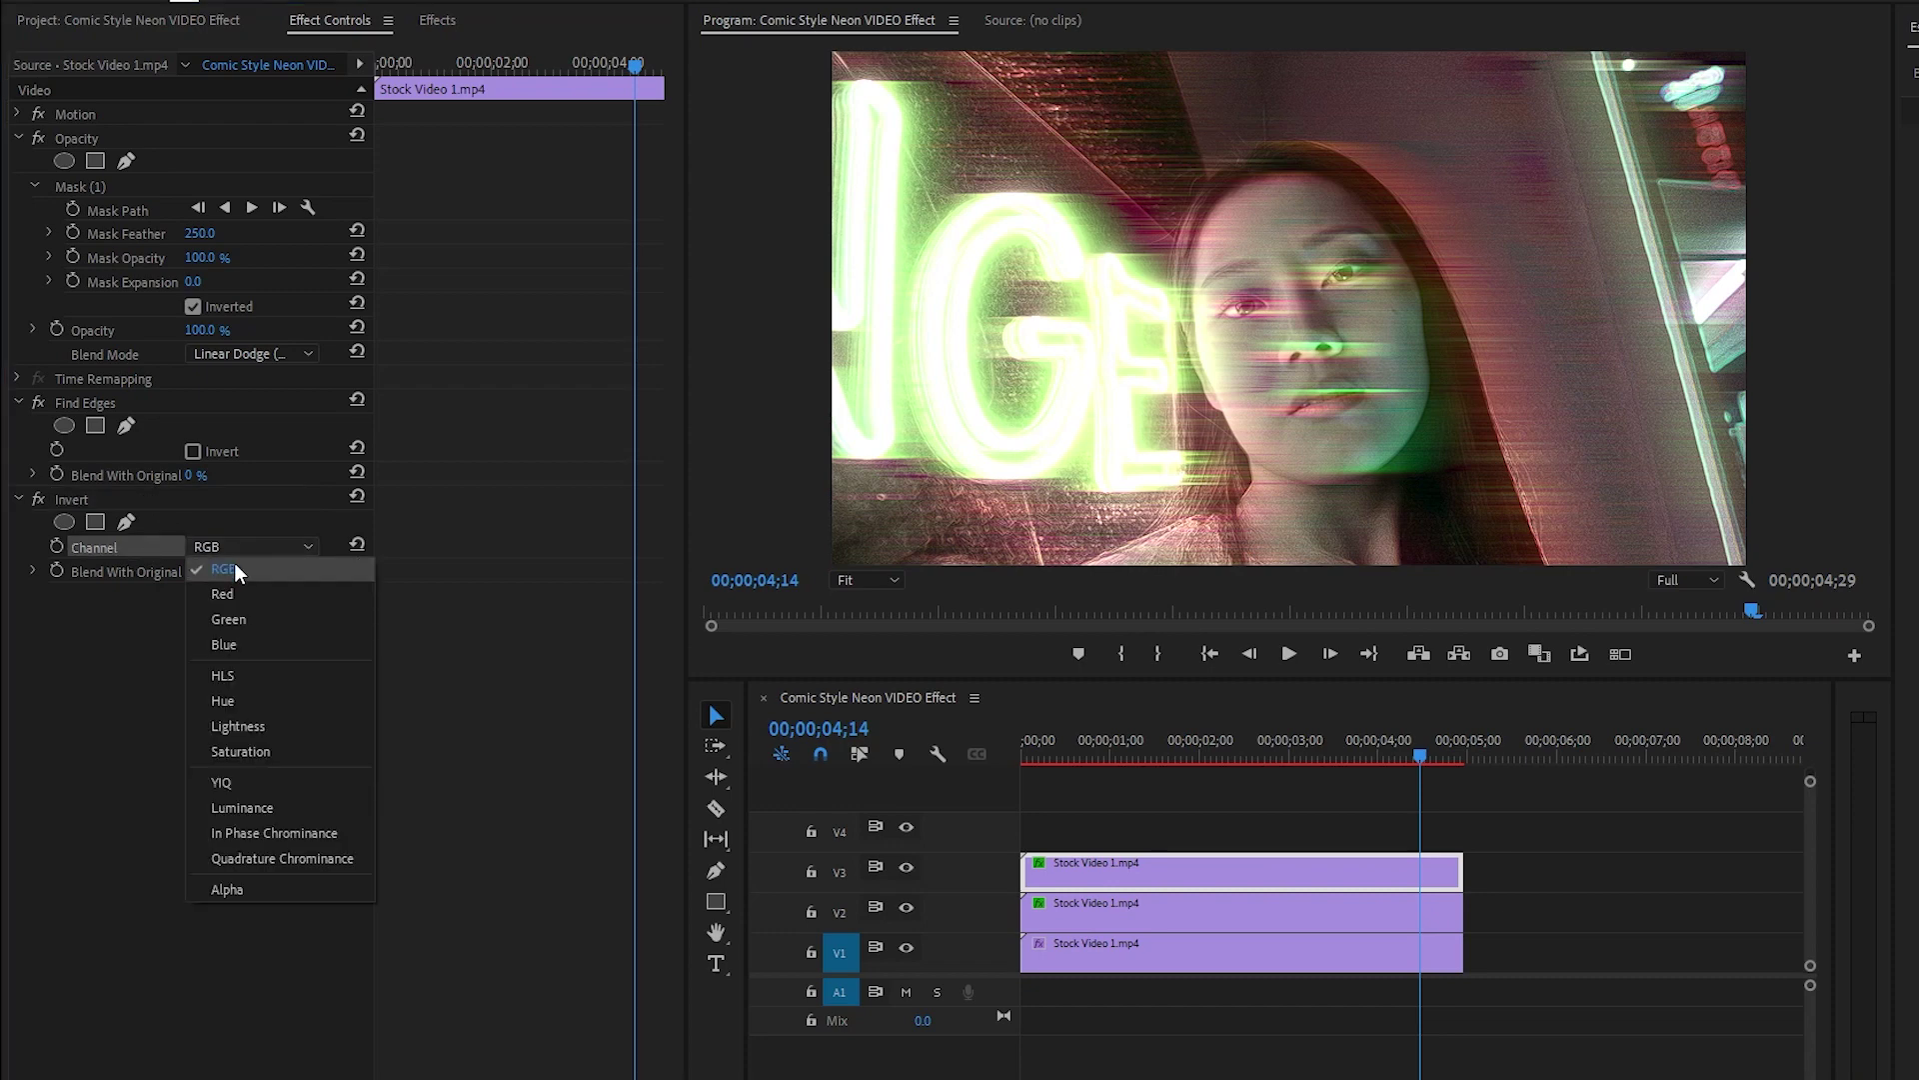
{"action": "left_click", "coordinate": [276, 678]}
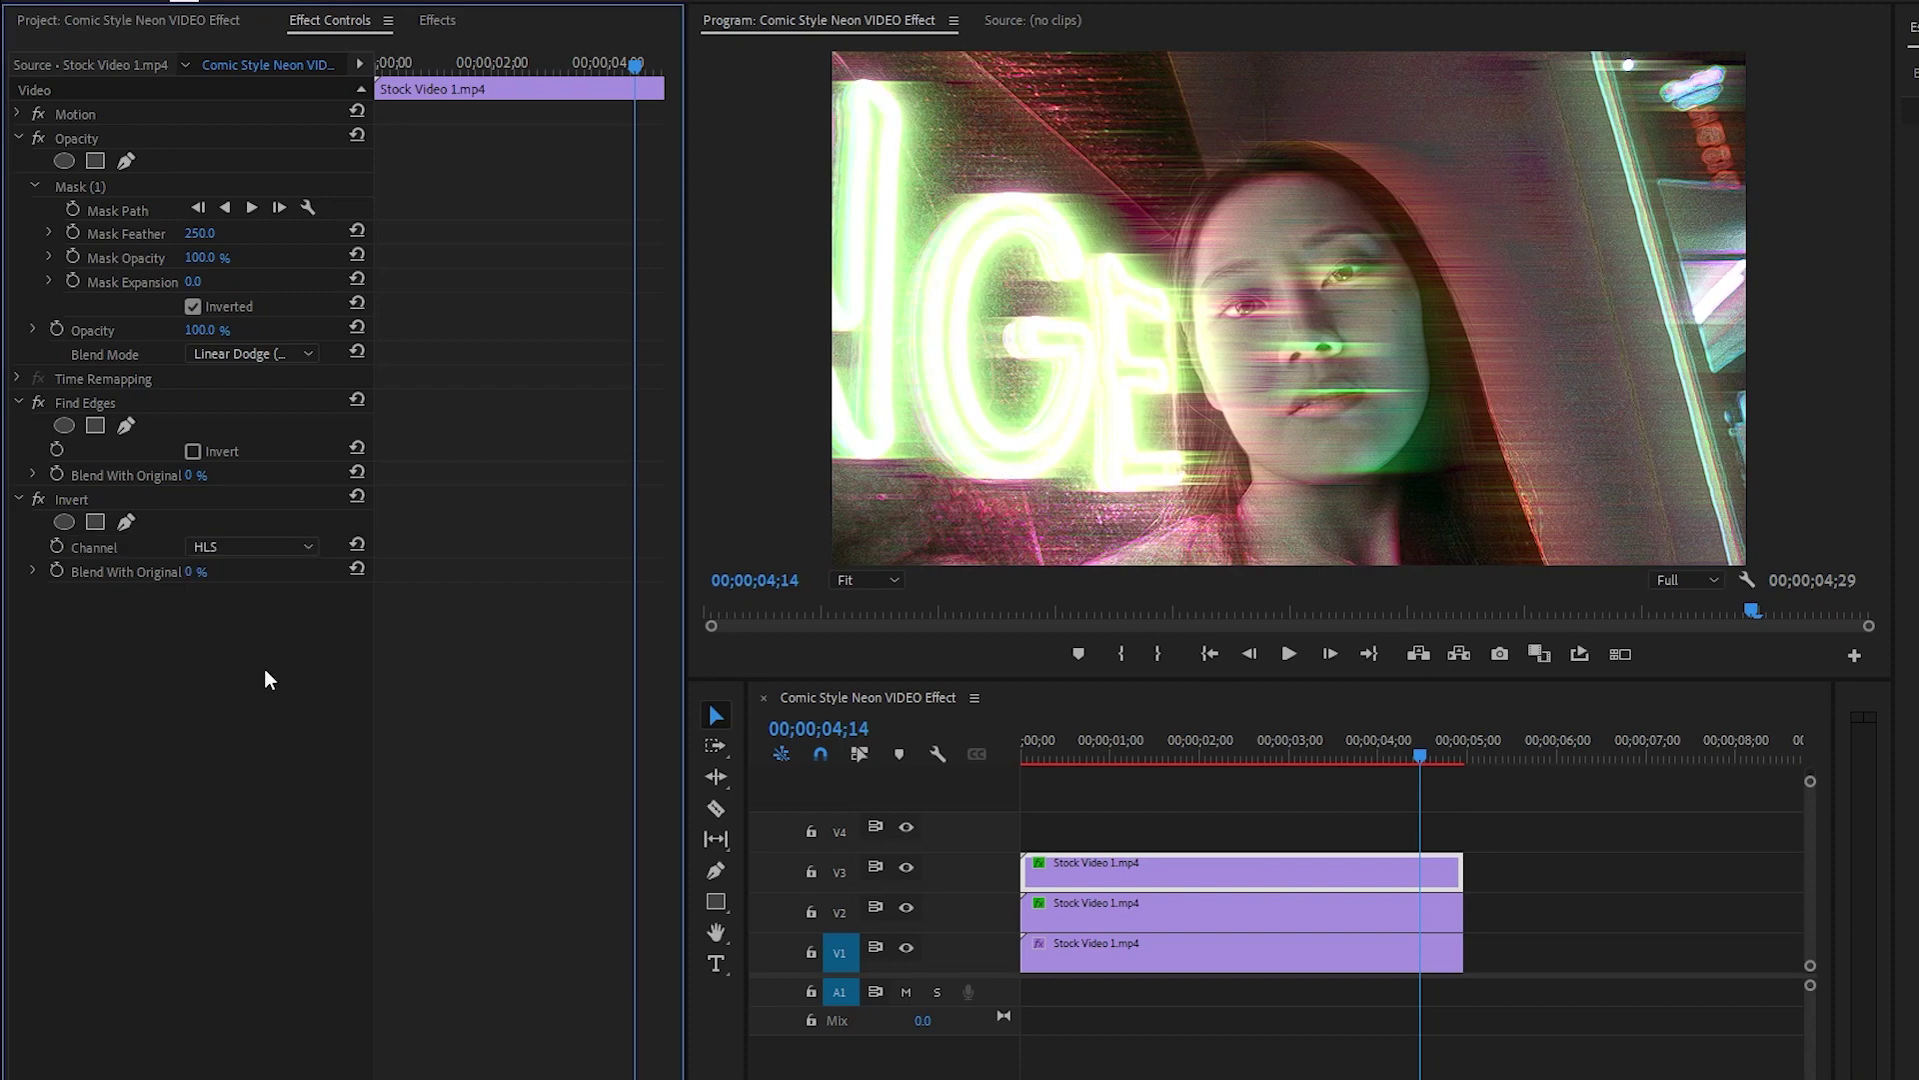
{"action": "left_click", "coordinate": [18, 499]}
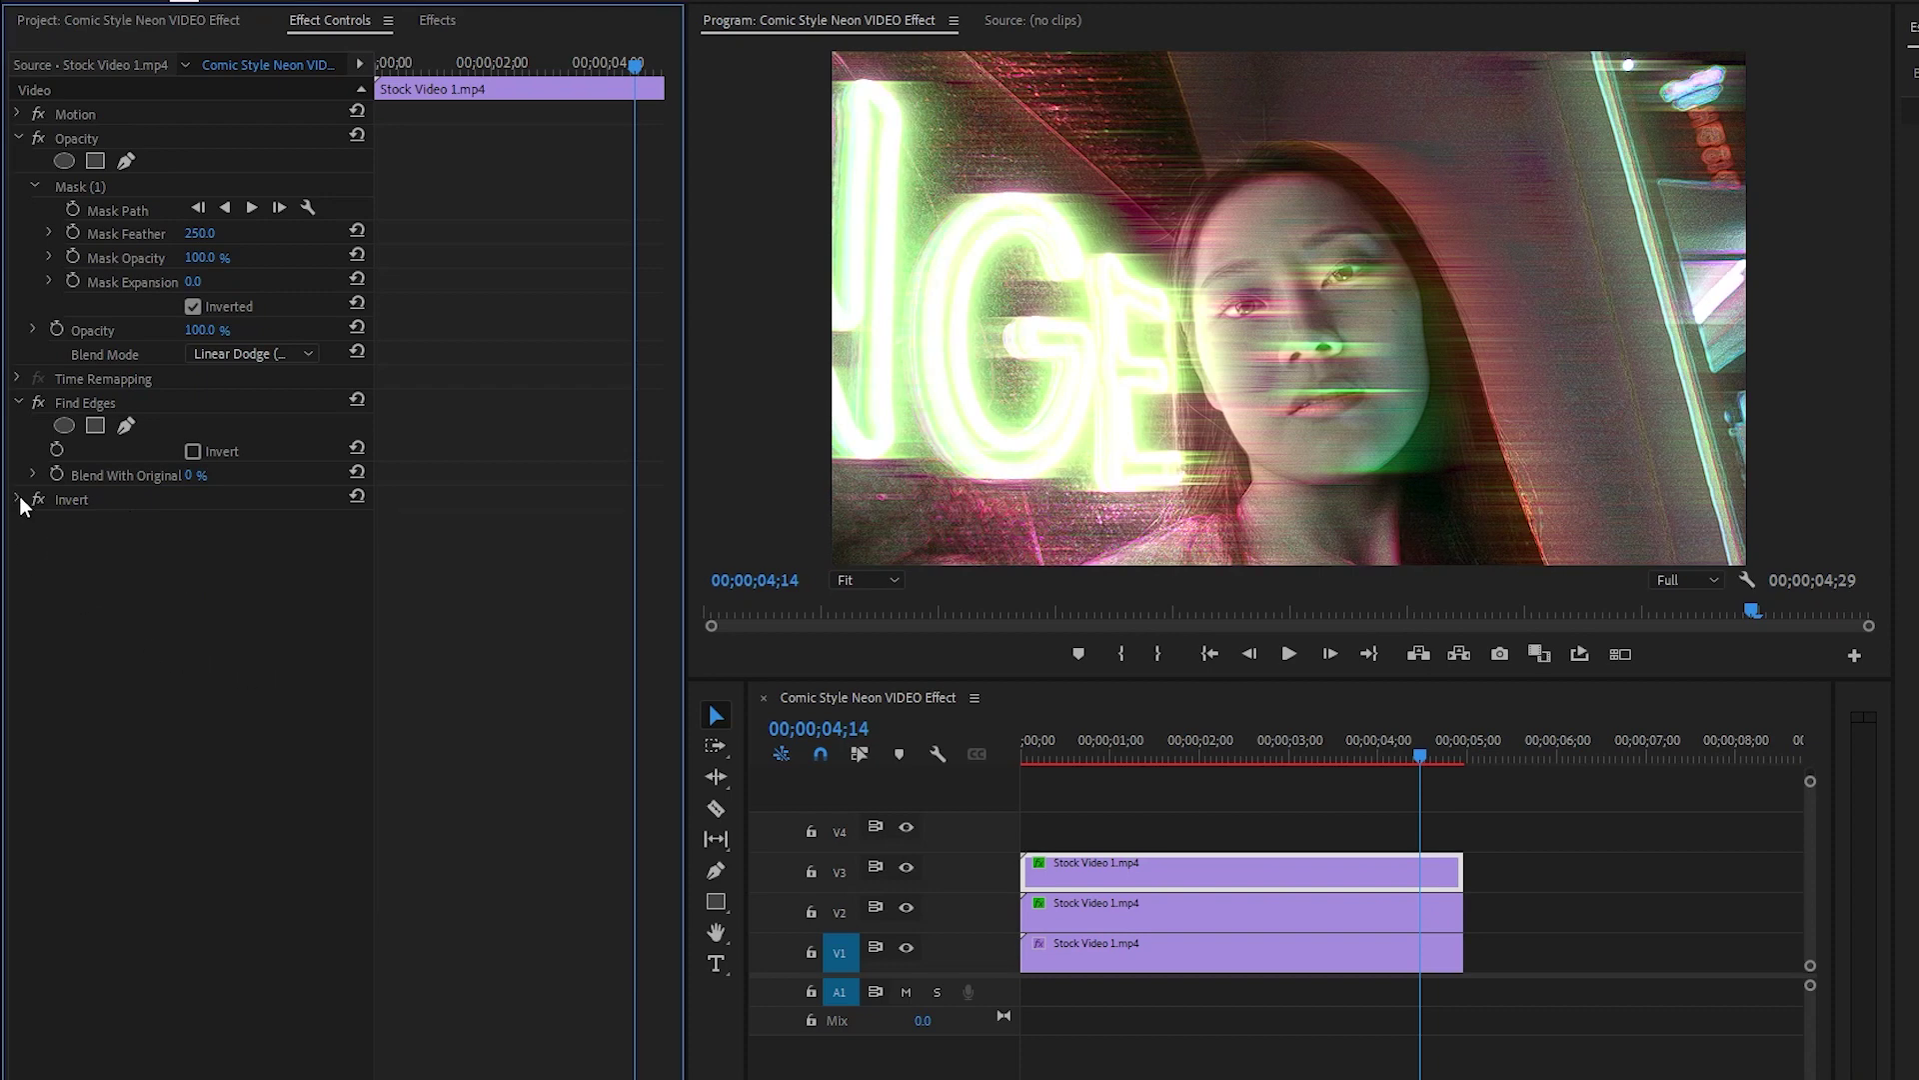
{"action": "left_click", "coordinate": [18, 403]}
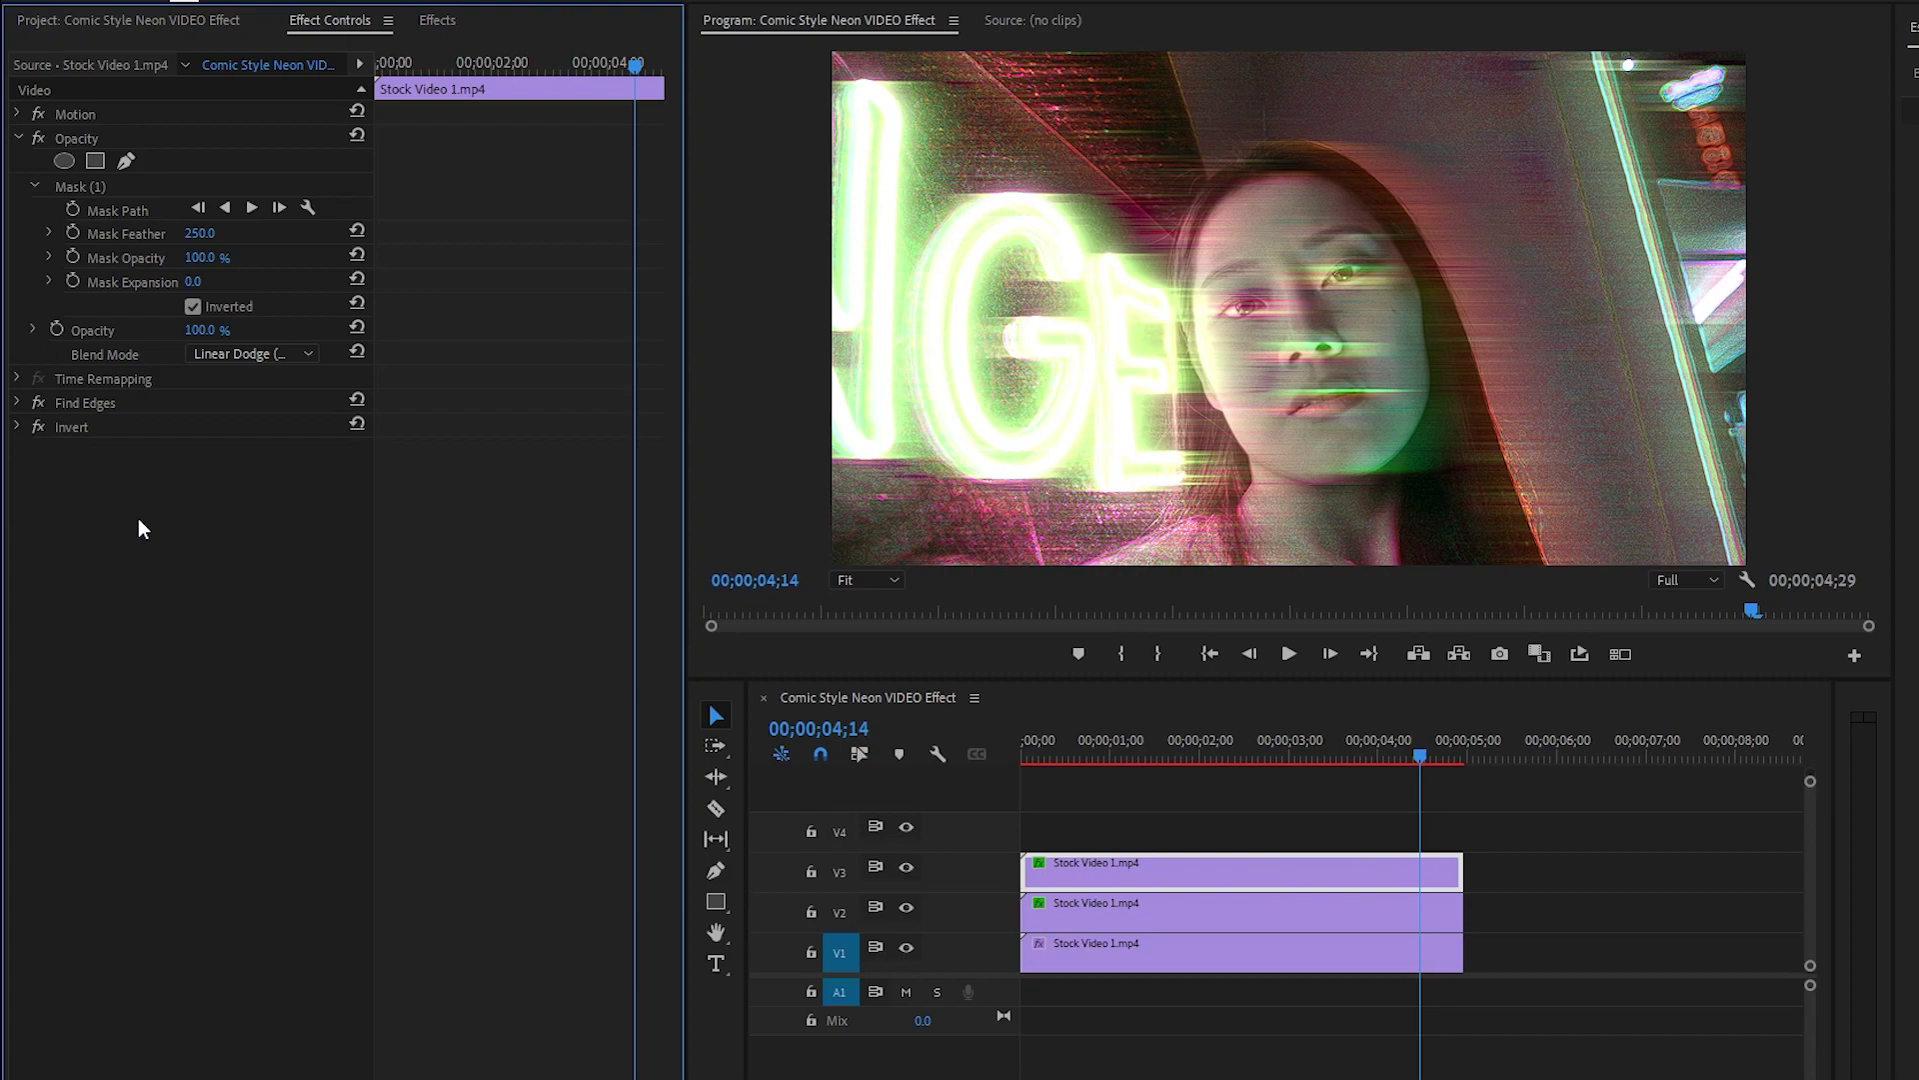
Apply Lumetri Color to the V3 clip and expand its Basic Correction settings
{"action": "left_click", "coordinate": [441, 26]}
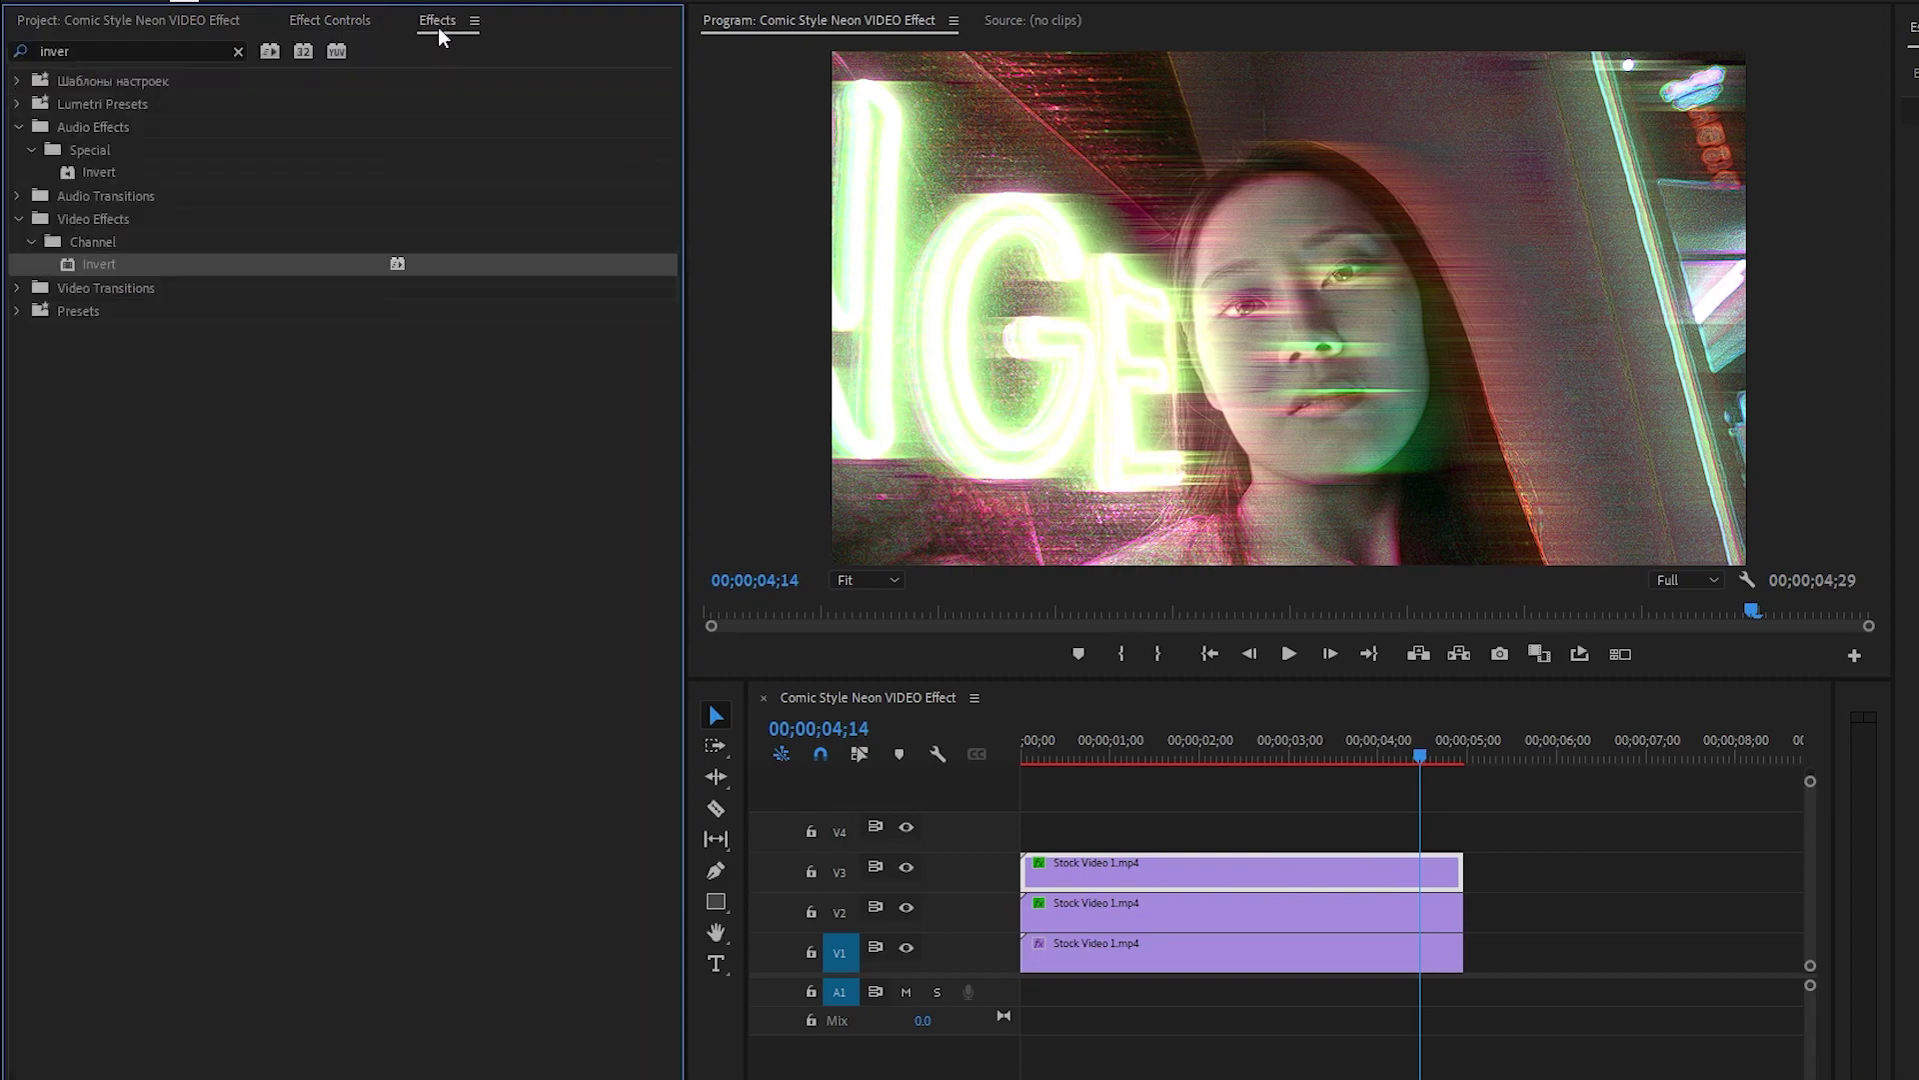
{"action": "left_click", "coordinate": [238, 51]}
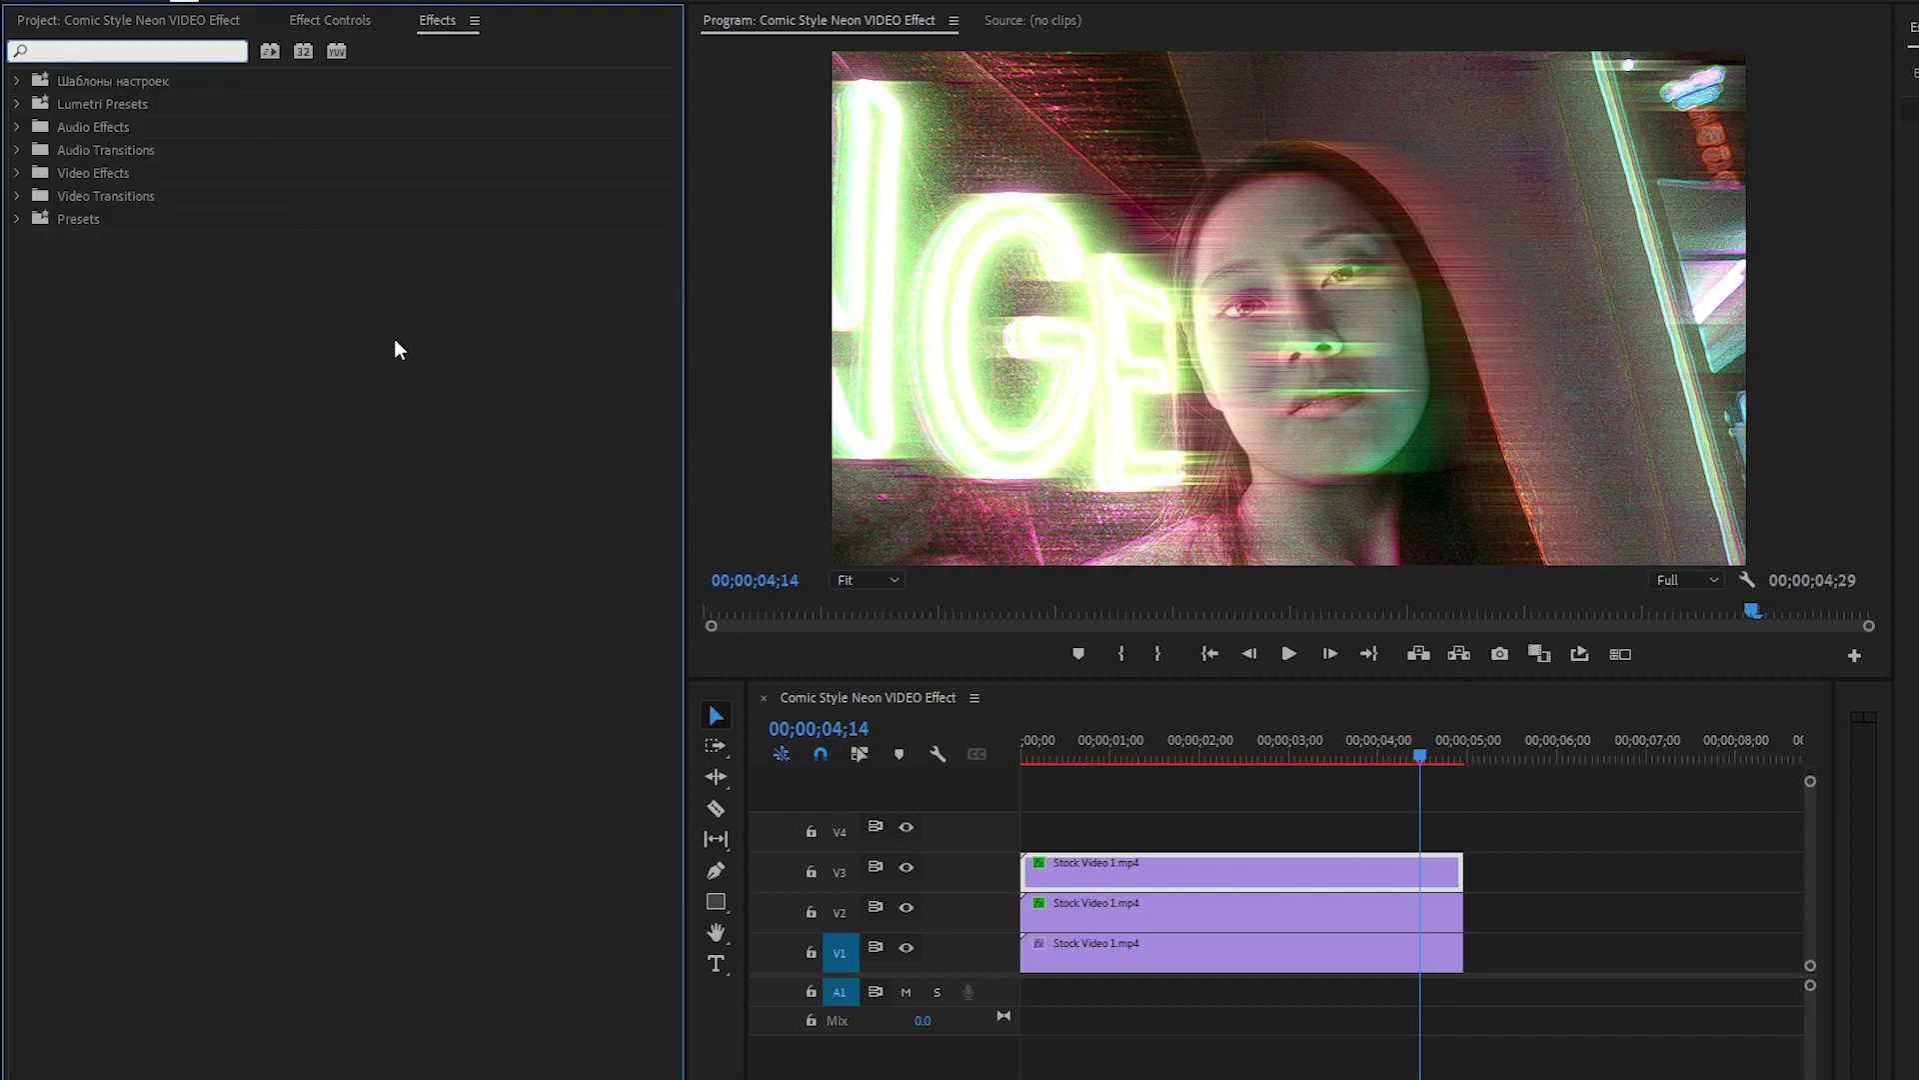
{"action": "type", "text": "lumetri color"}
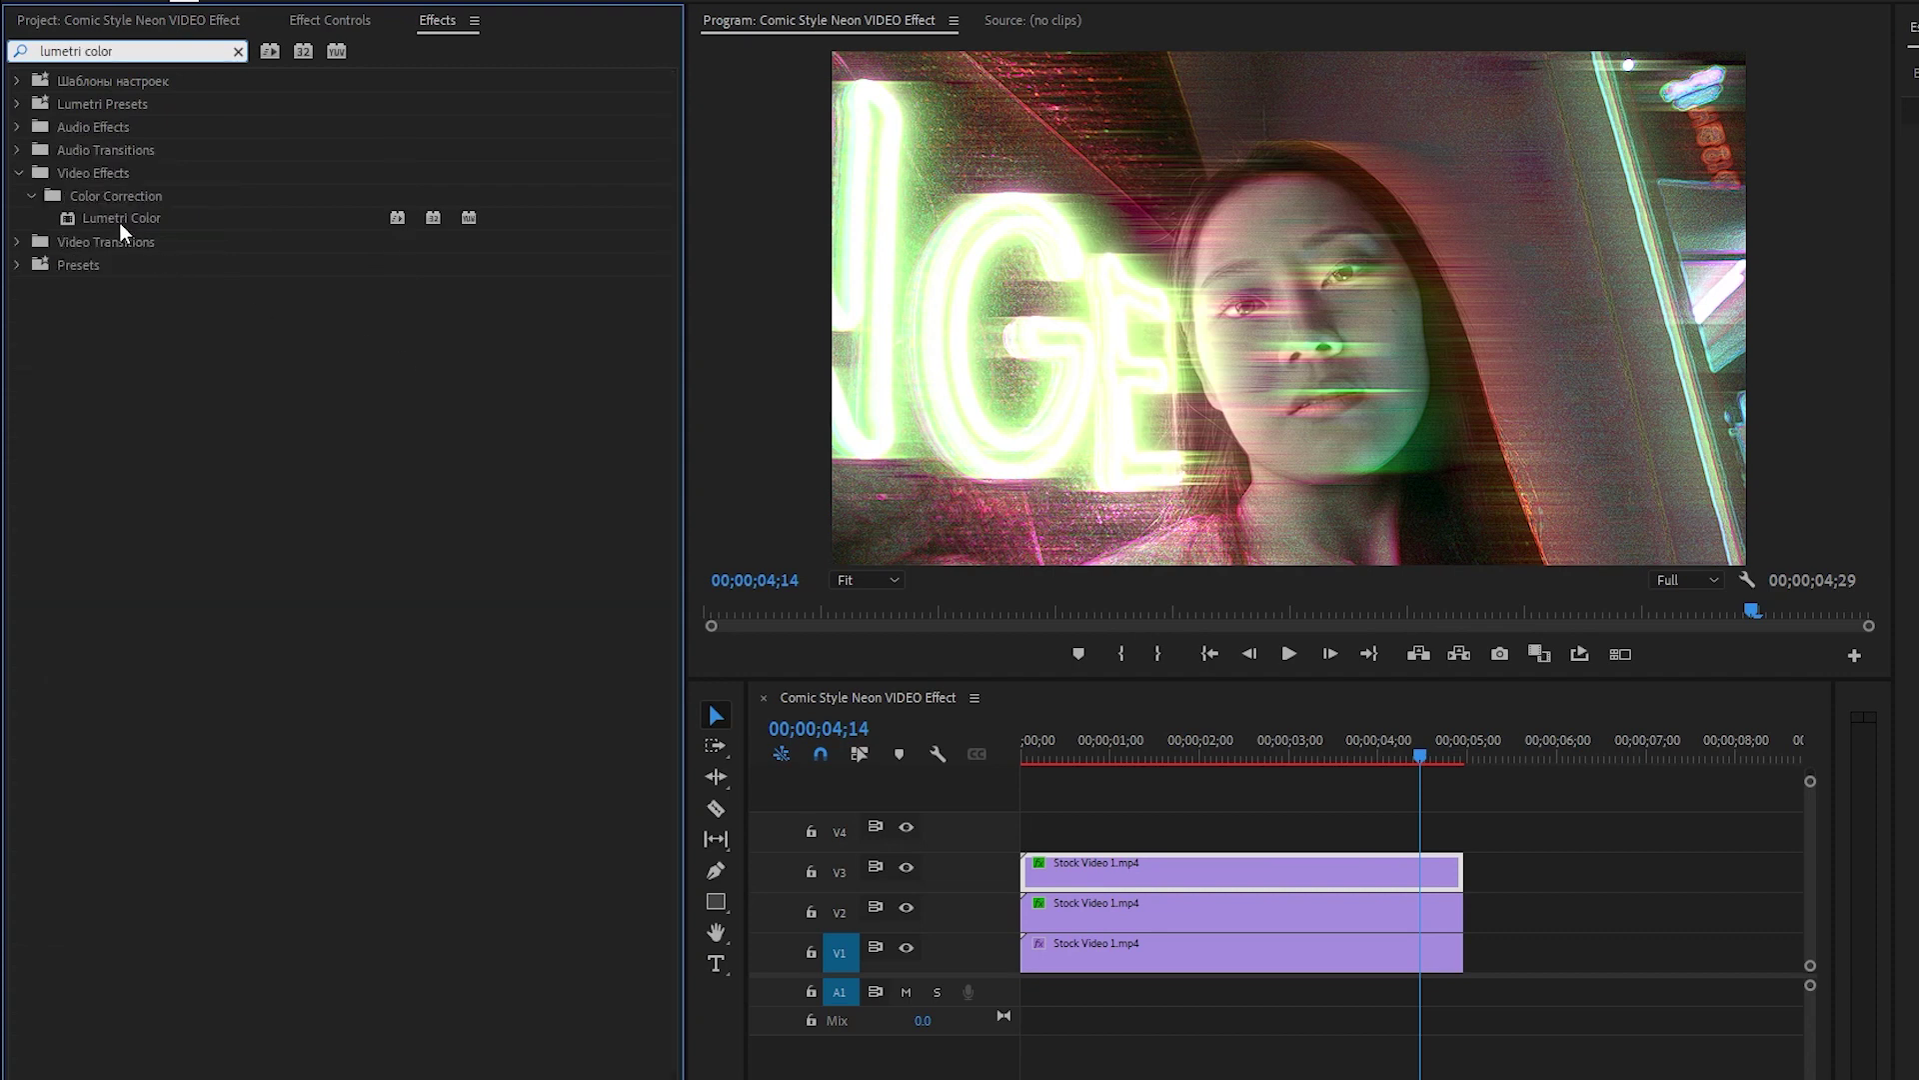
{"action": "left_click_drag", "start_coordinate": [125, 224], "coordinate": [1158, 869]}
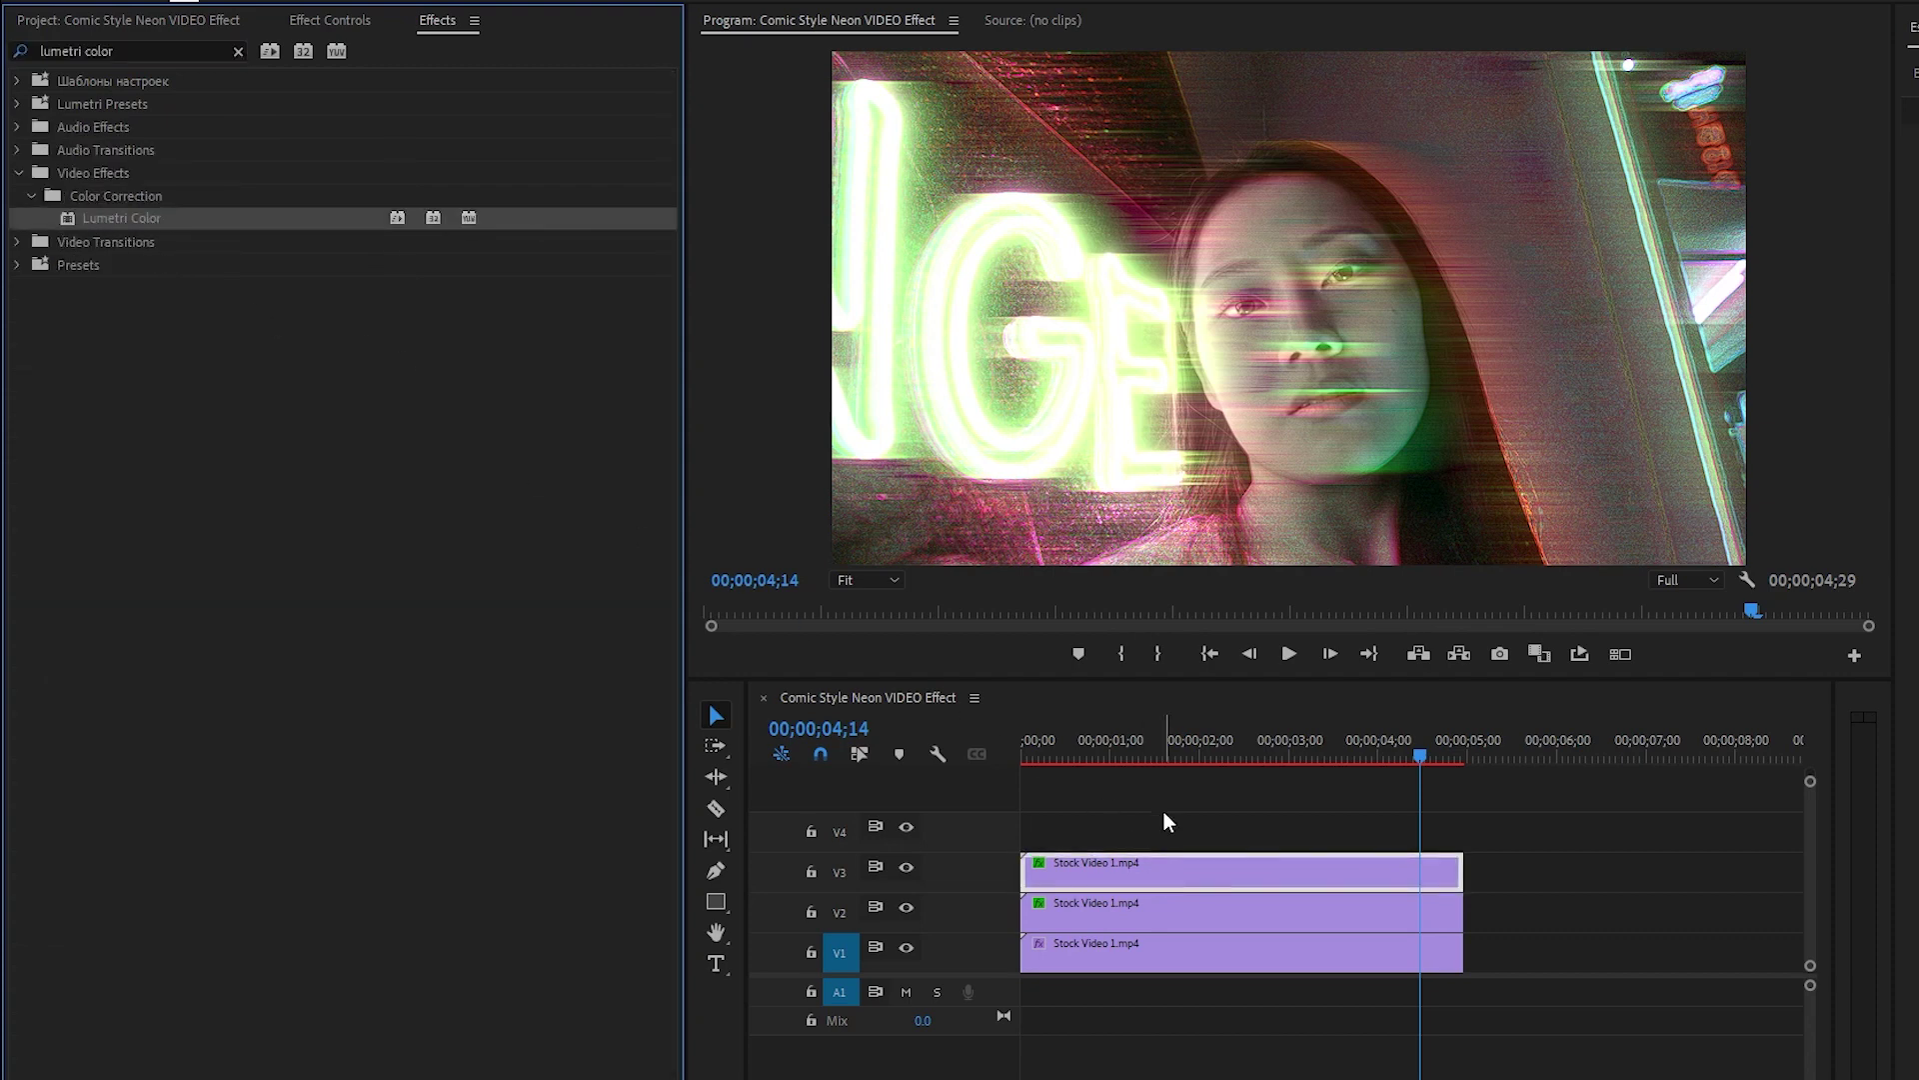
{"action": "left_click", "coordinate": [336, 18]}
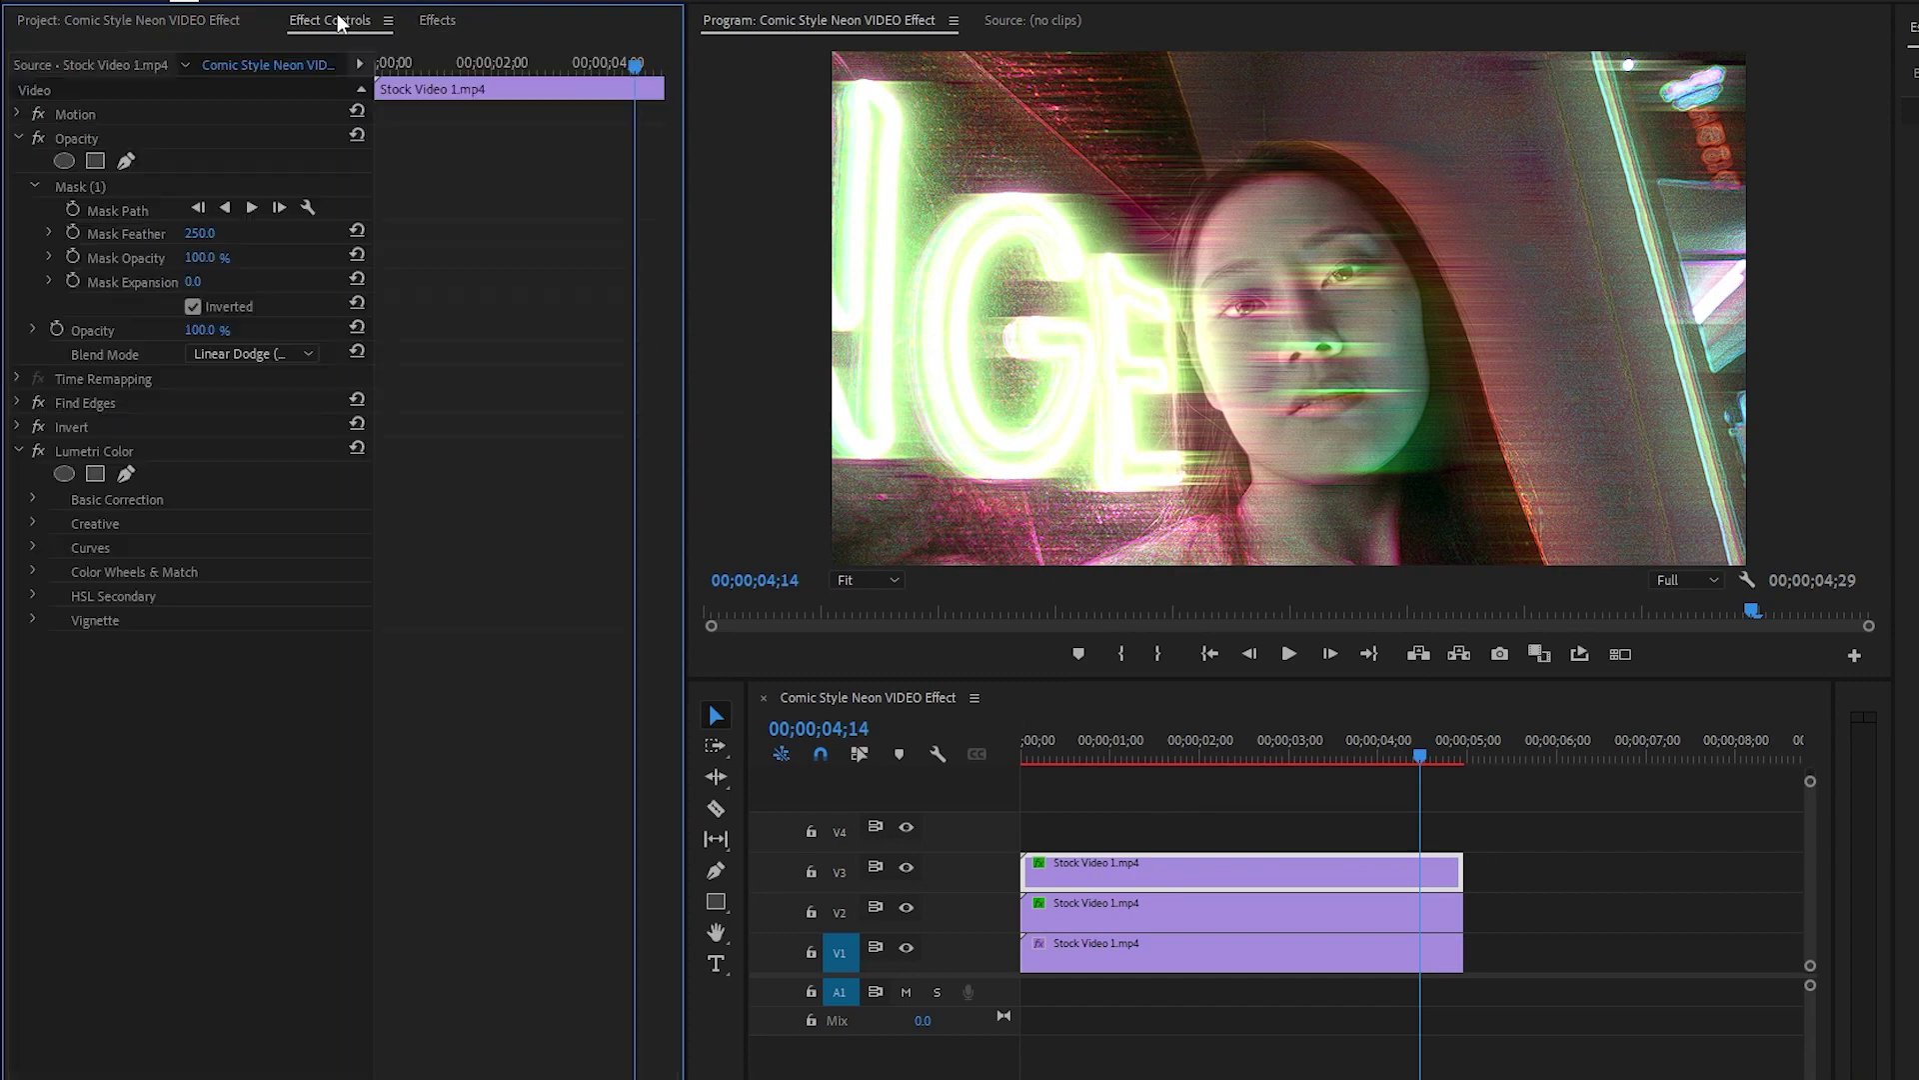
{"action": "left_click", "coordinate": [198, 451]}
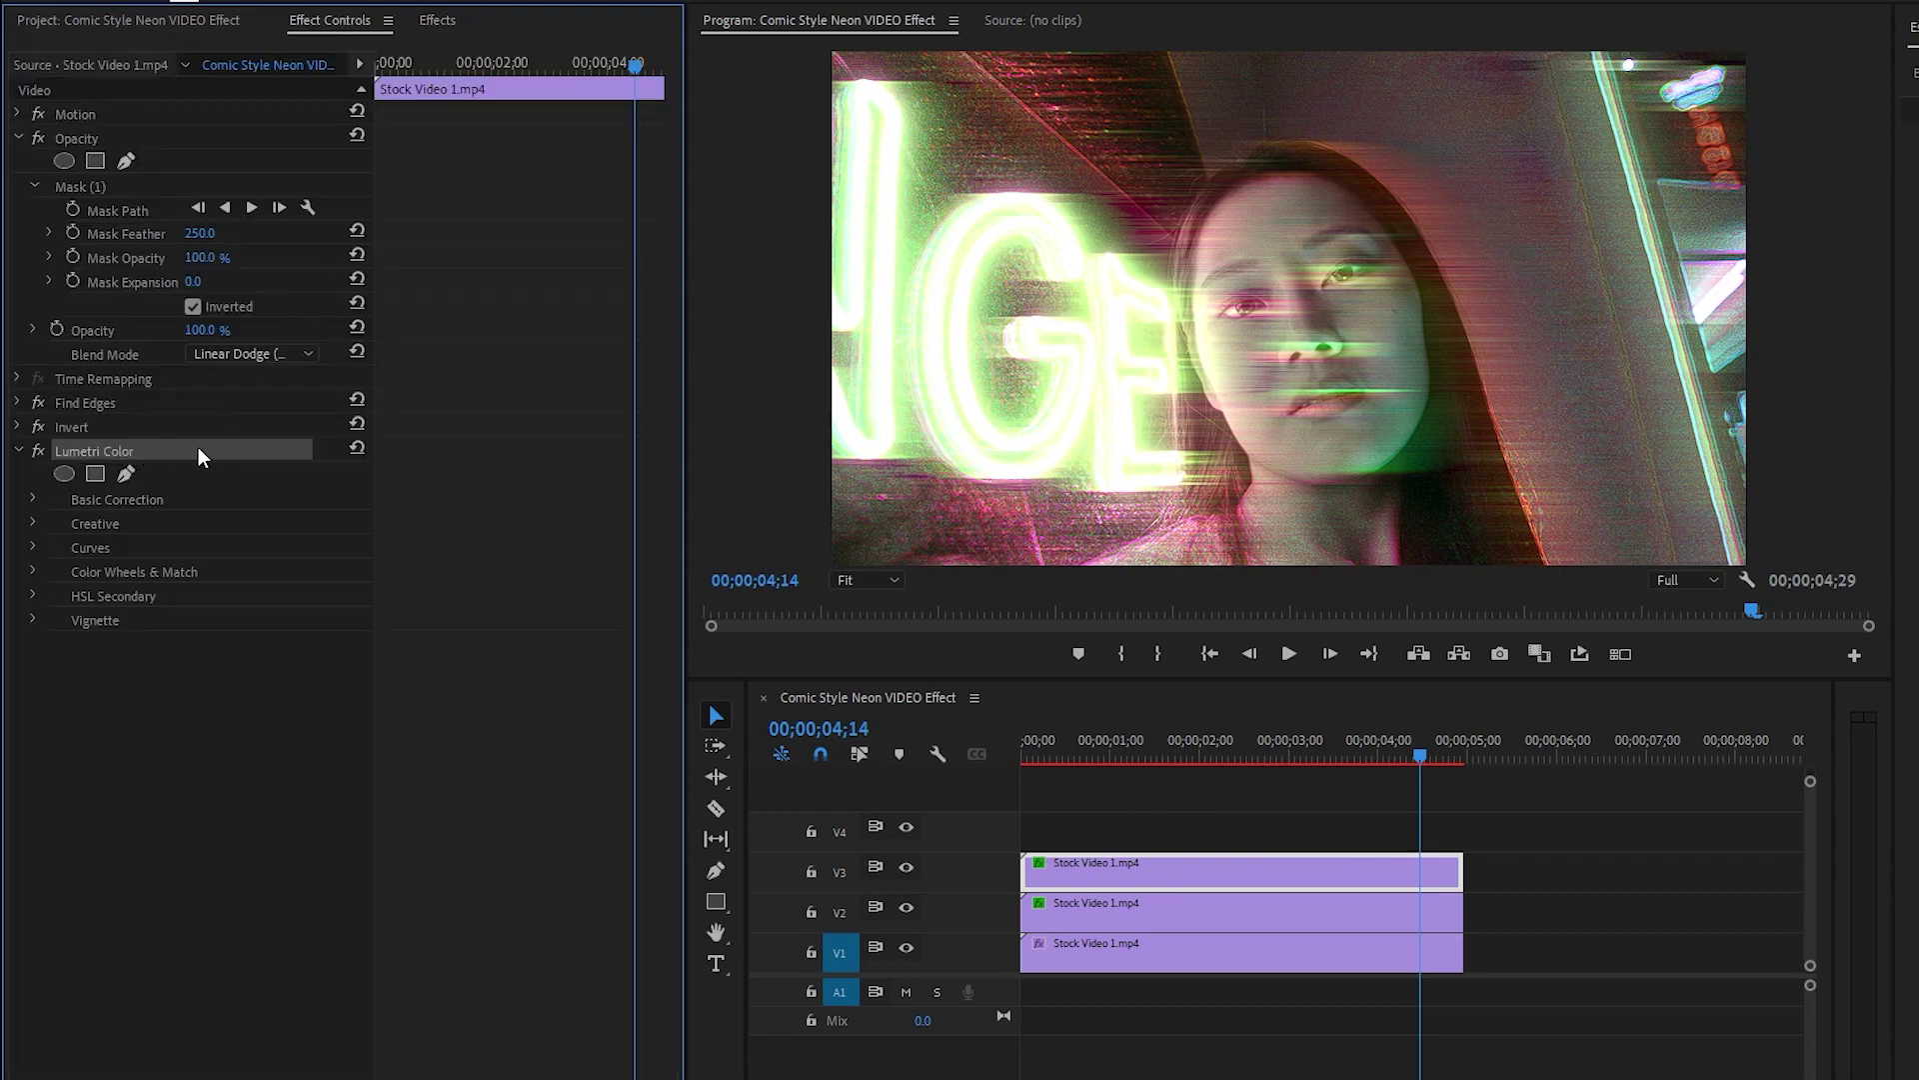
{"action": "left_click", "coordinate": [32, 499]}
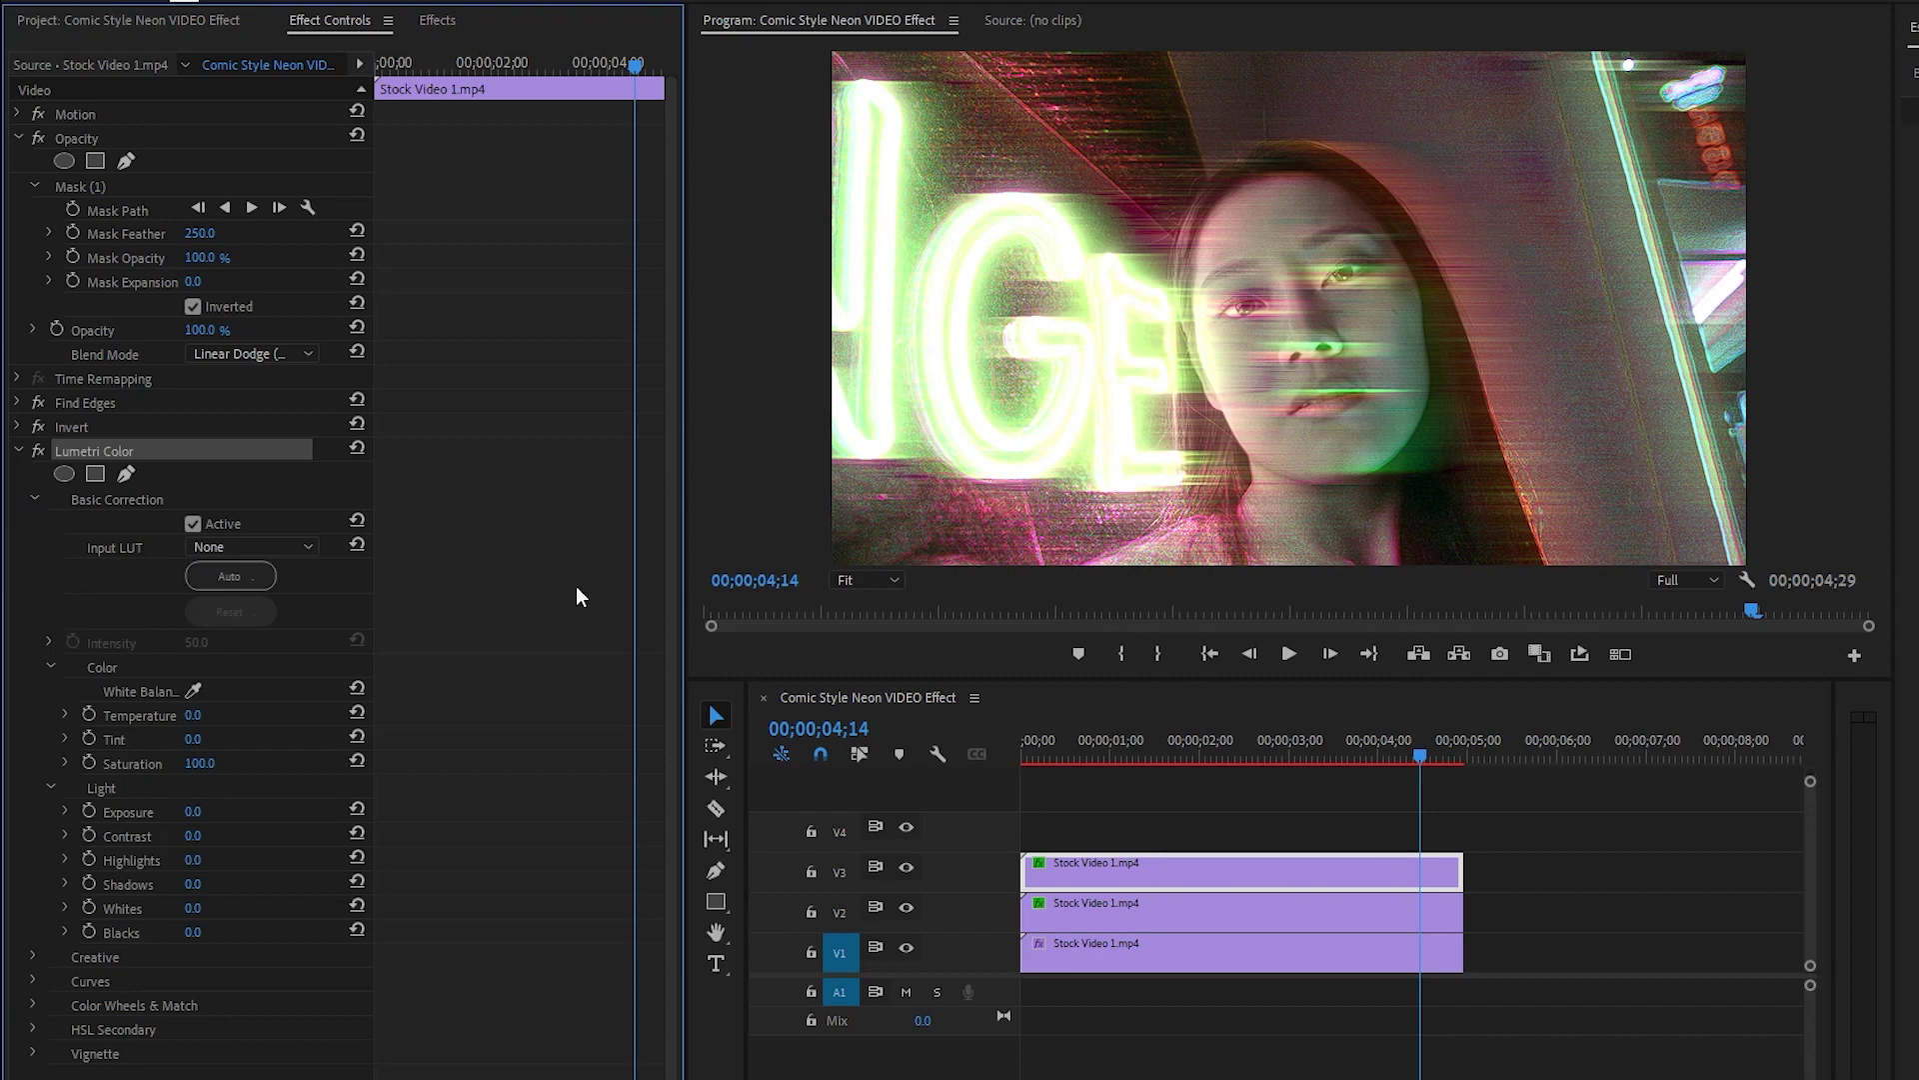
{"action": "scroll", "coordinate": [539, 584], "scroll_direction": "down", "scroll_amount": 1}
Set Lumetri Temperature to 100, Tint to -100 and Exposure to -1.6
{"action": "left_click", "coordinate": [136, 705]}
{"action": "left_click", "coordinate": [193, 702]}
{"action": "type", "text": "100"}
{"action": "key", "text": "Return"}
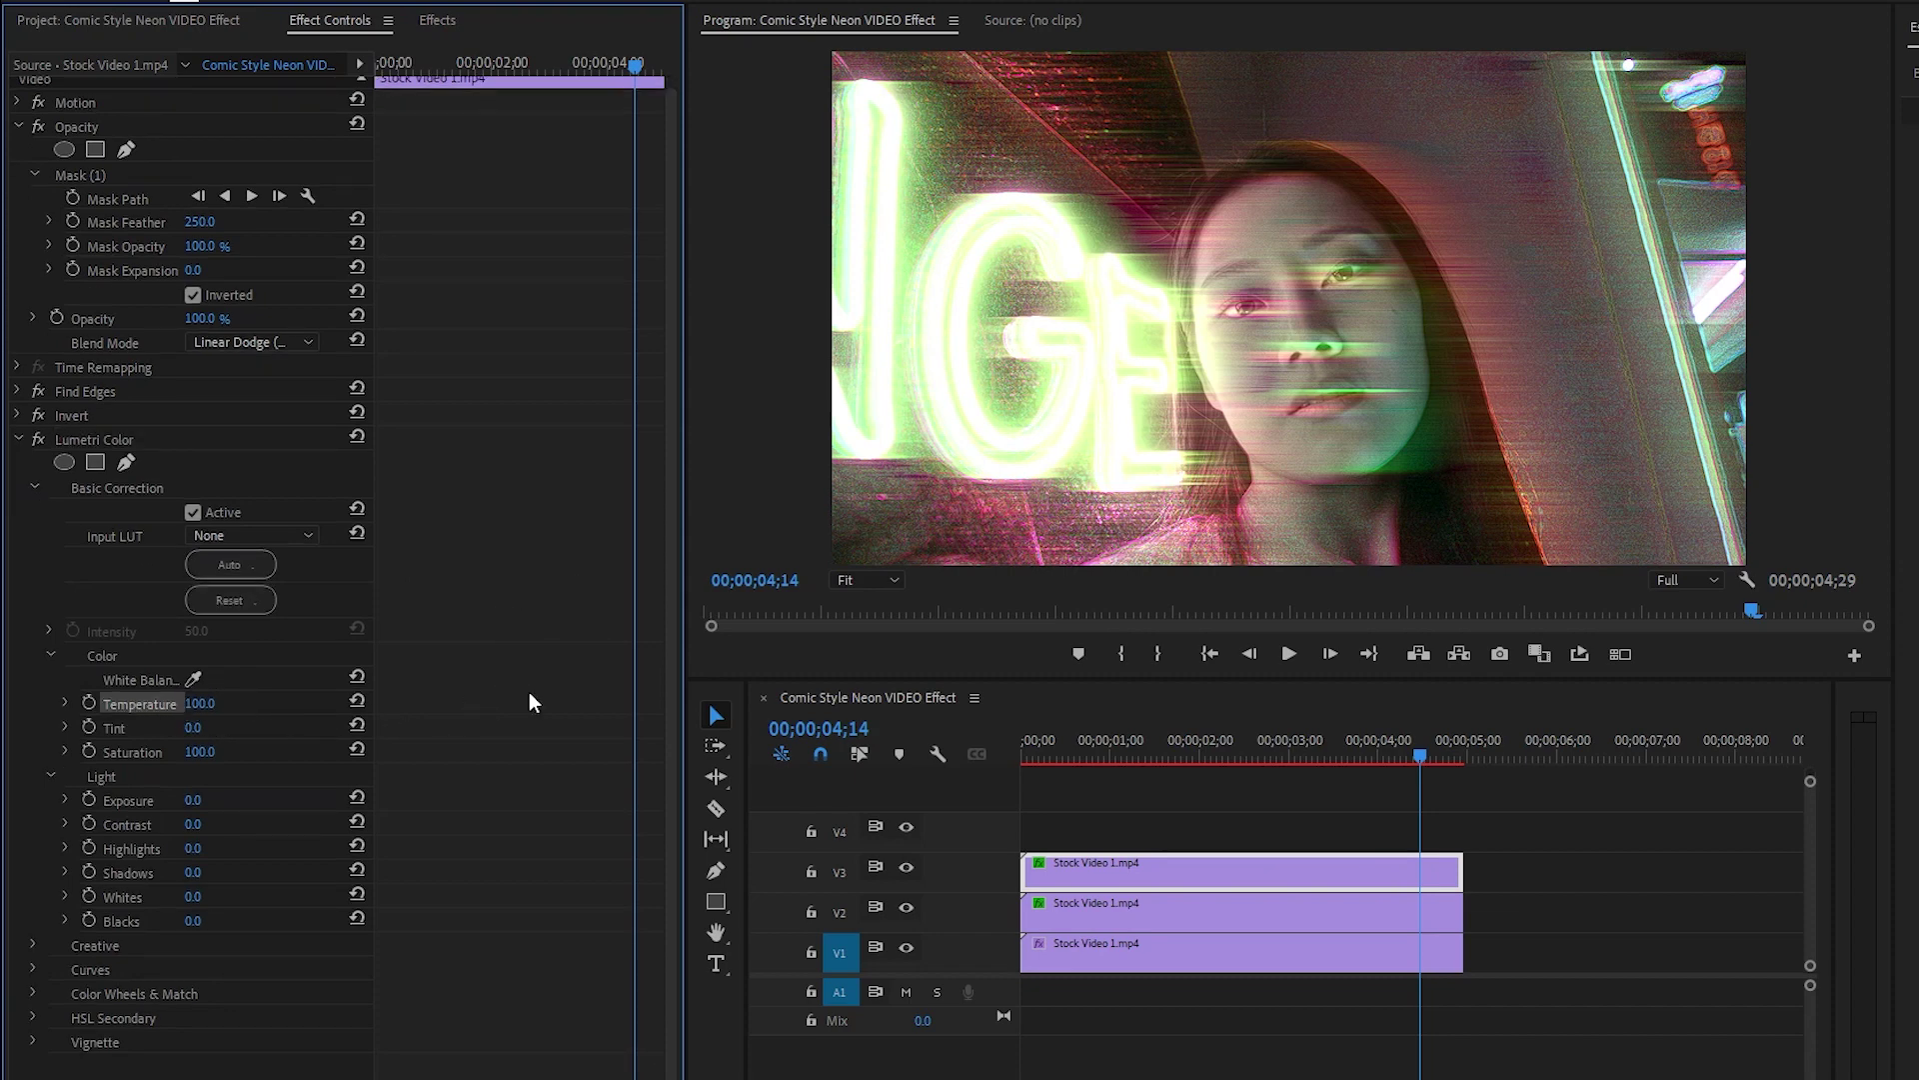
{"action": "left_click", "coordinate": [140, 730]}
{"action": "left_click", "coordinate": [193, 728]}
{"action": "type", "text": "-10"}
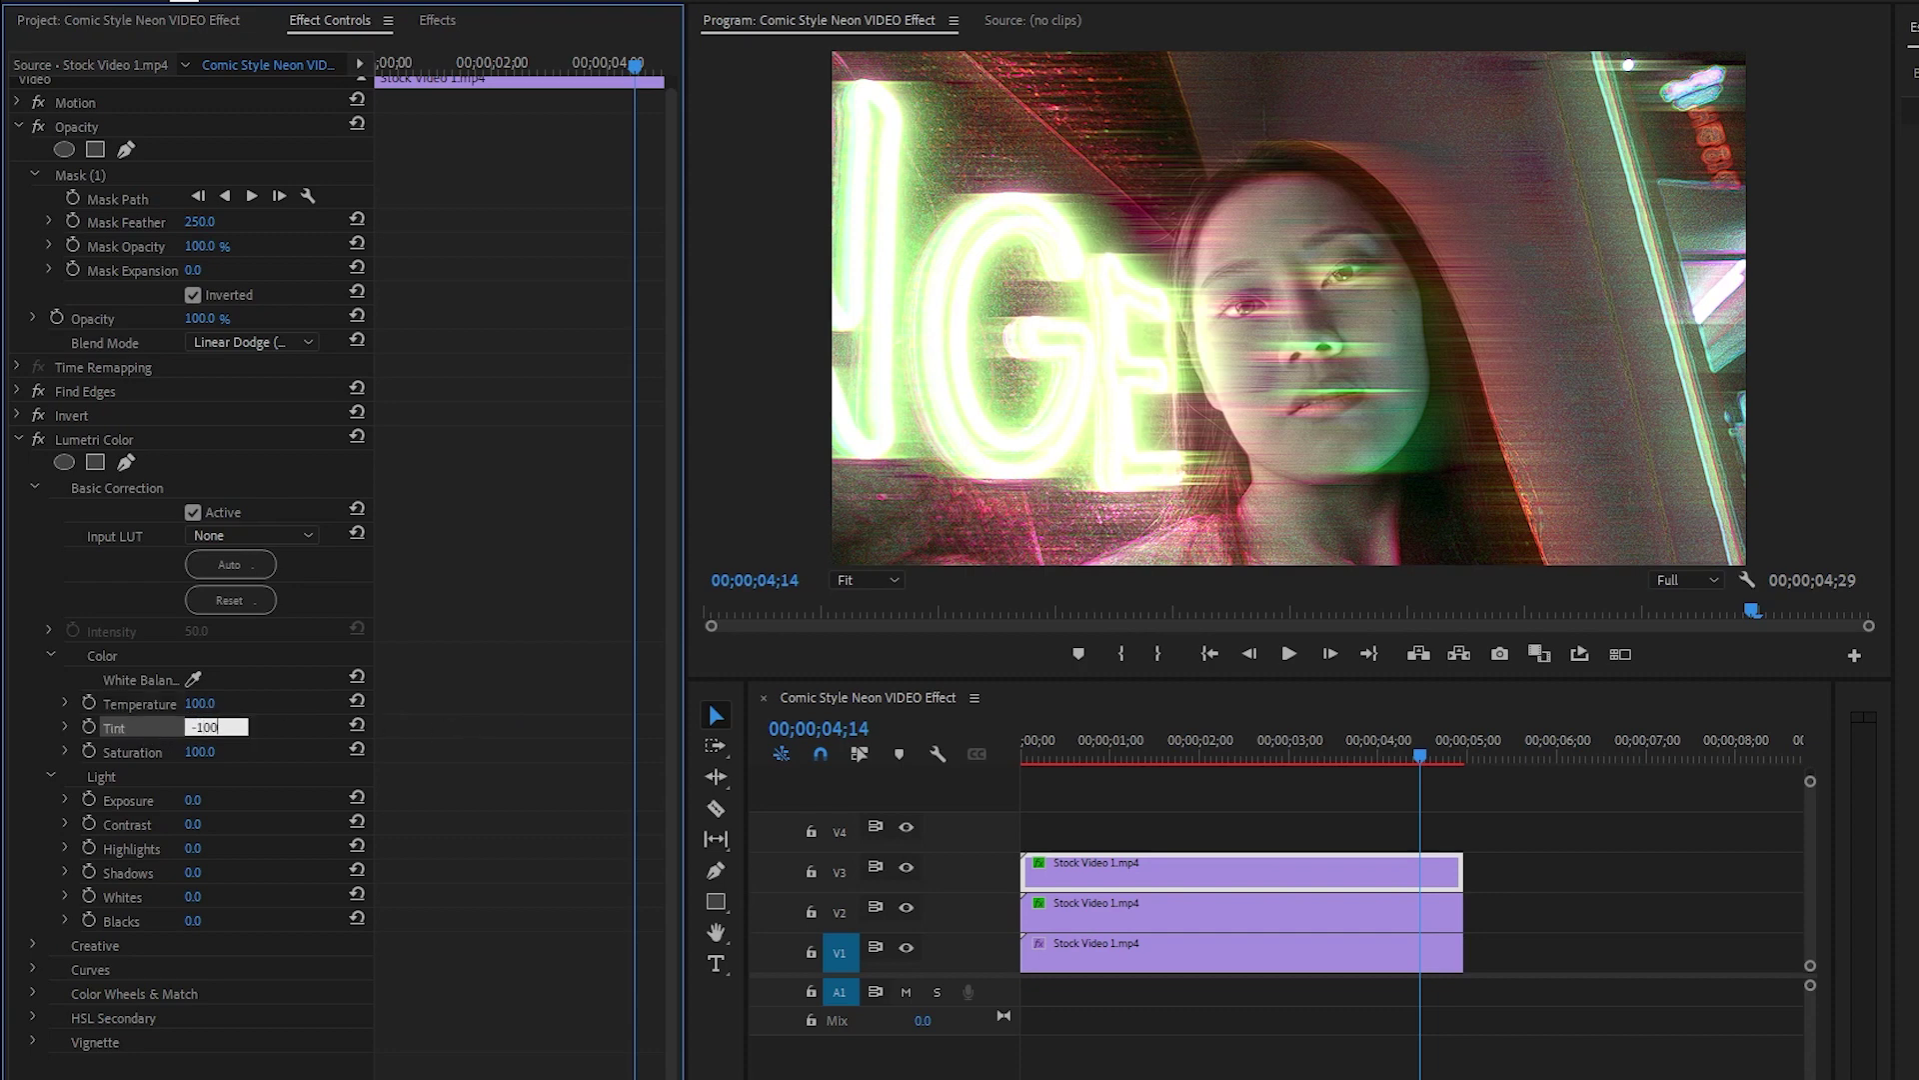
{"action": "key", "text": "Return"}
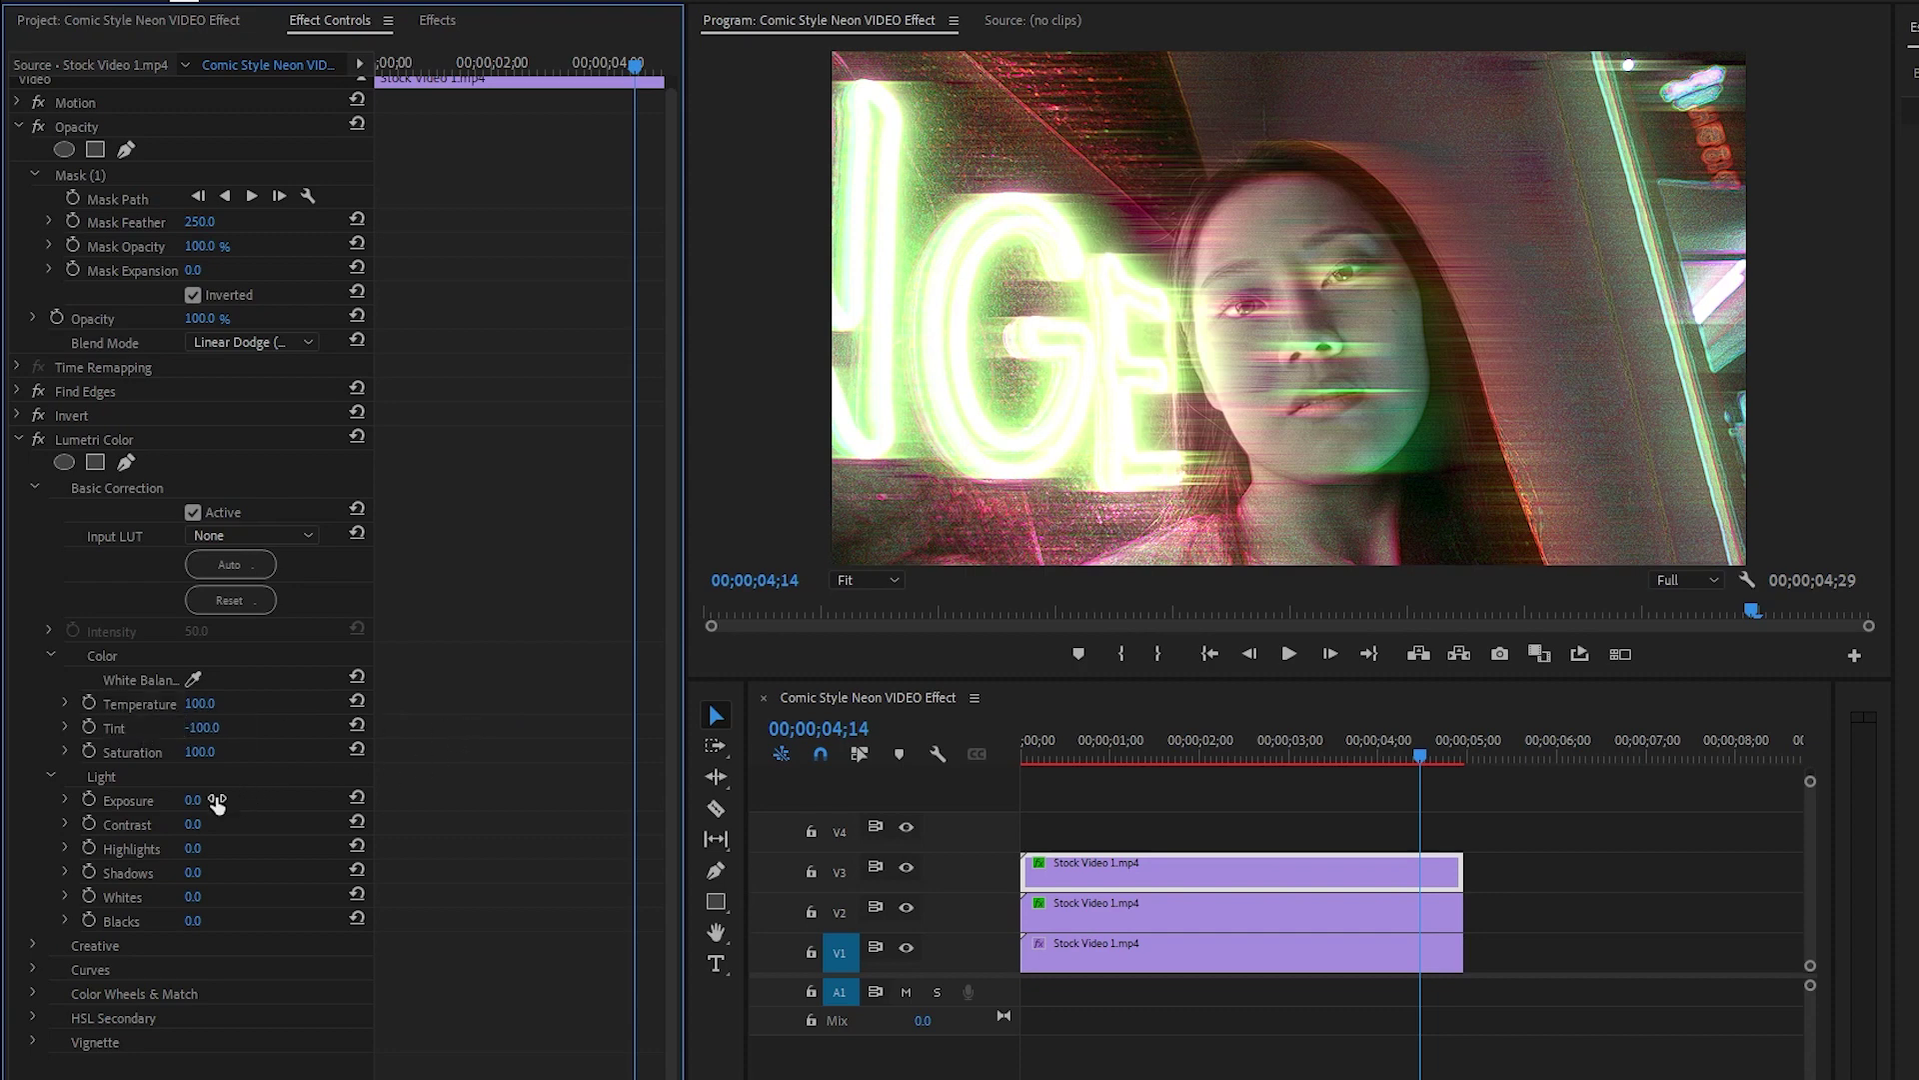
{"action": "left_click", "coordinate": [193, 800]}
{"action": "type", "text": "-"}
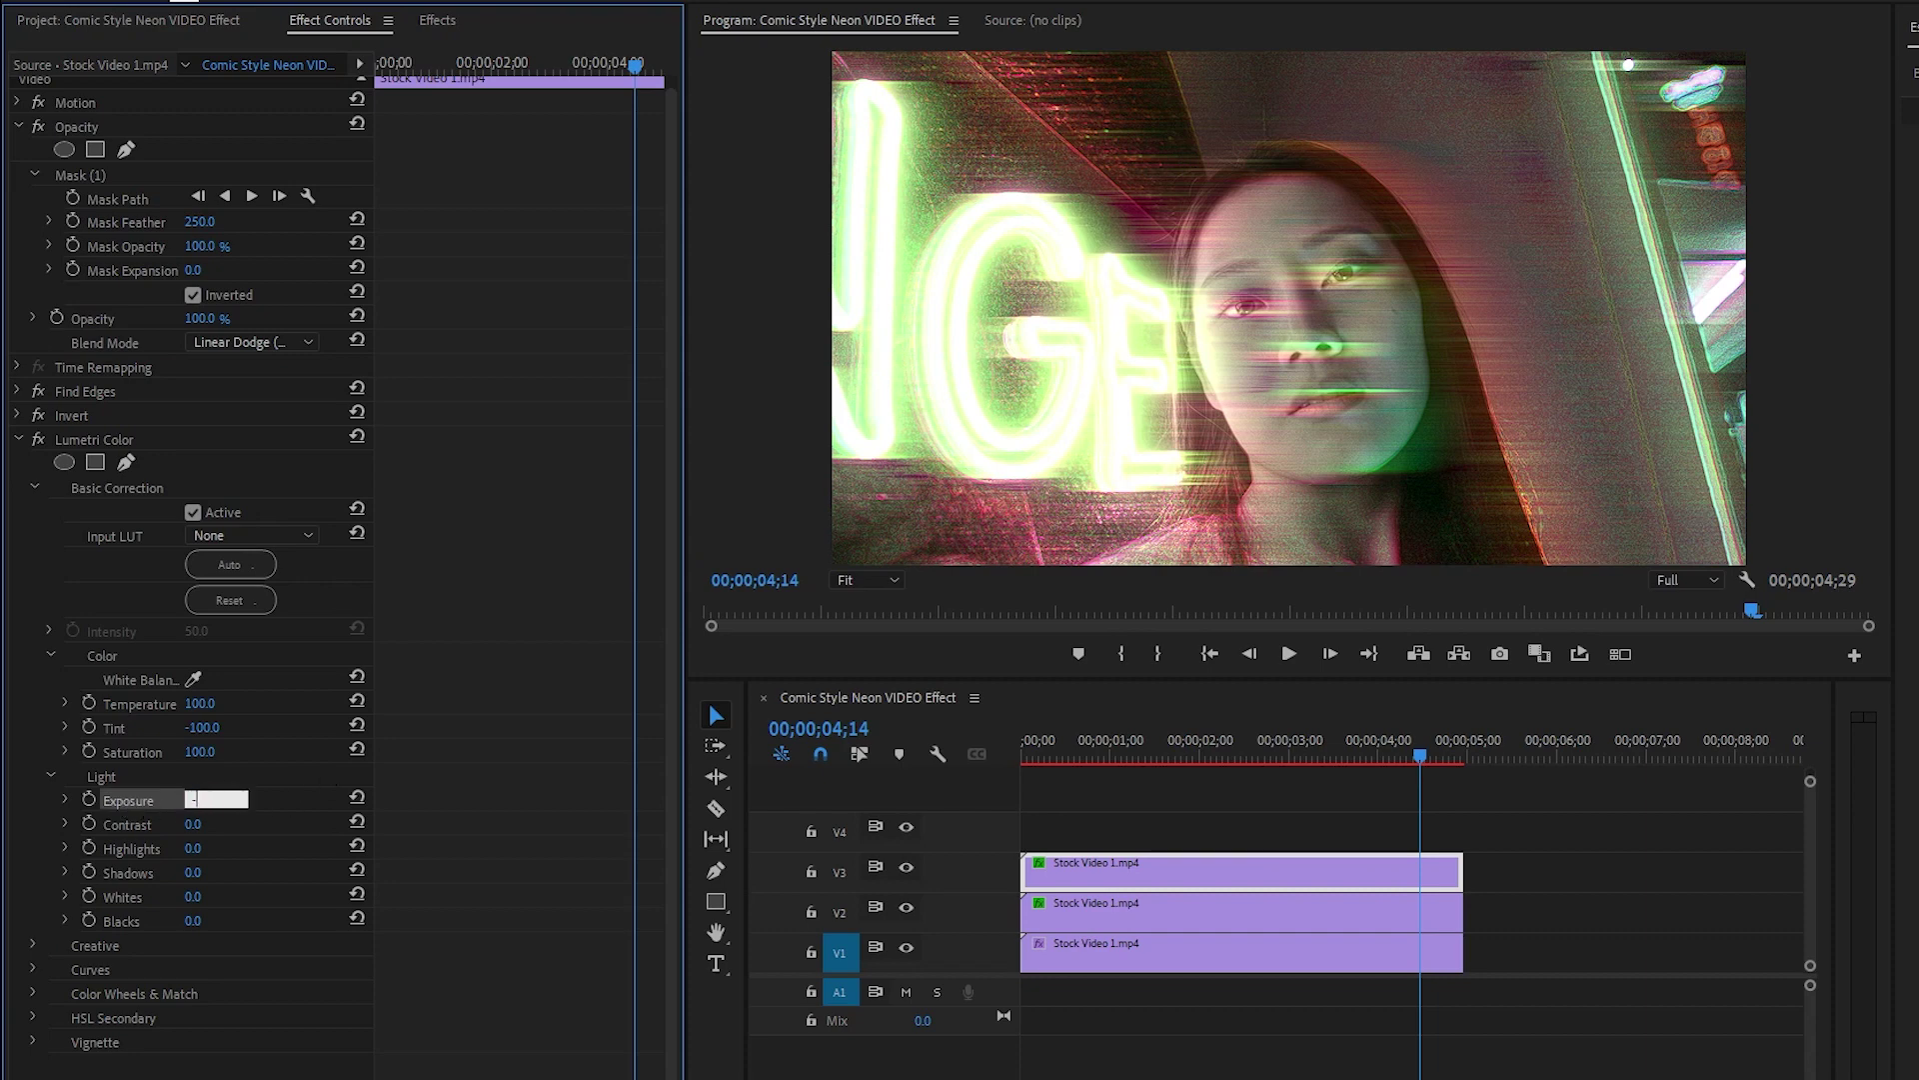
{"action": "type", "text": "1.6"}
{"action": "key", "text": "Return"}
Set Contrast, Highlights and Whites to 100, then collapse Lumetri Color
{"action": "left_click", "coordinate": [185, 838]}
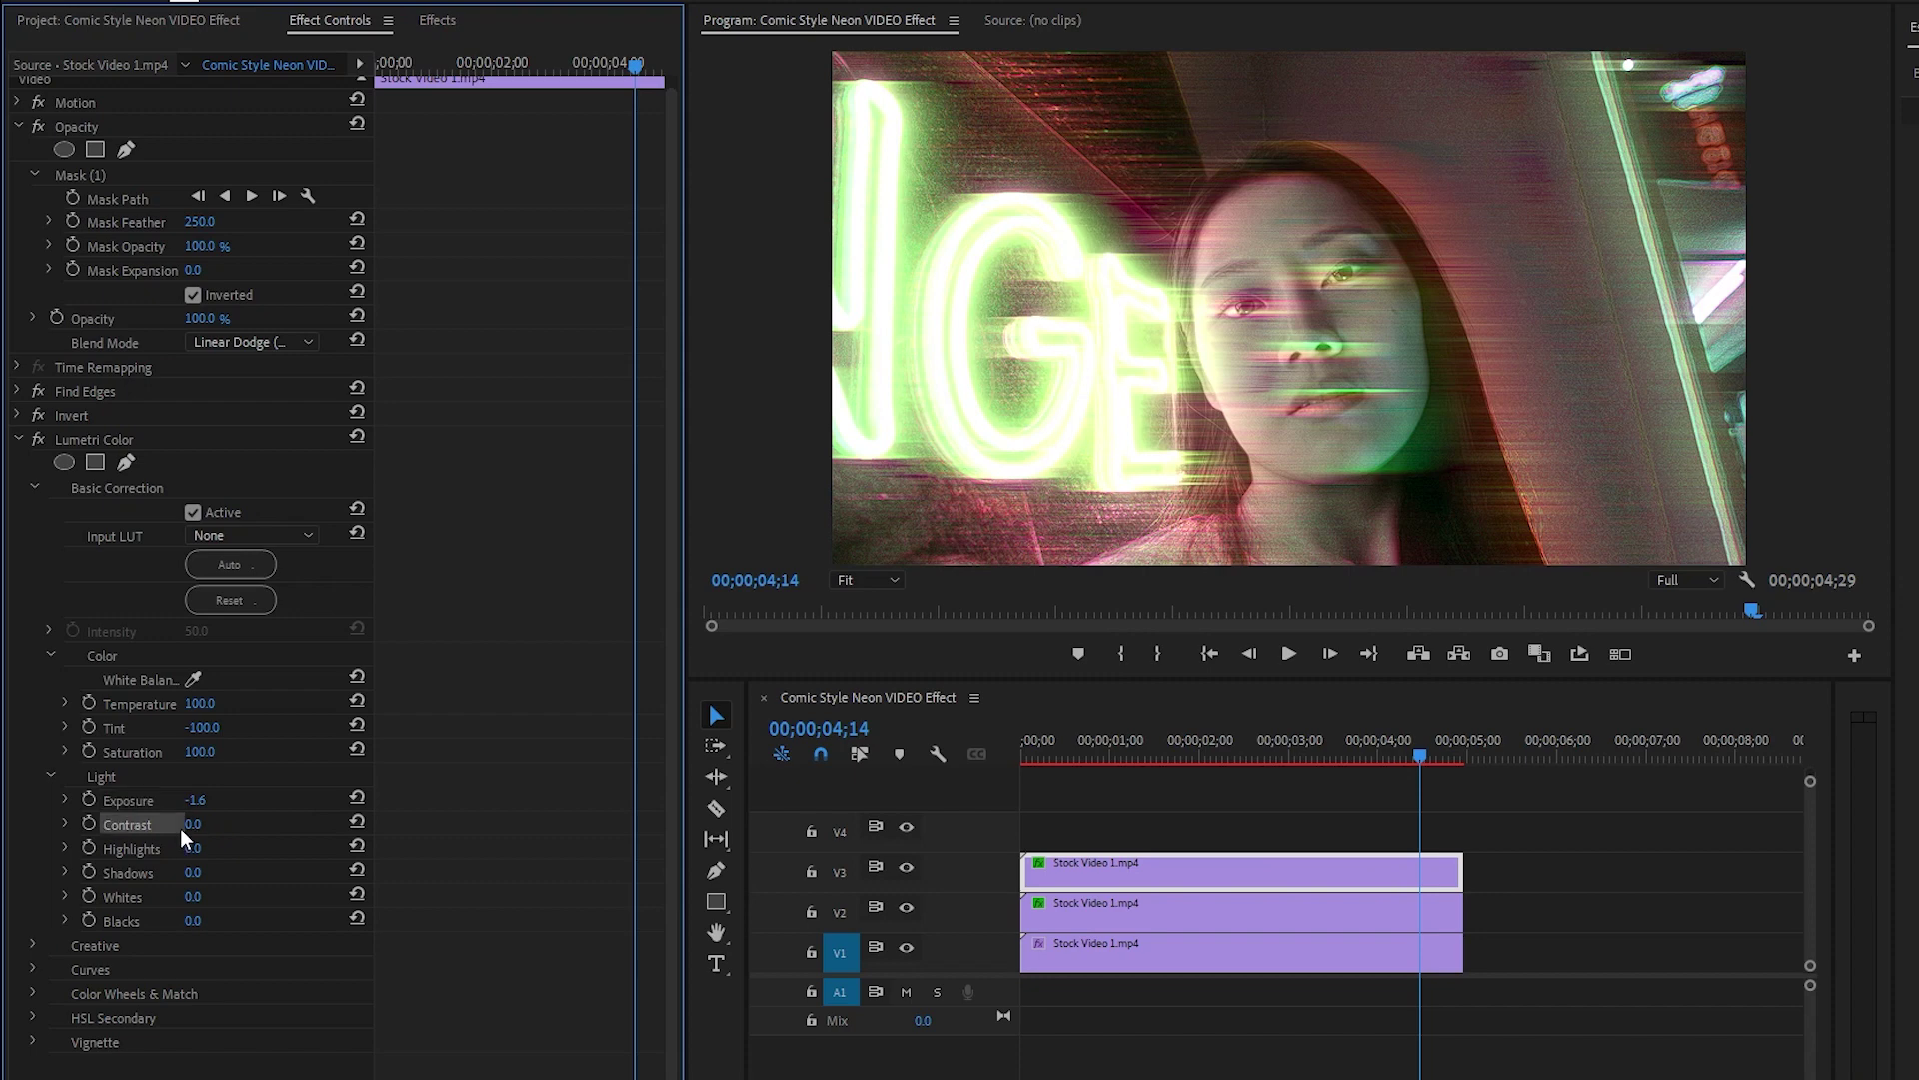
{"action": "left_click", "coordinate": [192, 824]}
{"action": "type", "text": "100"}
{"action": "key", "text": "Return"}
{"action": "left_click", "coordinate": [193, 848]}
{"action": "type", "text": "100"}
{"action": "key", "text": "Return"}
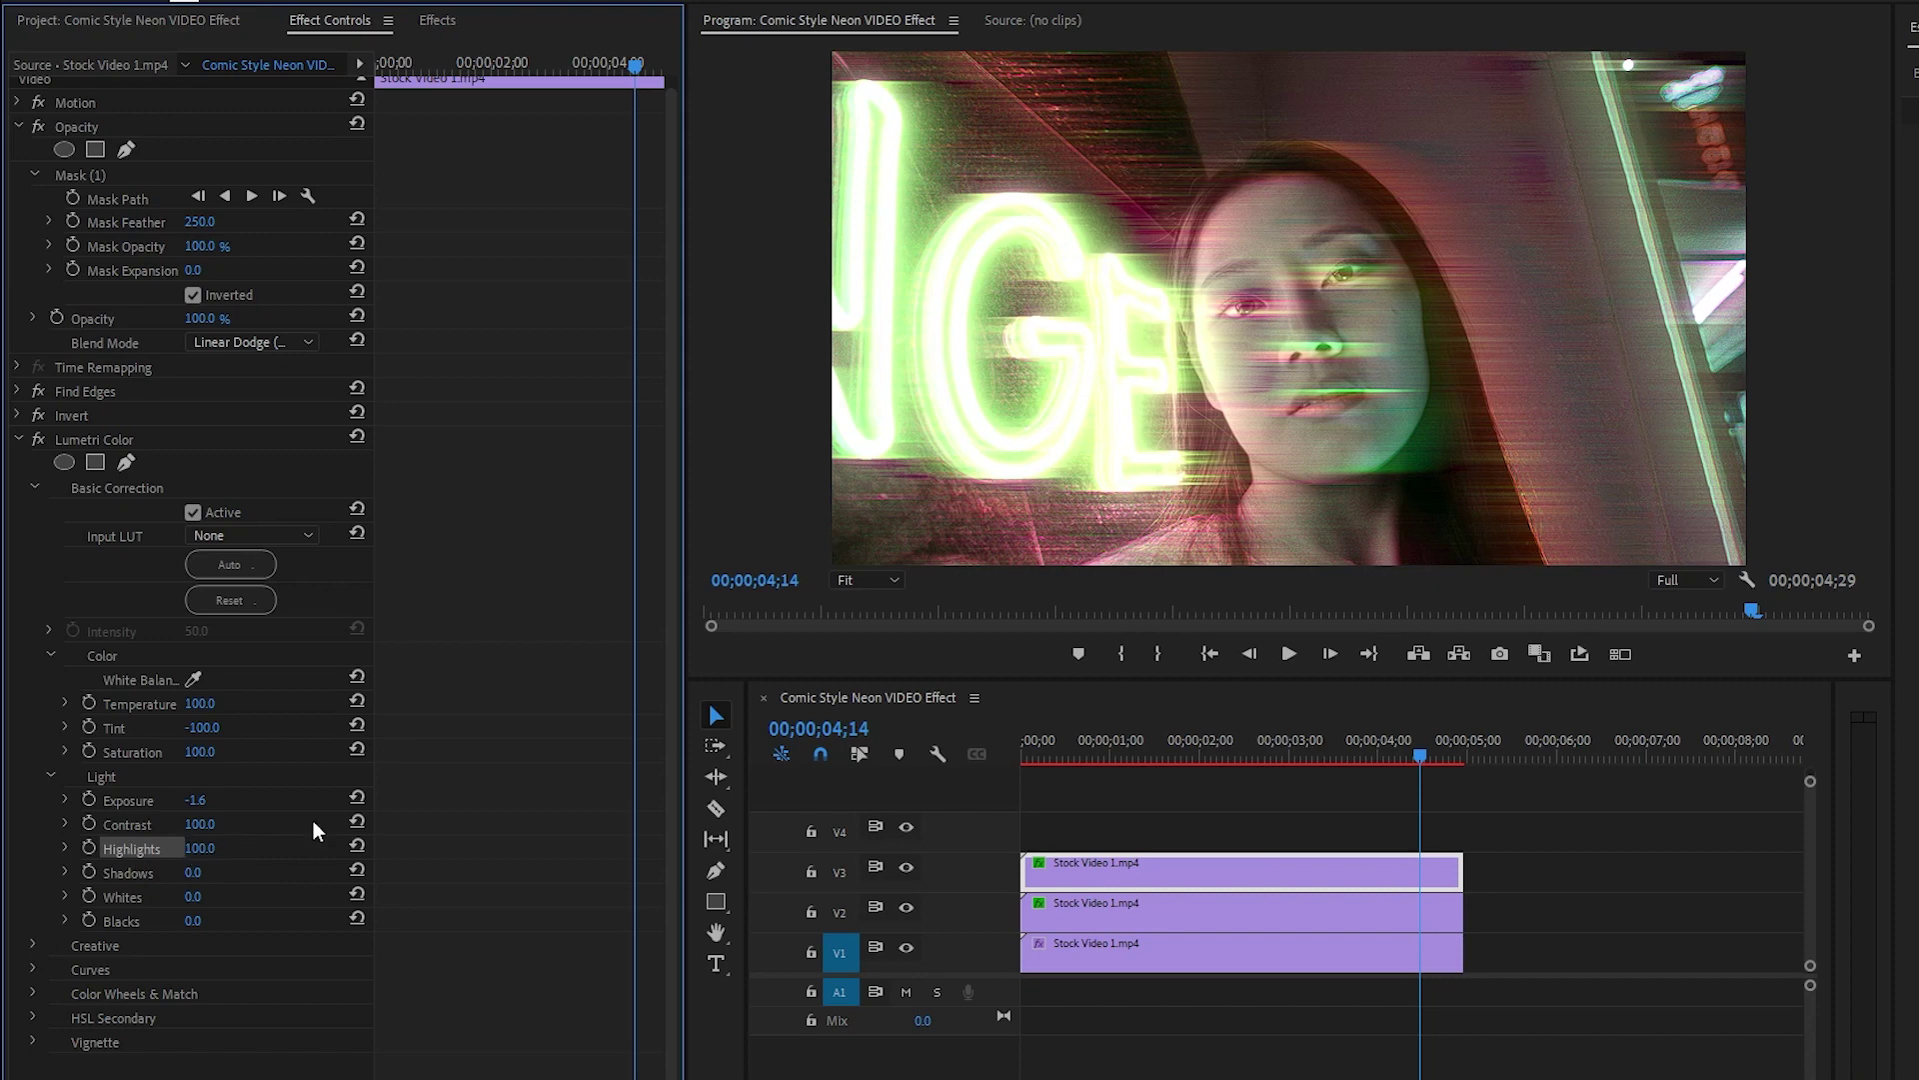
{"action": "left_click", "coordinate": [159, 898]}
{"action": "left_click", "coordinate": [194, 897]}
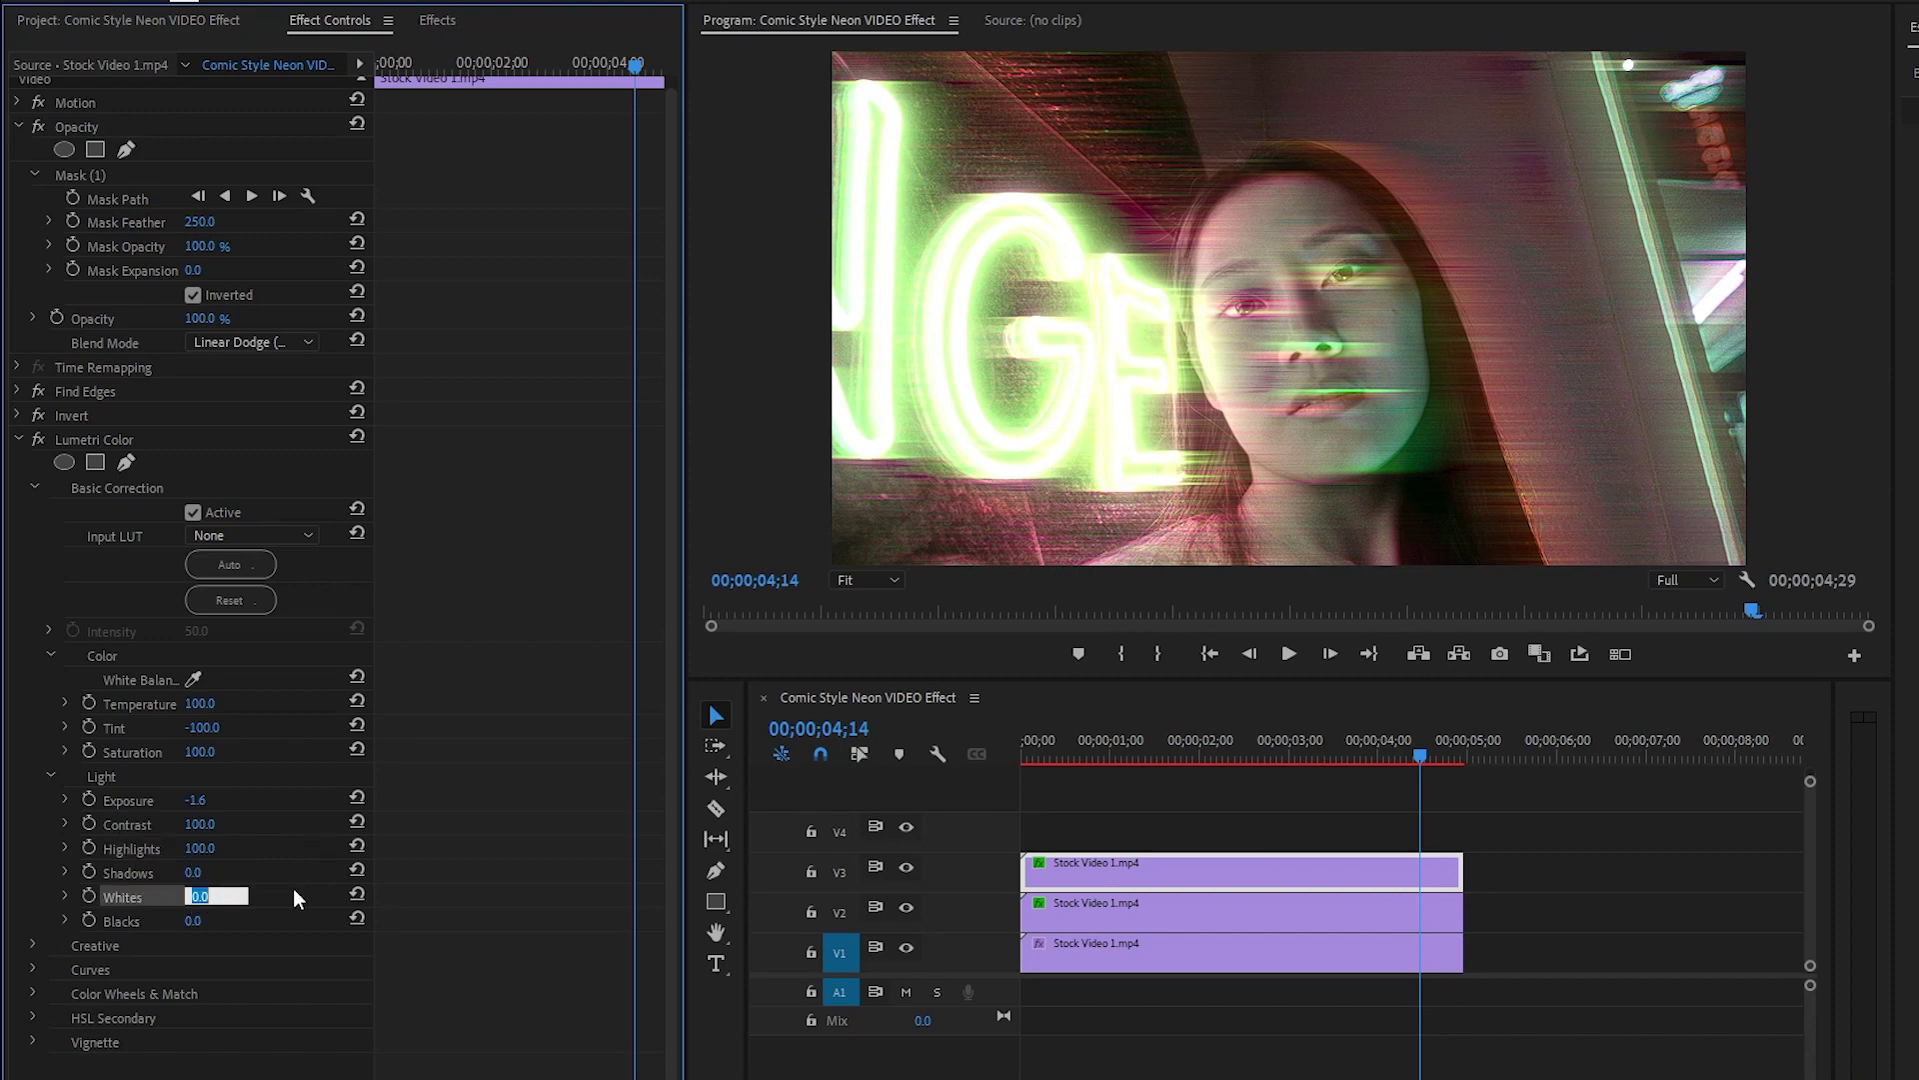
{"action": "type", "text": "100"}
{"action": "key", "text": "Return"}
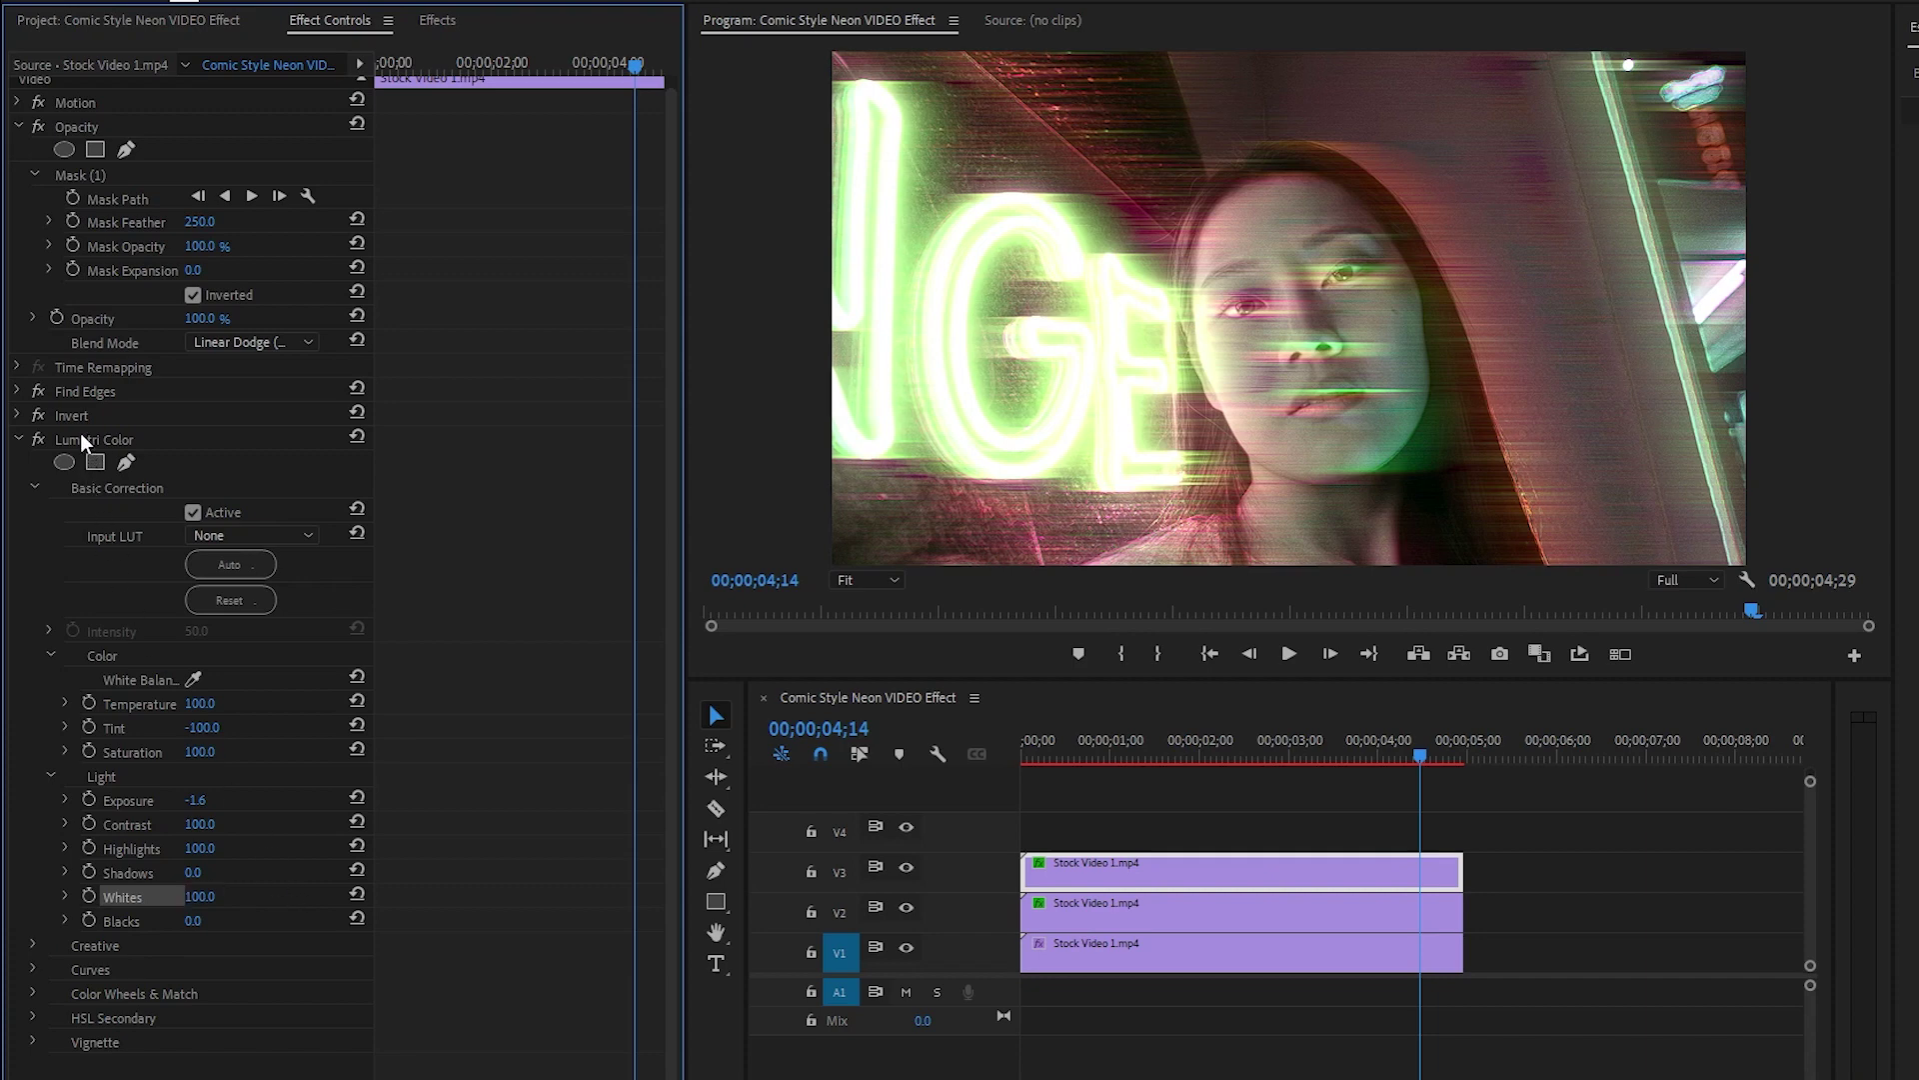
{"action": "left_click", "coordinate": [19, 438]}
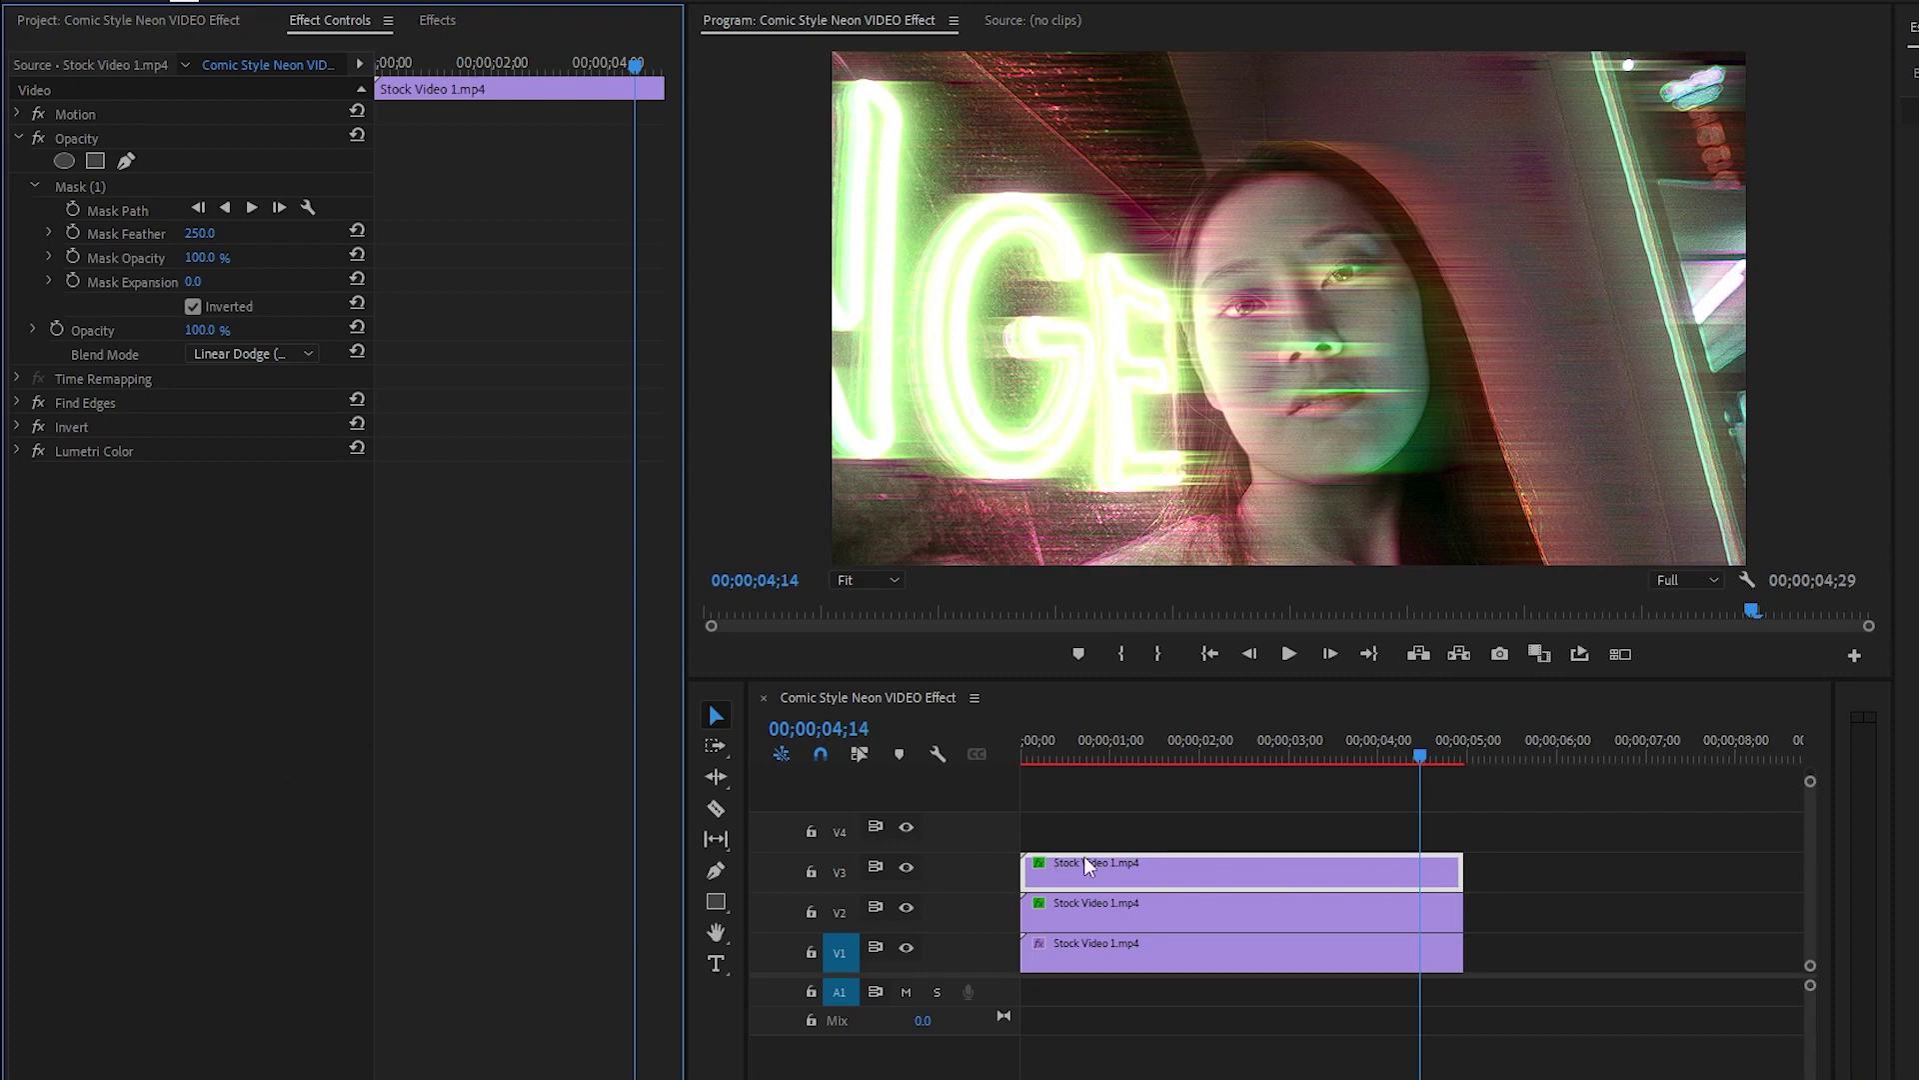
Copy the Directional Blur effect from the V2 clip
{"action": "left_click", "coordinate": [1210, 915]}
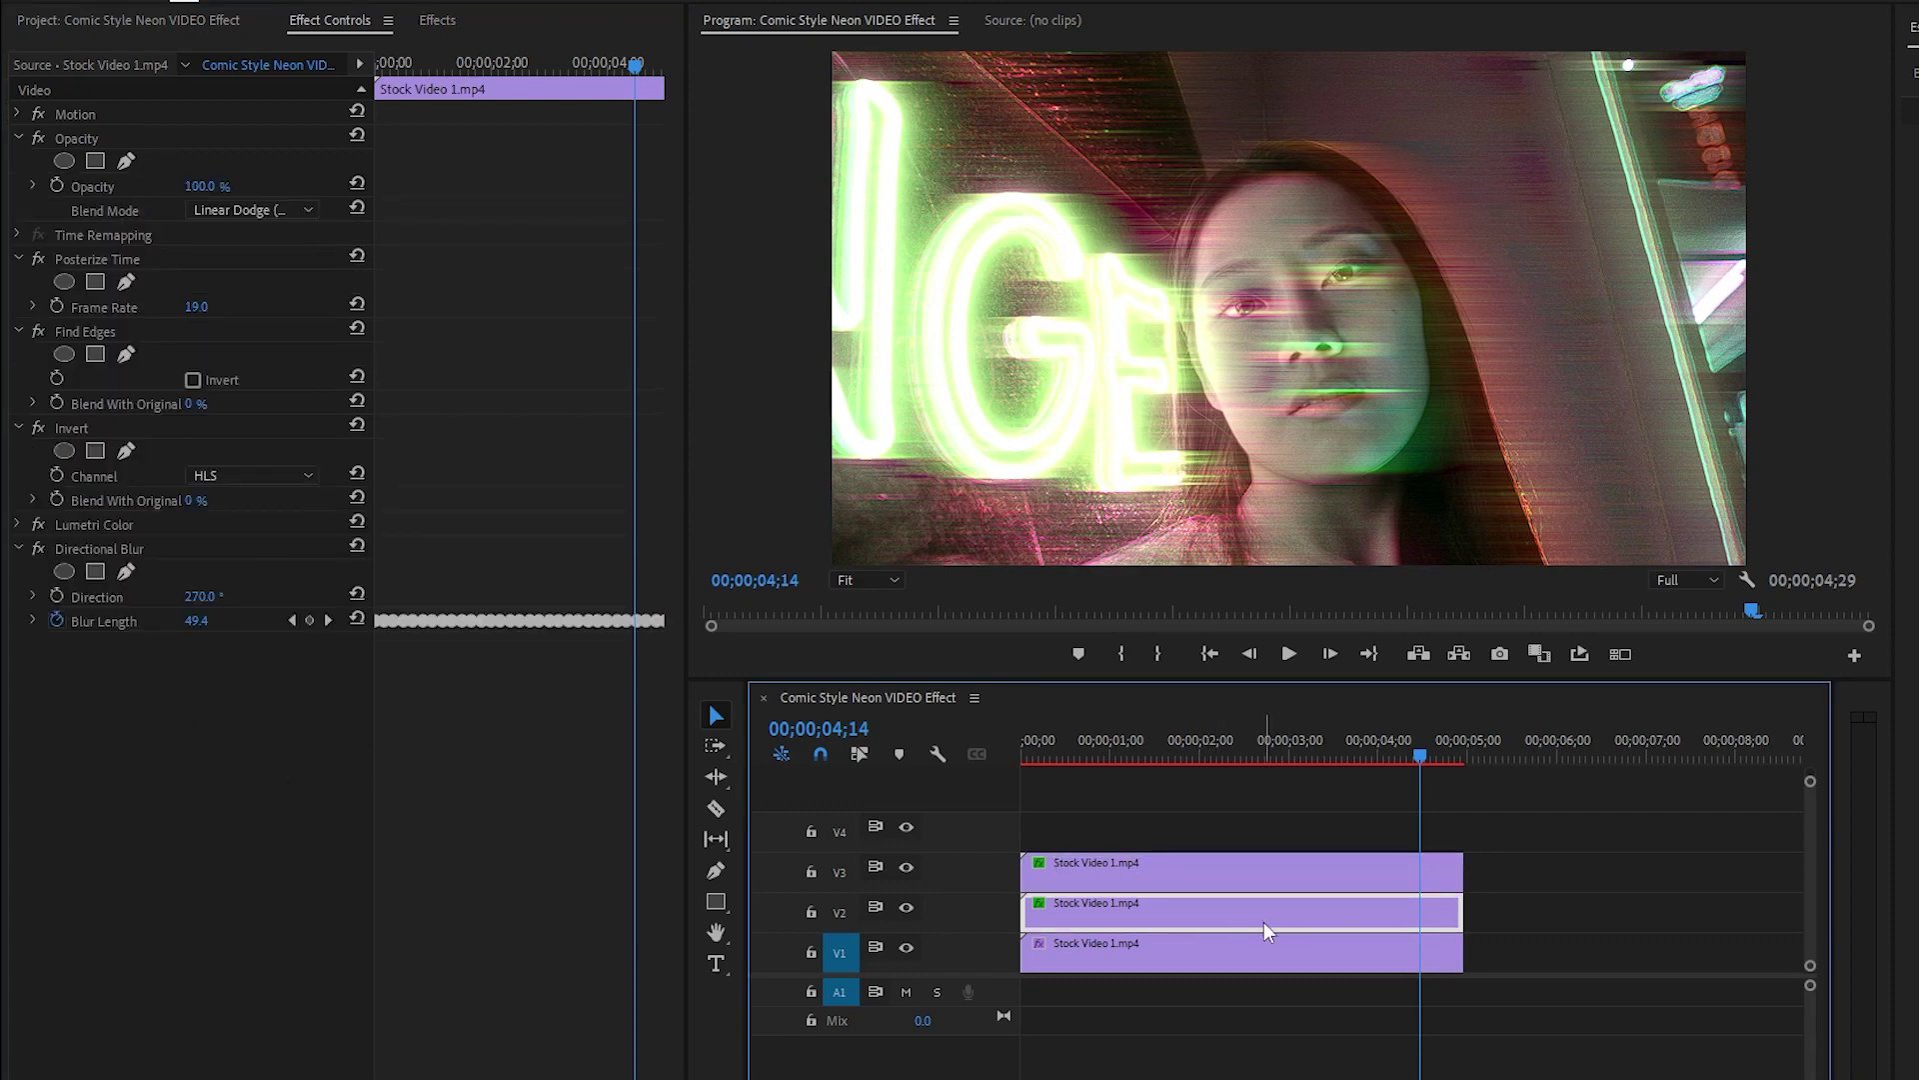
{"action": "left_click", "coordinate": [98, 548]}
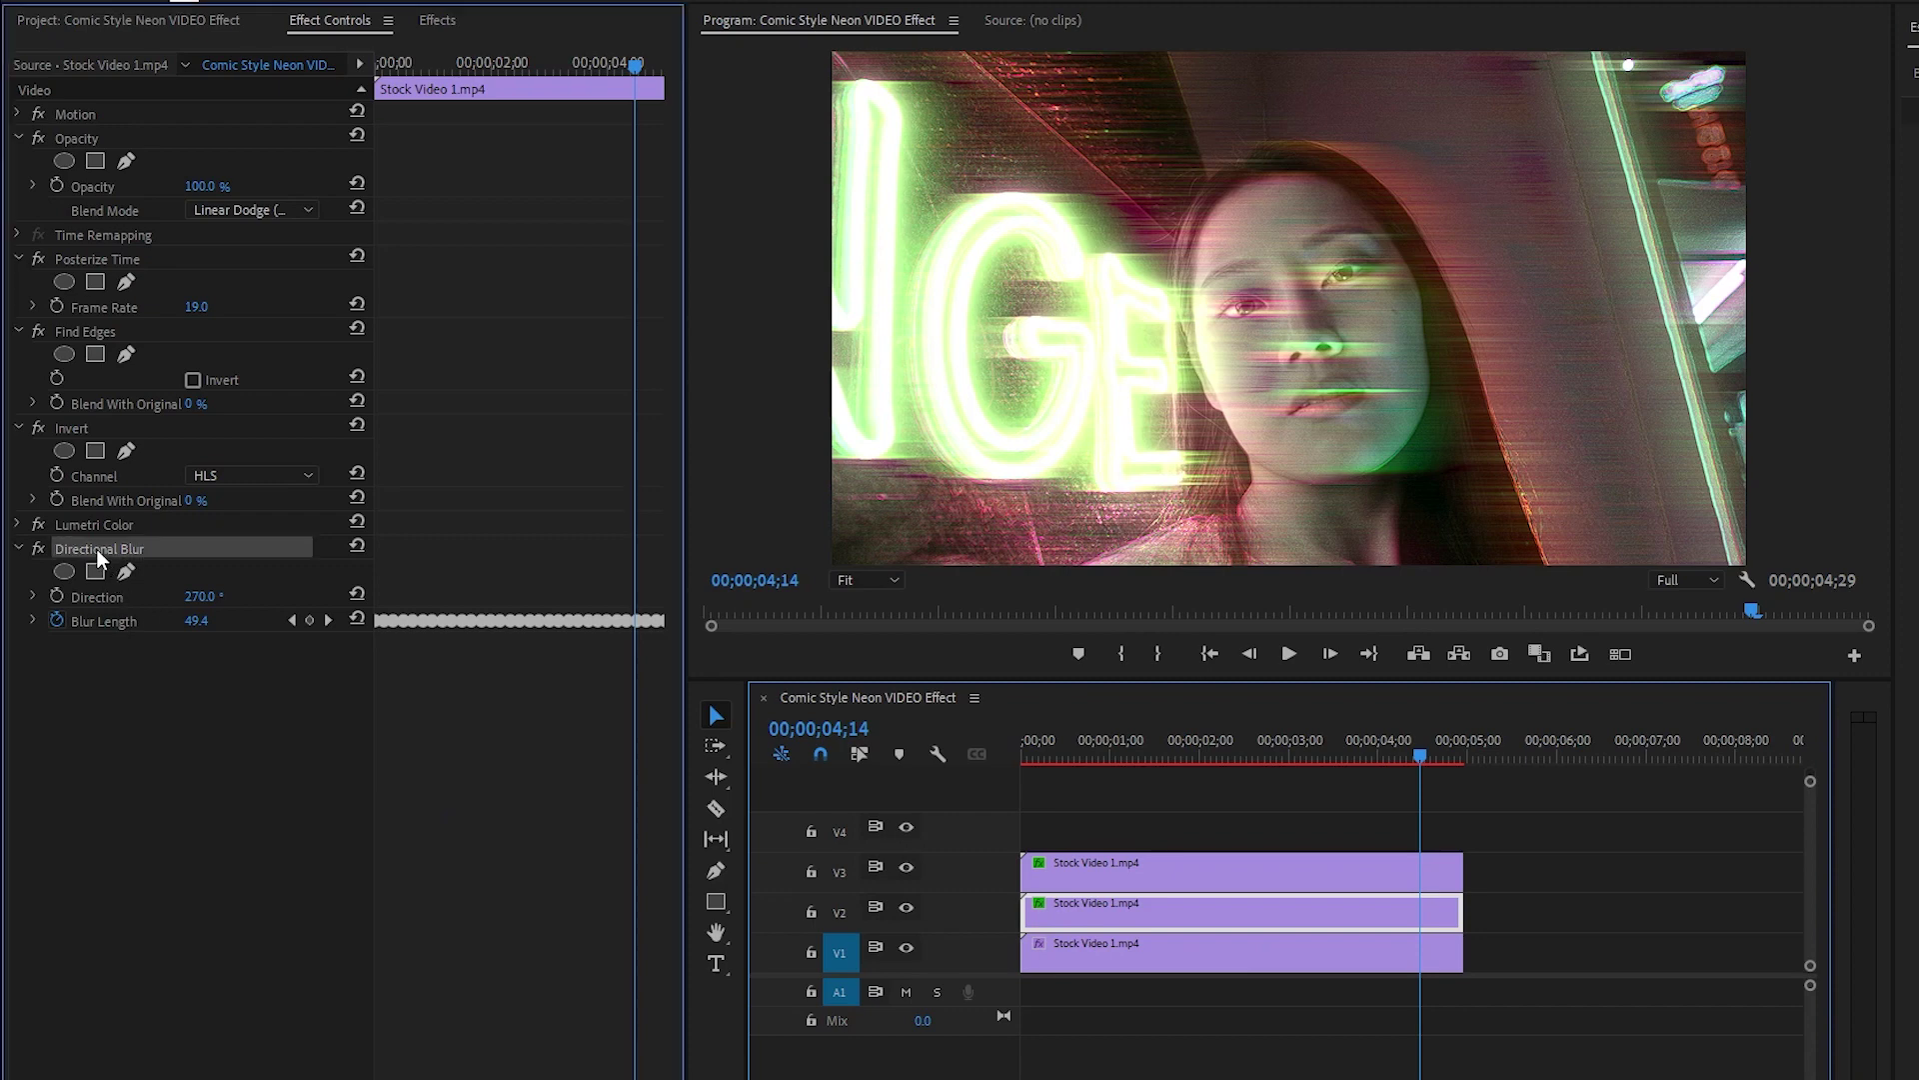
{"action": "right_click", "coordinate": [176, 549]}
{"action": "left_click", "coordinate": [233, 683]}
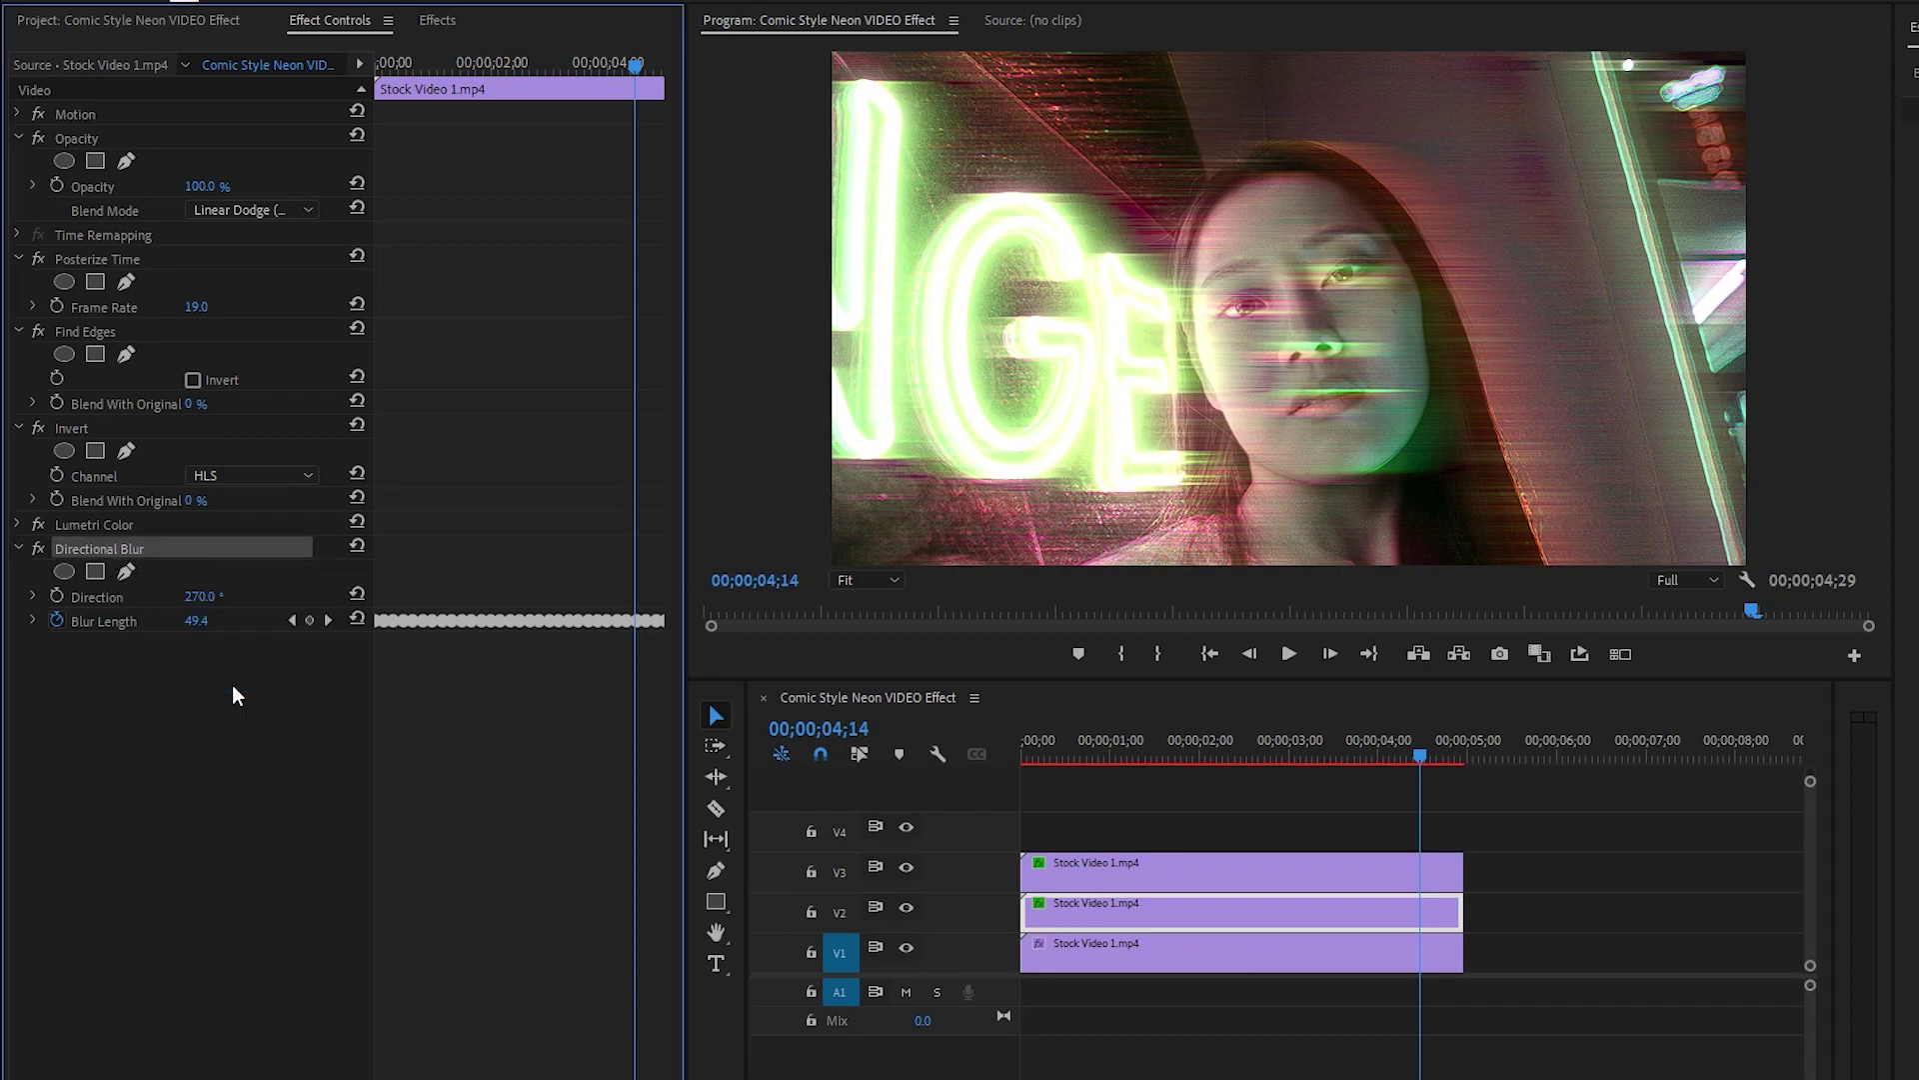
Paste the Directional Blur onto the V3 clip and preview the combined look
{"action": "left_click", "coordinate": [1214, 872]}
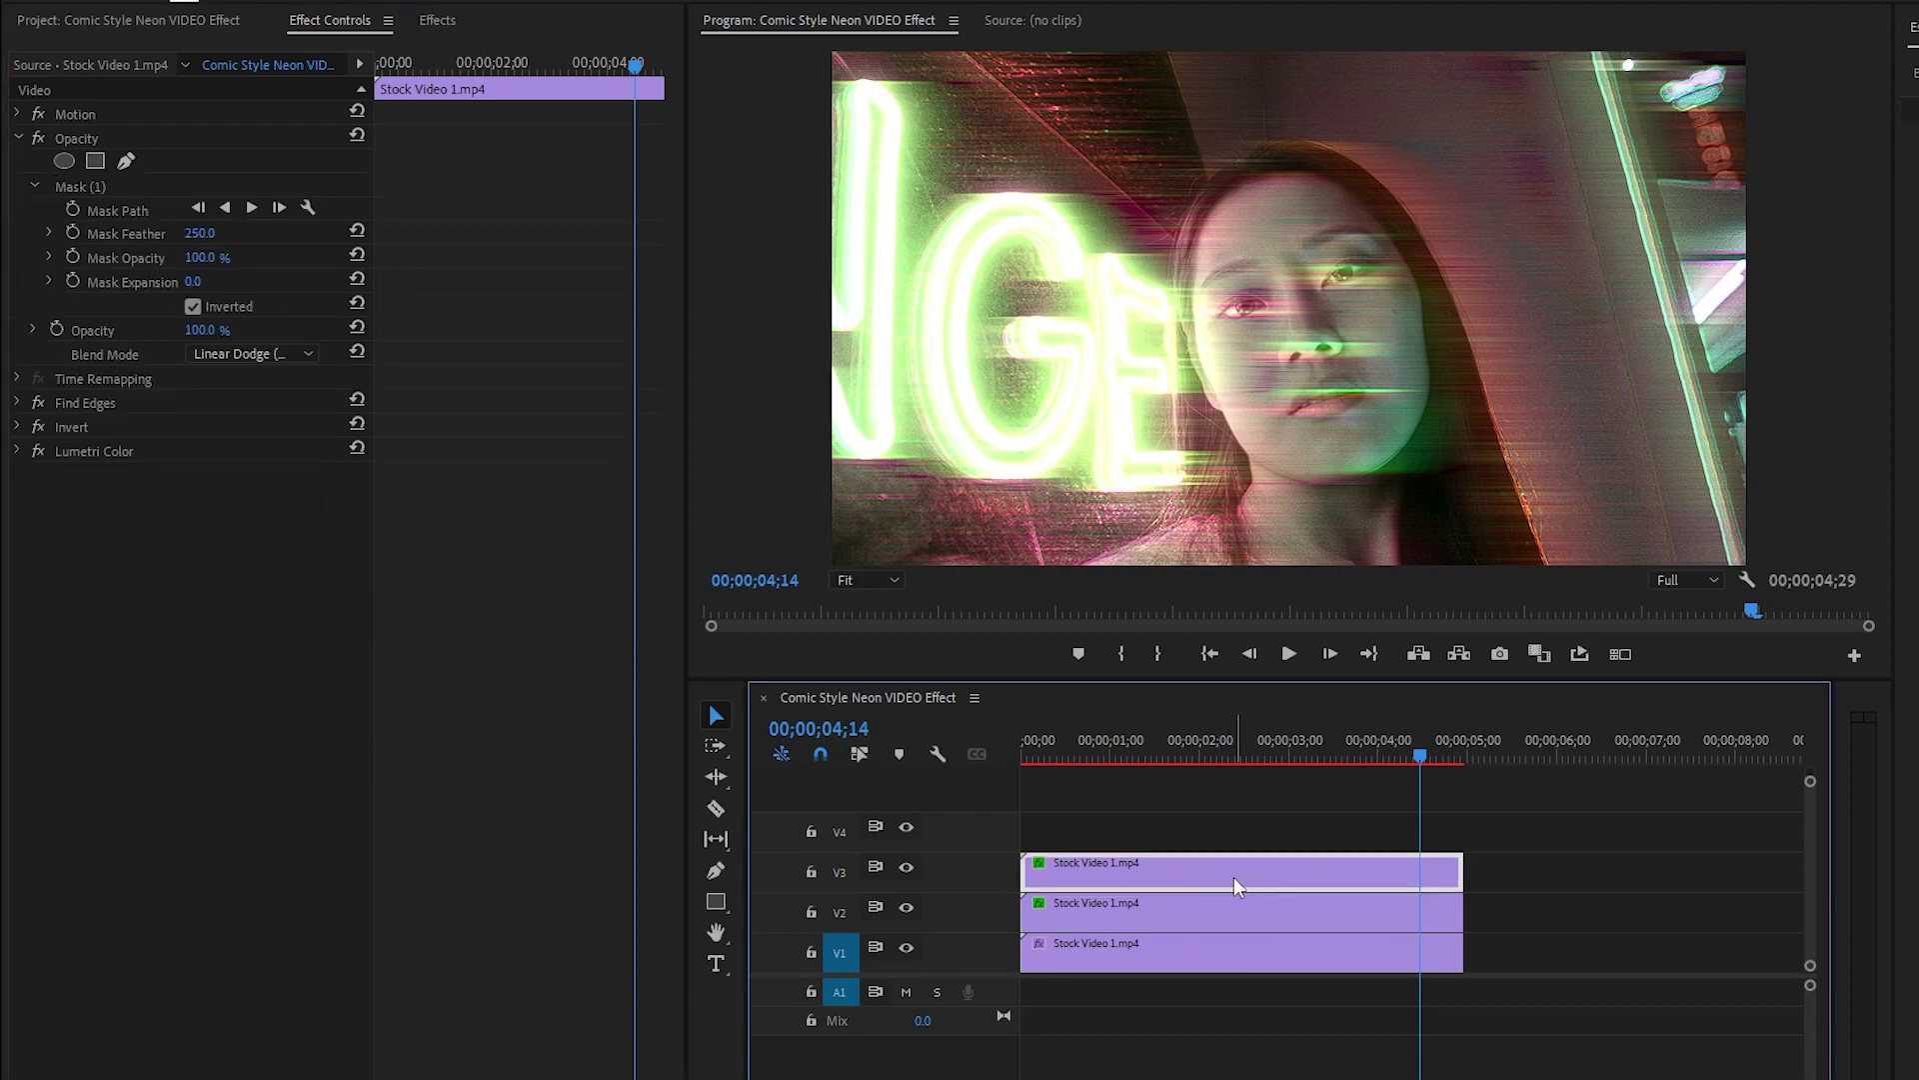
{"action": "left_click", "coordinate": [274, 708]}
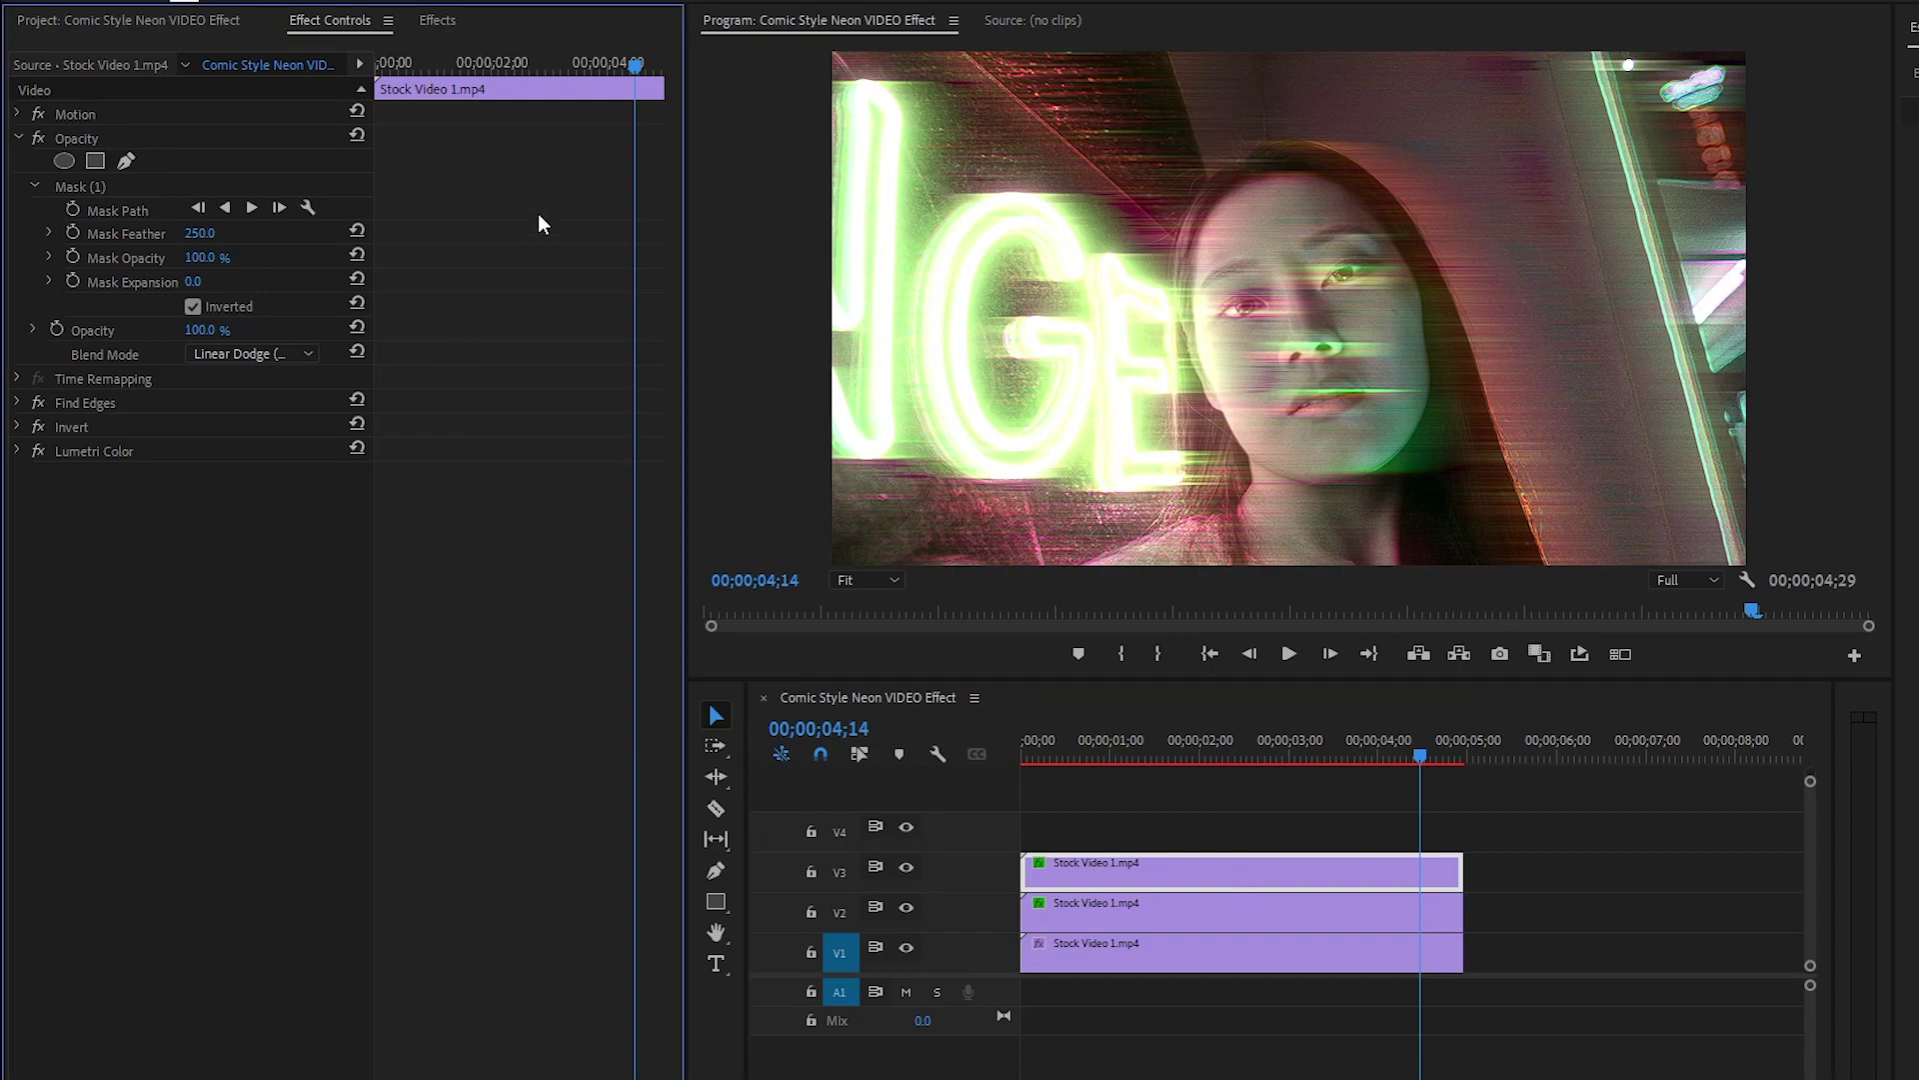
{"action": "left_click_drag", "start_coordinate": [639, 68], "coordinate": [368, 63]}
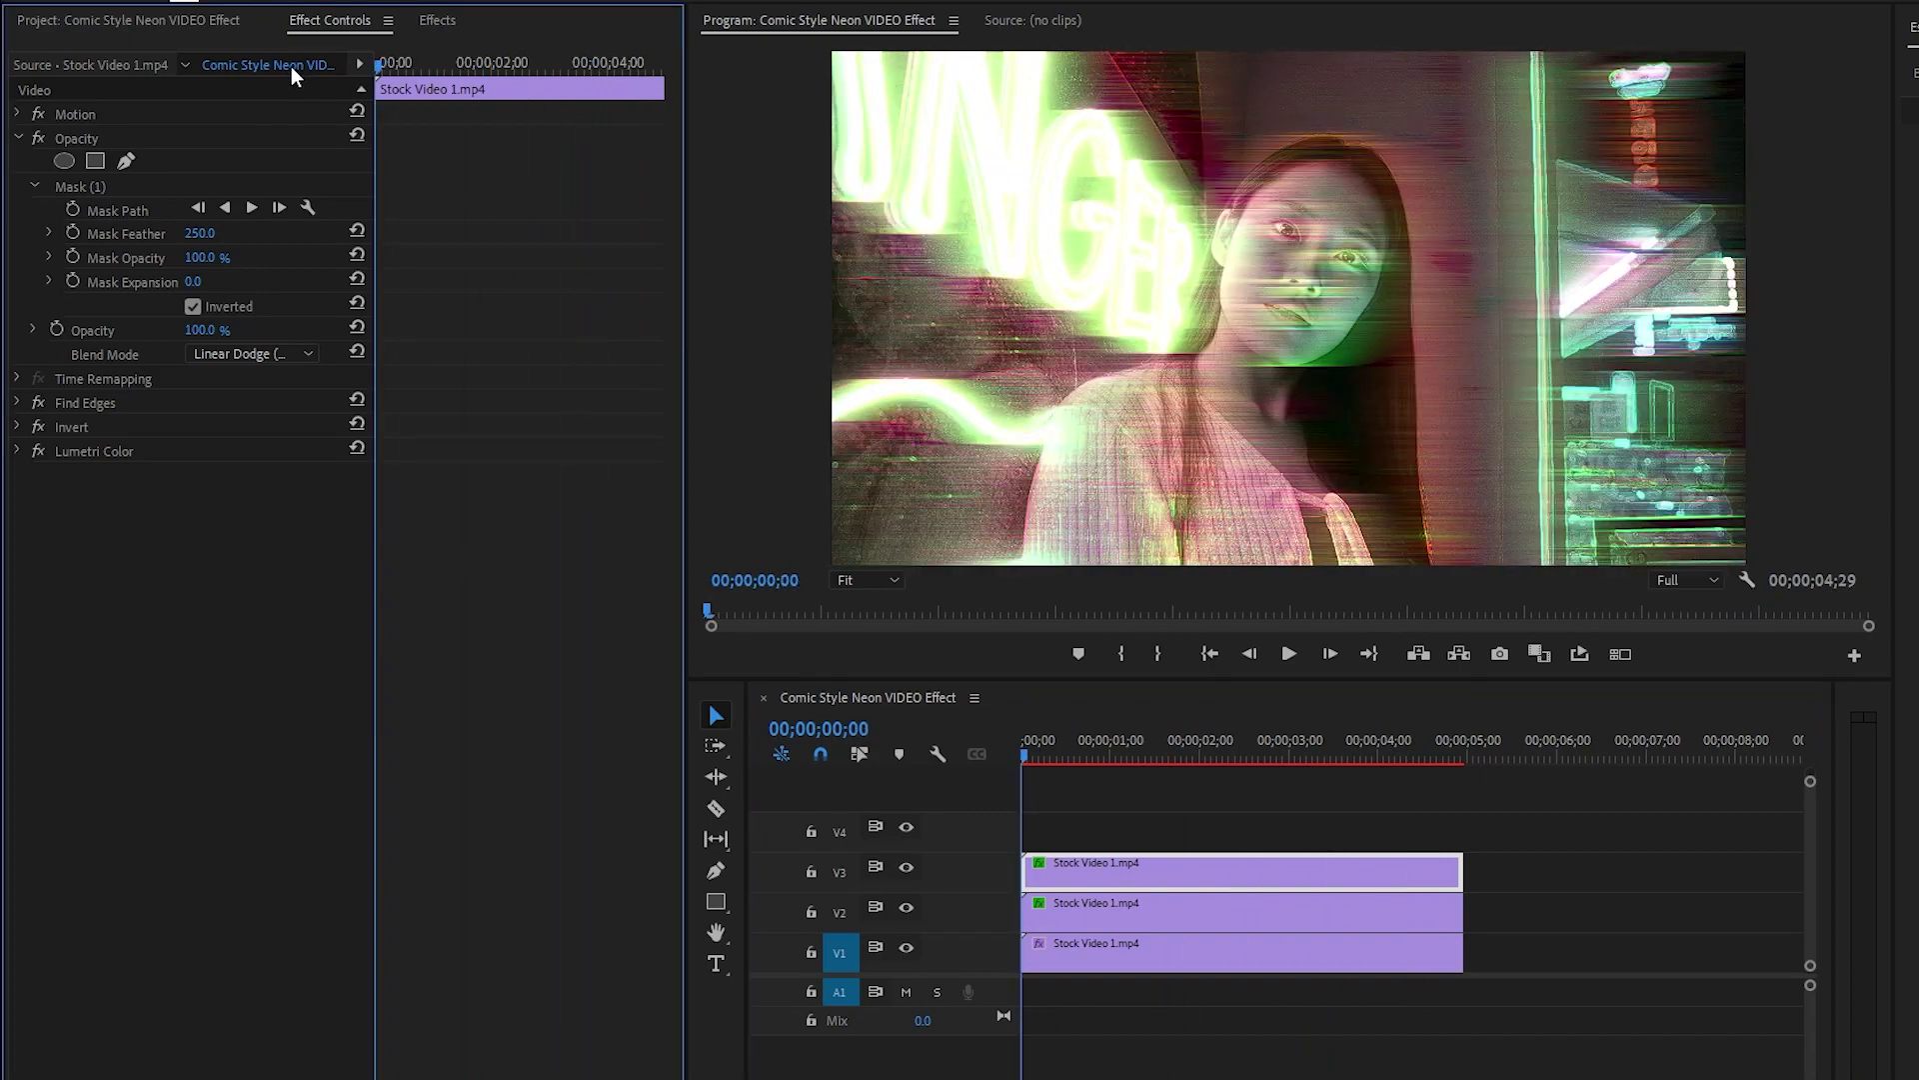
{"action": "right_click", "coordinate": [74, 482]}
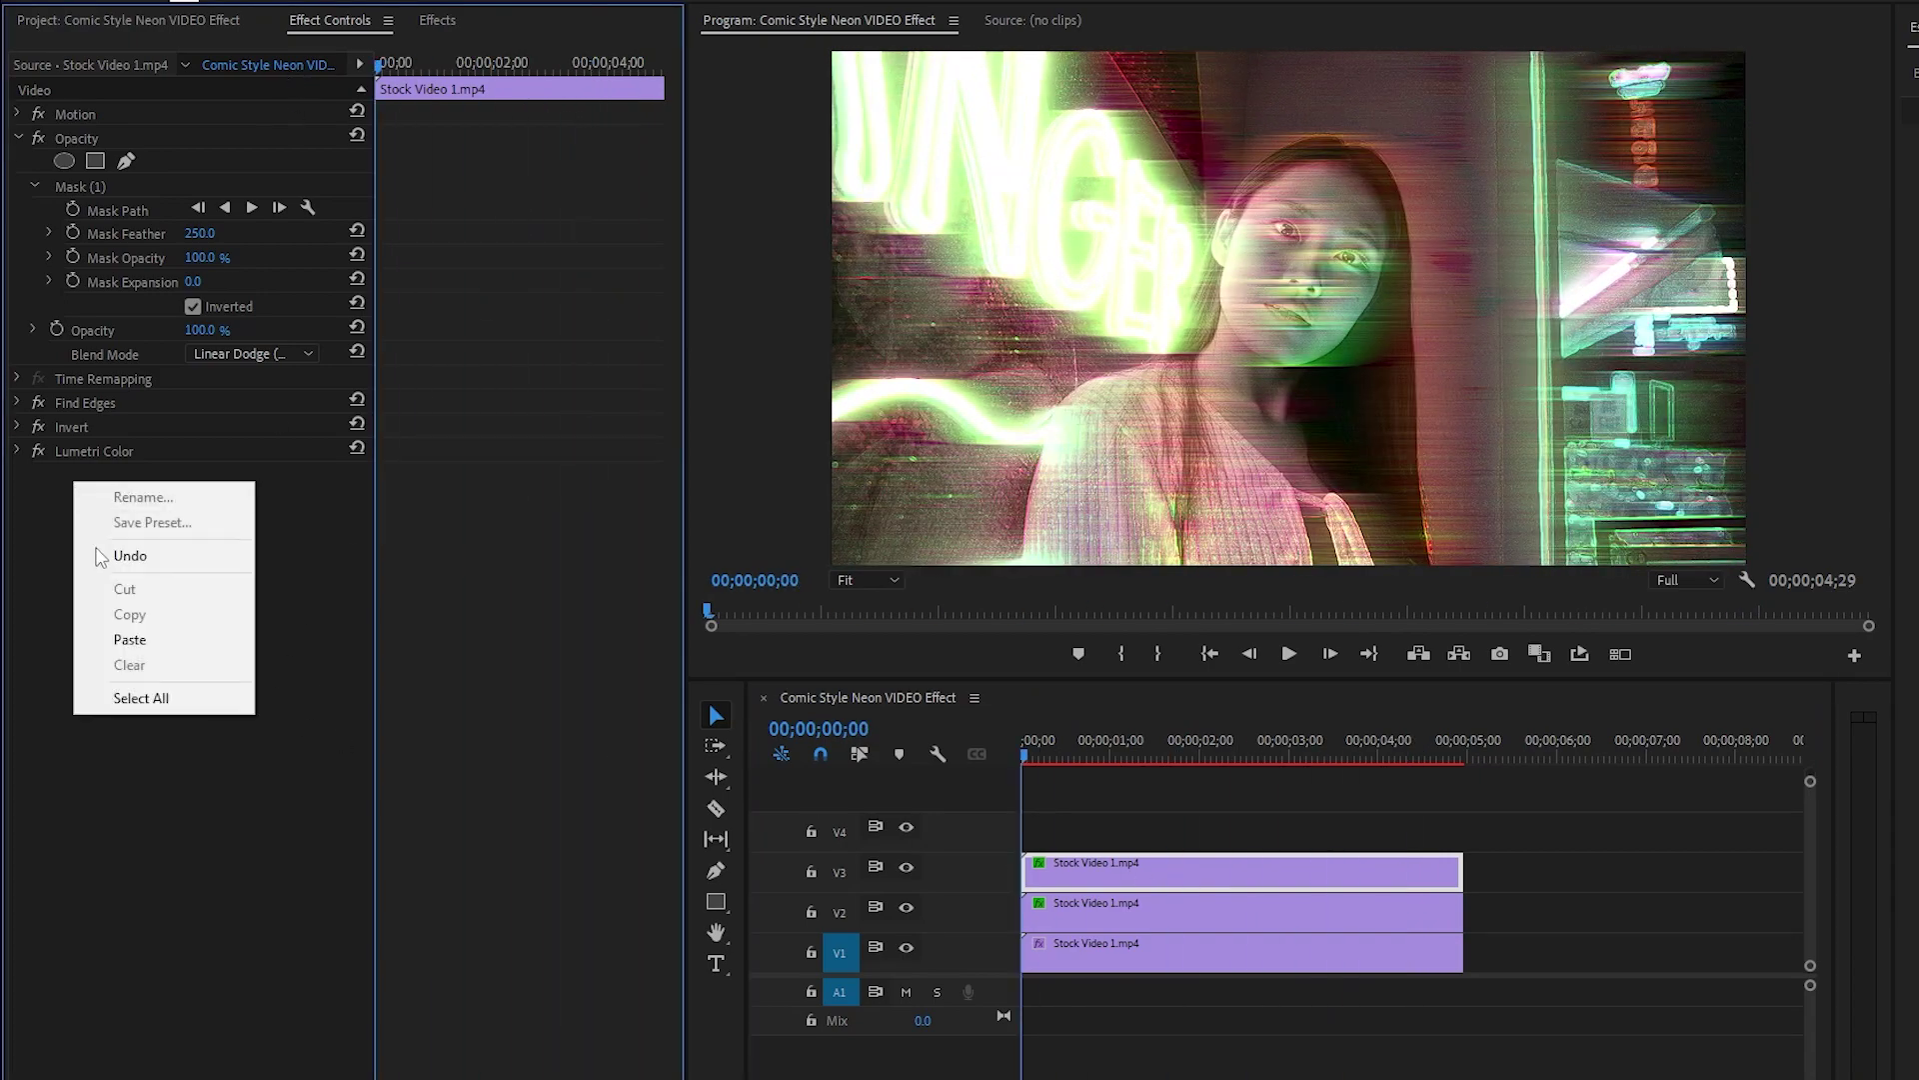
{"action": "left_click", "coordinate": [124, 642]}
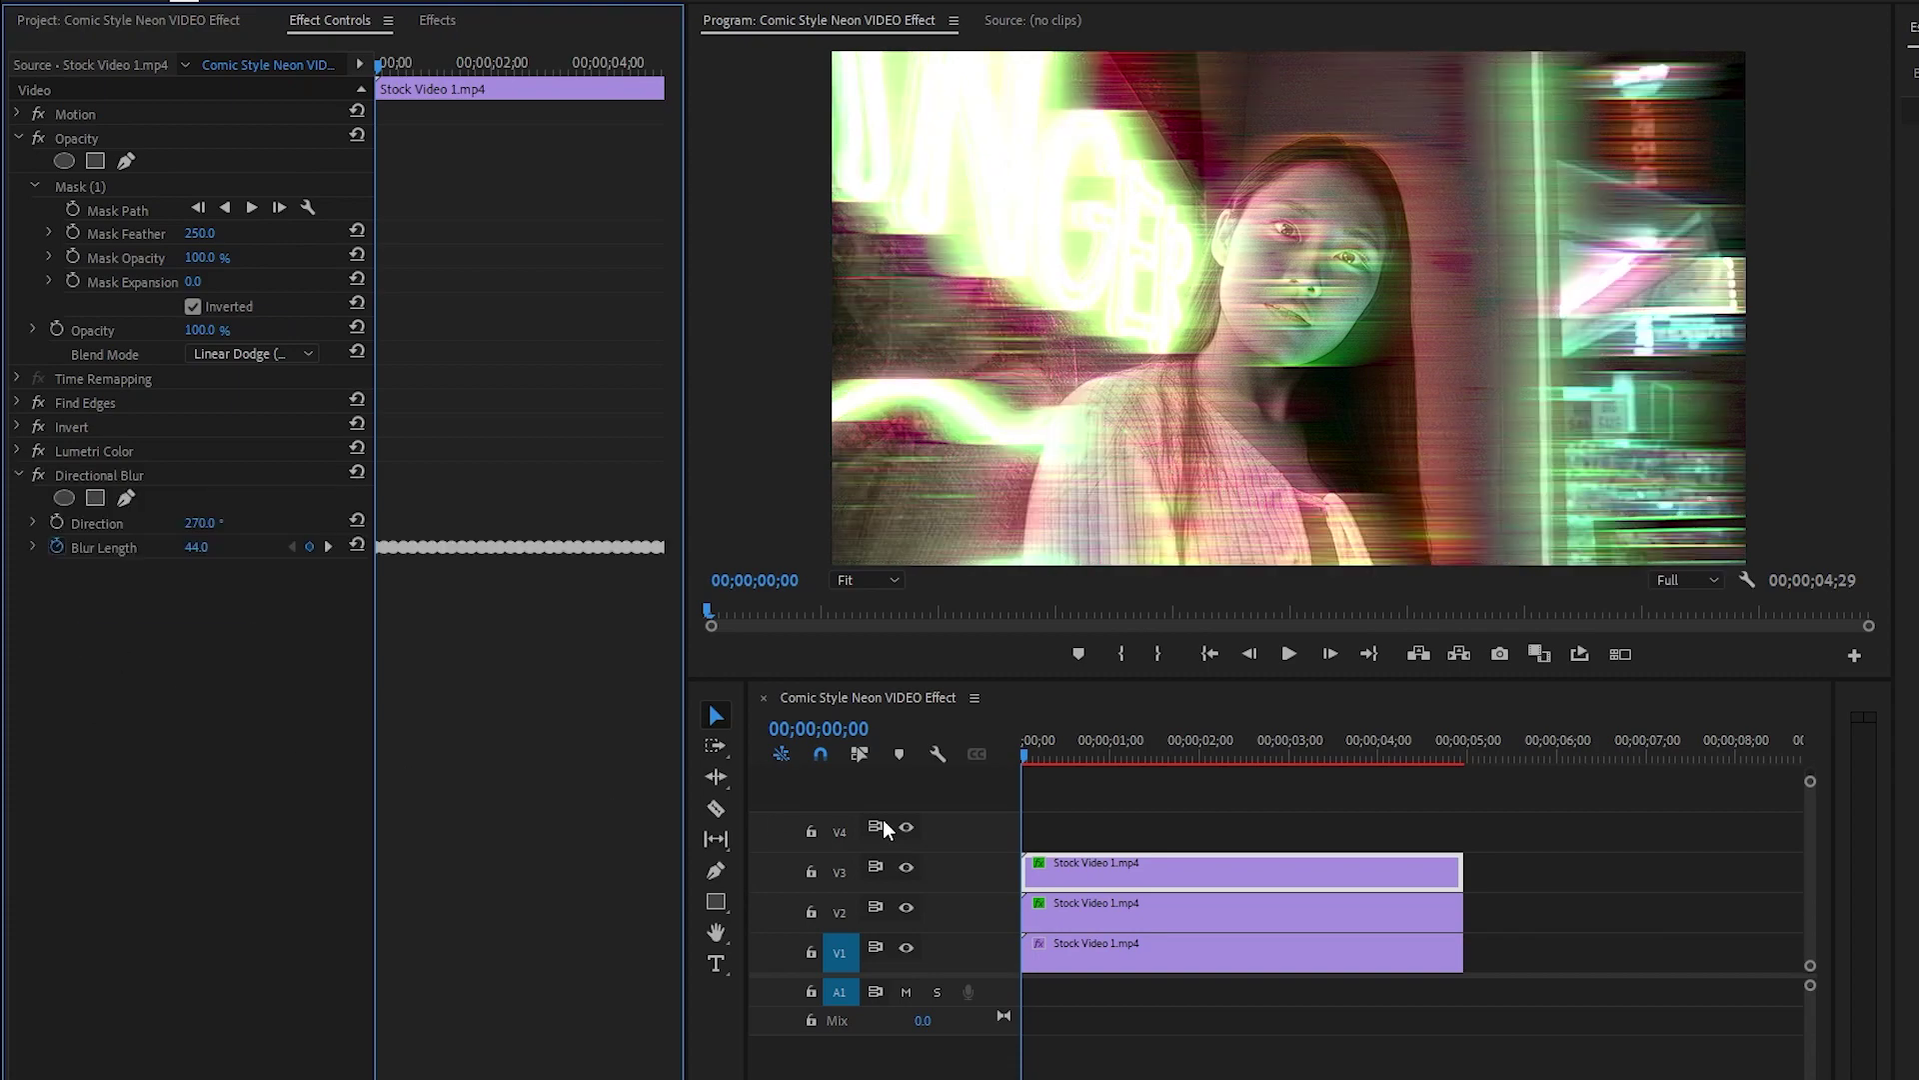
{"action": "left_click_drag", "start_coordinate": [1034, 756], "coordinate": [1403, 795]}
{"action": "left_click", "coordinate": [1510, 812]}
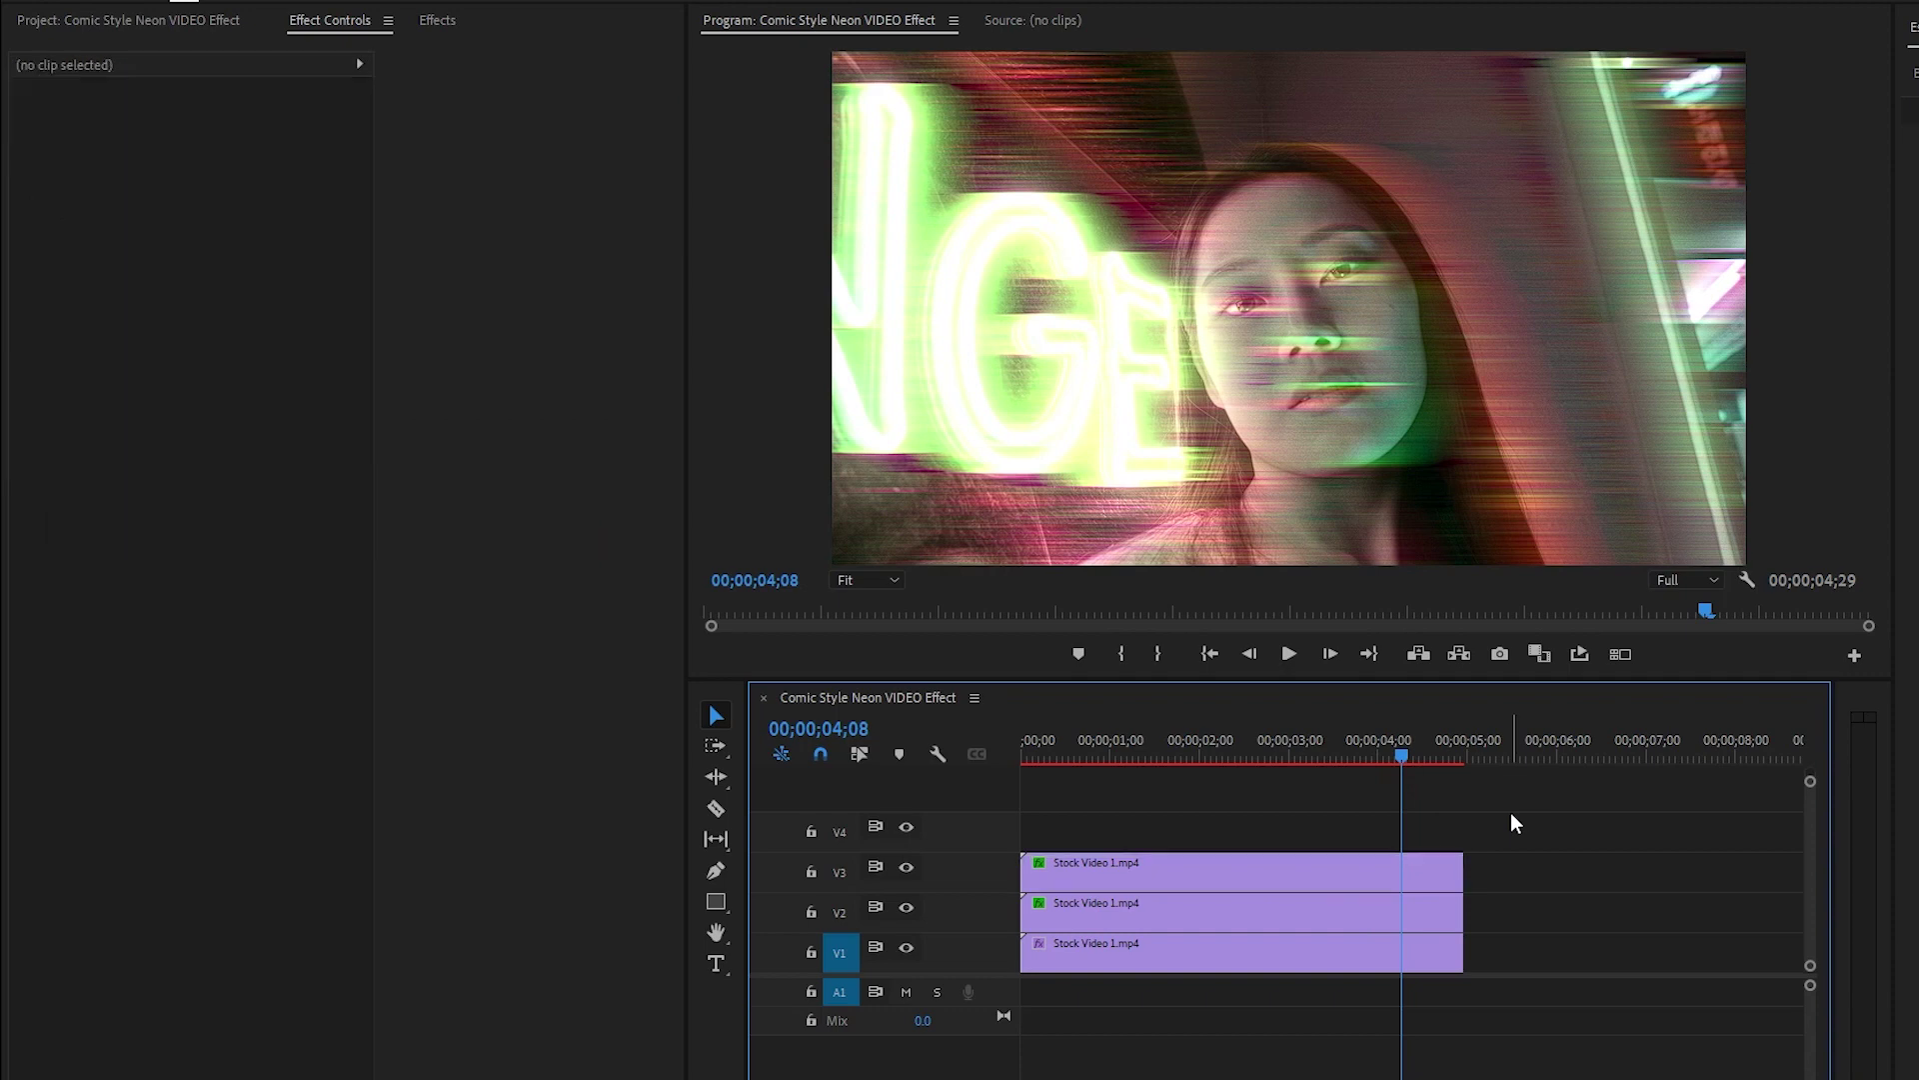
Create a 1920×1080 Adjustment Layer and place it on V4 above the three clips
{"action": "left_click", "coordinate": [177, 22]}
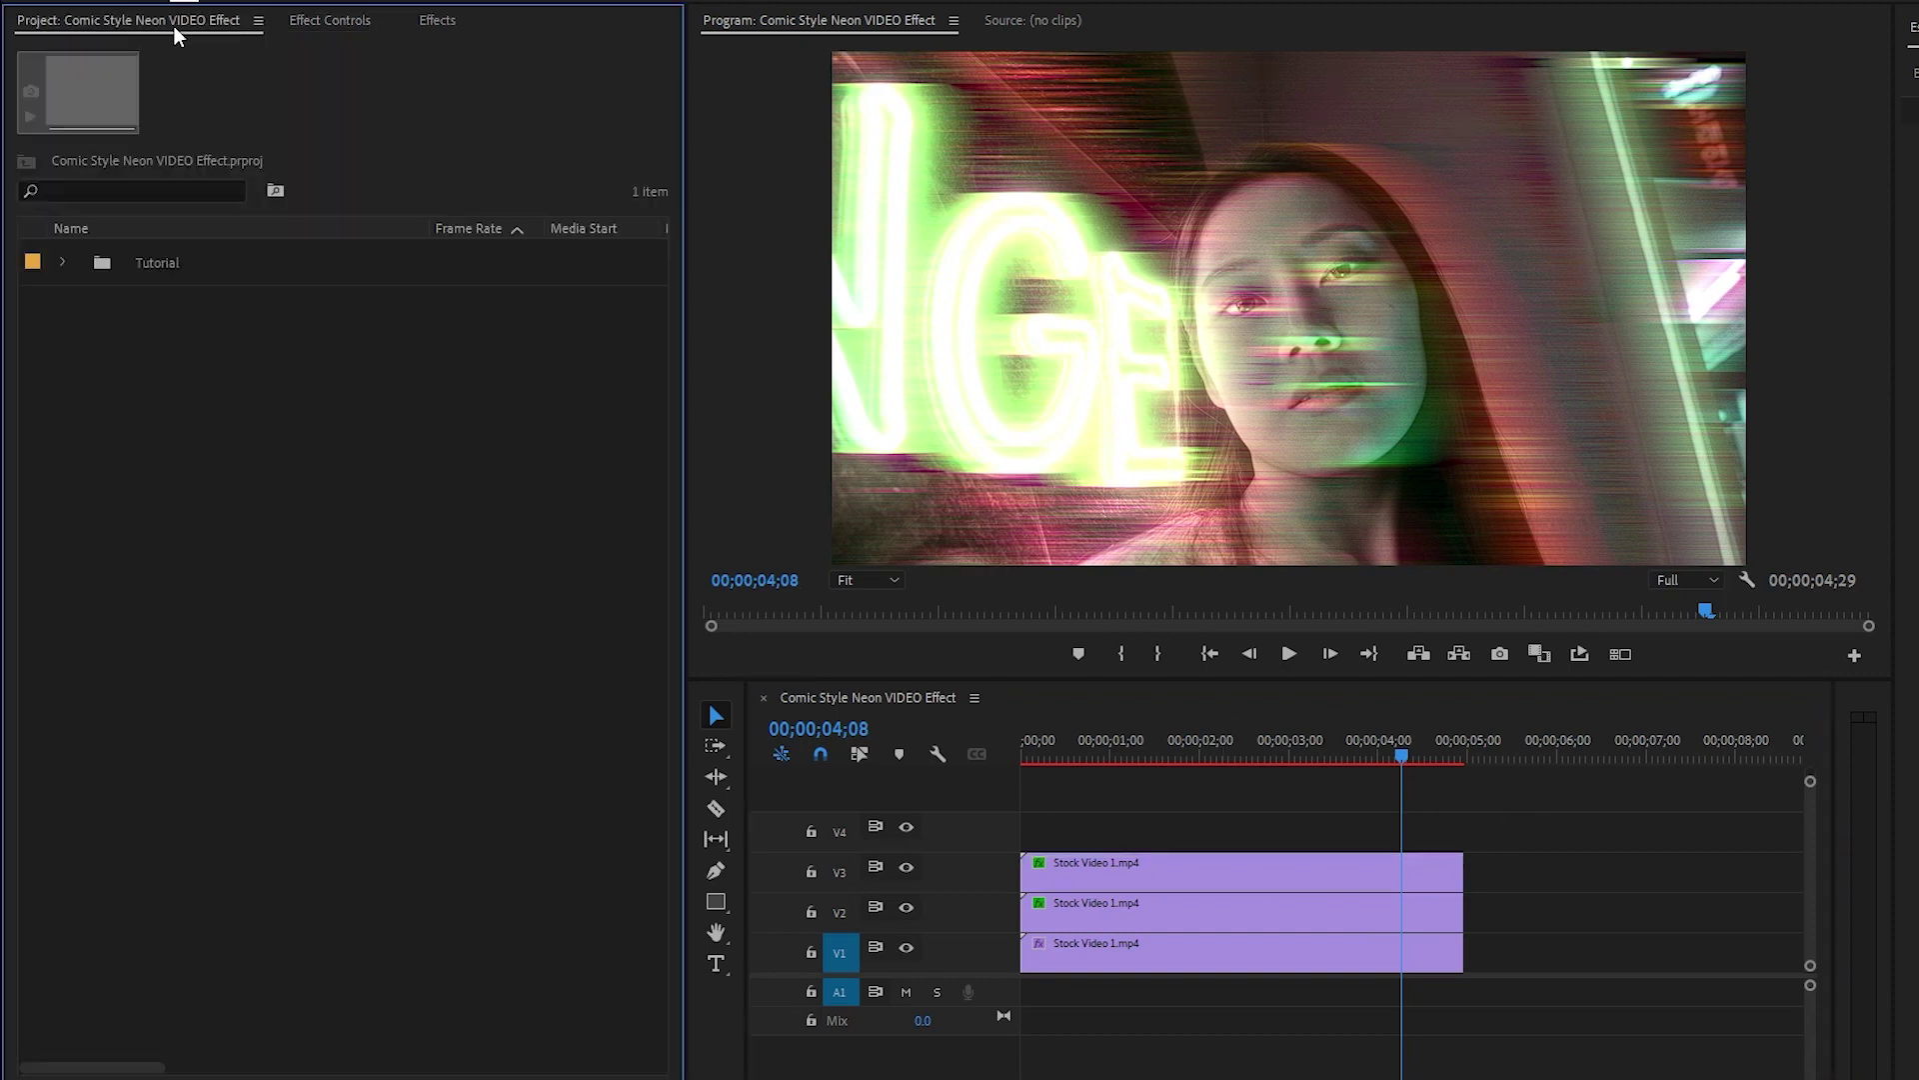
{"action": "right_click", "coordinate": [162, 347]}
{"action": "mouse_move", "coordinate": [367, 446]}
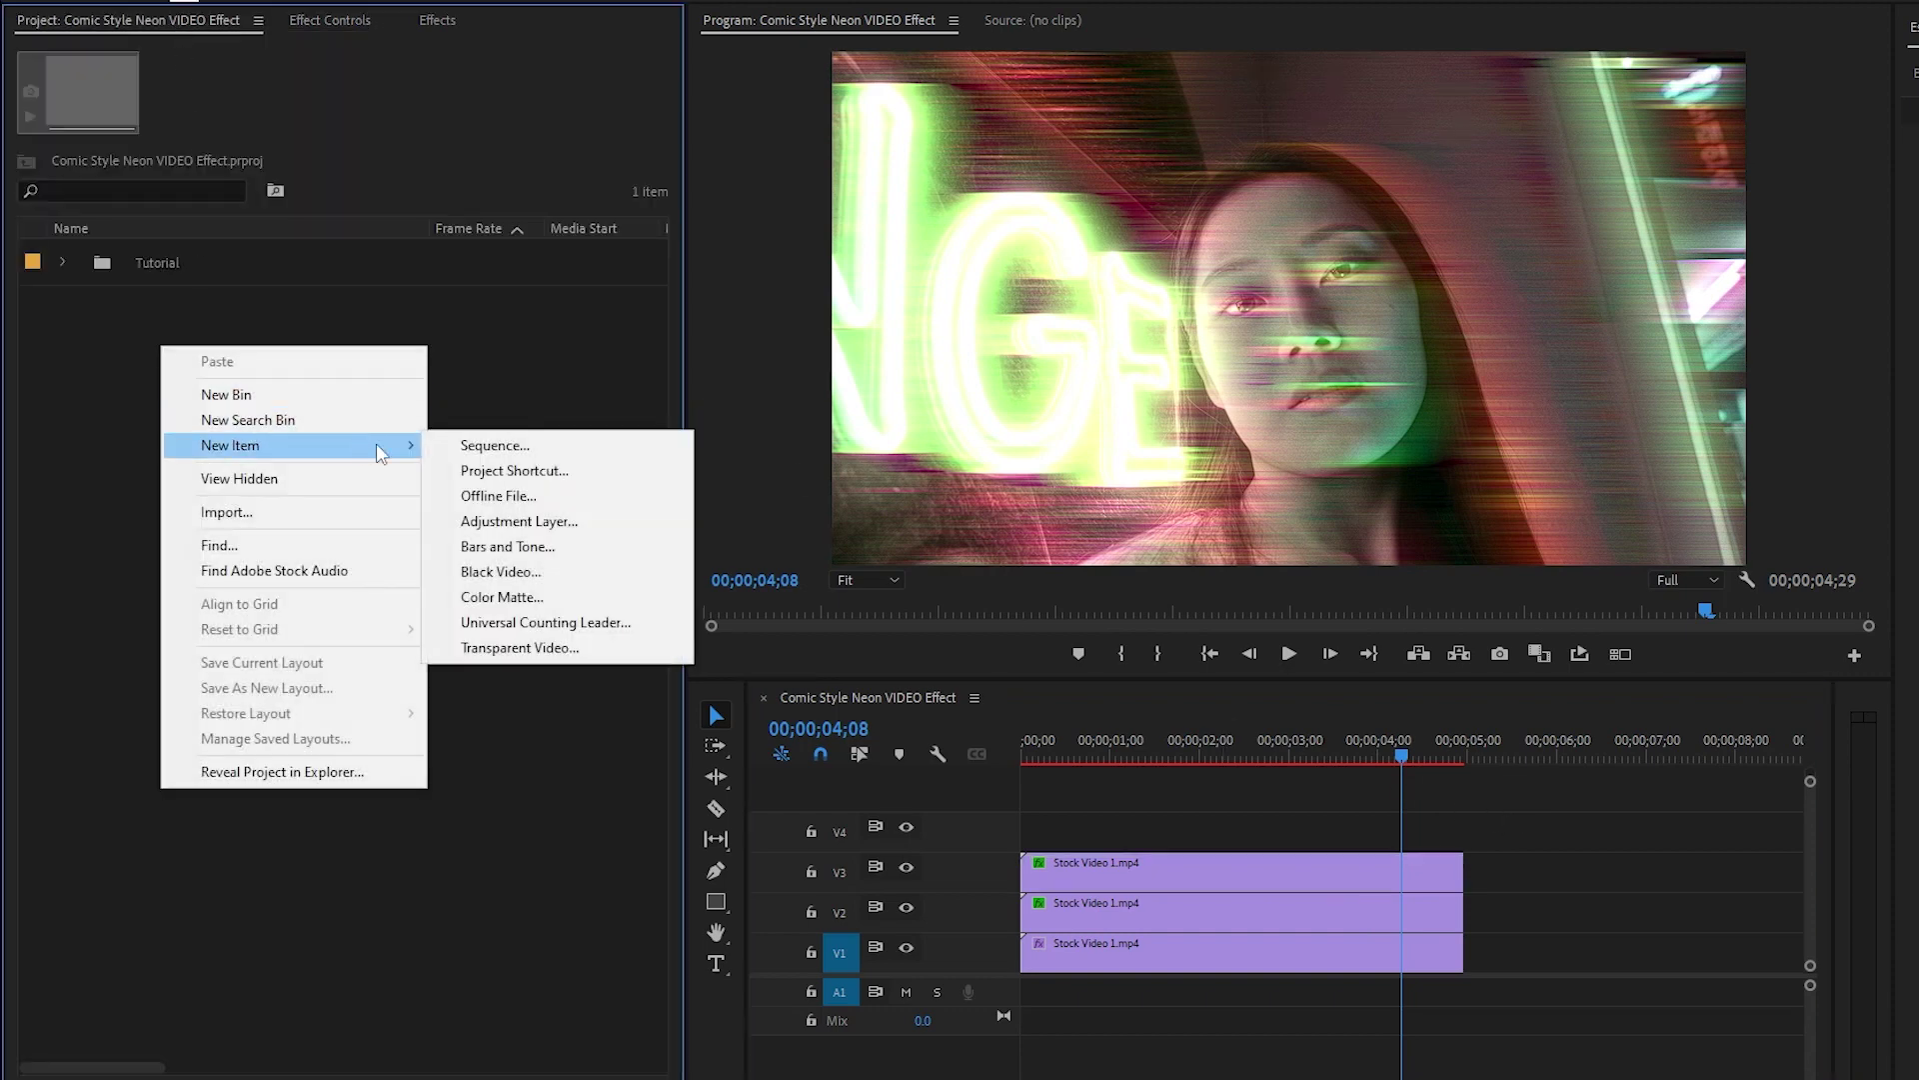
{"action": "left_click", "coordinate": [513, 523]}
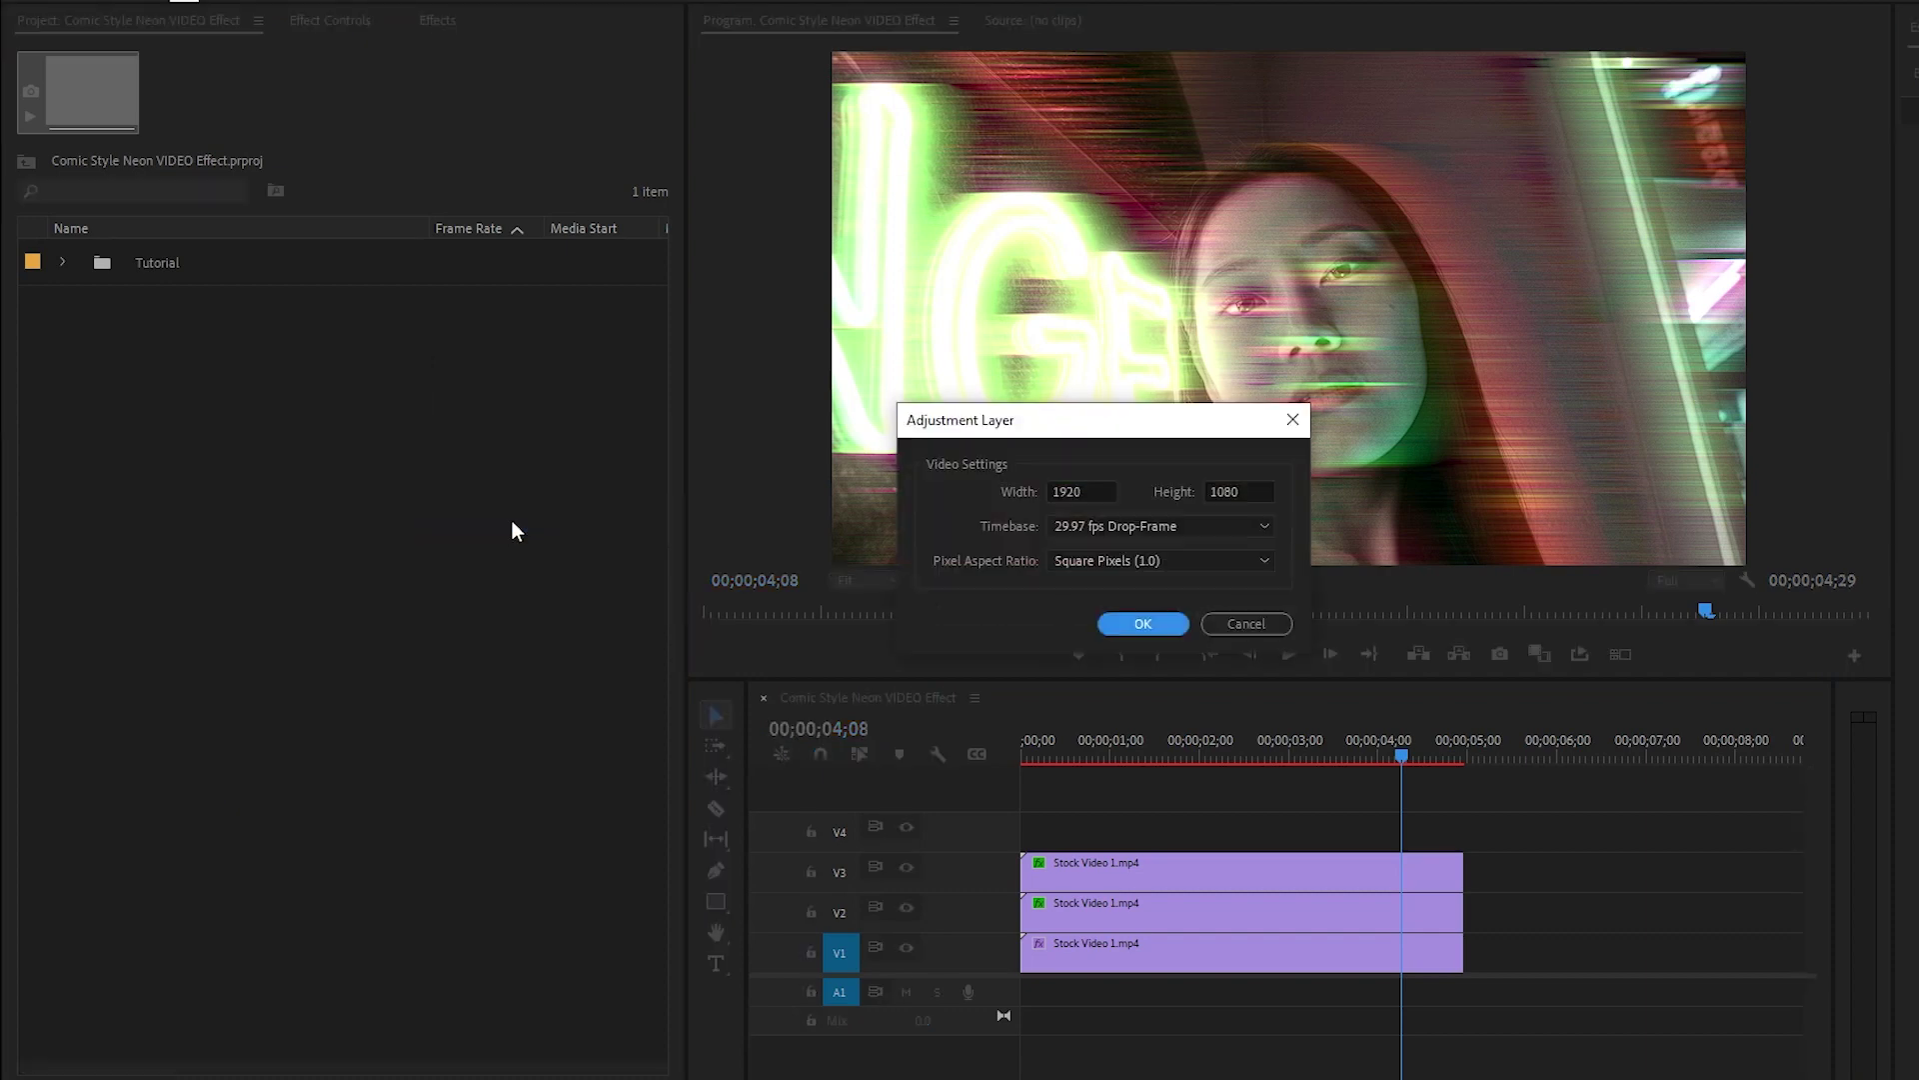
{"action": "left_click", "coordinate": [1117, 623]}
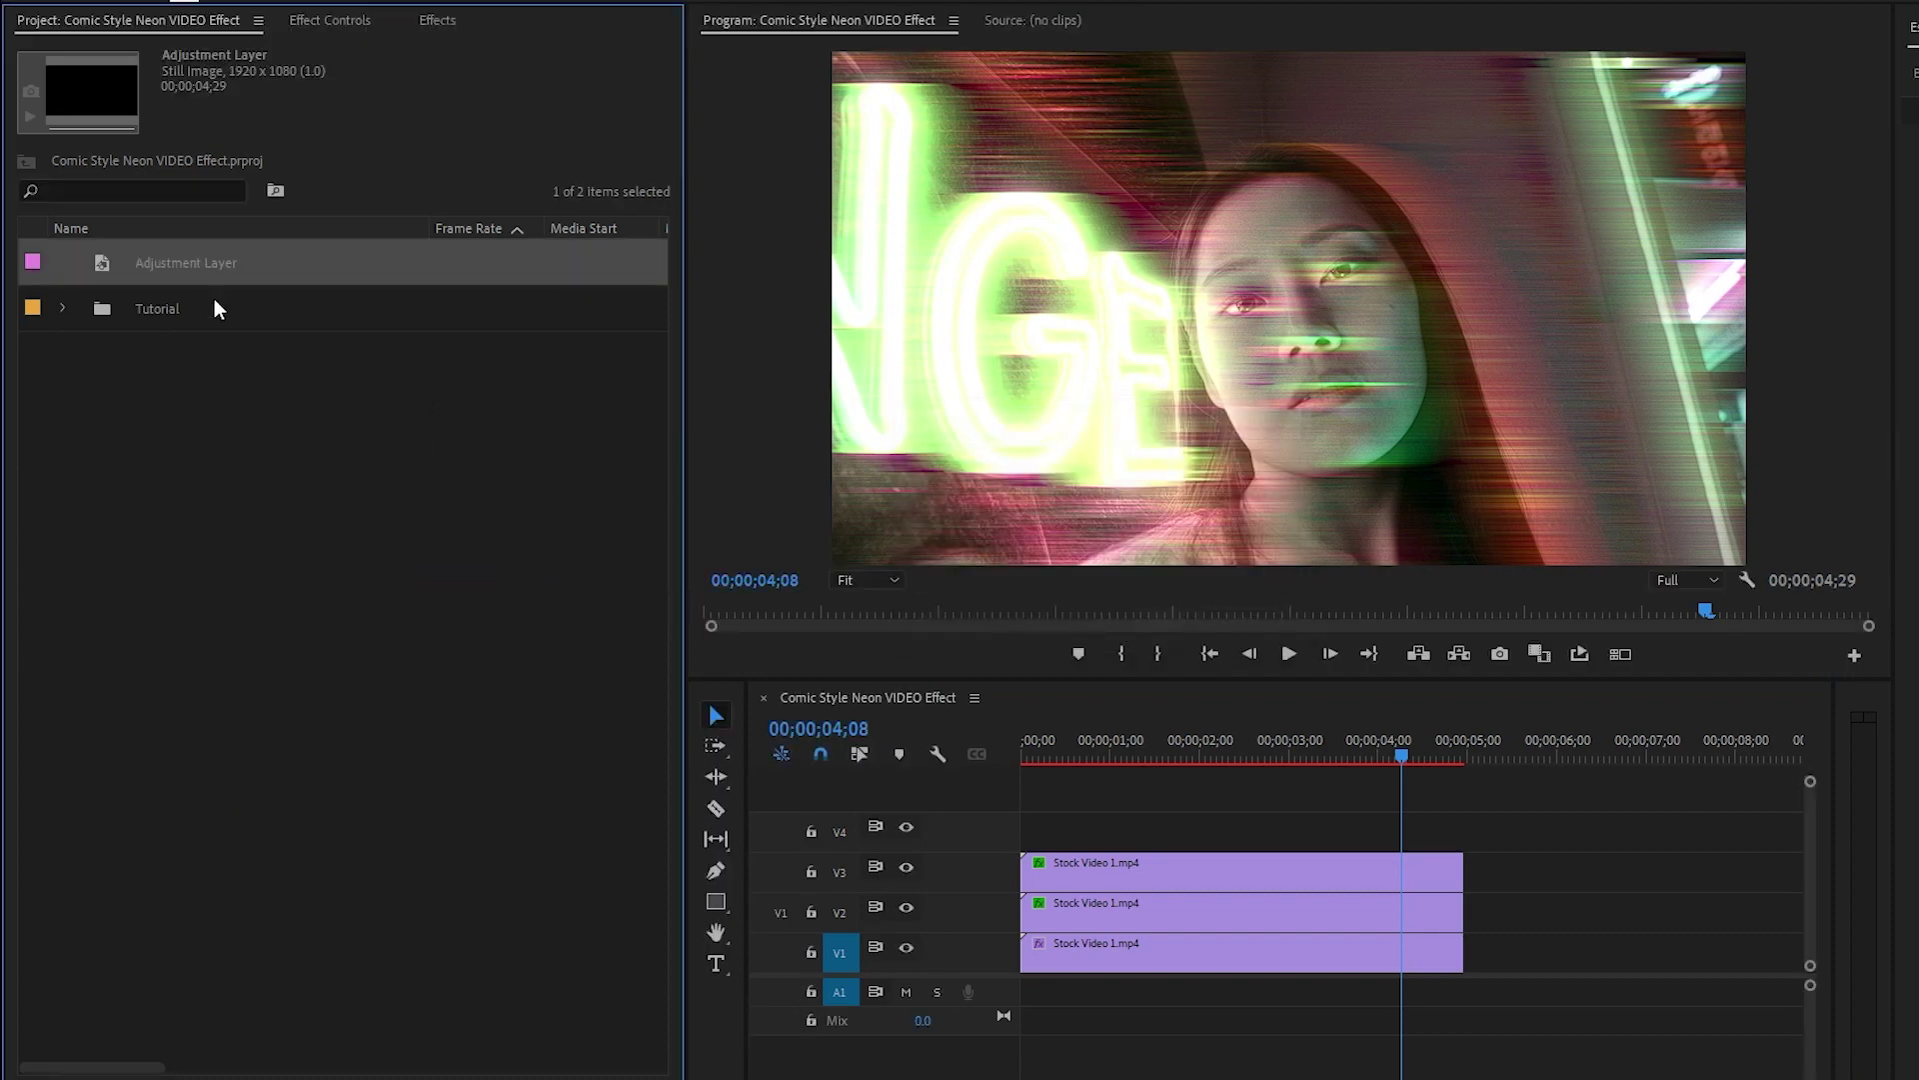
{"action": "left_click_drag", "start_coordinate": [156, 258], "coordinate": [1005, 835]}
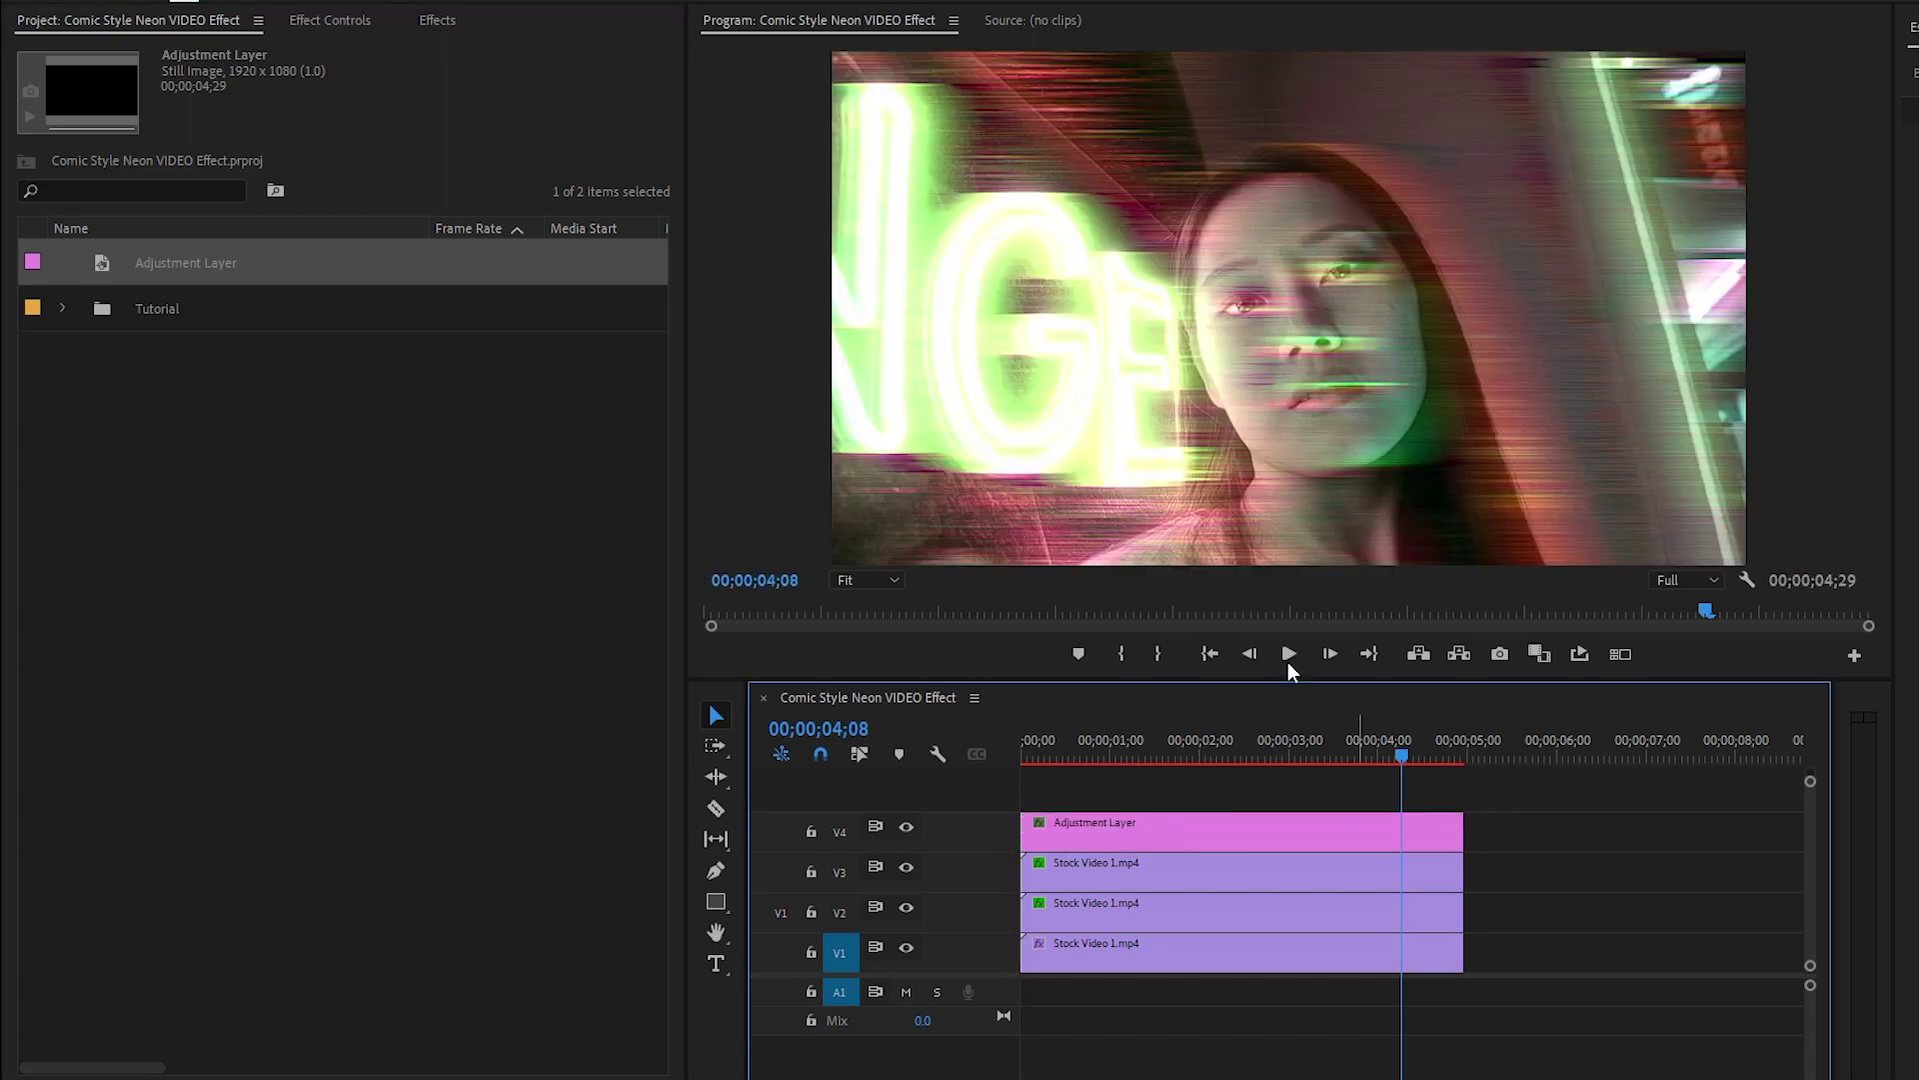
{"action": "left_click", "coordinate": [432, 22]}
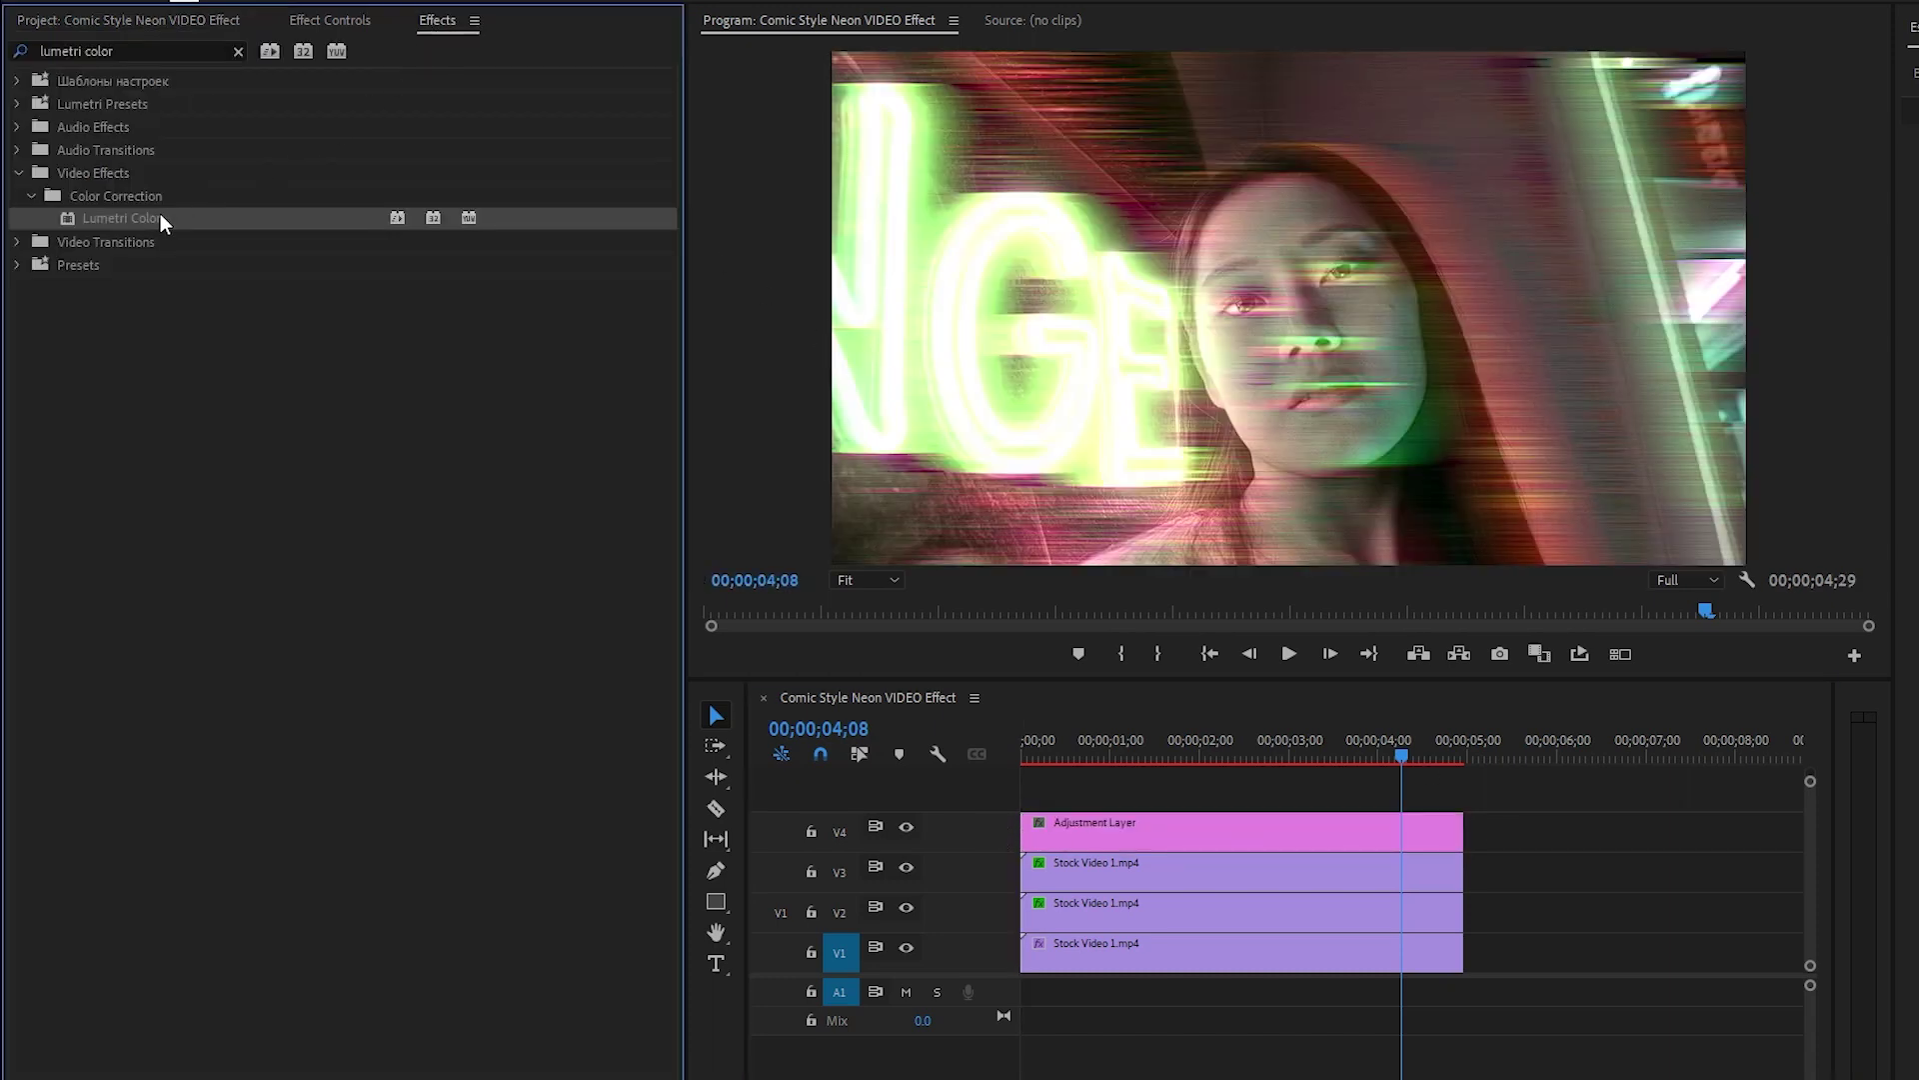
Apply Lumetri Color to the adjustment layer with Saturation 200 and Exposure -1.5
{"action": "left_click_drag", "start_coordinate": [104, 214], "coordinate": [1150, 839]}
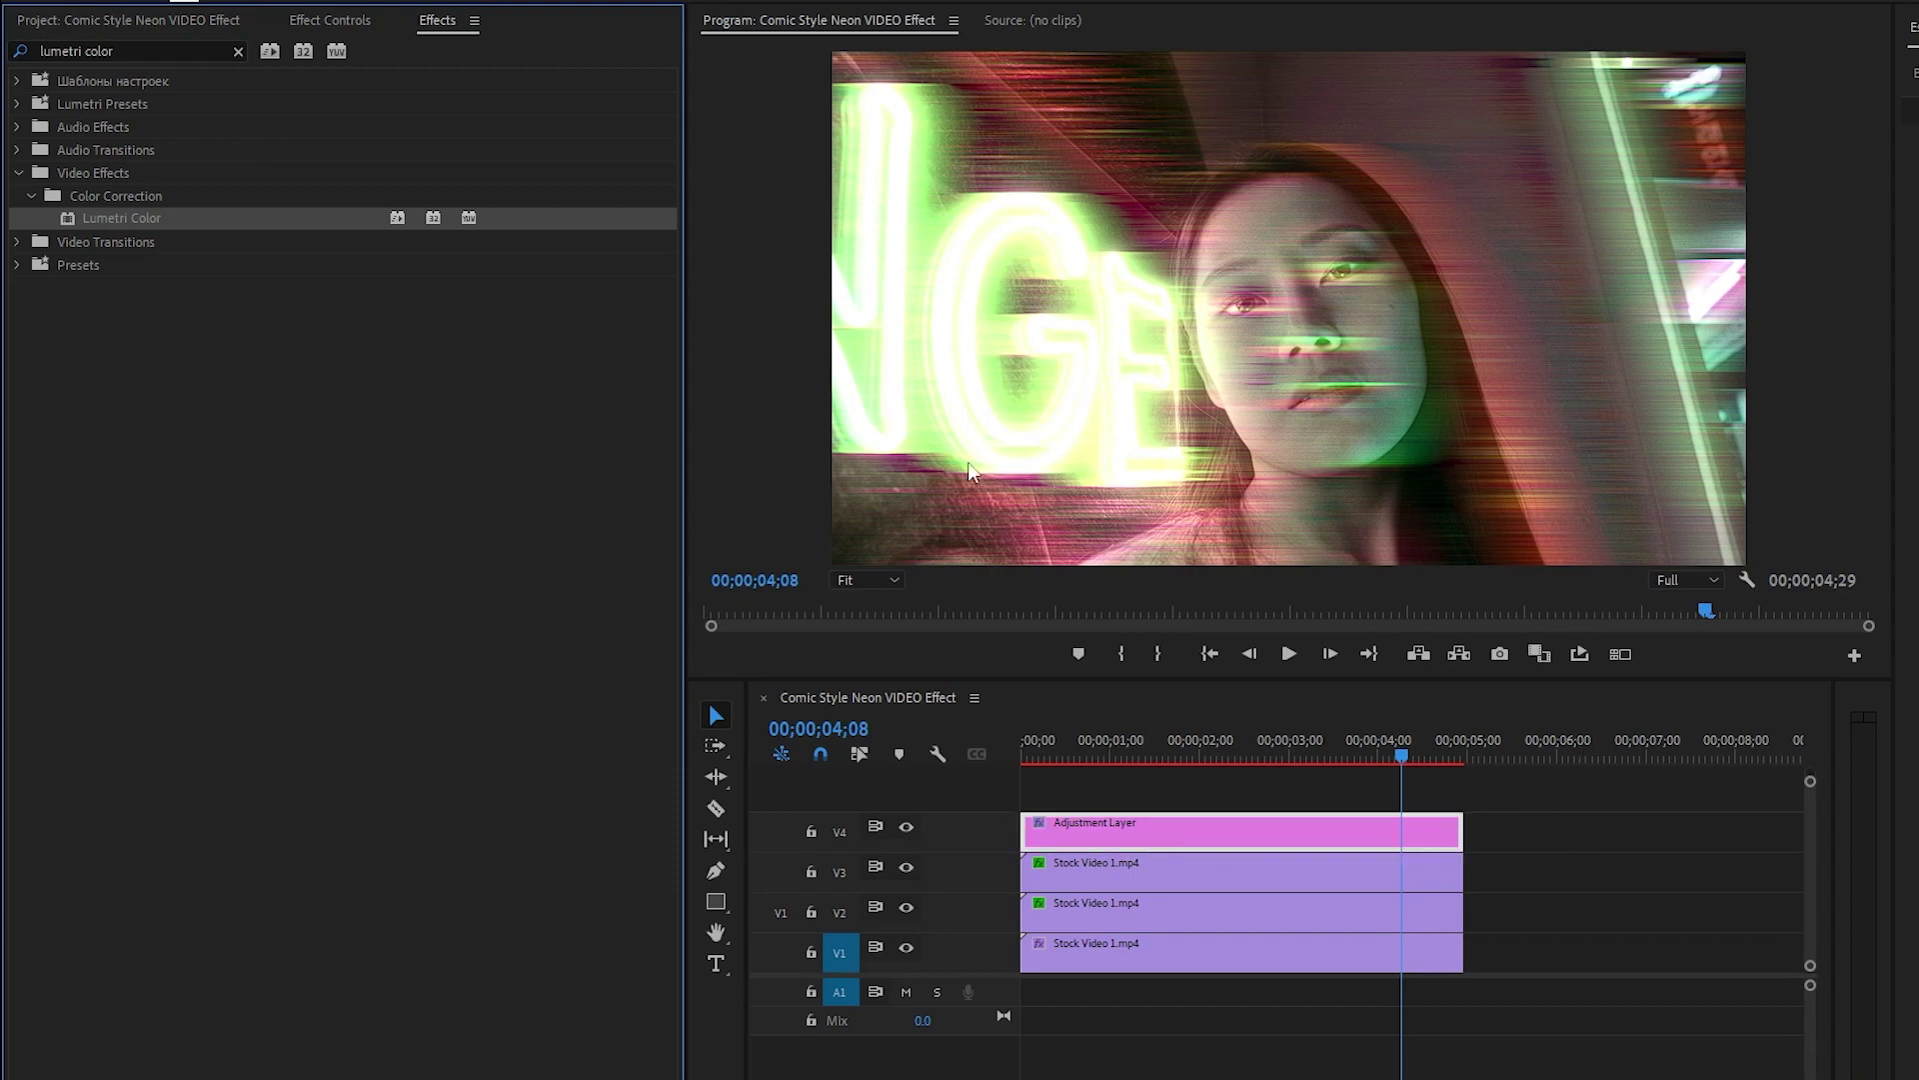
{"action": "left_click", "coordinate": [352, 30]}
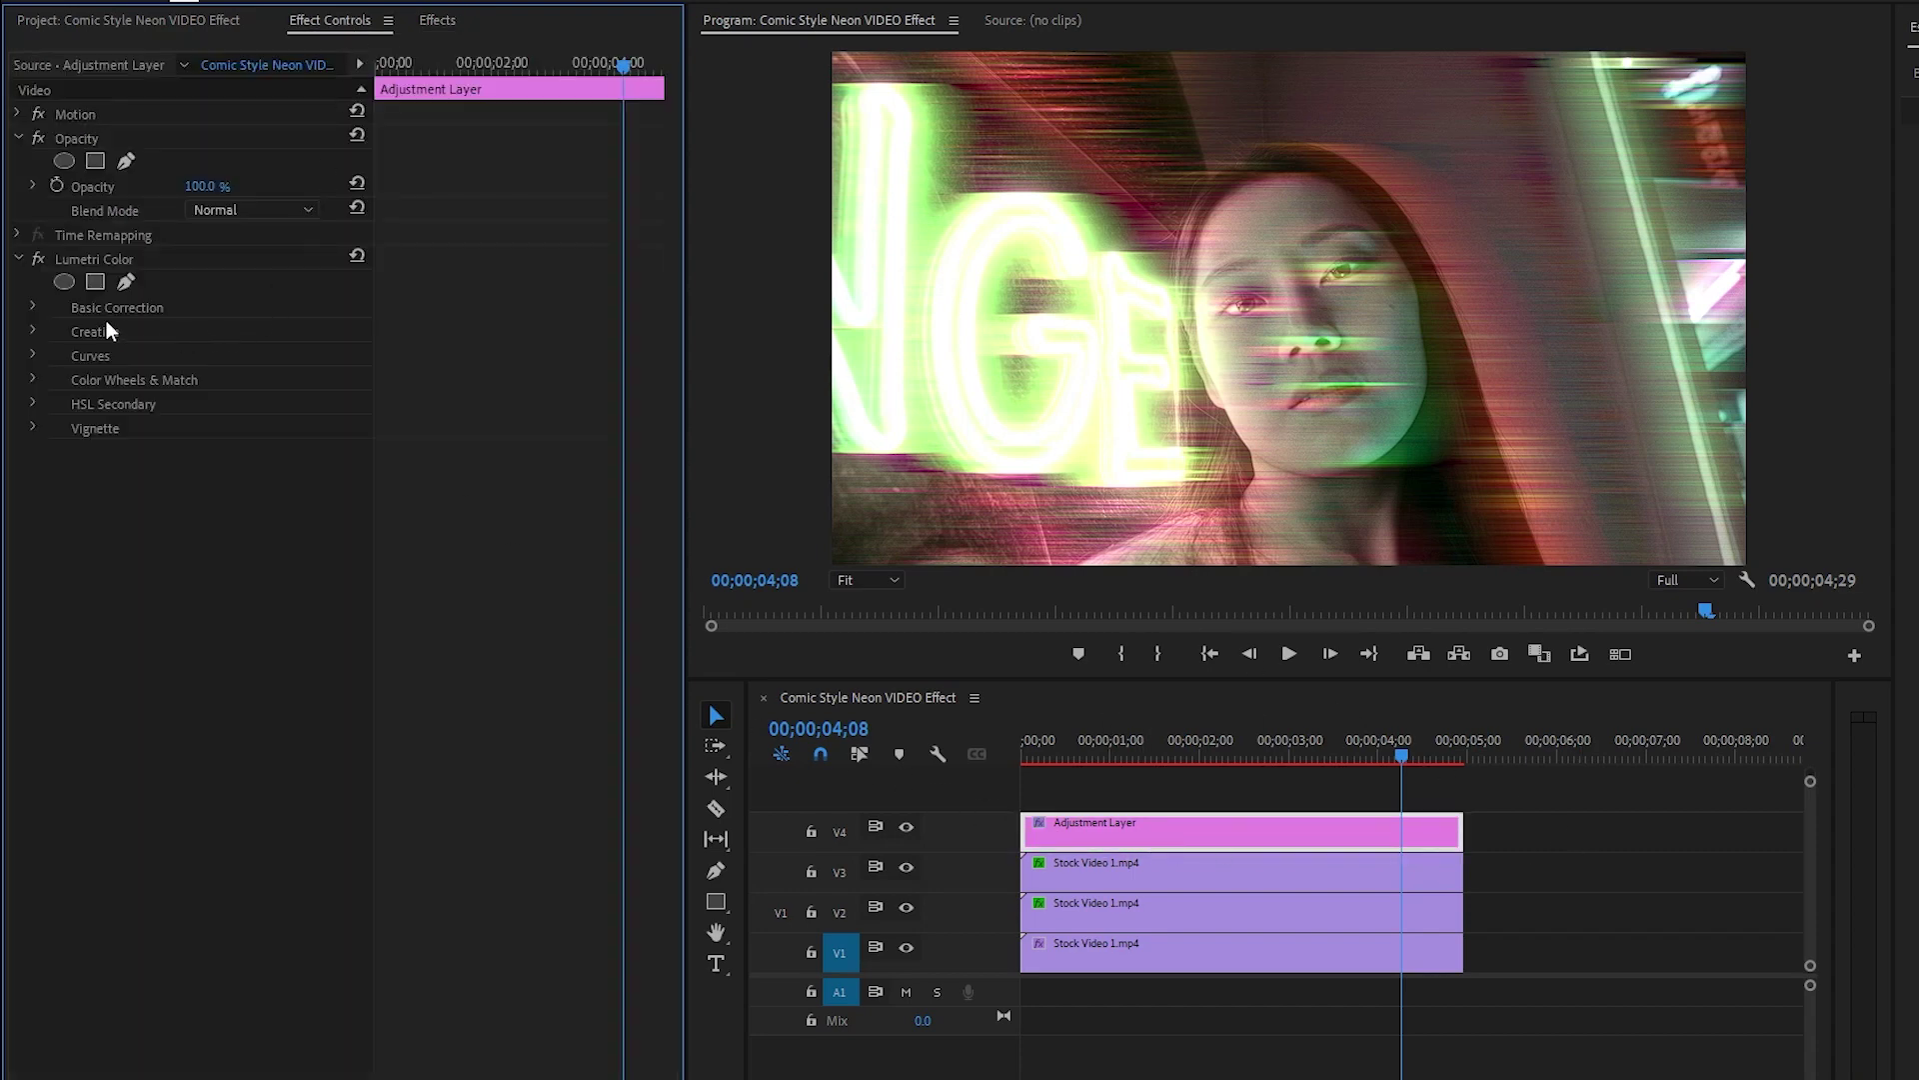
{"action": "left_click", "coordinate": [33, 307]}
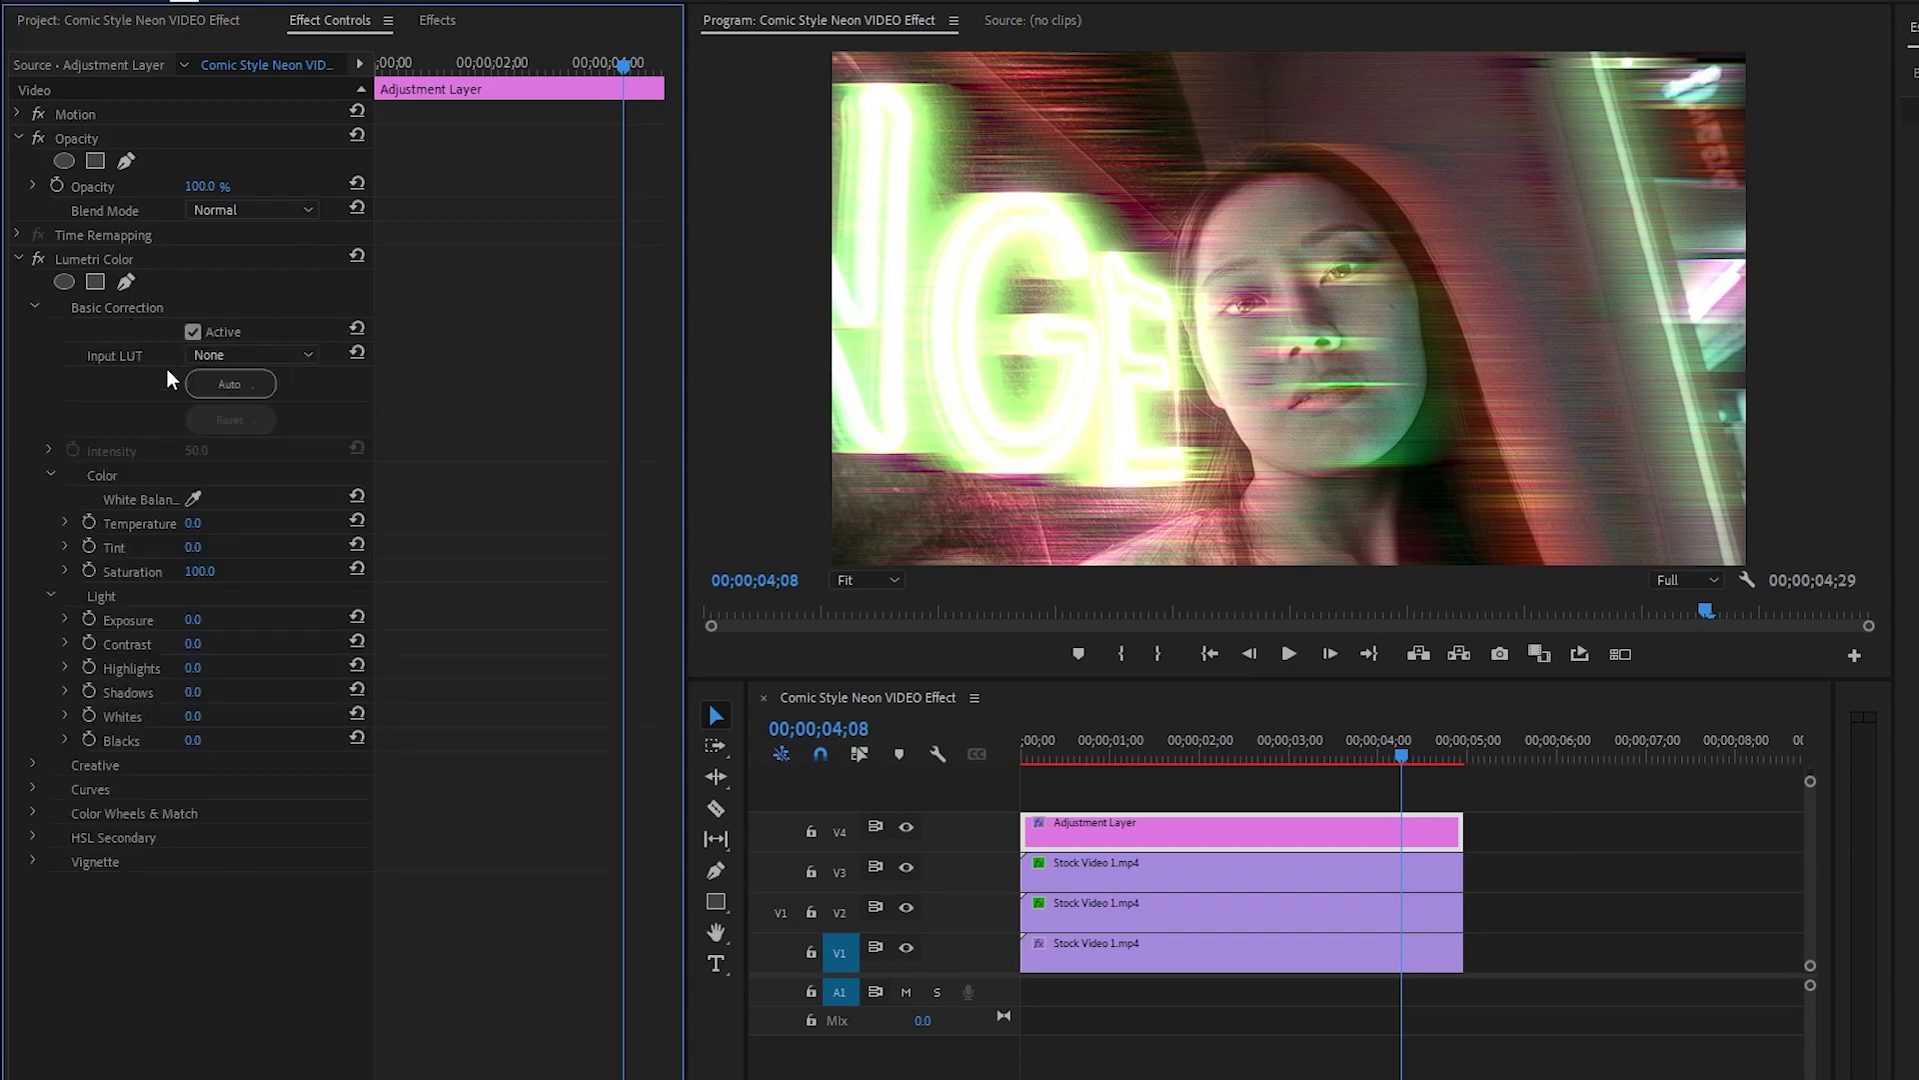
{"action": "left_click", "coordinate": [200, 570]}
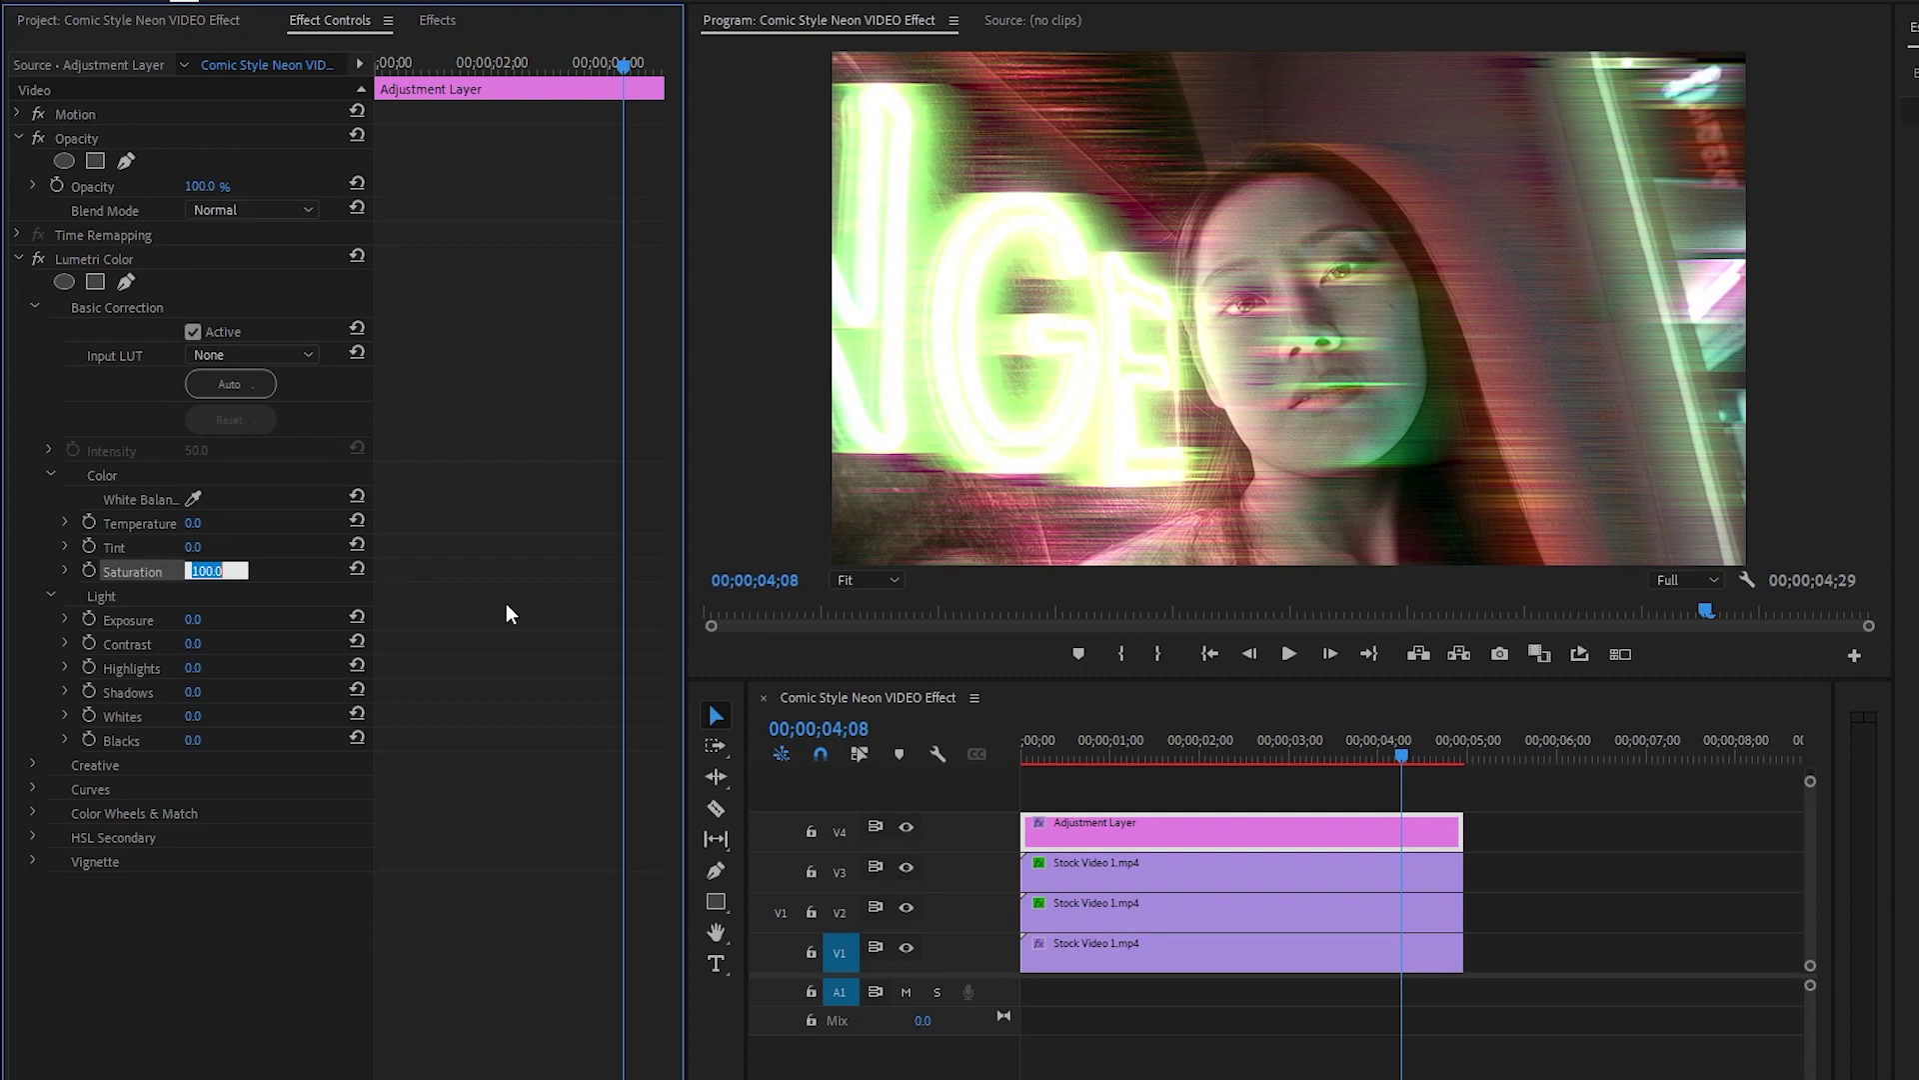
{"action": "type", "text": "200"}
{"action": "key", "text": "Return"}
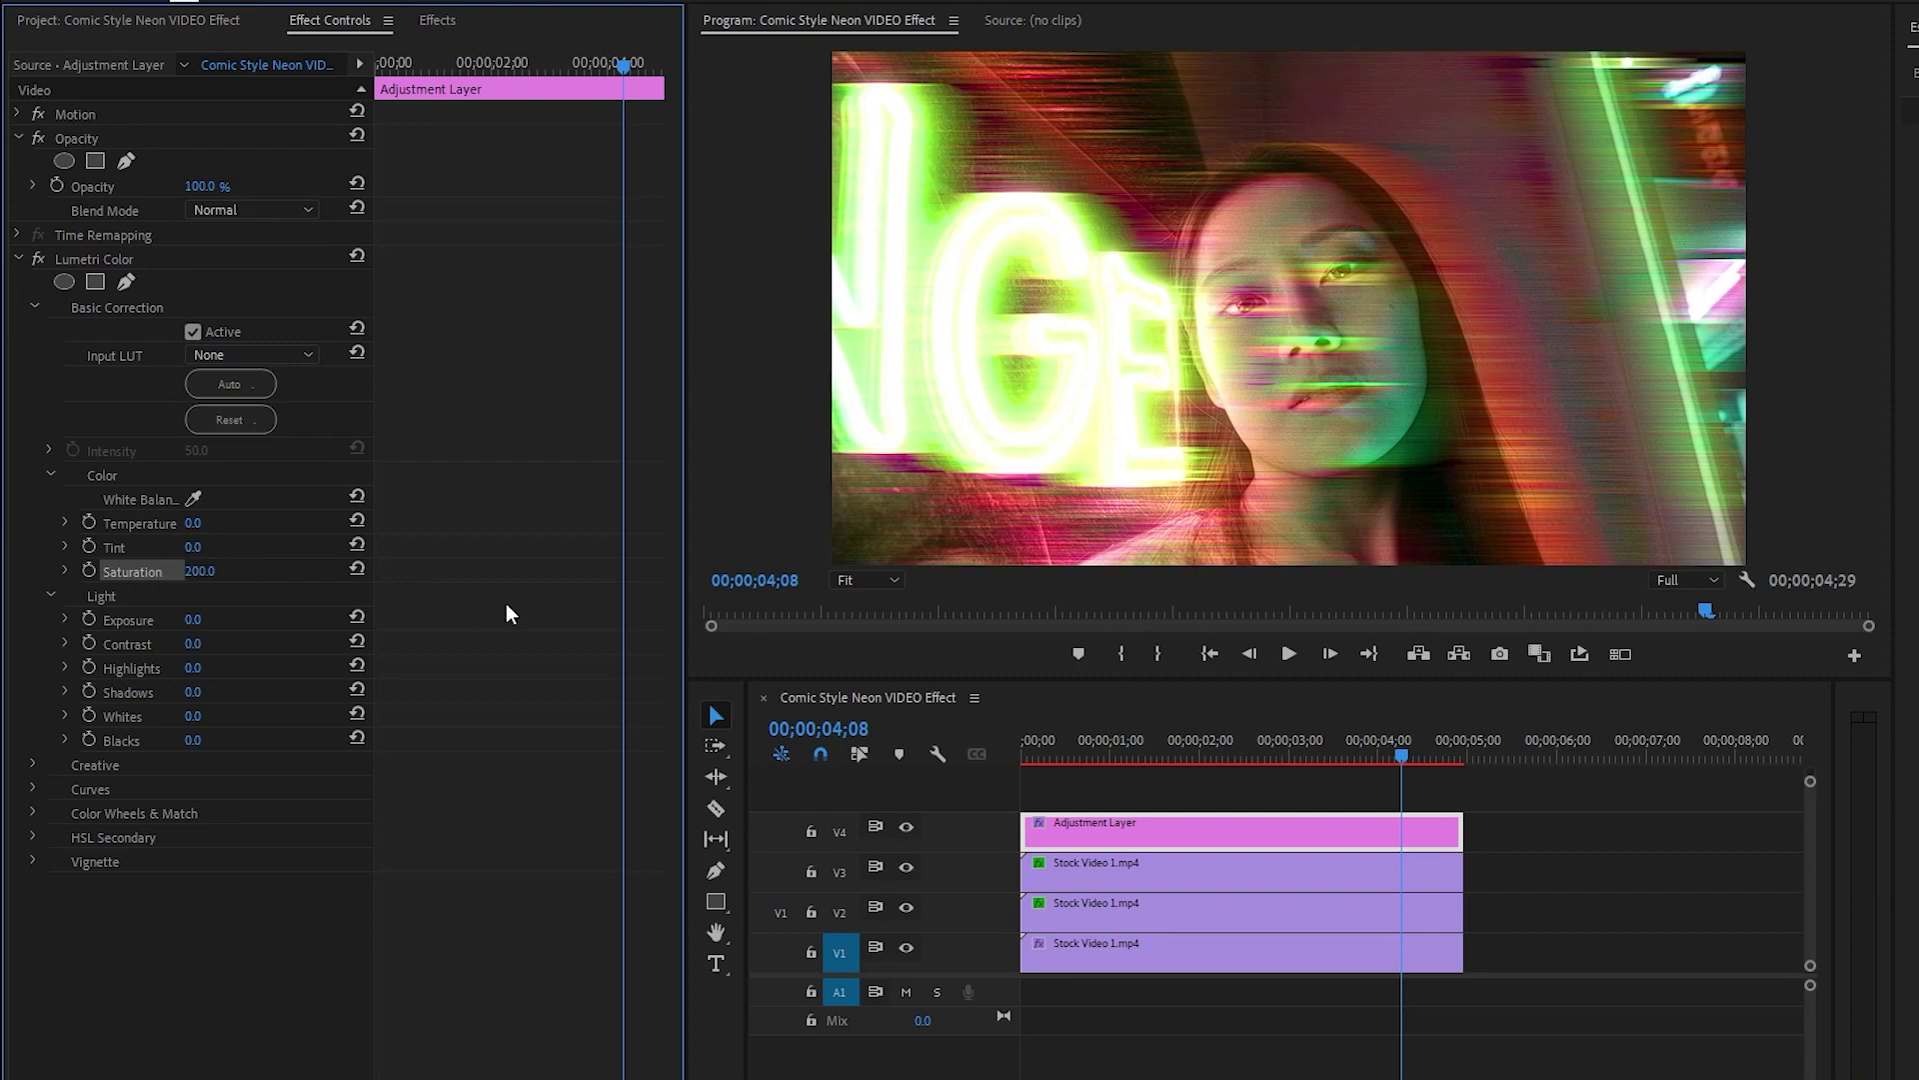
{"action": "left_click", "coordinate": [196, 619]}
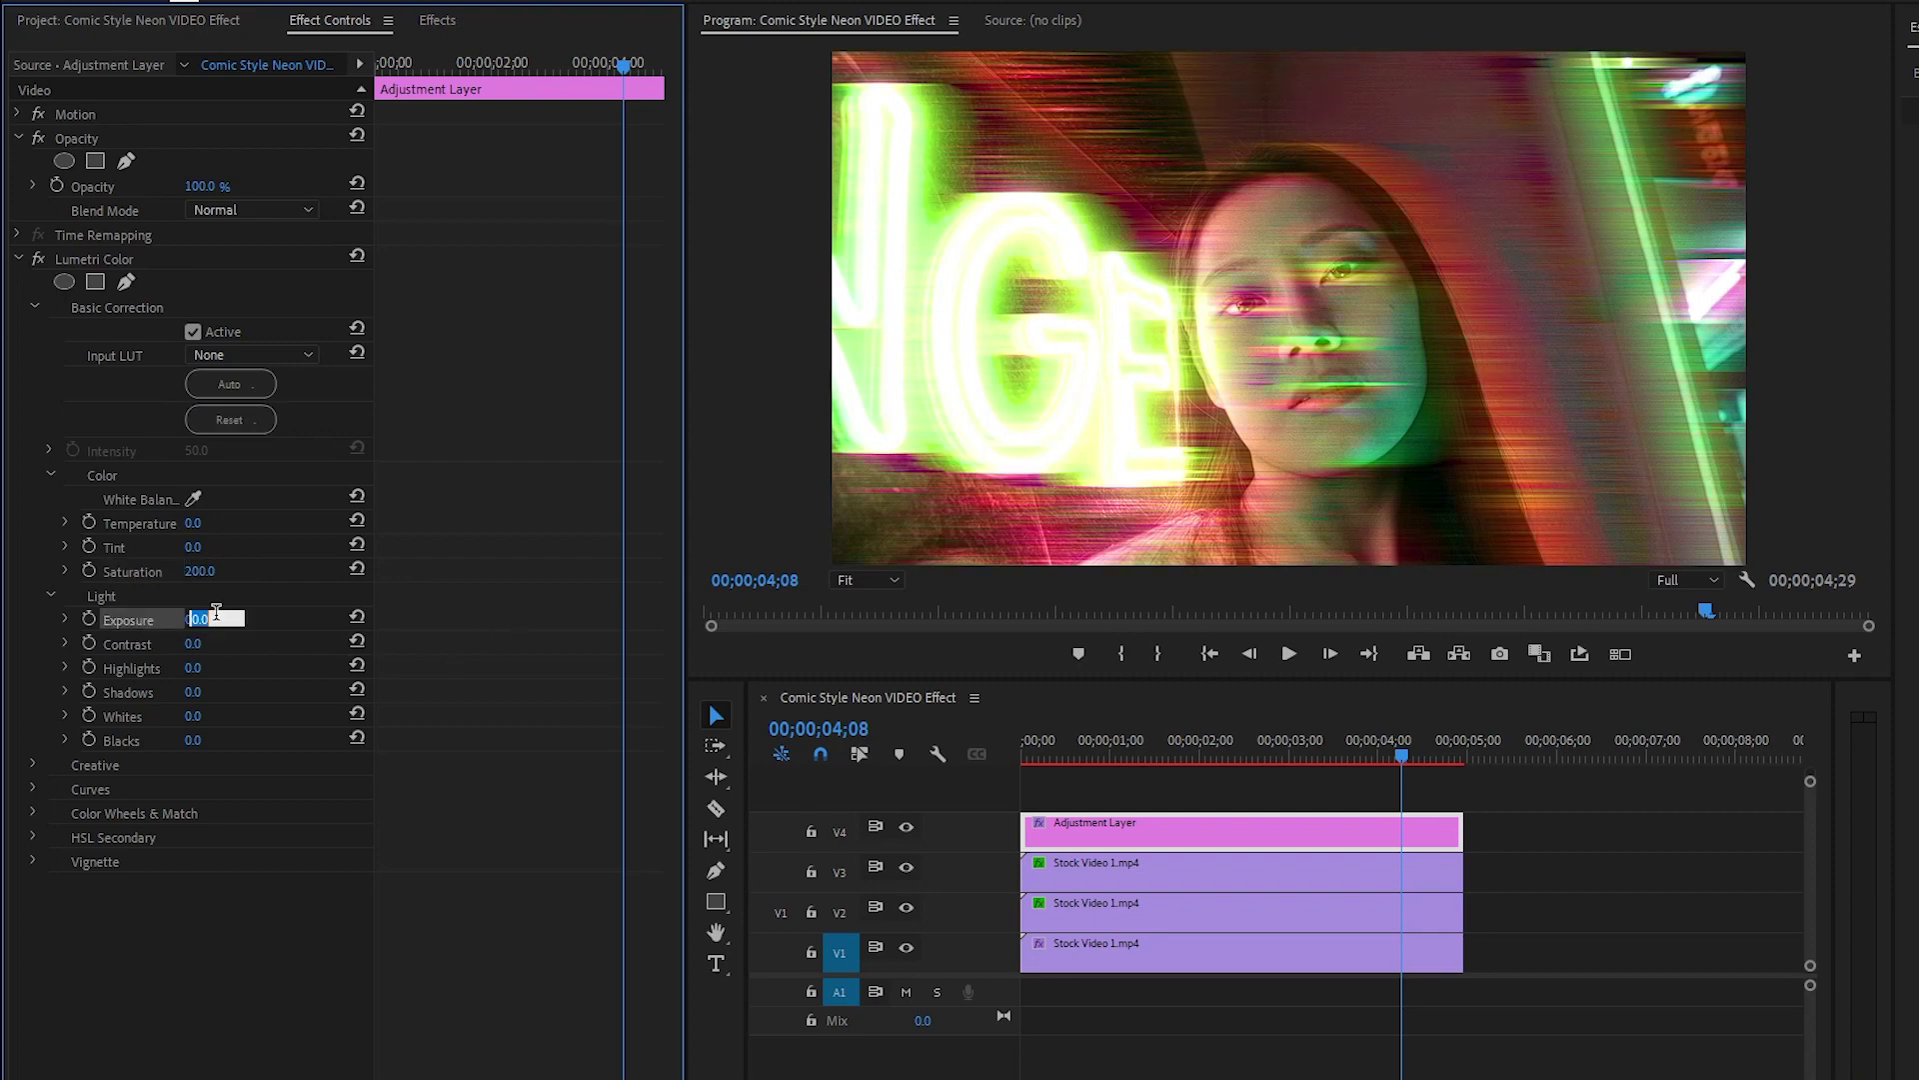
{"action": "type", "text": "-1.5"}
{"action": "key", "text": "Return"}
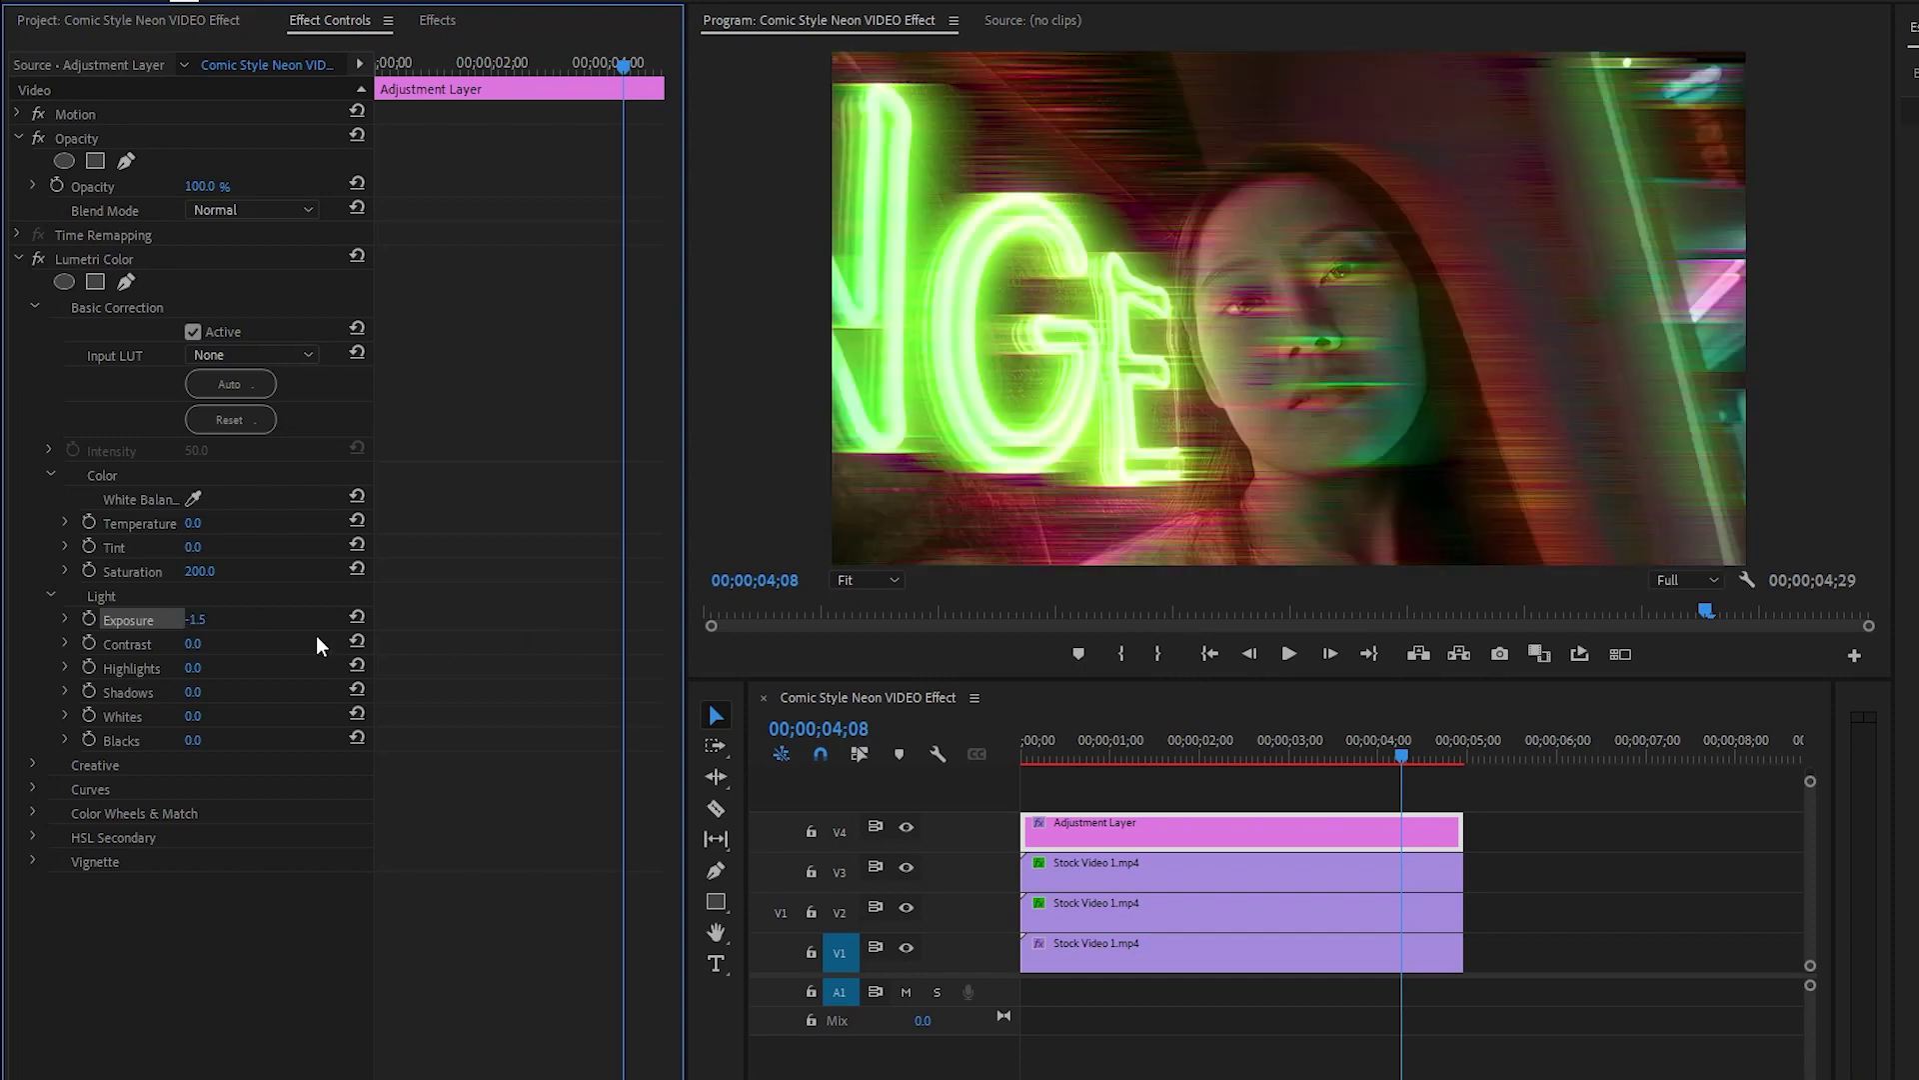
Set the adjustment layer's Contrast 100, Highlights 61.3 and Whites 63.9
{"action": "left_click", "coordinate": [192, 644]}
{"action": "type", "text": "100"}
{"action": "key", "text": "Return"}
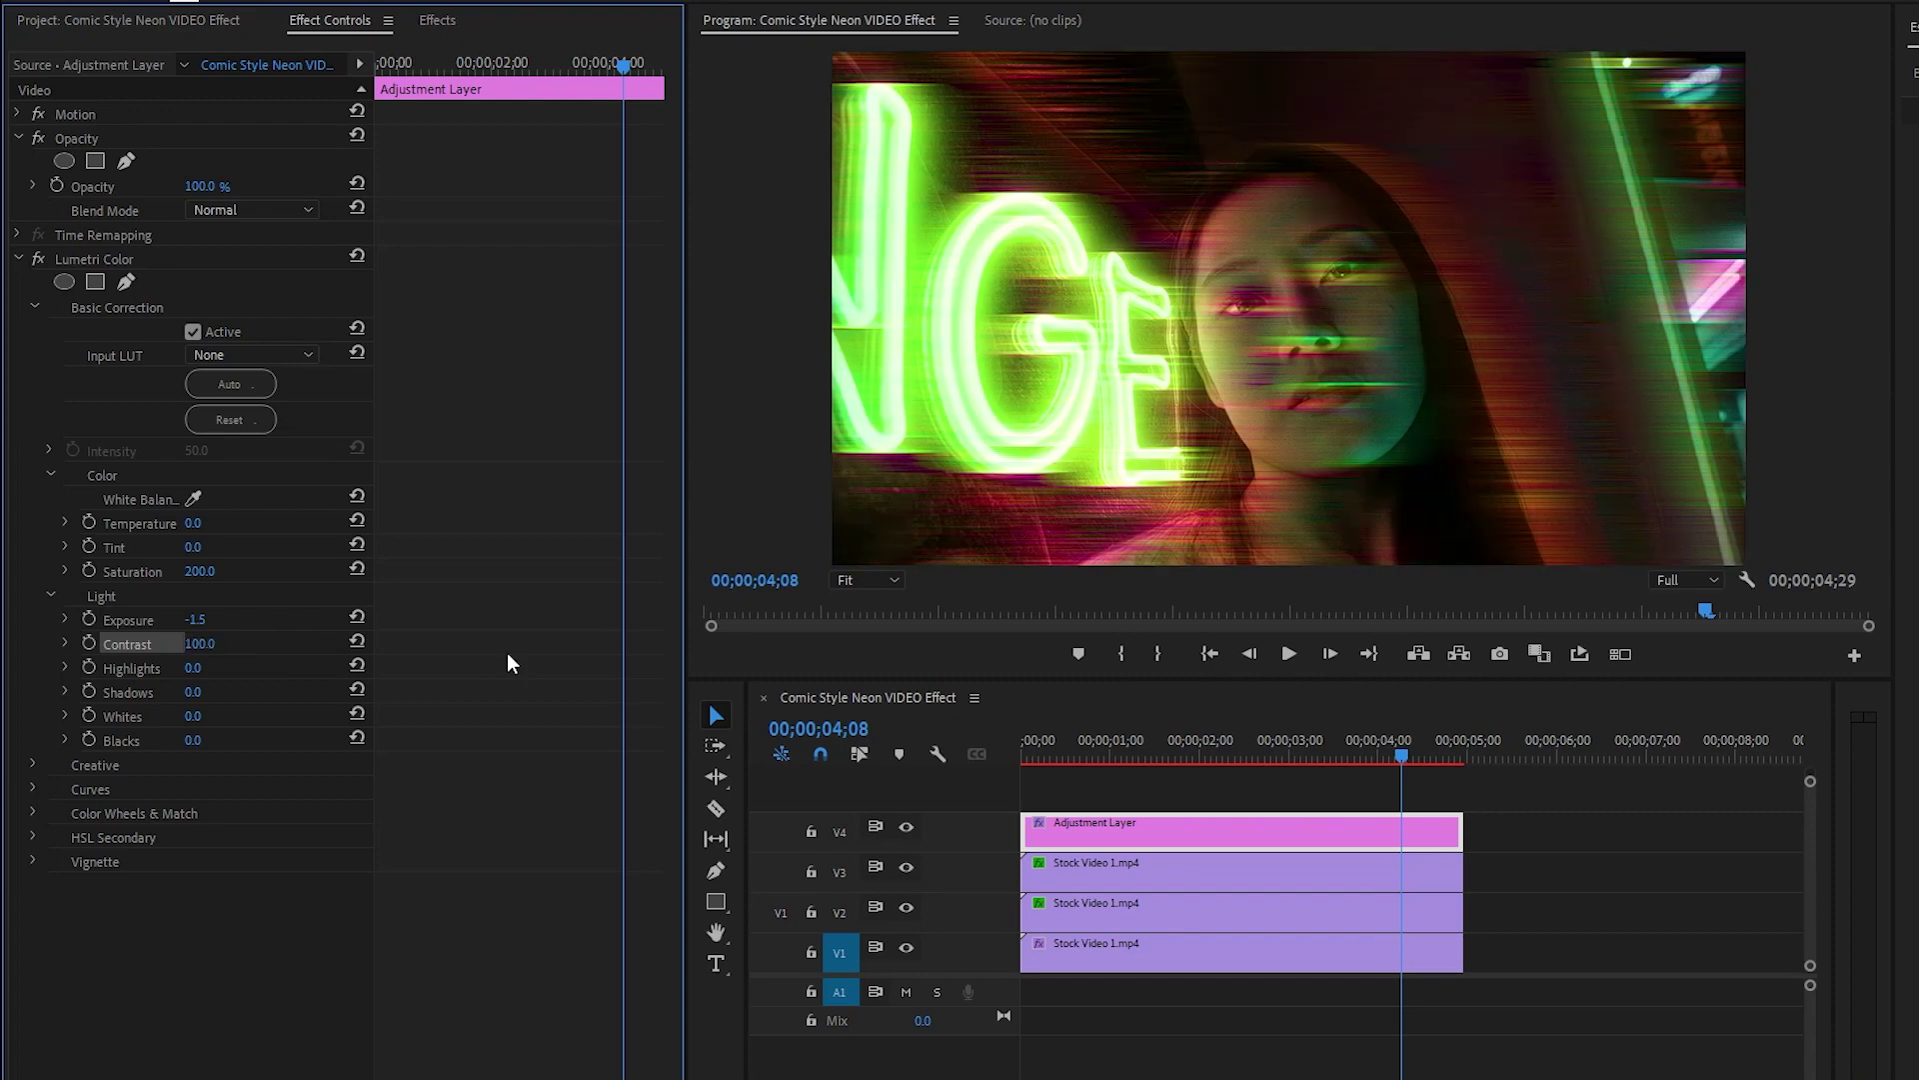
{"action": "left_click", "coordinate": [193, 668]}
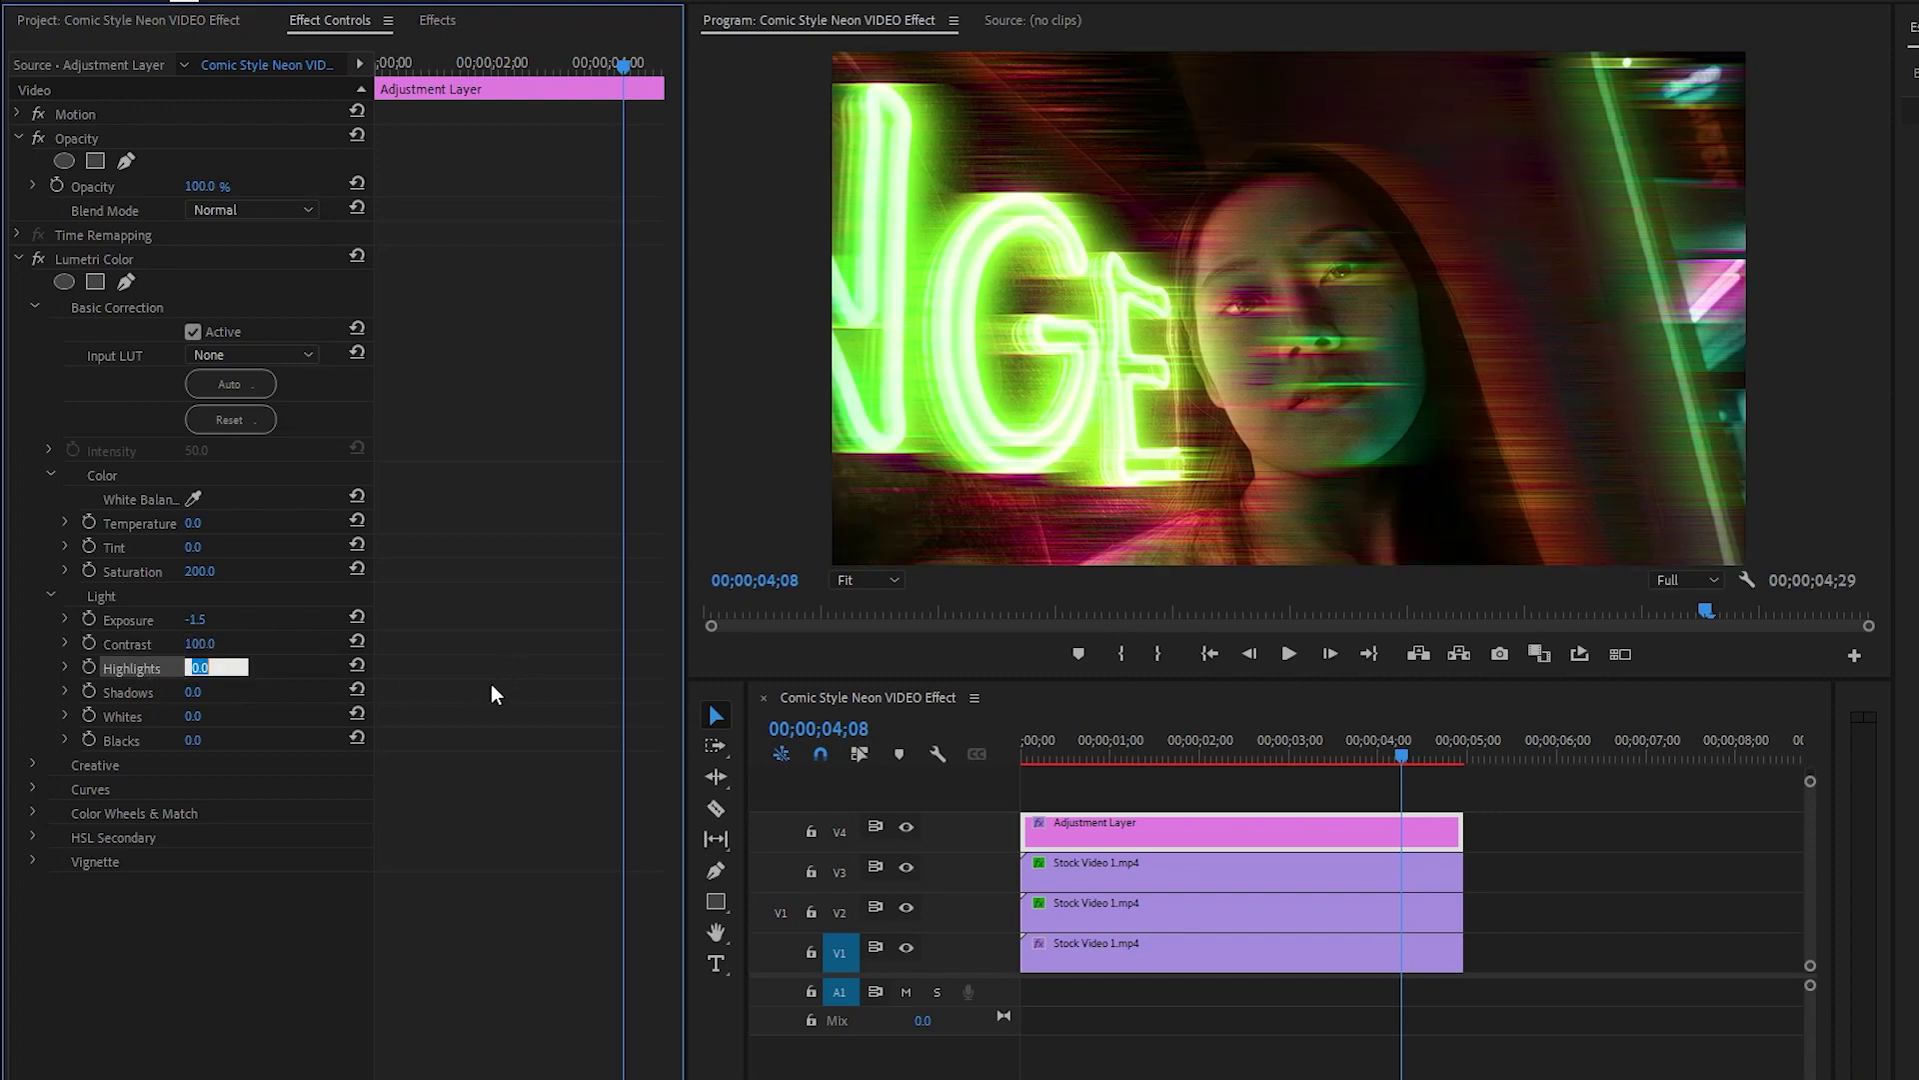
{"action": "type", "text": "61.3"}
{"action": "key", "text": "Return"}
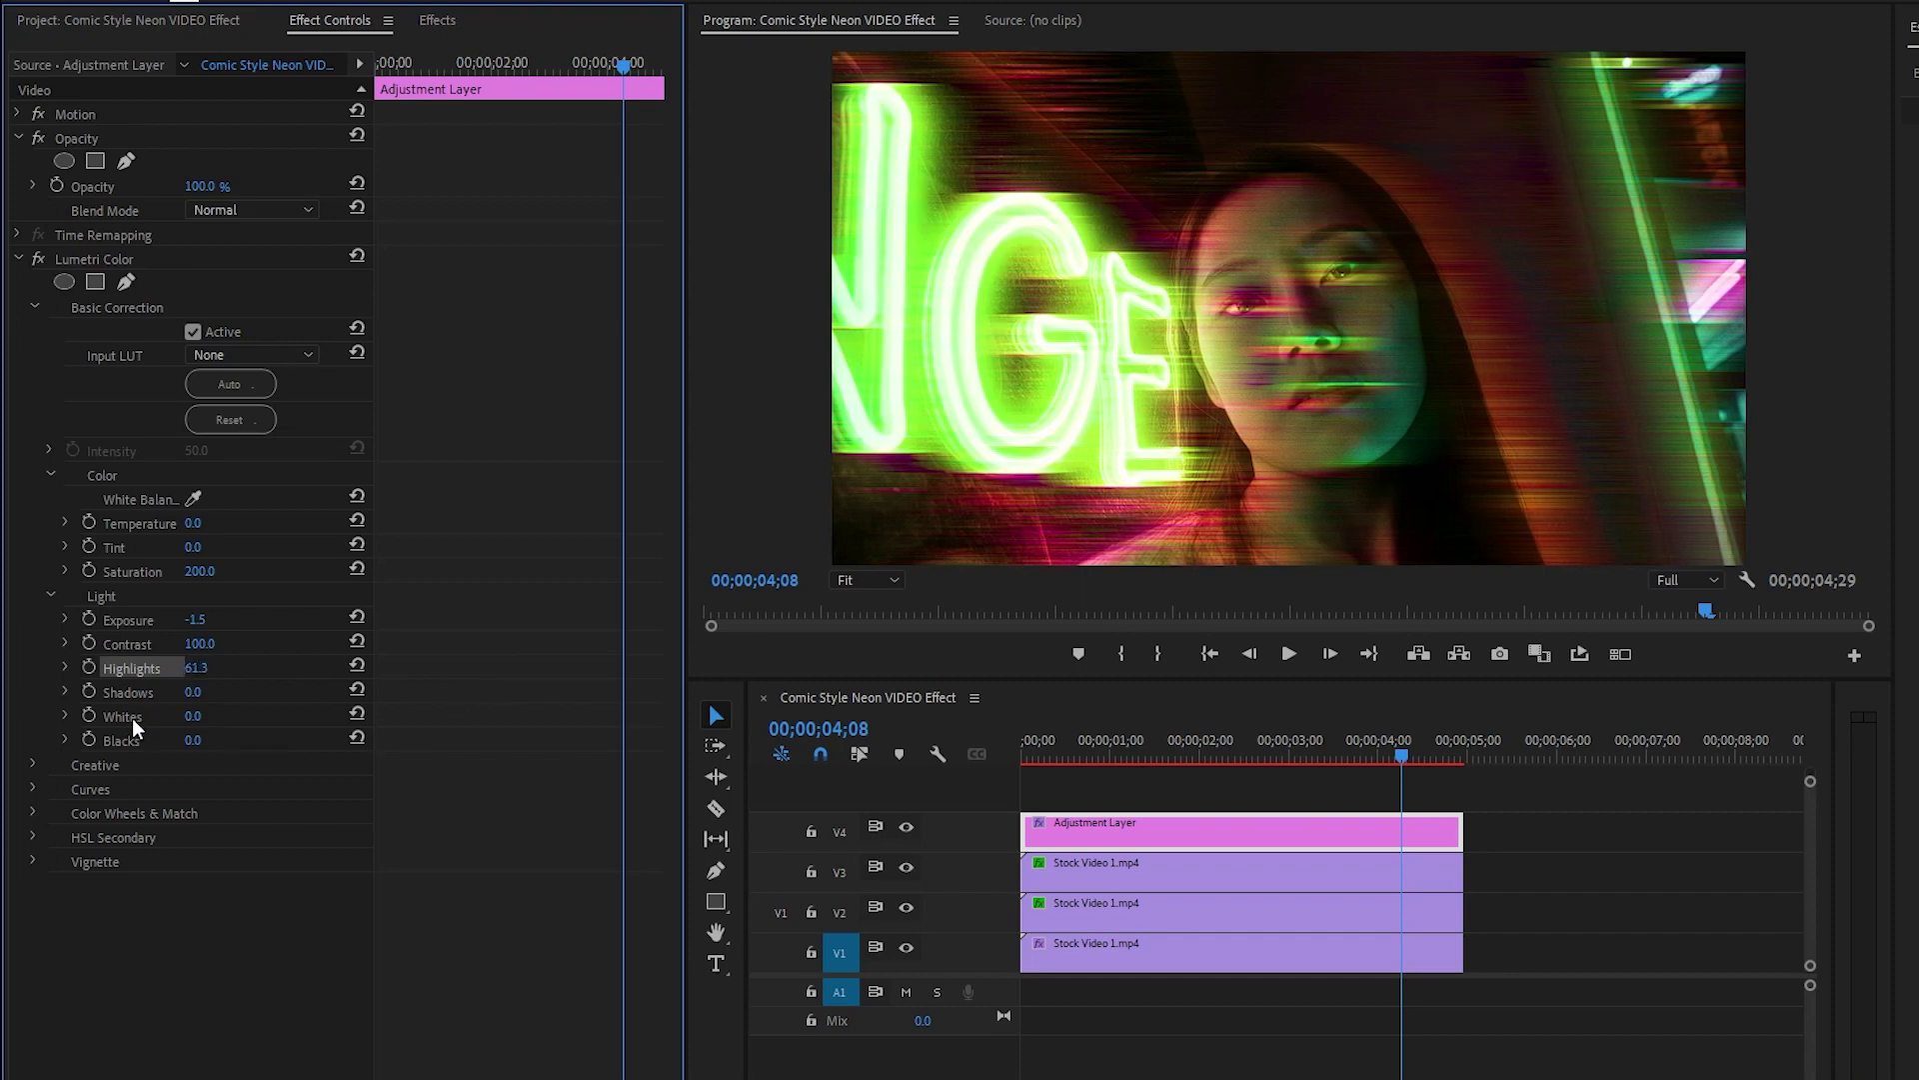
{"action": "left_click", "coordinate": [194, 716]}
{"action": "type", "text": "63.9"}
{"action": "key", "text": "Return"}
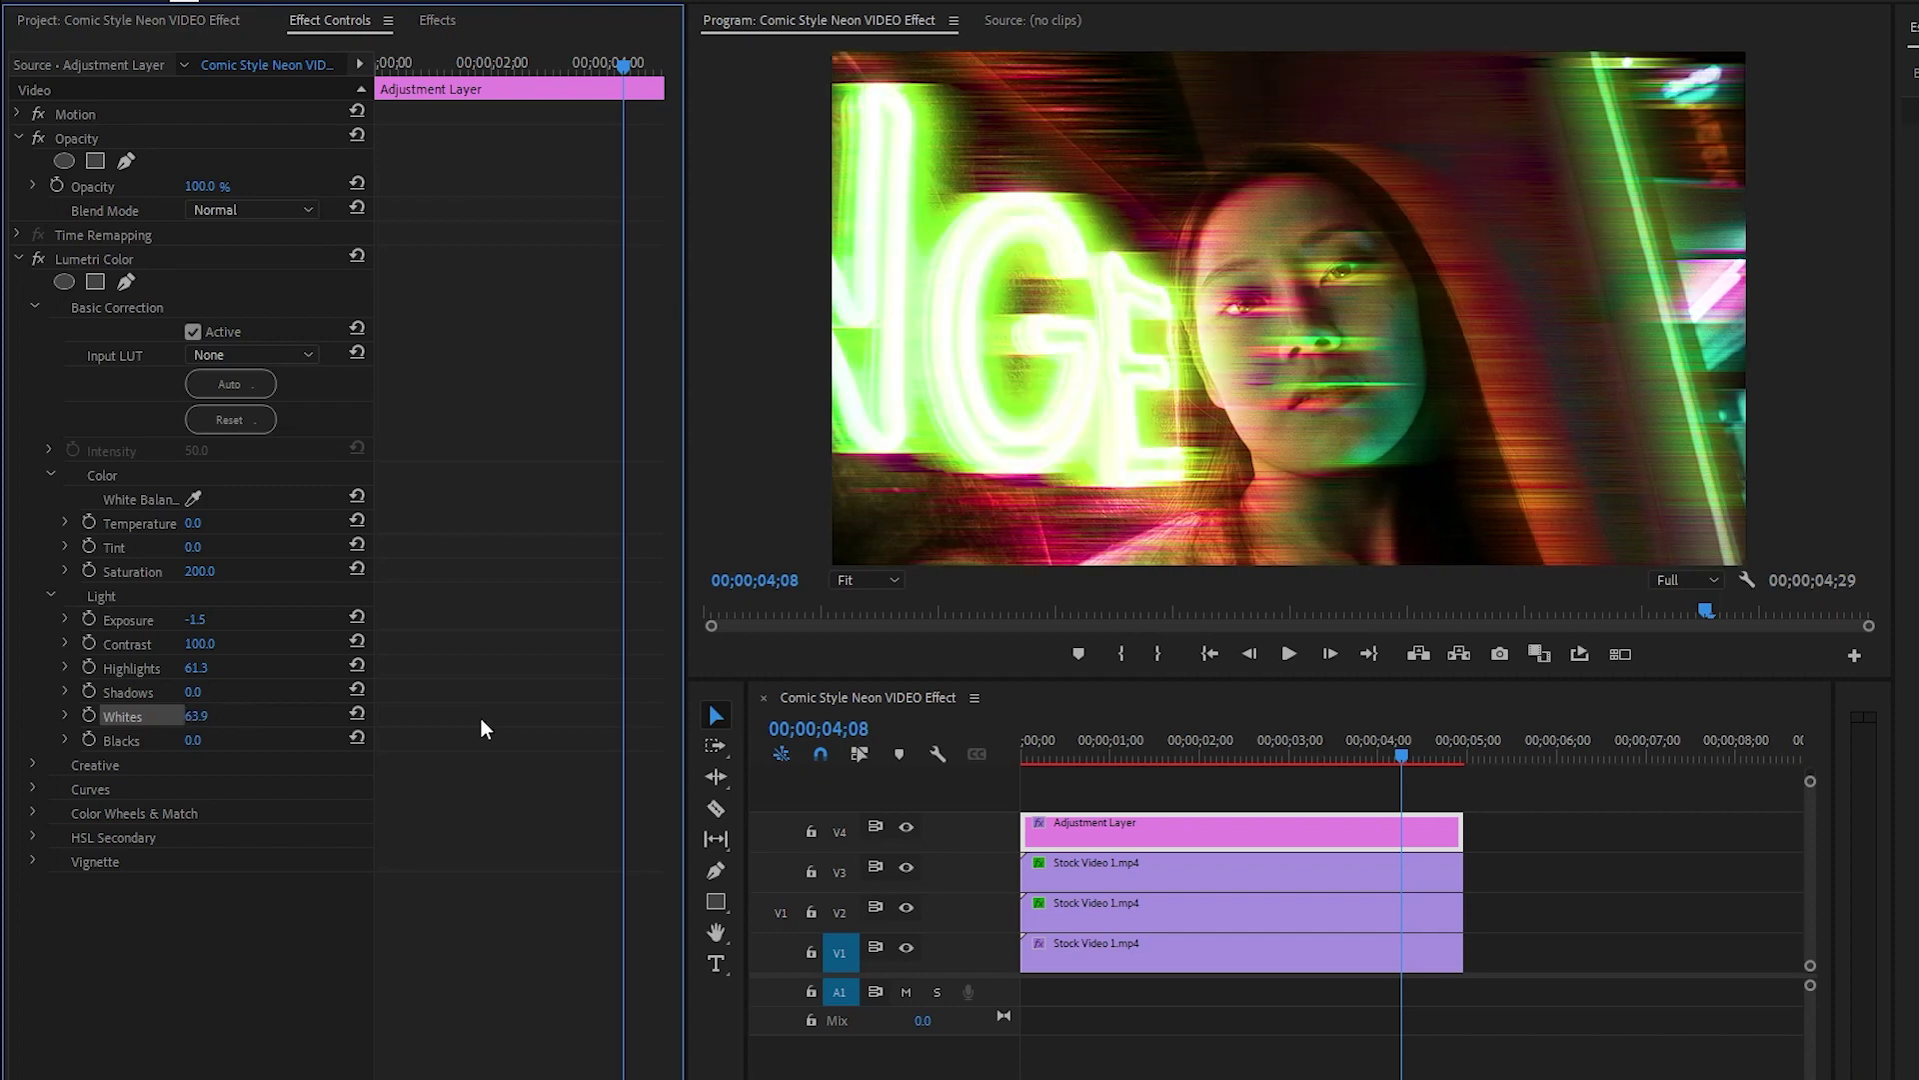
Expand the Vignette settings and set Amount -2.0 and Midpoint 15.0
{"action": "left_click", "coordinate": [32, 861]}
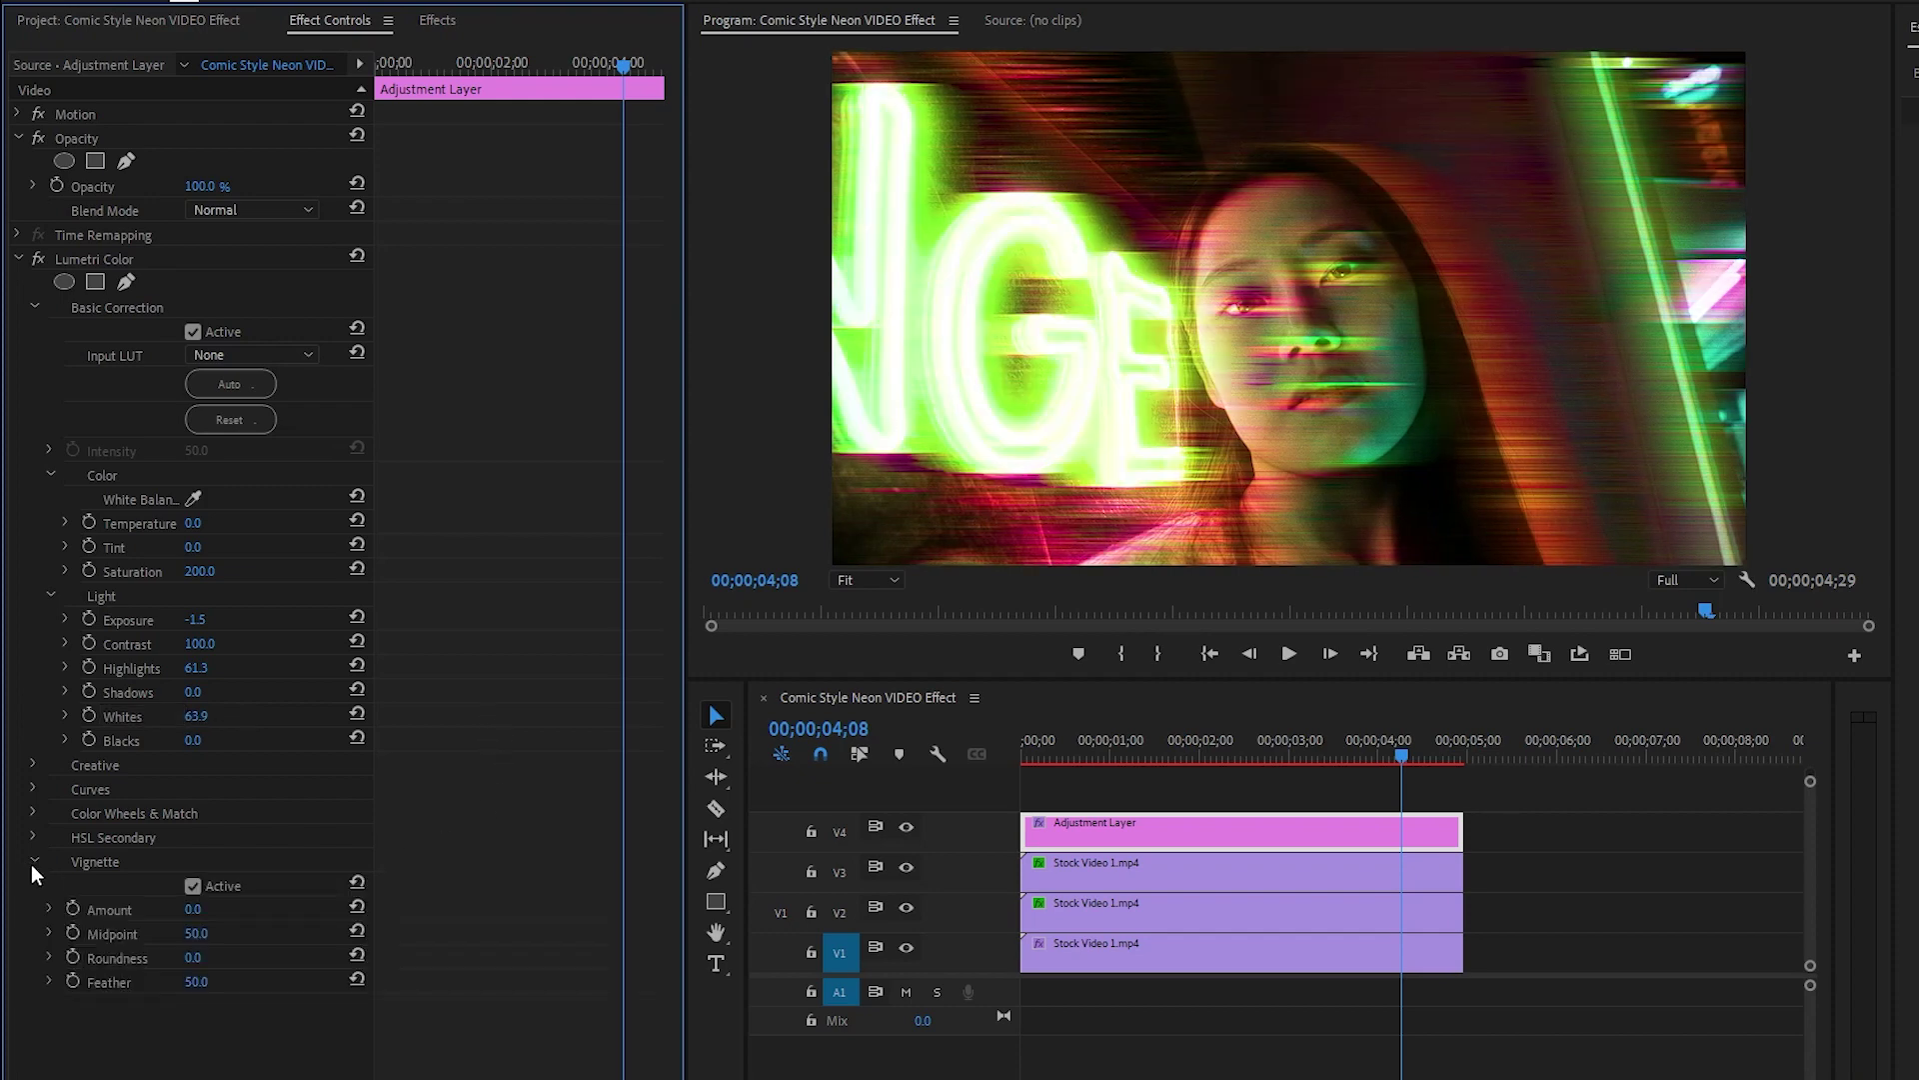
{"action": "left_click", "coordinate": [200, 911]}
{"action": "type", "text": "-2"}
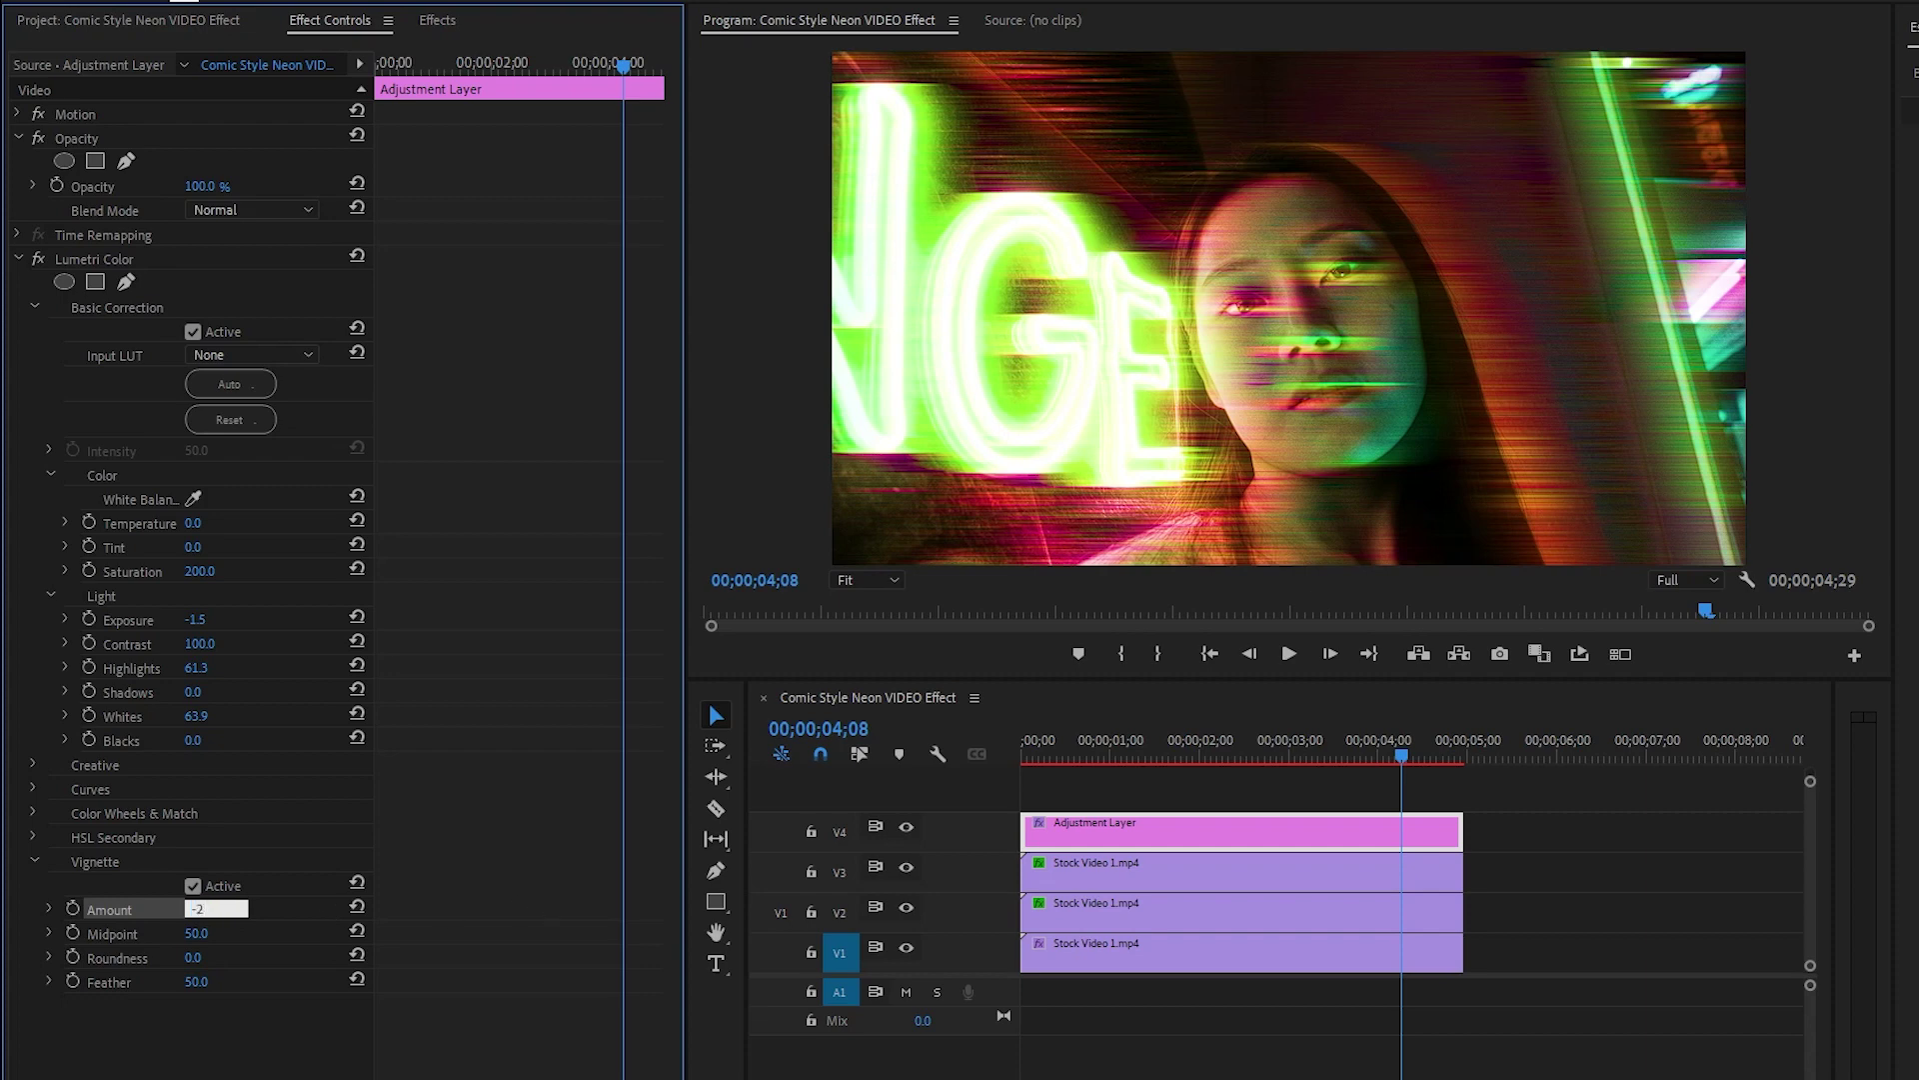
{"action": "key", "text": "Return"}
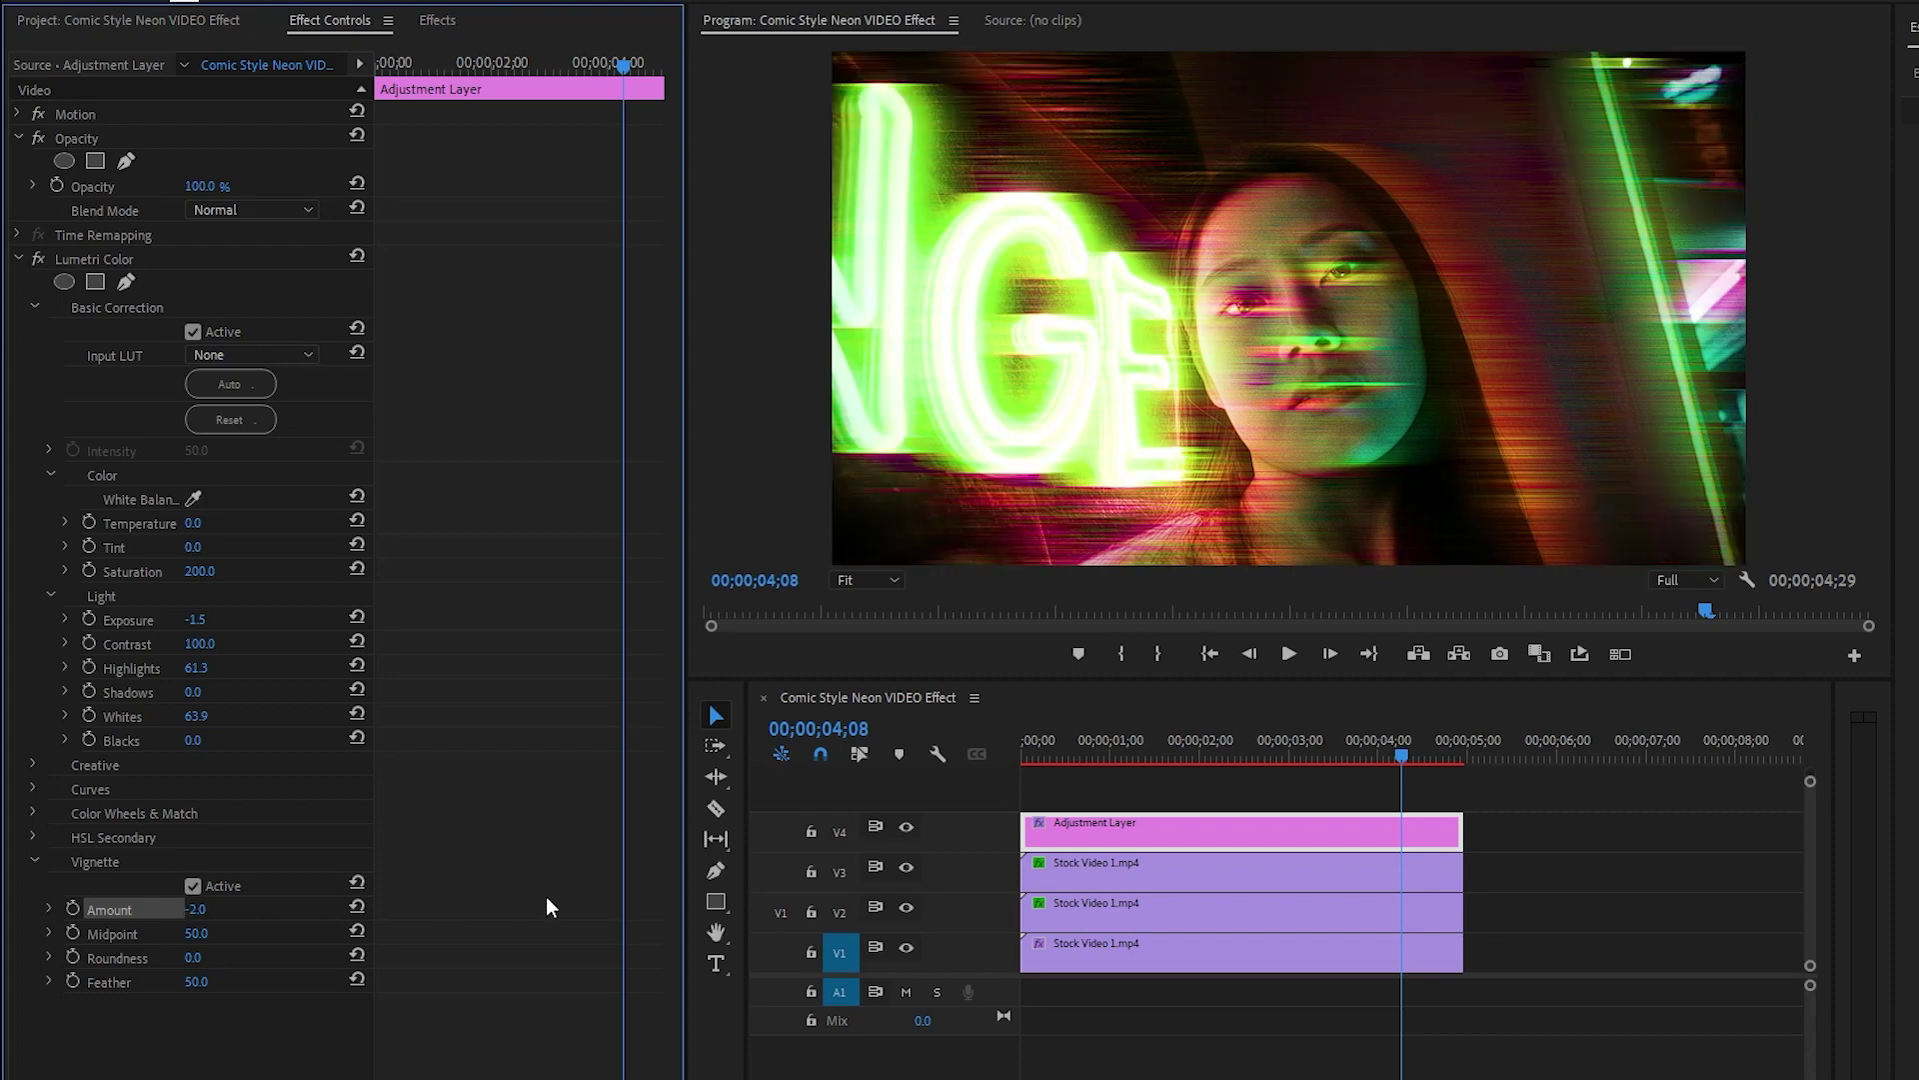
{"action": "left_click", "coordinate": [125, 935]}
{"action": "left_click", "coordinate": [200, 933]}
{"action": "type", "text": "15"}
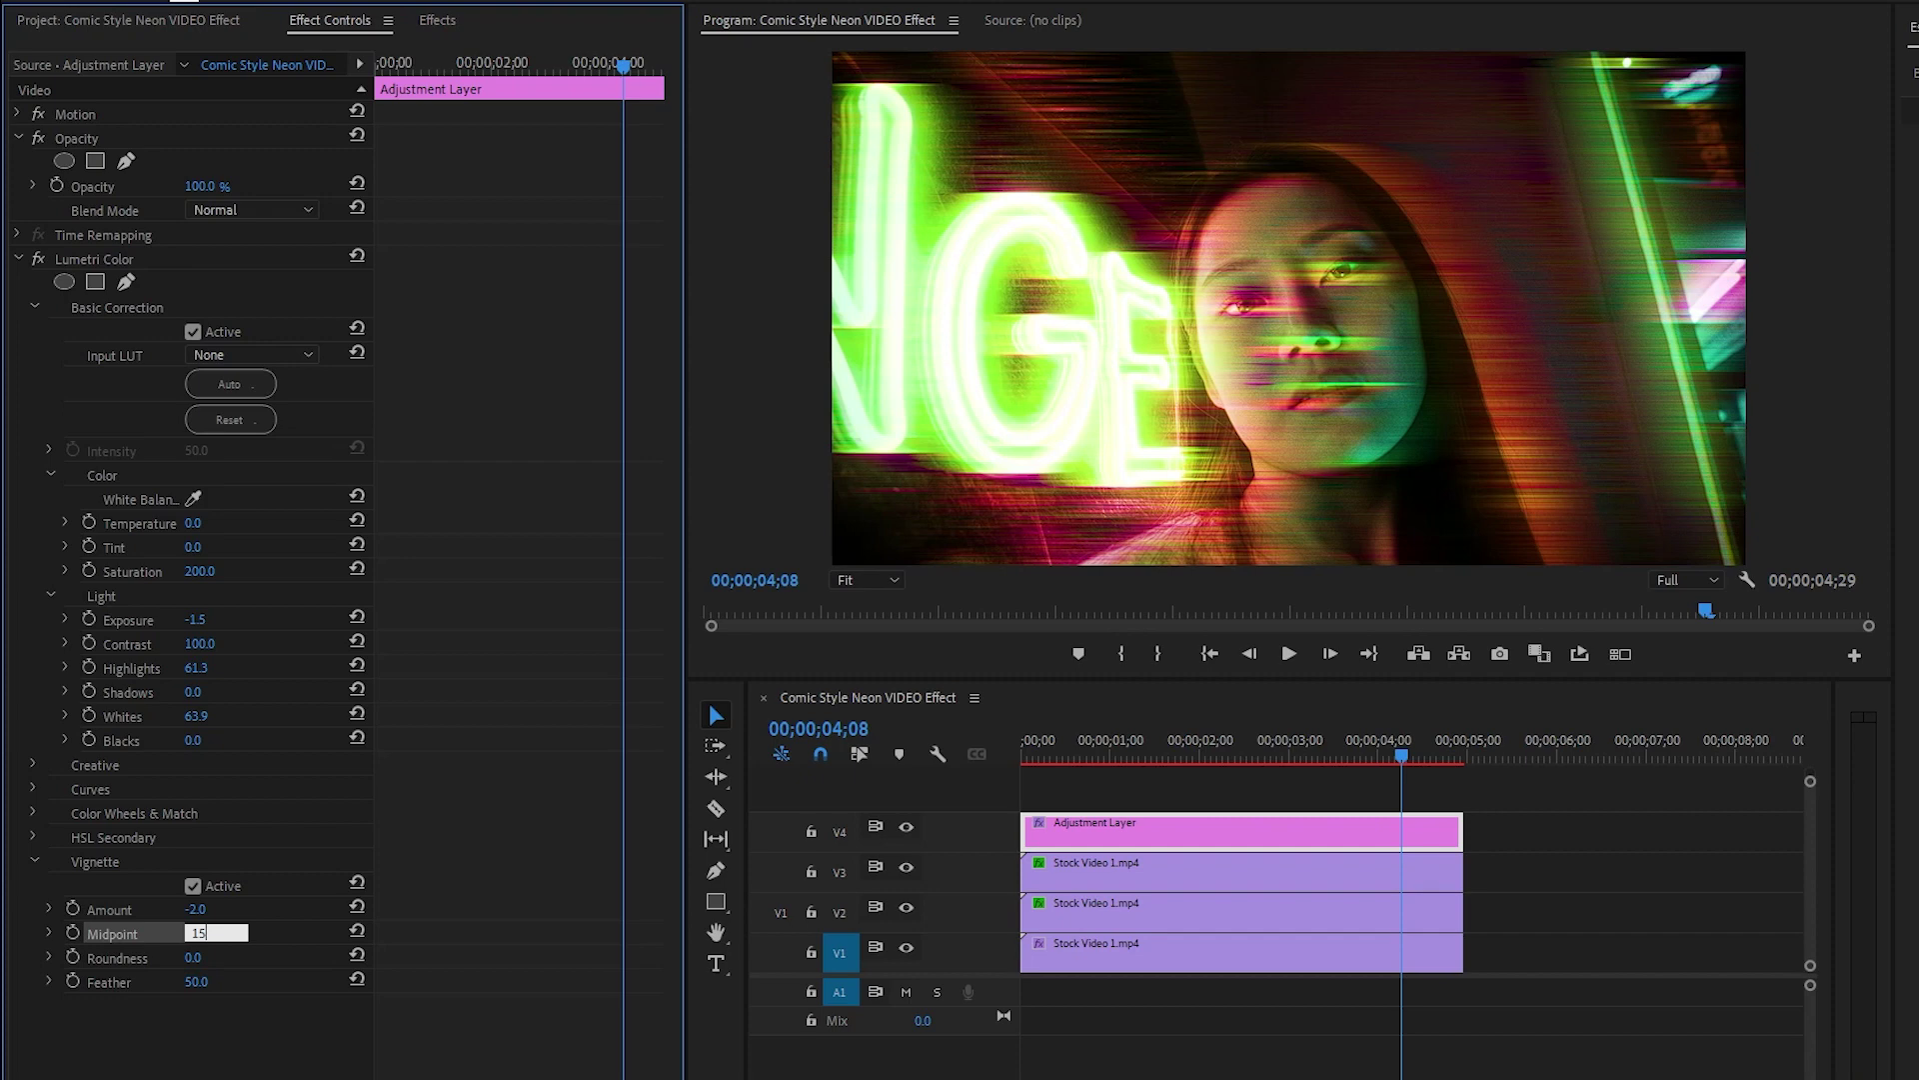
{"action": "key", "text": "Return"}
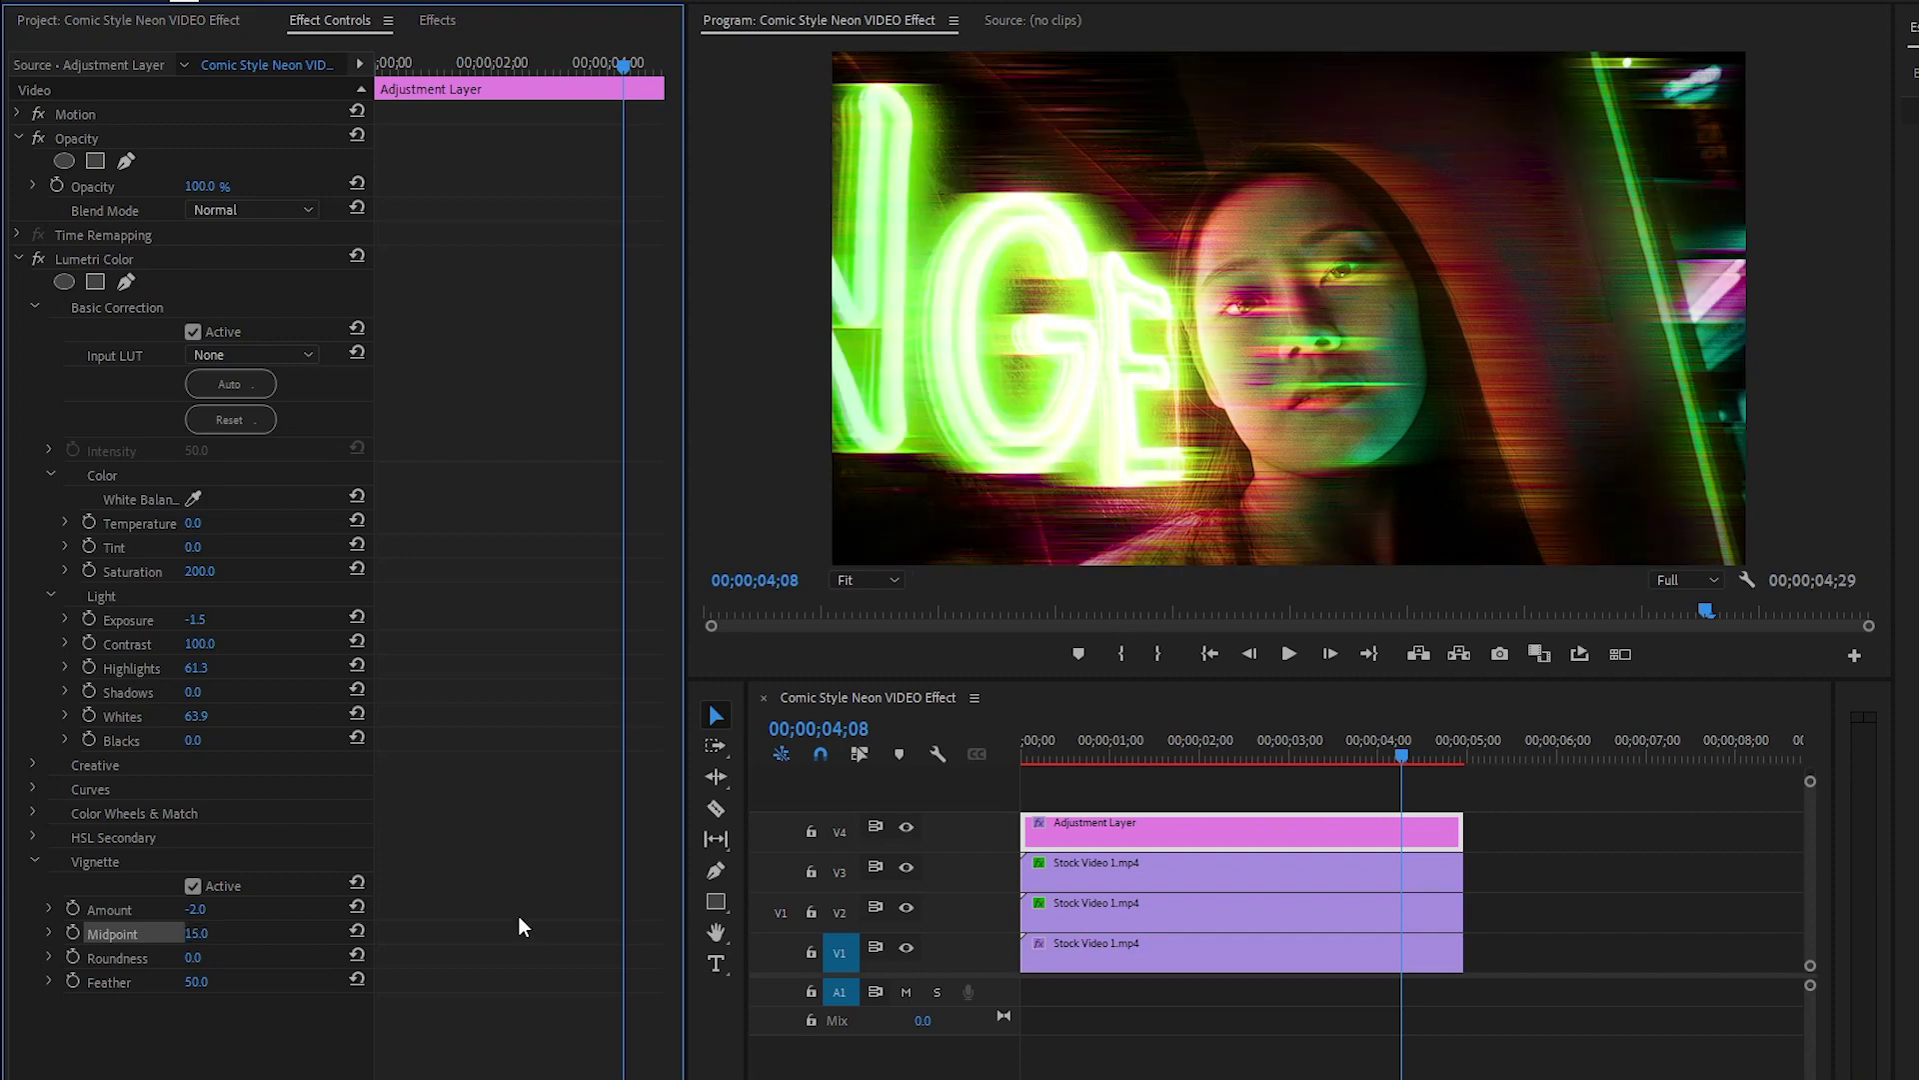
Set the vignette Feather to 75.0 and scrub the playhead to check the edges
{"action": "left_click", "coordinate": [102, 985]}
{"action": "left_click", "coordinate": [197, 982]}
{"action": "type", "text": "75"}
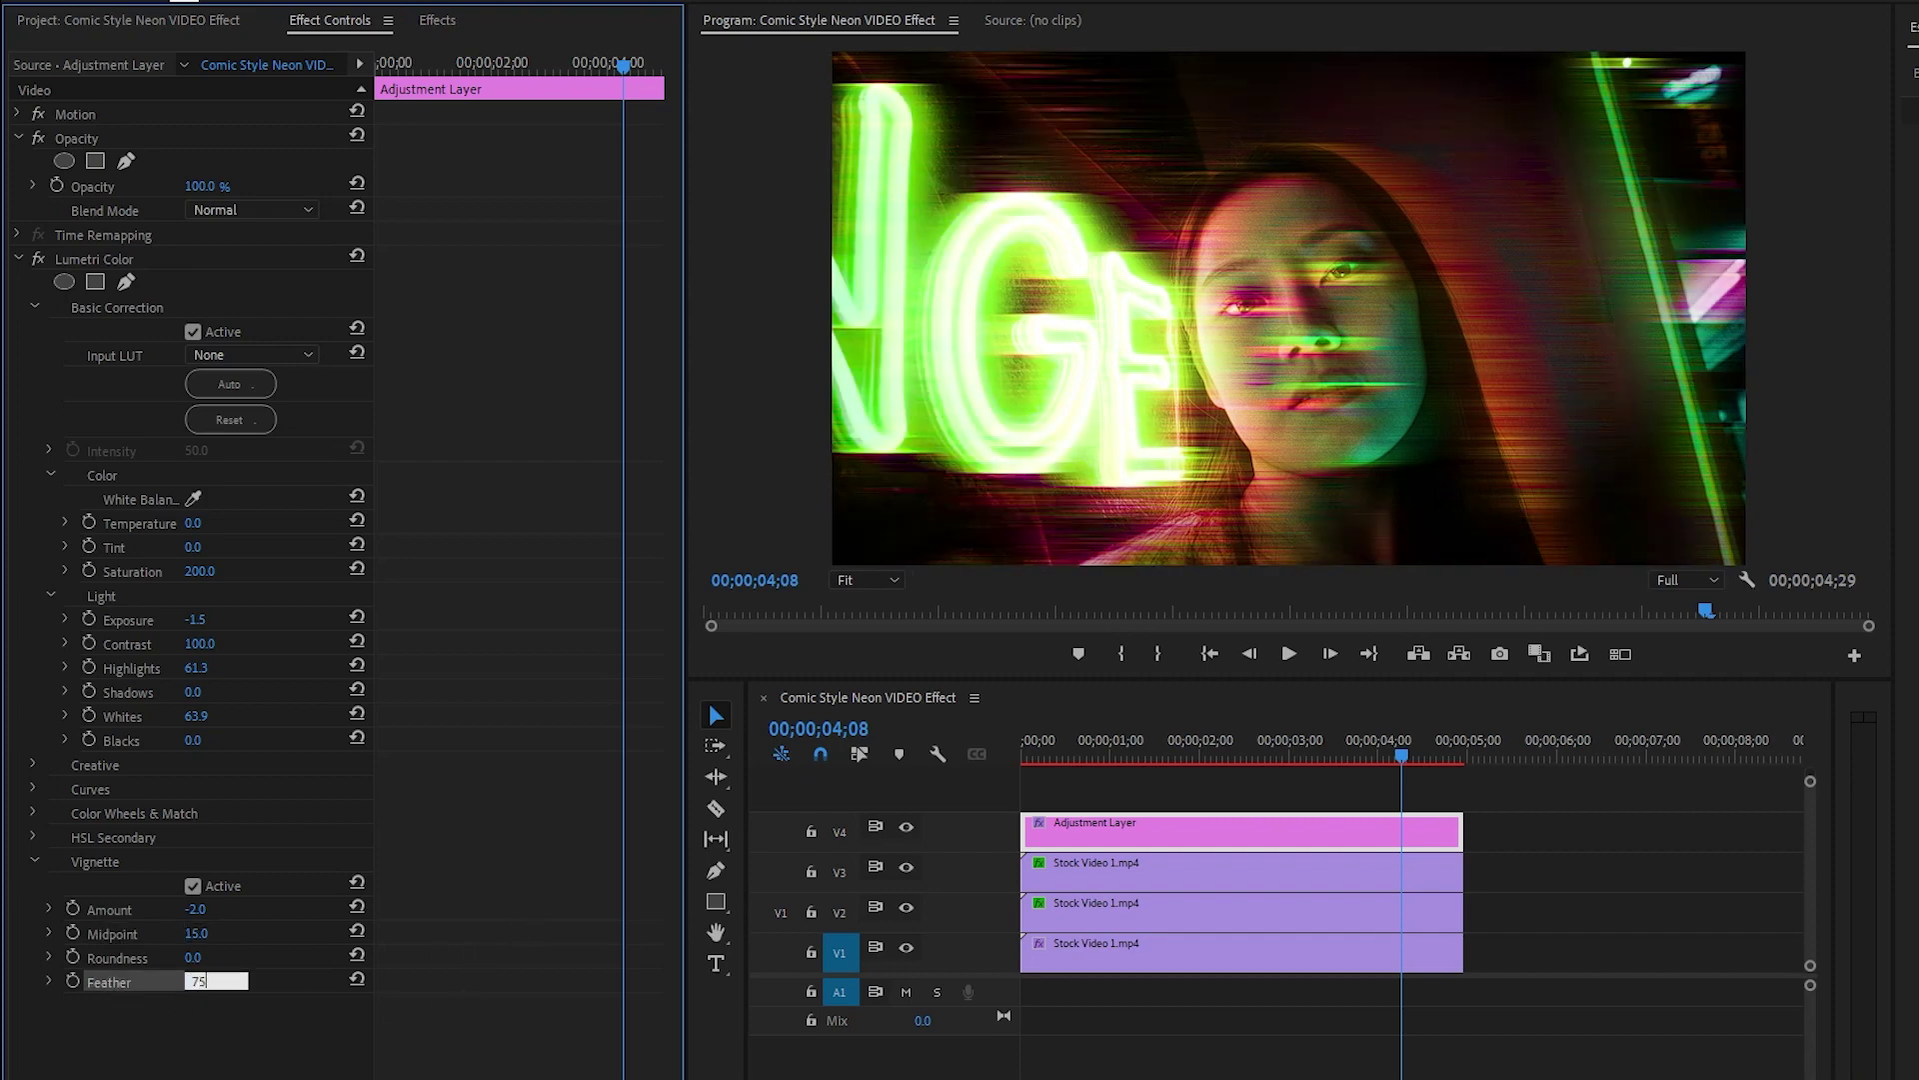
{"action": "key", "text": "Return"}
{"action": "left_click", "coordinate": [476, 948]}
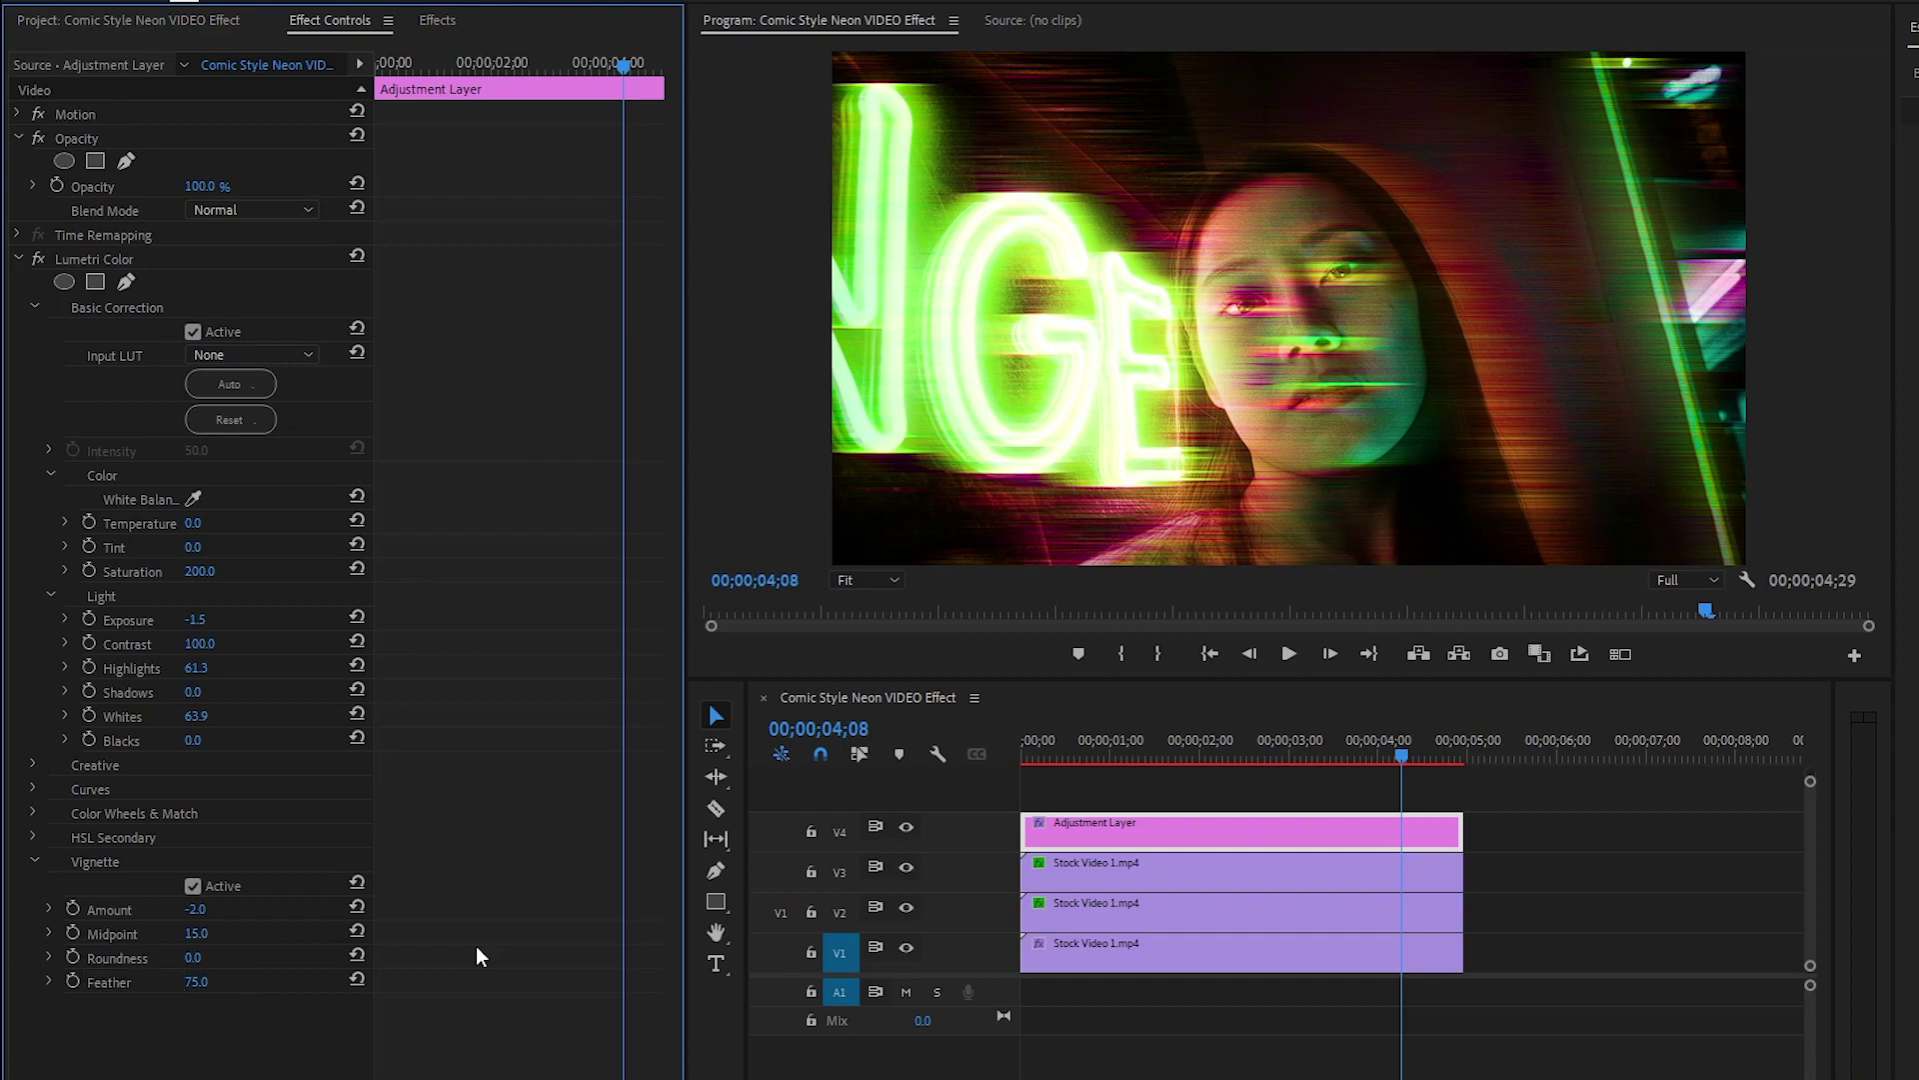
{"action": "left_click_drag", "start_coordinate": [1135, 758], "coordinate": [1225, 753]}
Render the Comic Style Neon VIDEO Effect sequence and play the neon glitch look from the start
{"action": "left_click", "coordinate": [1526, 812]}
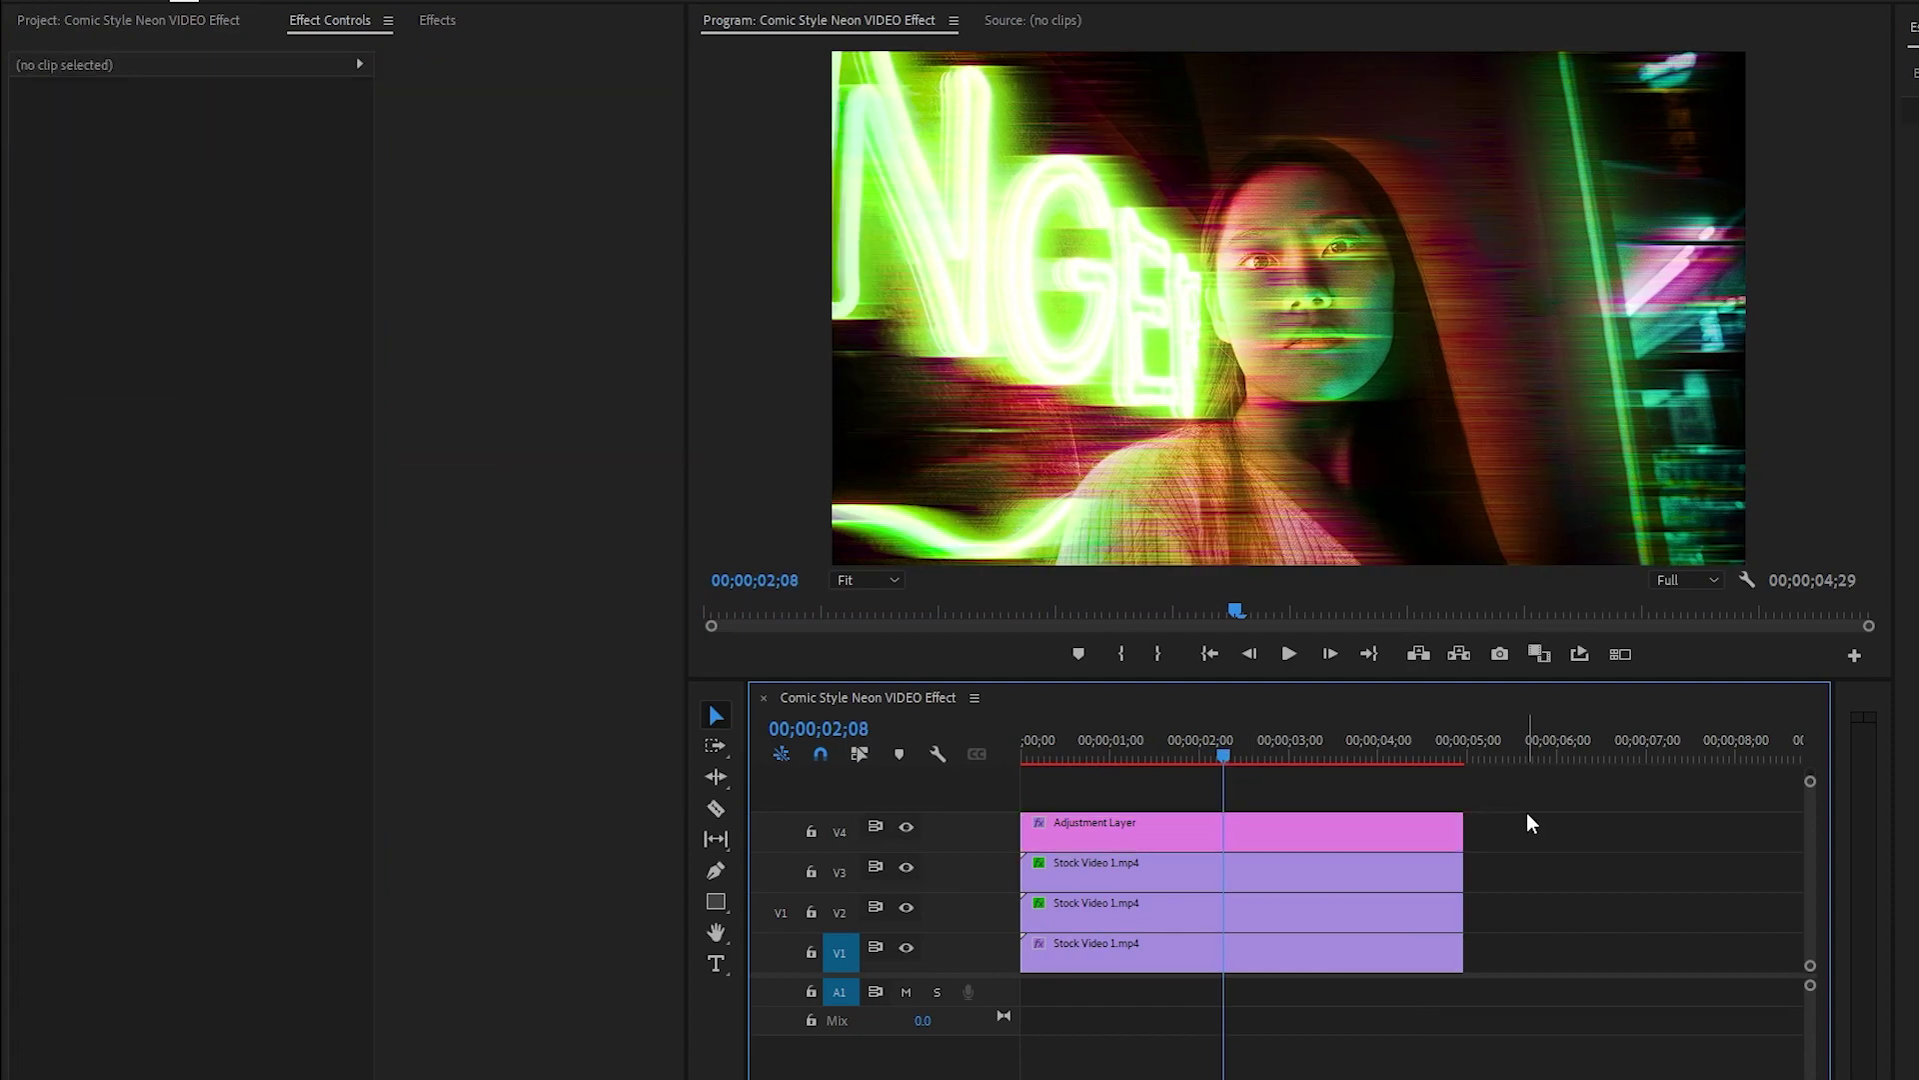
{"action": "key", "text": "Return"}
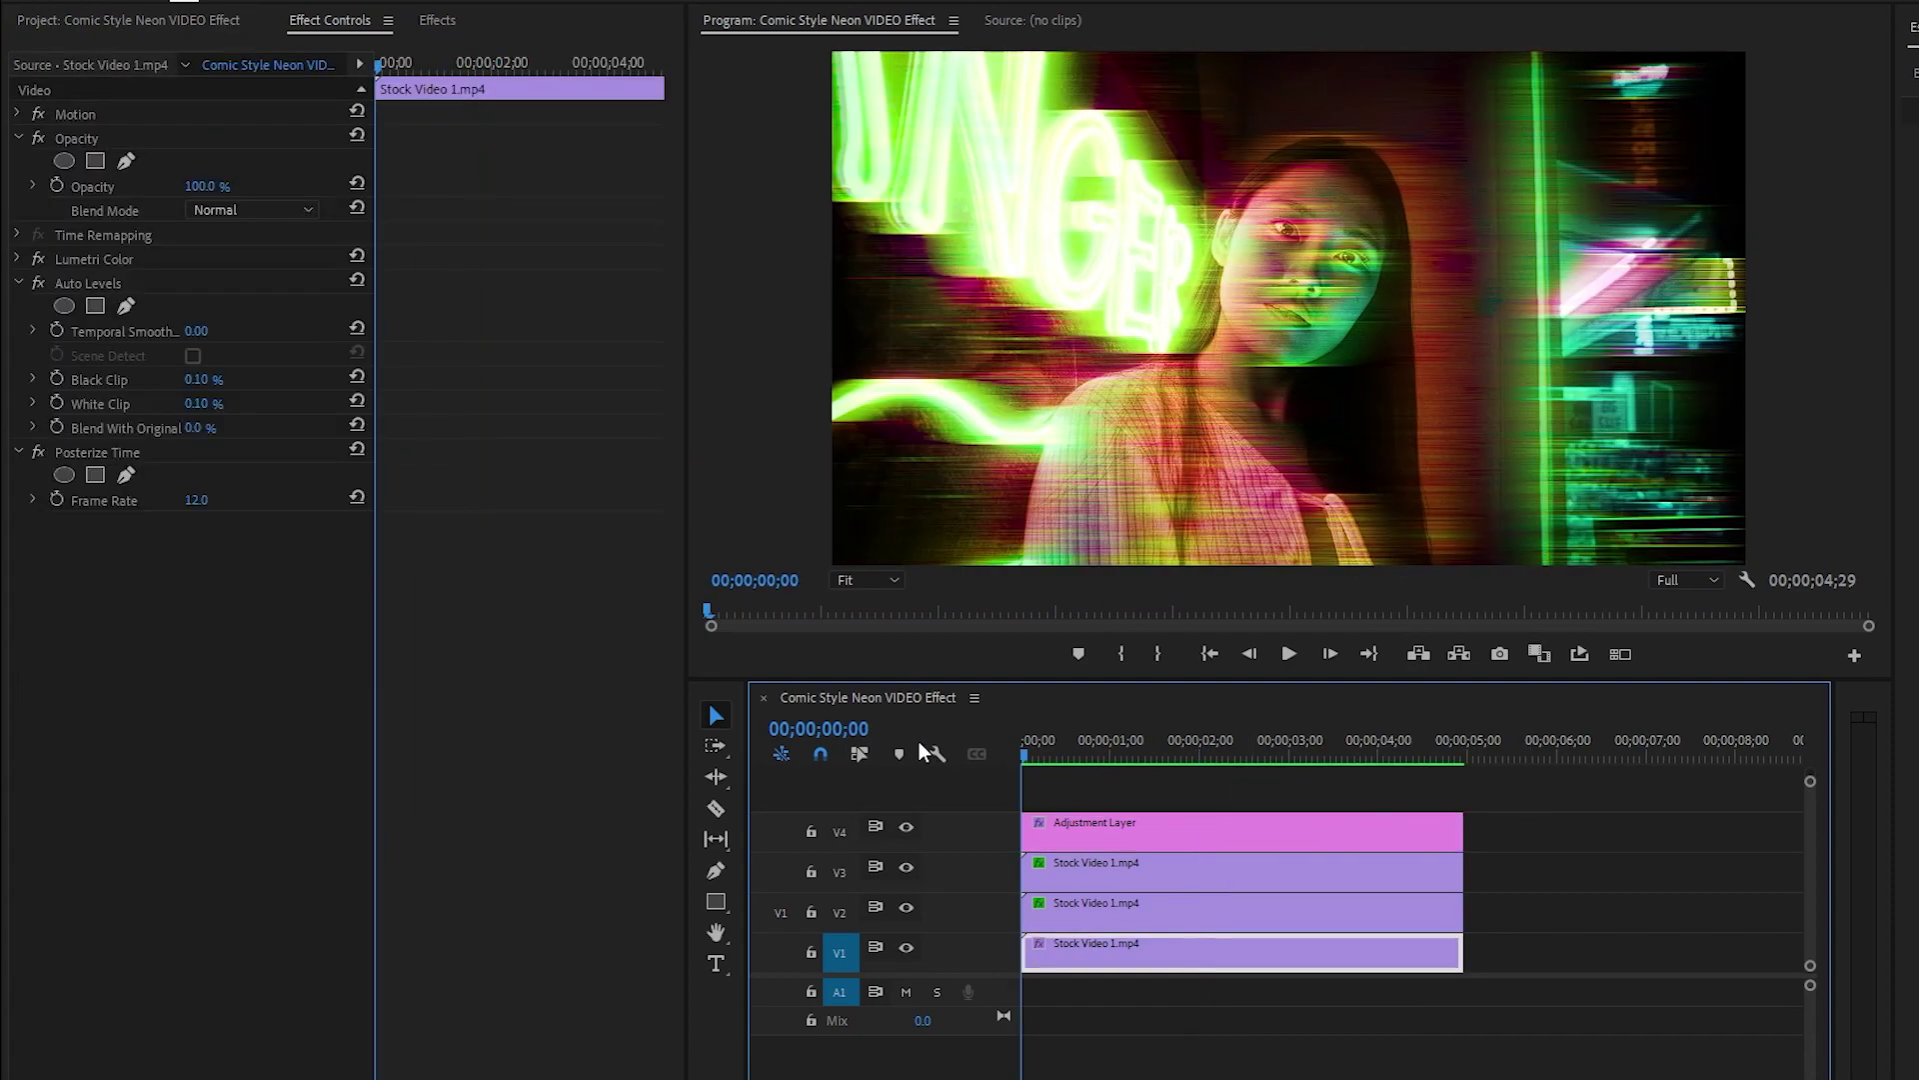
{"action": "left_click", "coordinate": [1600, 819]}
{"action": "key", "text": "space"}
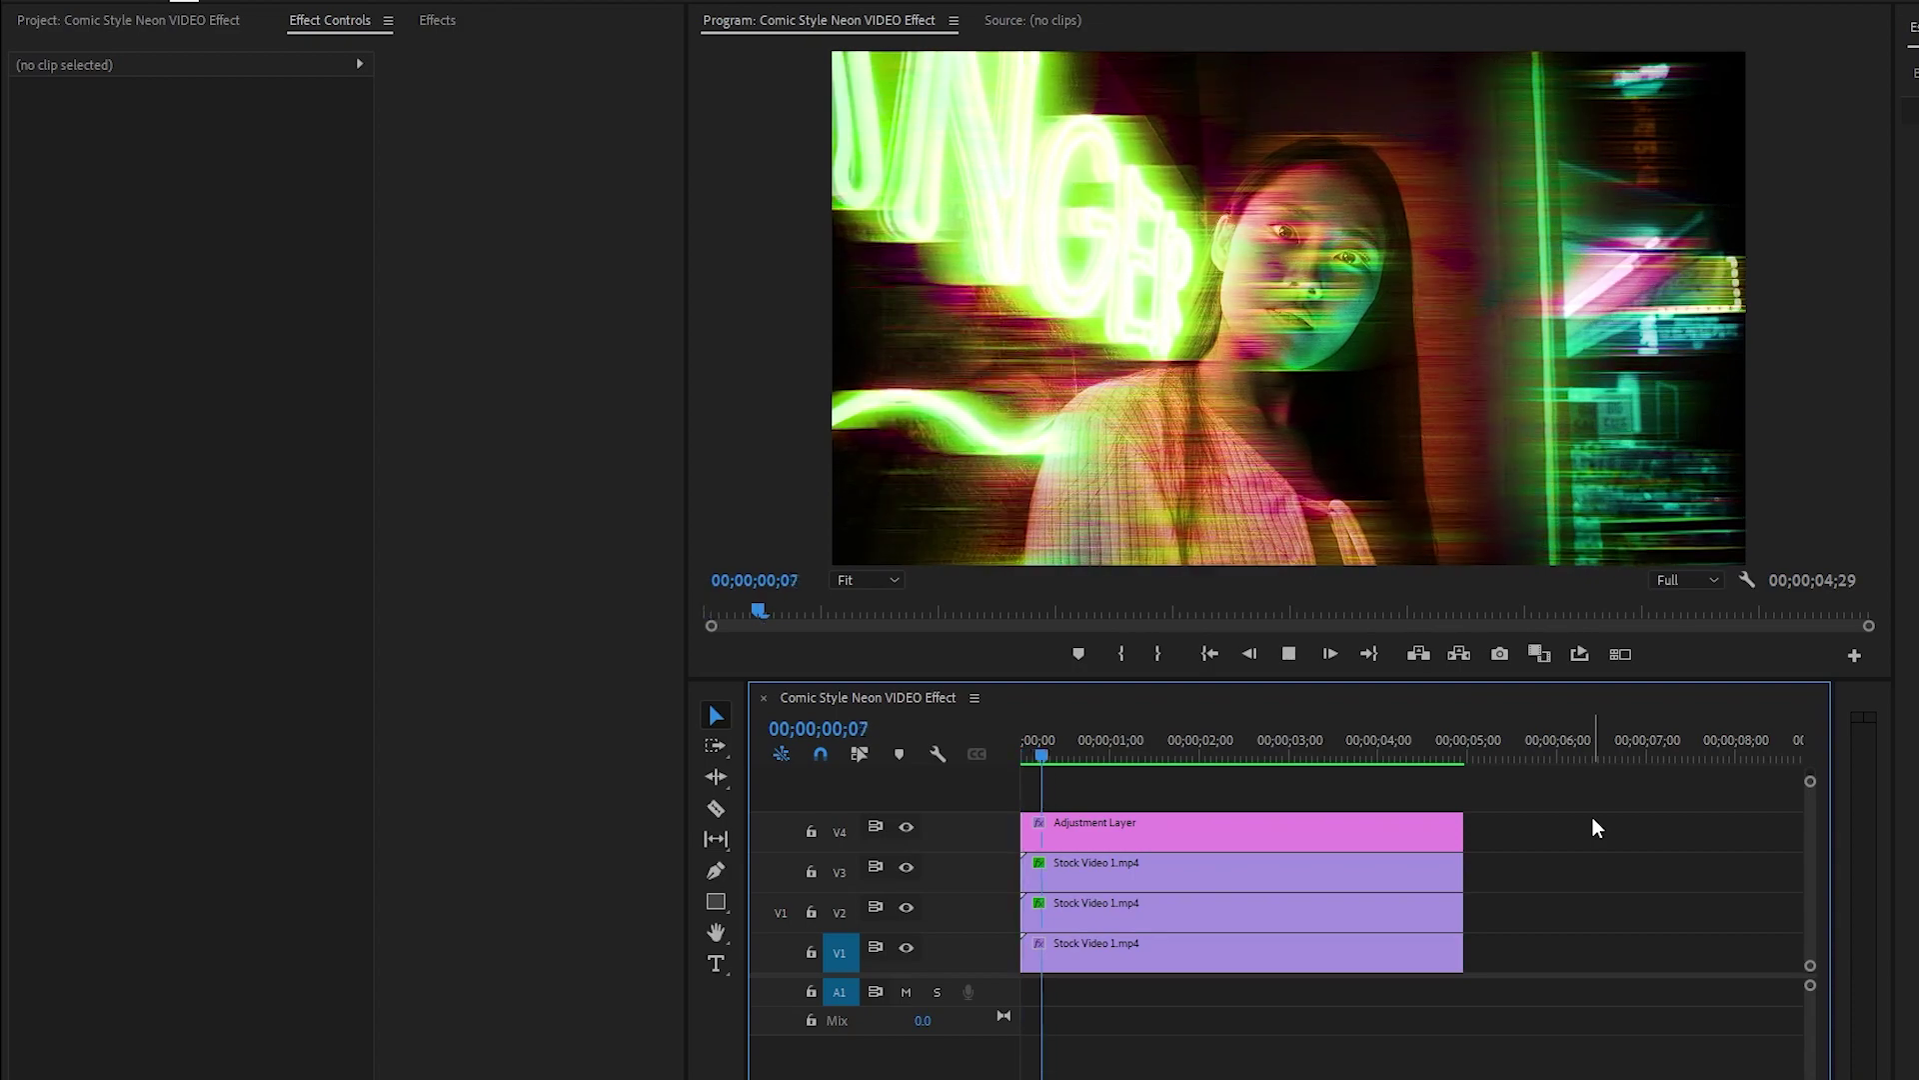